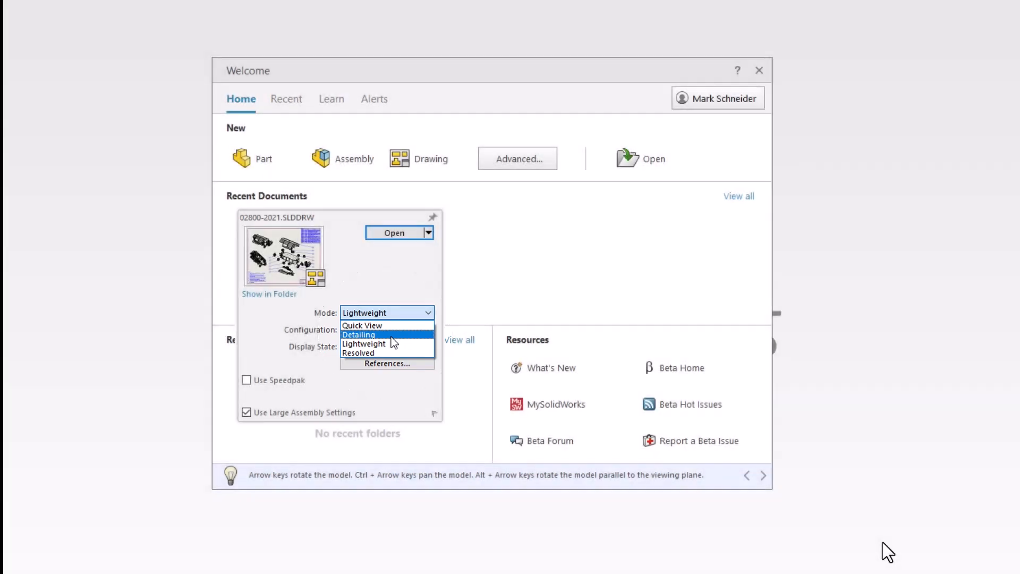
Open the recent drawing 02800-2021.SLDDRW in Detailing mode
click(391, 335)
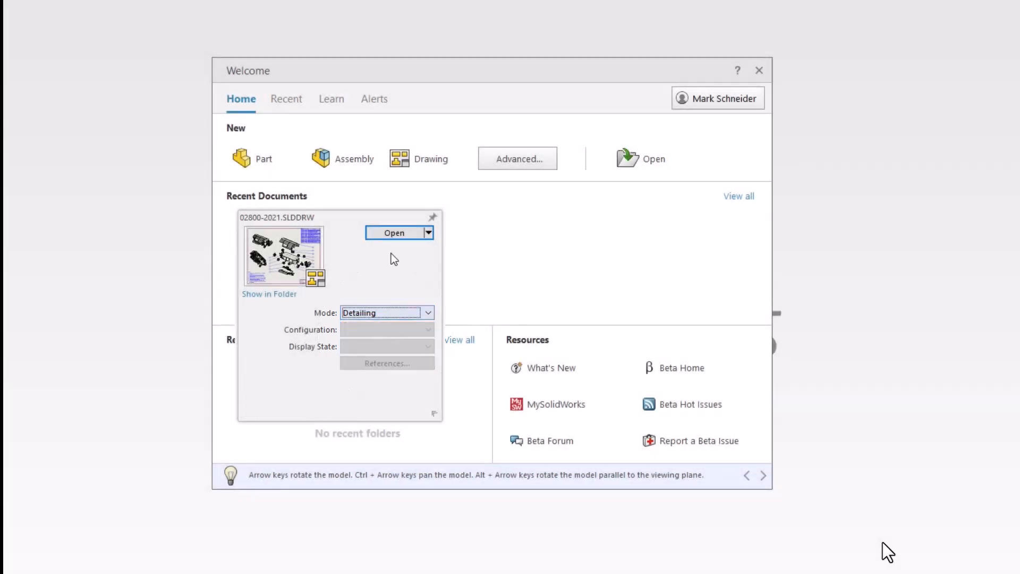
click(393, 233)
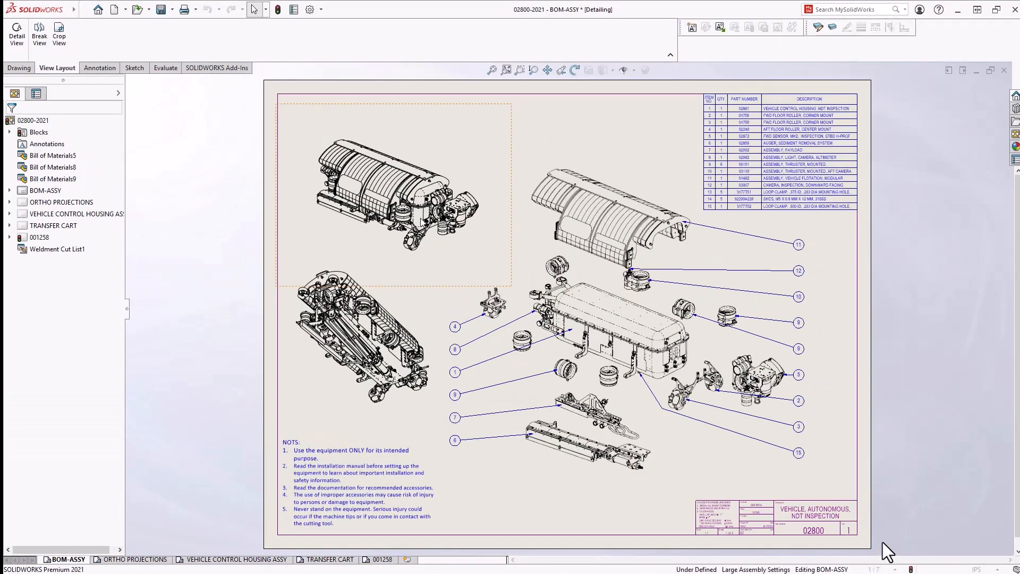
Examine the exploded view's balloons and the magnetic line that aligns them on the BOM-ASSY sheet
mouse_move(582, 308)
middle_down()
mouse_move(575, 314)
mouse_move(548, 297)
middle_up()
mouse_move(539, 342)
shift+middle_down()
mouse_move(537, 279)
mouse_move(662, 184)
shift+middle_up()
click(354, 233)
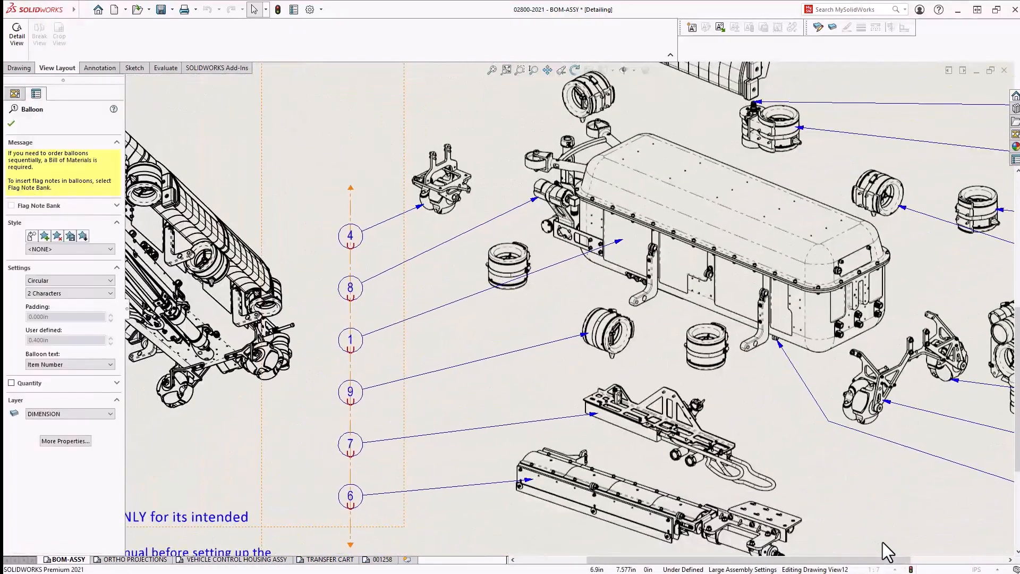
click(353, 319)
middle_drag(304, 425, 346, 370)
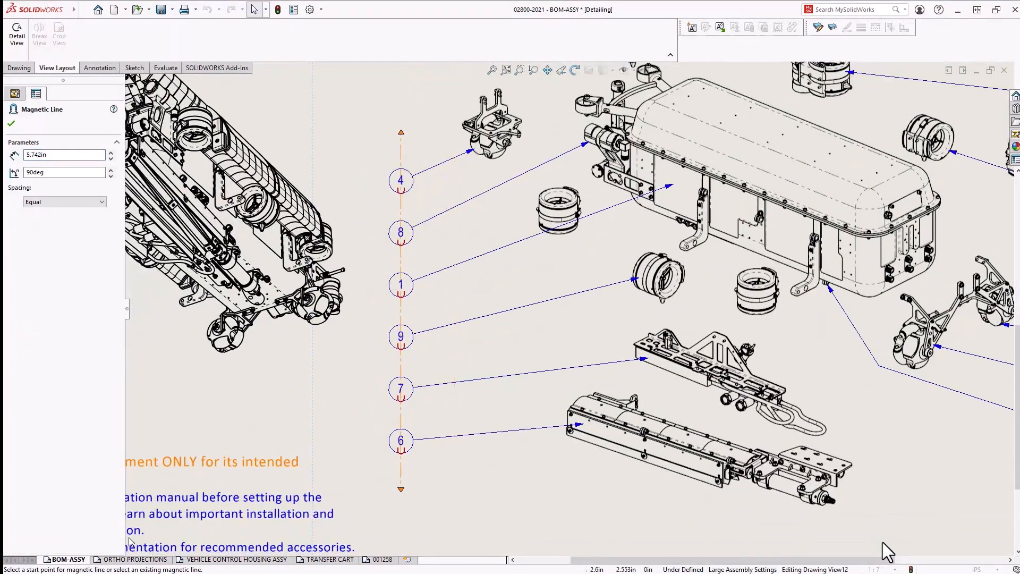
Review the ORTHO PROJECTIONS, VEHICLE CONTROL HOUSING ASSY and TRANSFER CART sheets, ending on sheet 001258
click(133, 558)
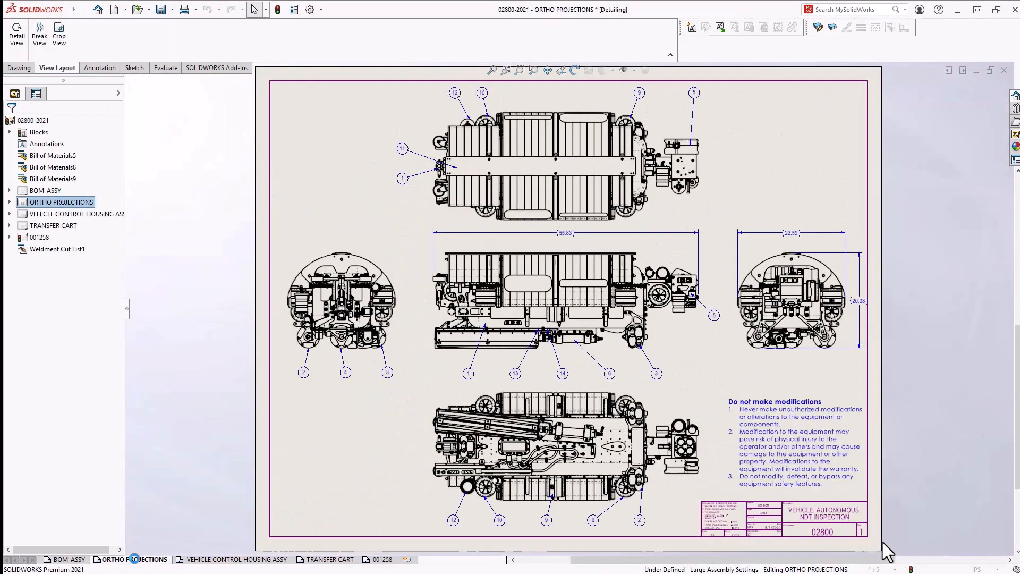
click(220, 559)
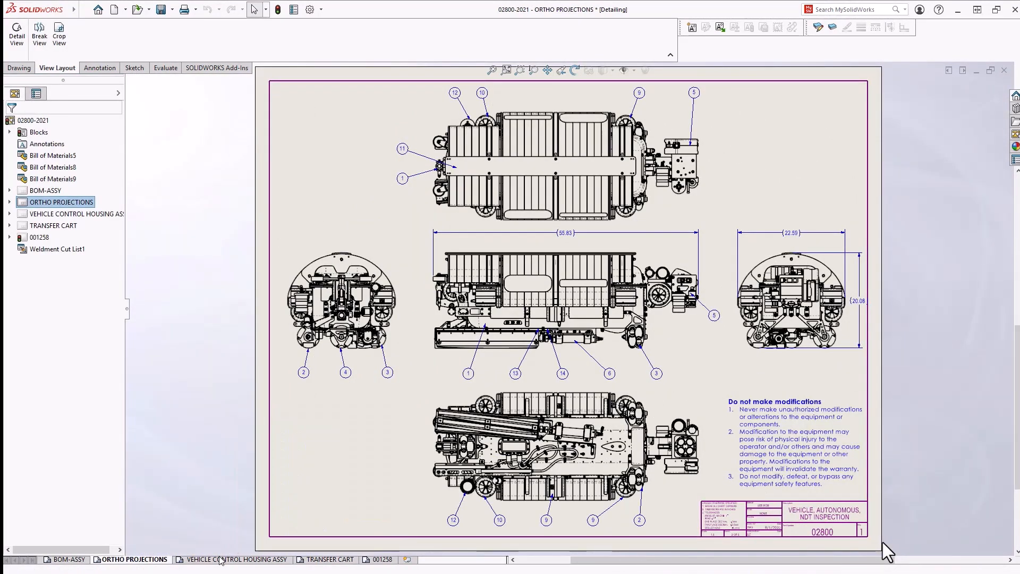
click(324, 559)
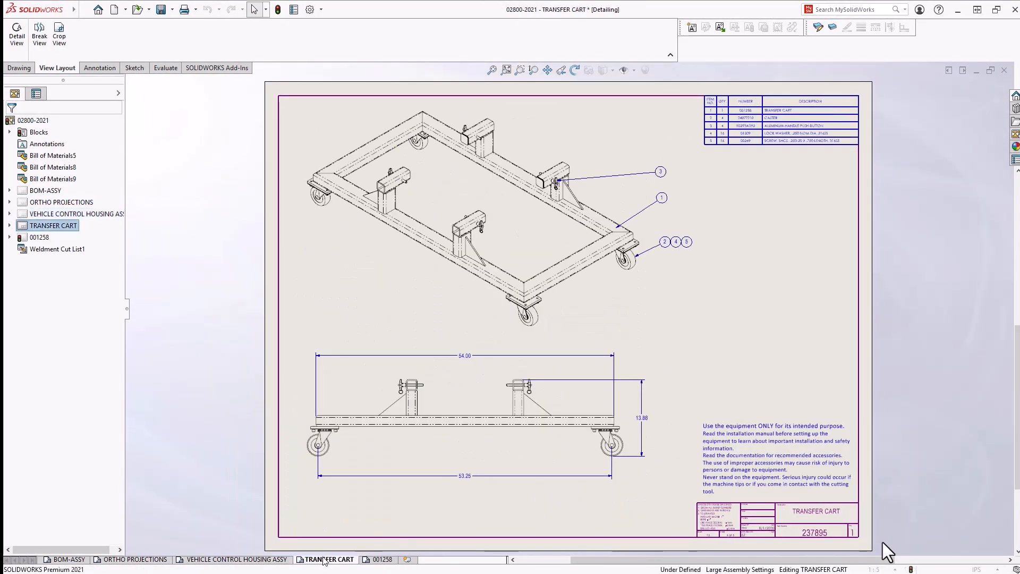
click(383, 559)
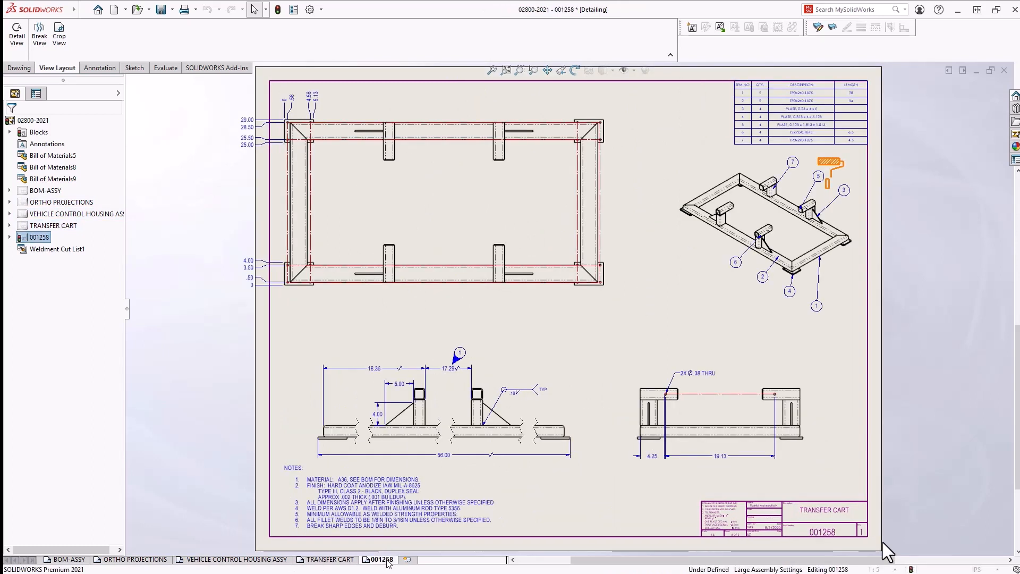
Replace the word BOM with CUTLIST in item 1 of the general notes on sheet 001258
mouse_move(285, 244)
mouse_down()
mouse_move(599, 471)
mouse_move(685, 476)
mouse_move(546, 449)
mouse_up()
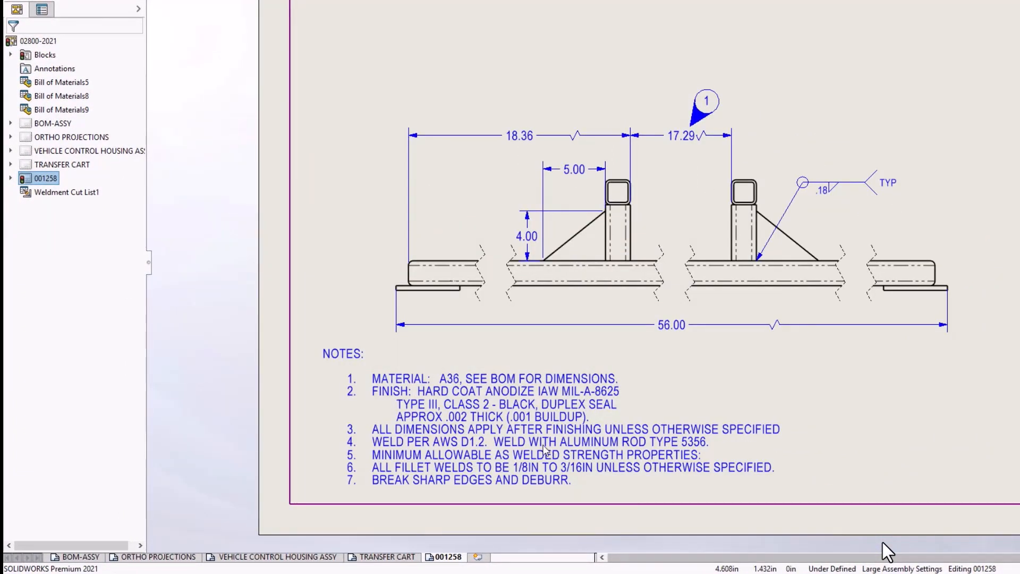
double_click(545, 449)
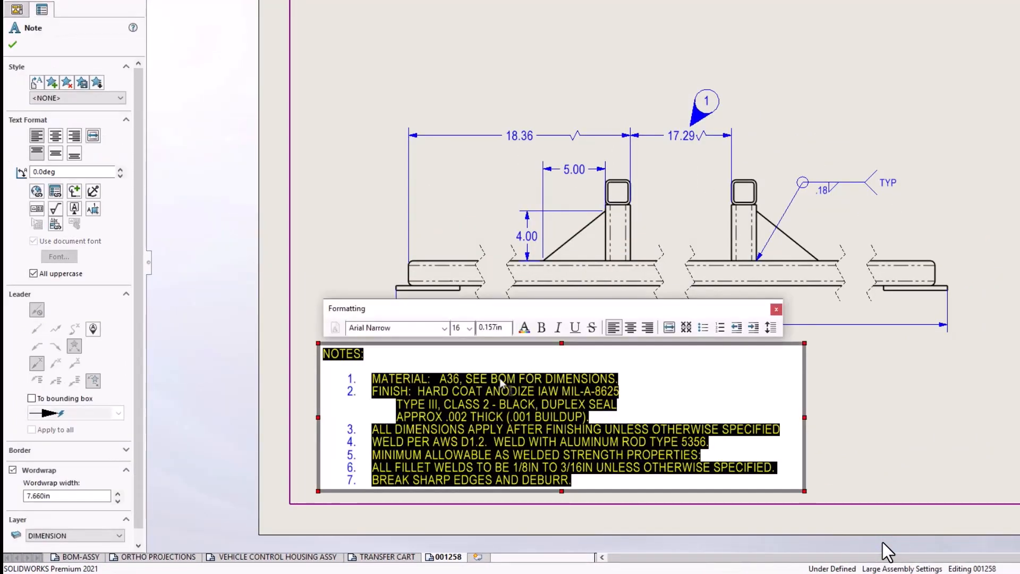
double_click(502, 378)
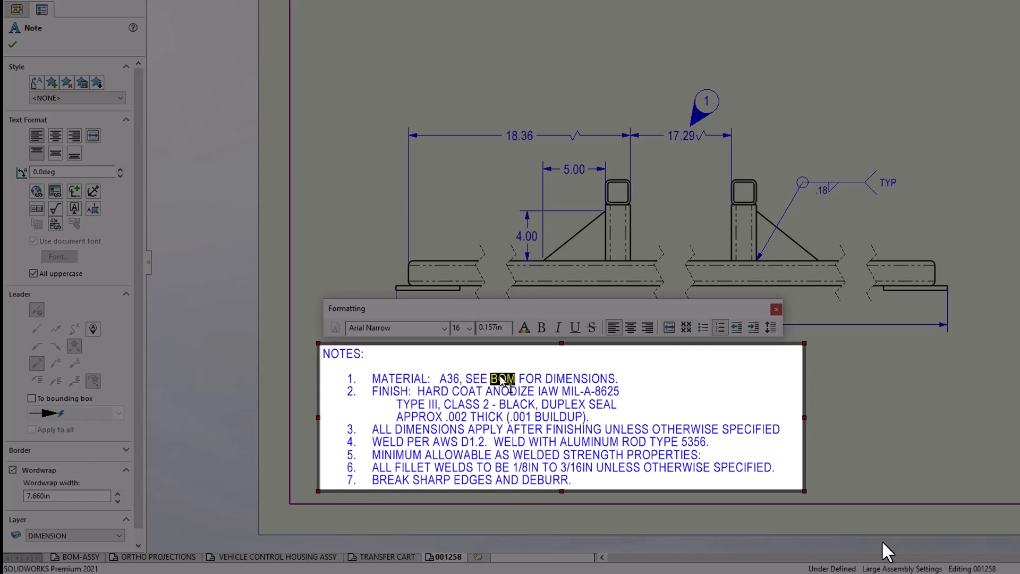
text(CUTLIST)
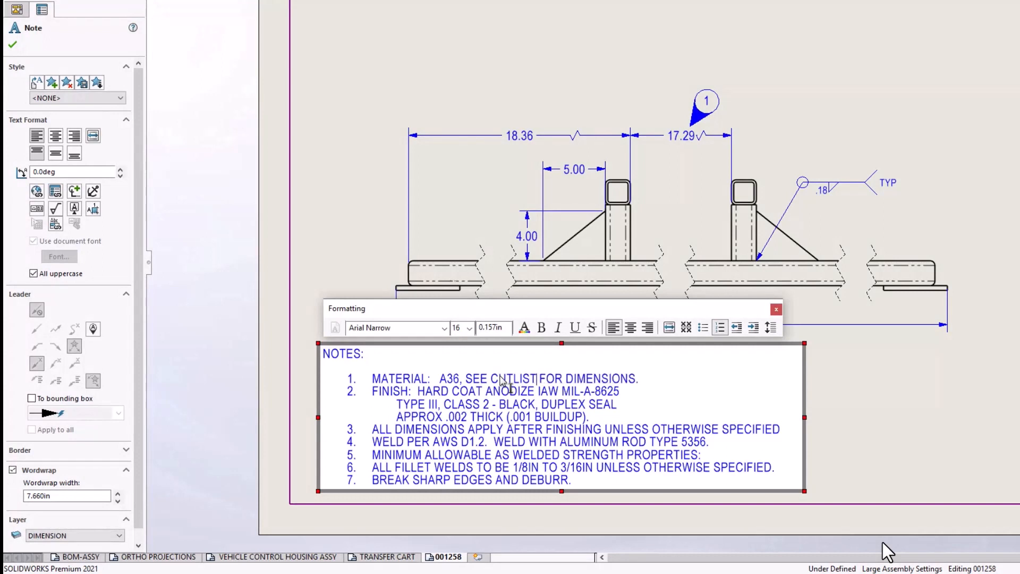
Delete the type/class and thickness lines from item 2 of the notes, keeping only the MIL-A-8625 finish line, and finish editing
drag(620, 393, 630, 419)
key(Delete)
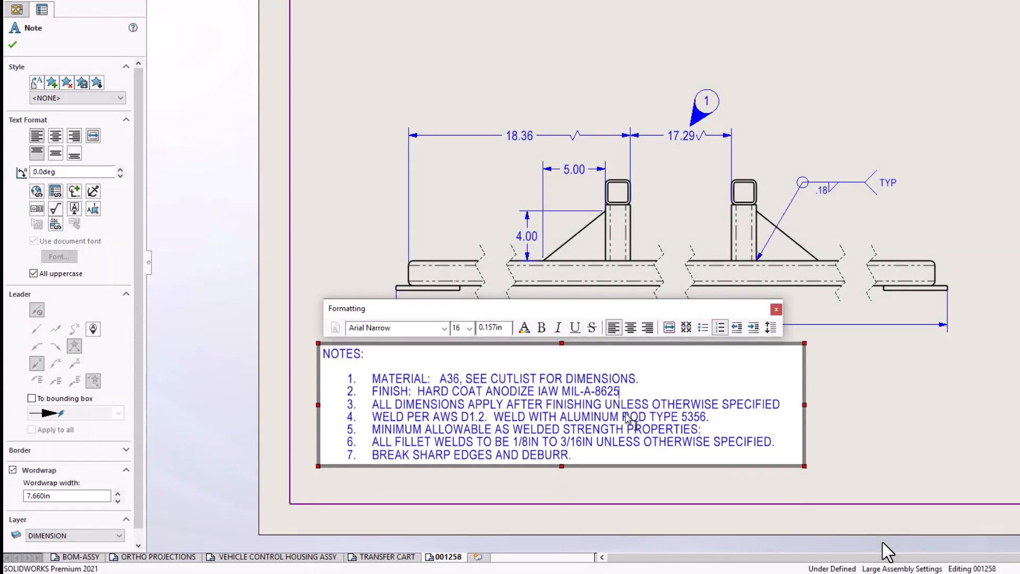
click(623, 482)
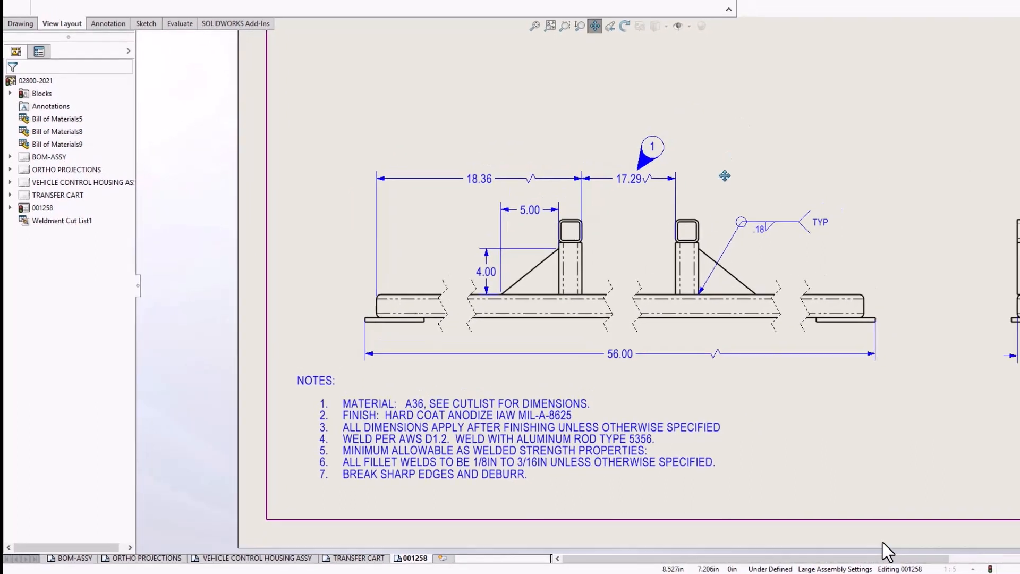
Add three vertical breaks with a 0.5 in gap to the frame's top view: outside each support post pair and between the pairs
drag(724, 175, 664, 542)
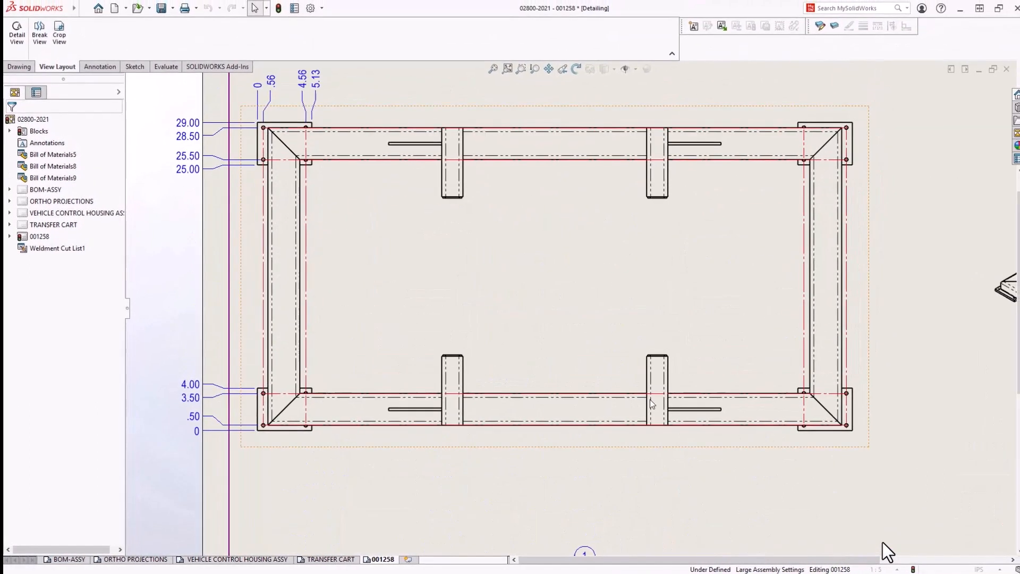
middle_drag(648, 318, 649, 355)
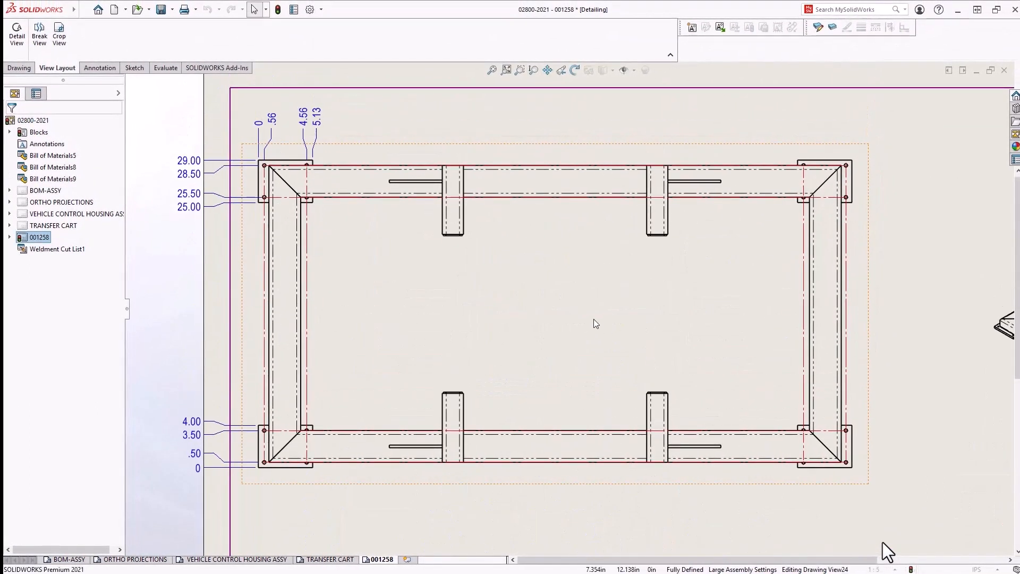
key(s)
click(682, 329)
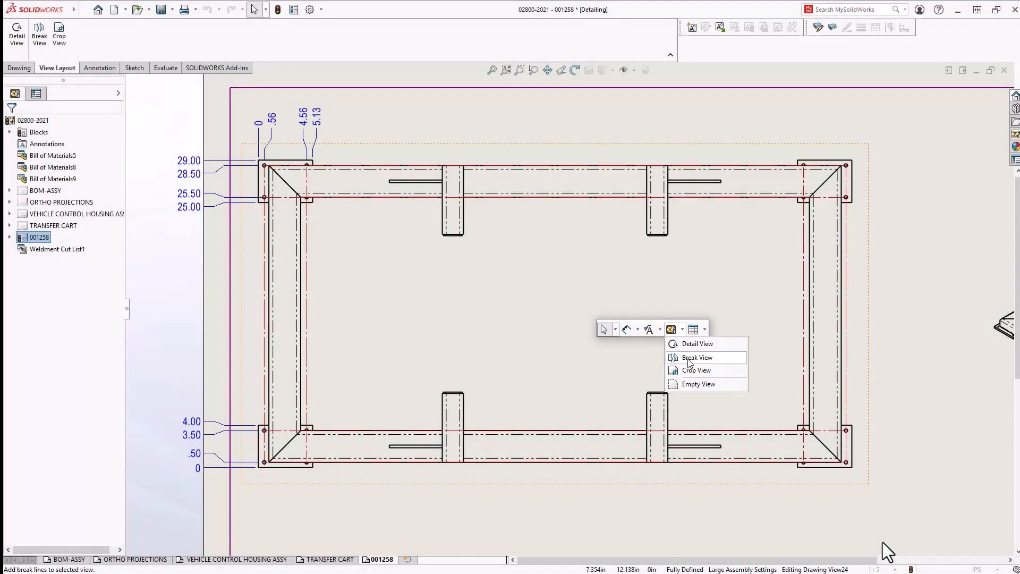
click(688, 358)
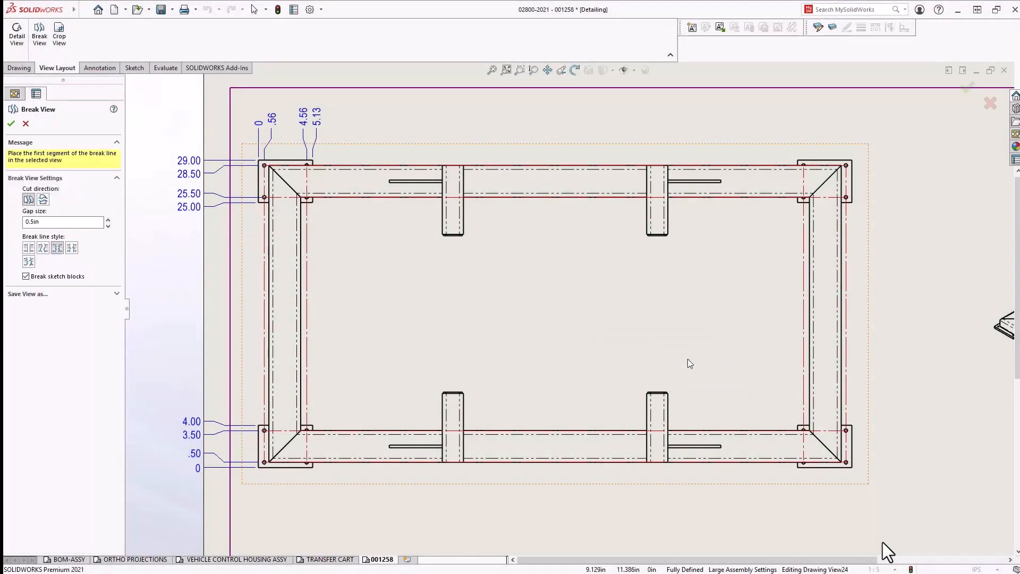
click(322, 311)
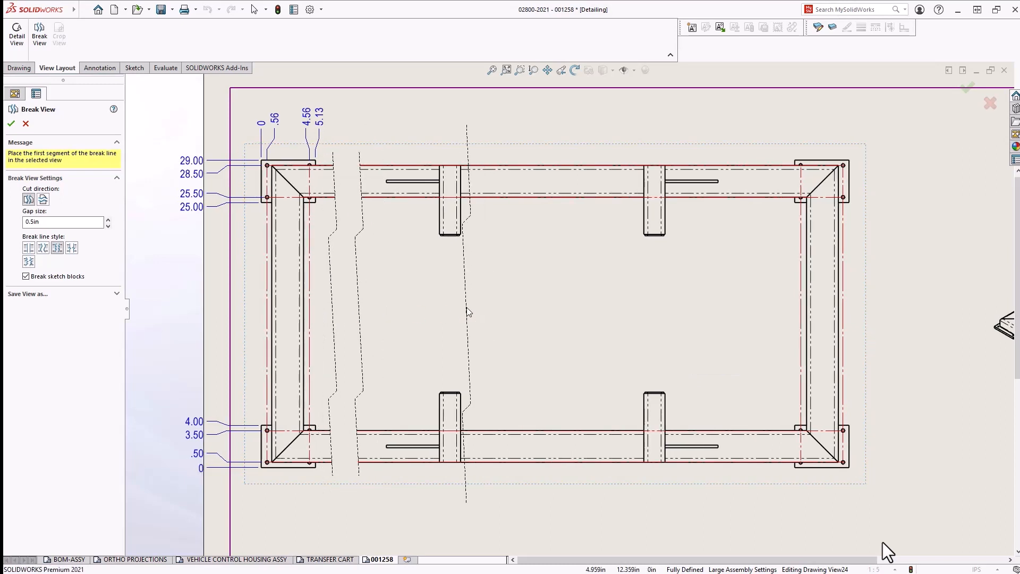
click(473, 314)
click(622, 312)
click(674, 311)
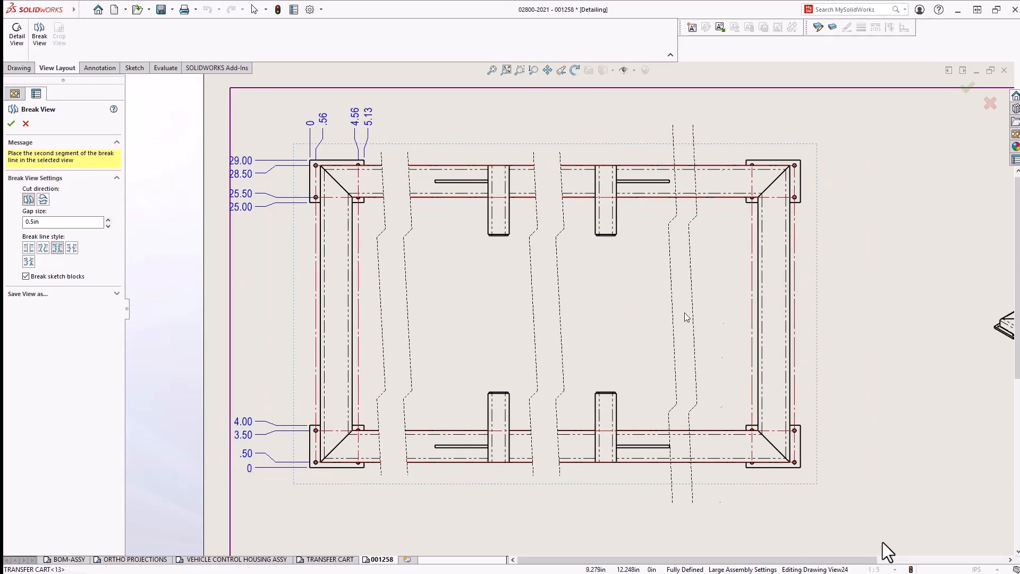
click(736, 313)
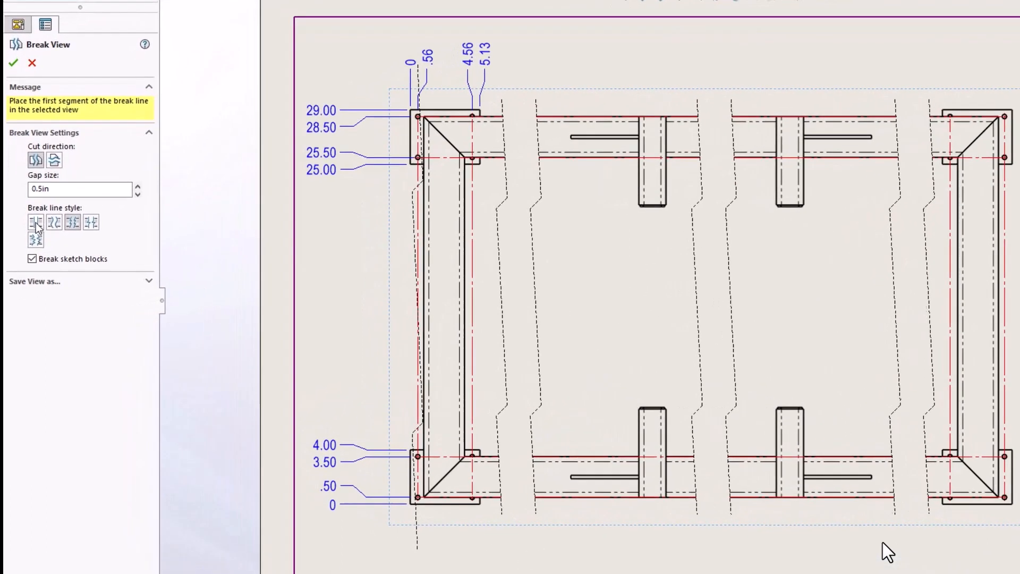
Change the top view's break lines to the small zig-zag style and apply the broken view
click(54, 223)
click(92, 223)
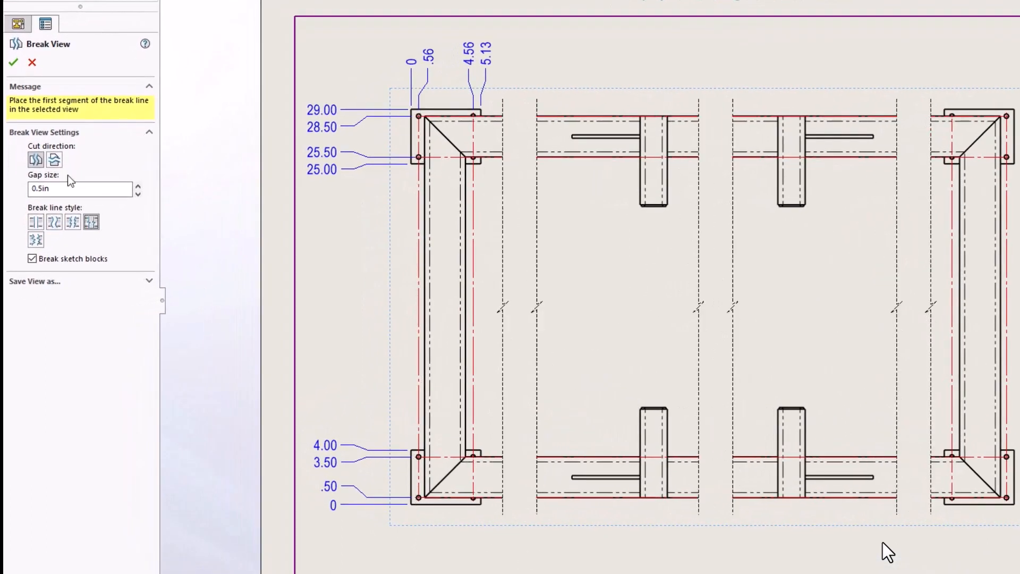
click(14, 64)
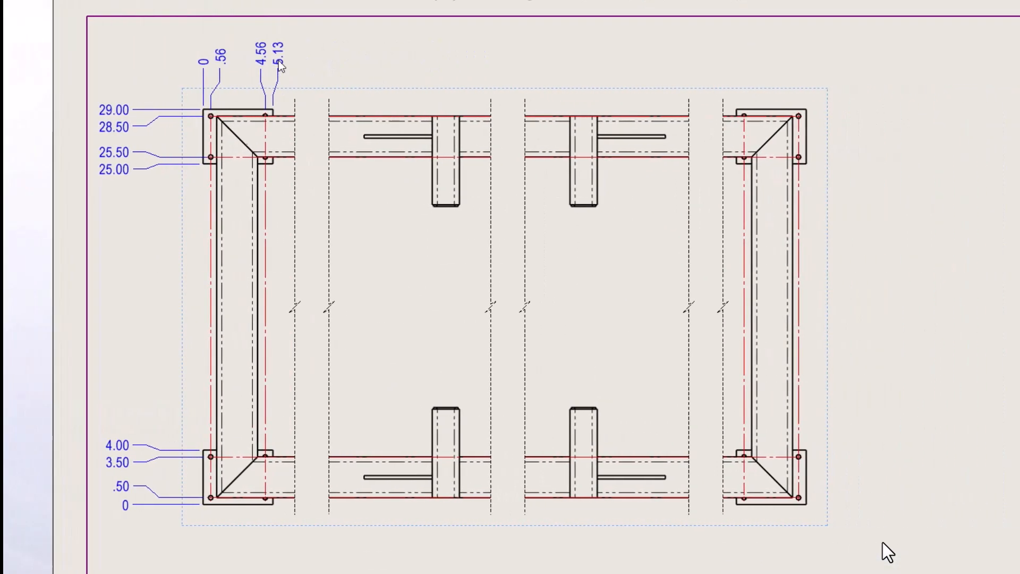
Extend the top view's horizontal ordinate dimensions to the upper-right corner plate's inner edge, both hole columns and outer edge
right_click(486, 65)
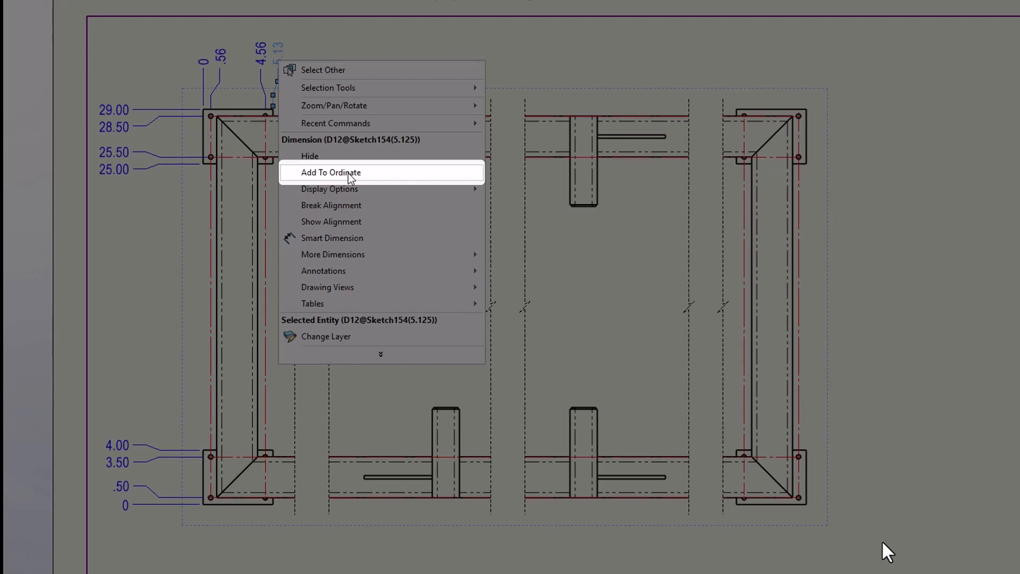
click(349, 173)
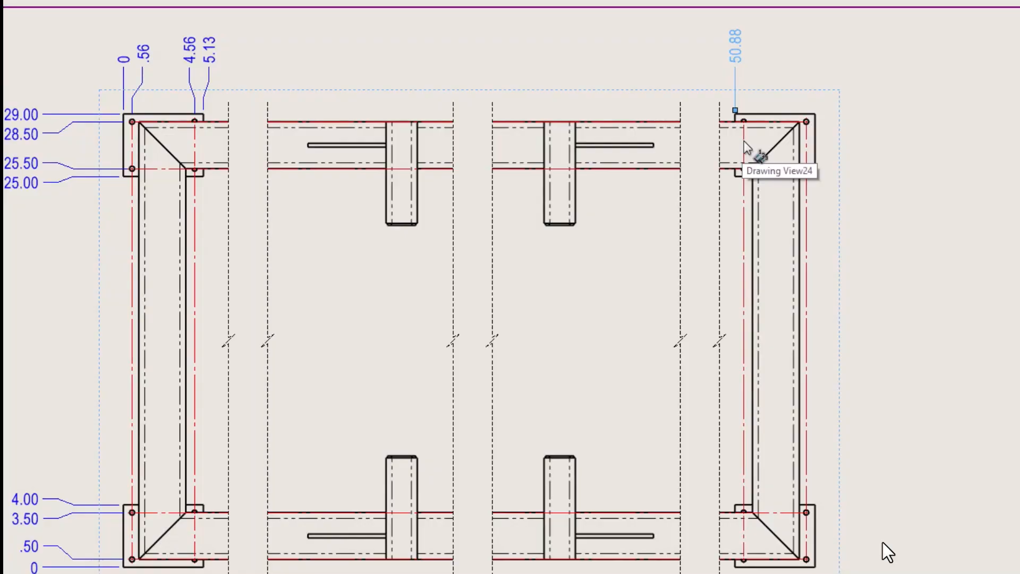
click(744, 115)
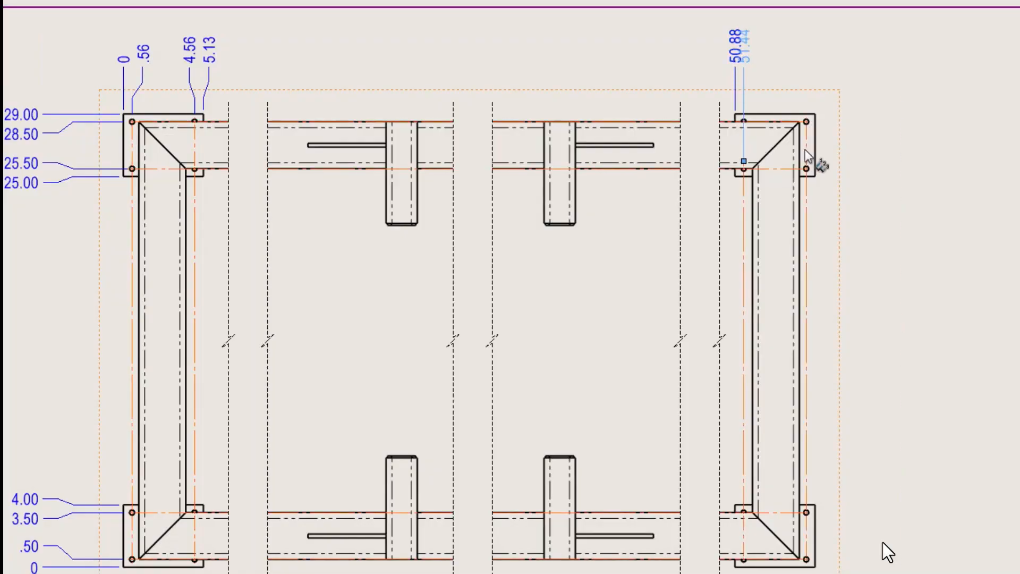
click(798, 116)
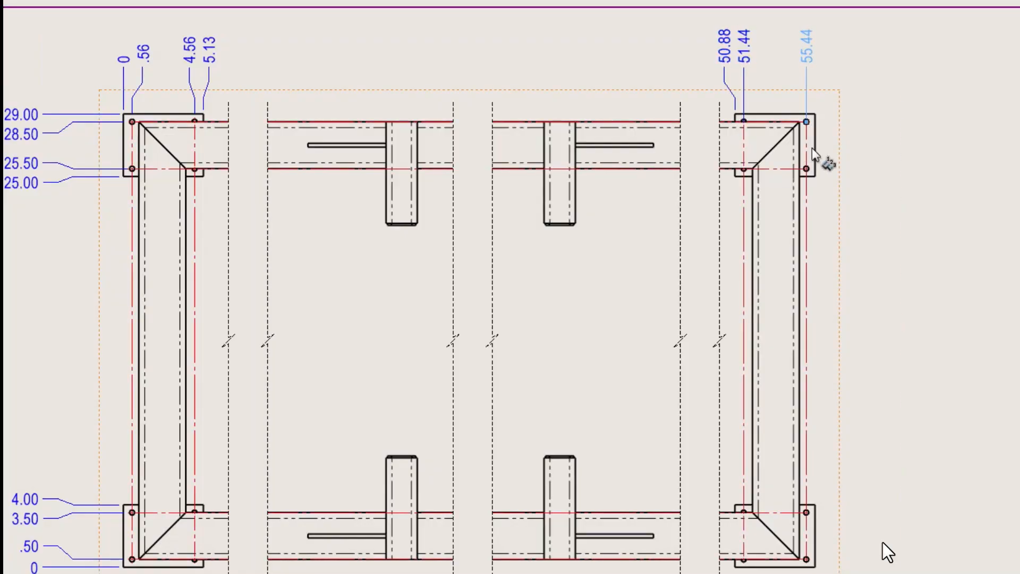
click(814, 152)
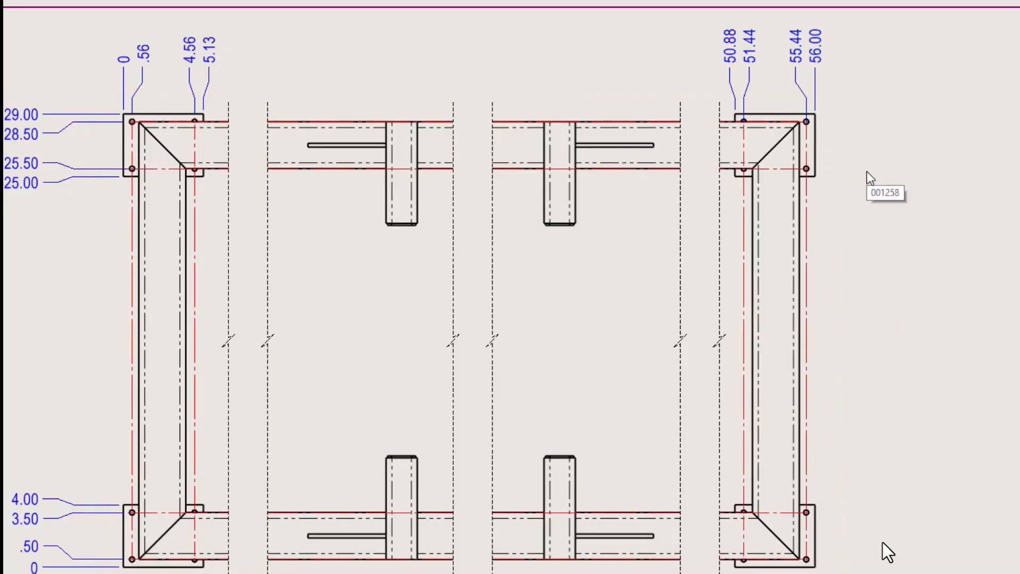
Create a detail view of the top view's lower-right corner with a circle about 7.9 in across, placed between the top and isometric views
mouse_move(955, 411)
middle_down()
mouse_move(788, 335)
mouse_move(620, 236)
mouse_move(620, 226)
middle_up()
key(s)
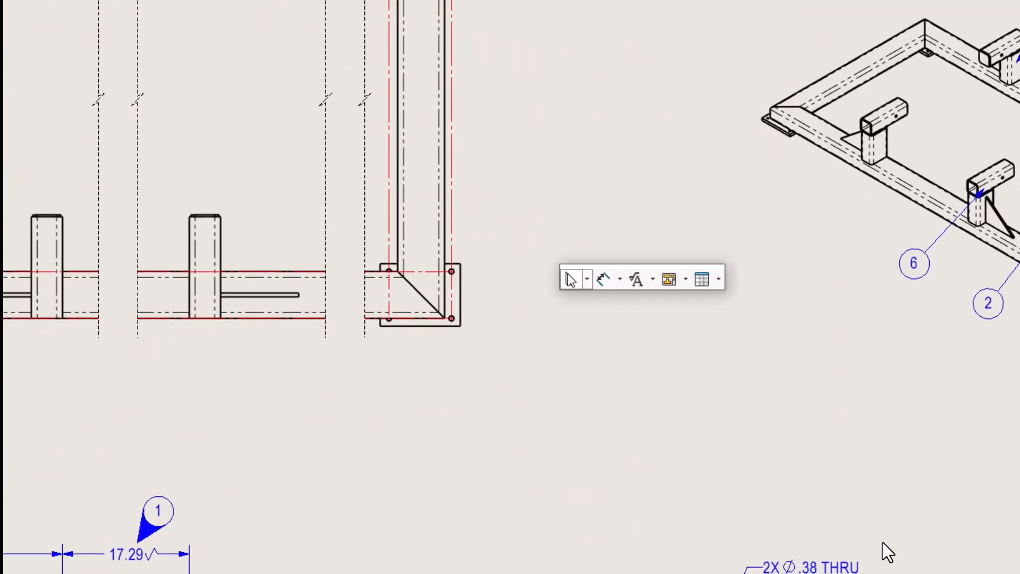
click(685, 278)
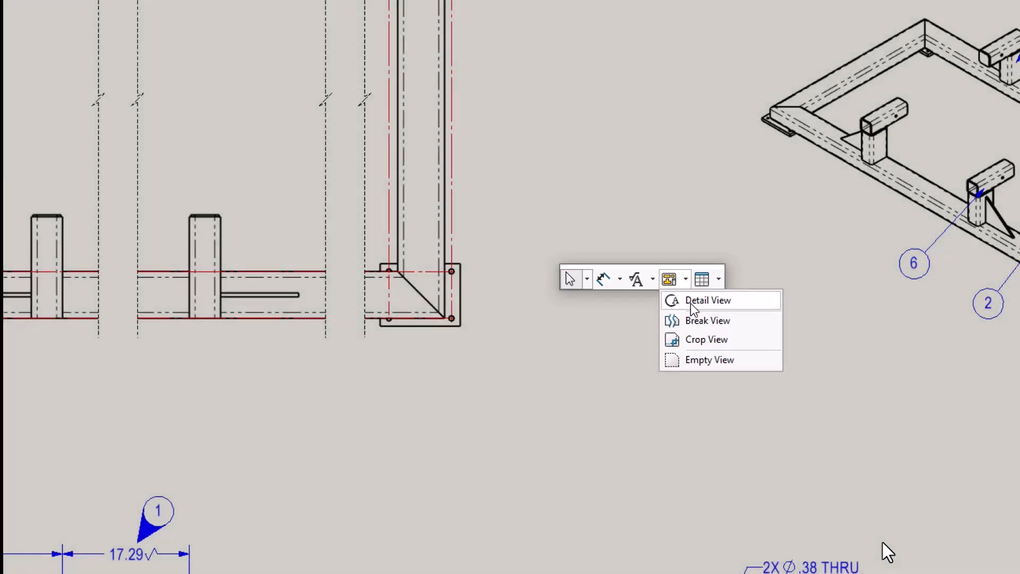
click(692, 301)
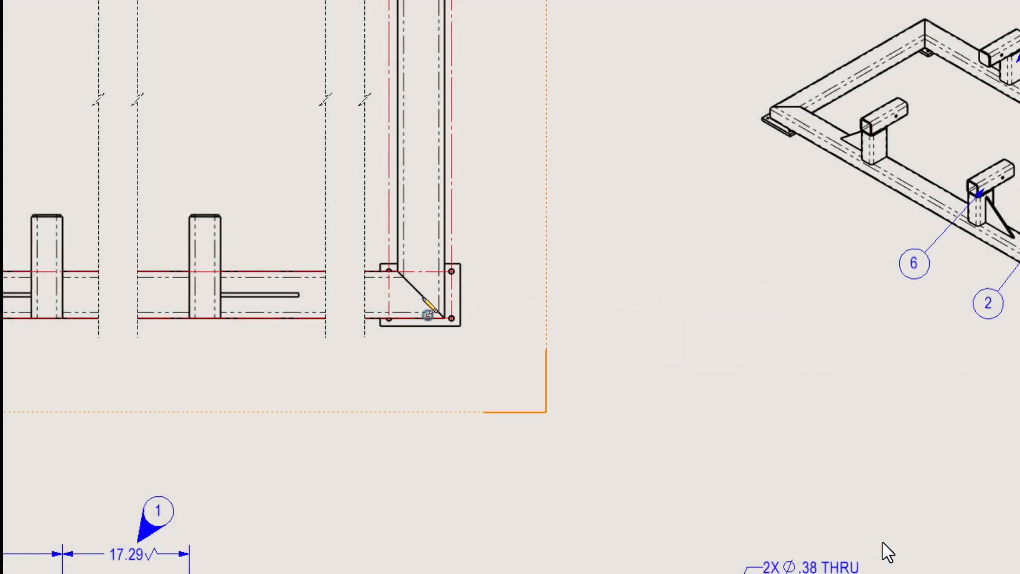
click(419, 296)
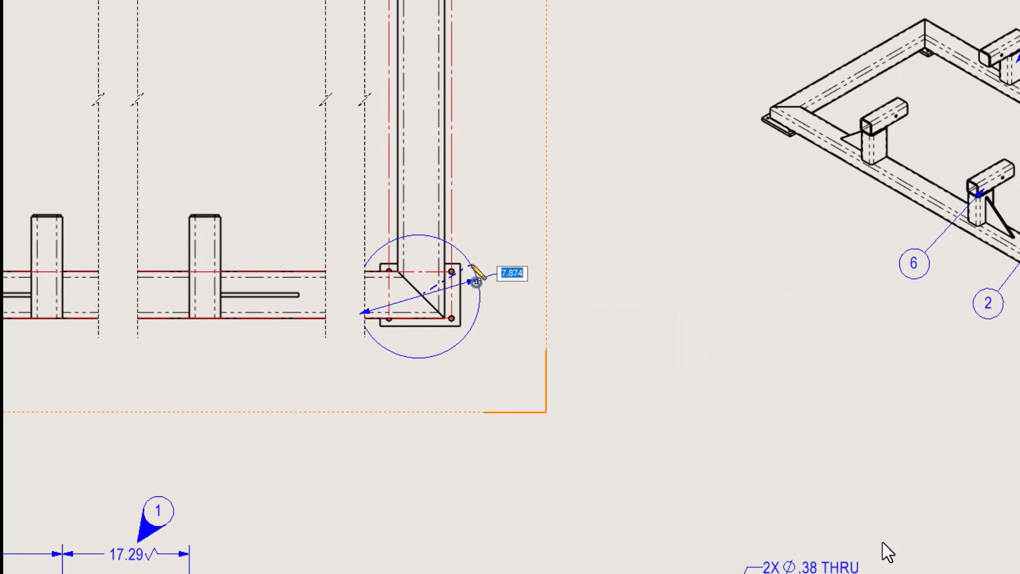
click(476, 281)
click(633, 317)
key(Escape)
Add a hole callout to the corner plate's lower-right hole in Detail A, placed below and right of the view
key(s)
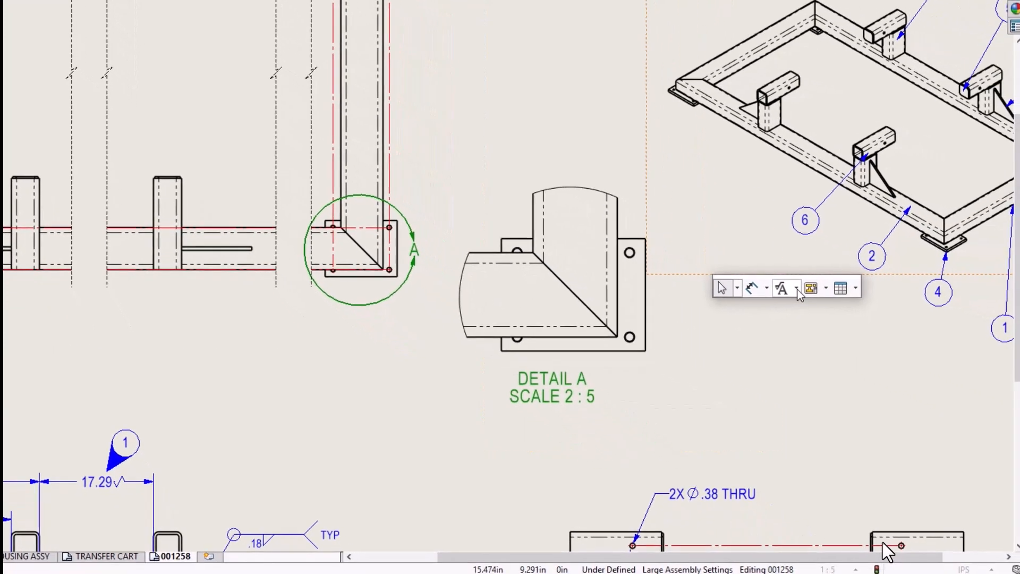
click(797, 288)
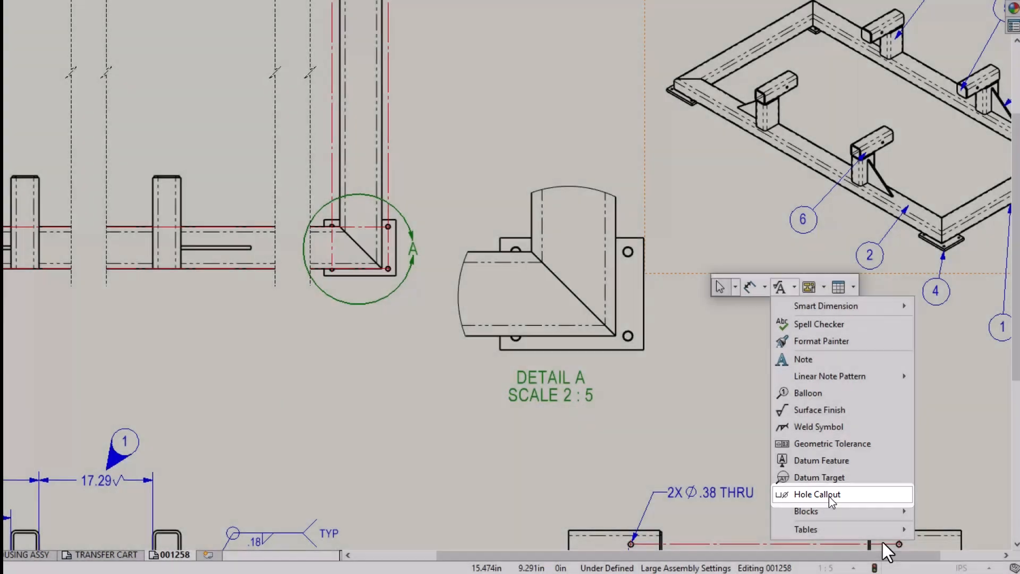
click(831, 495)
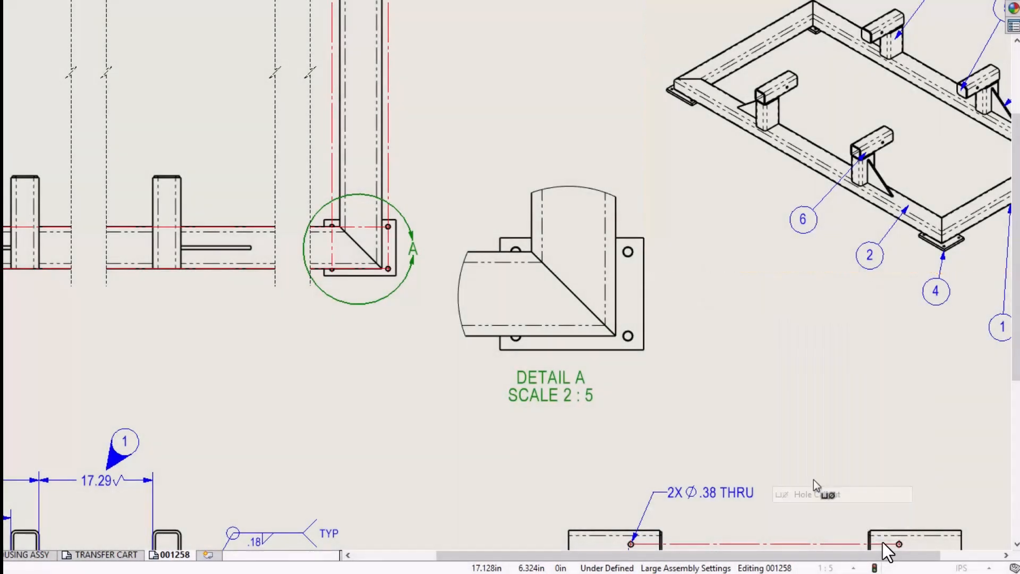
click(628, 340)
click(753, 390)
Dimension Detail A to the vertical tube's outer edge and the horizontal tube's lower edge, moving the view label below the dimension
click(616, 235)
click(611, 231)
click(560, 336)
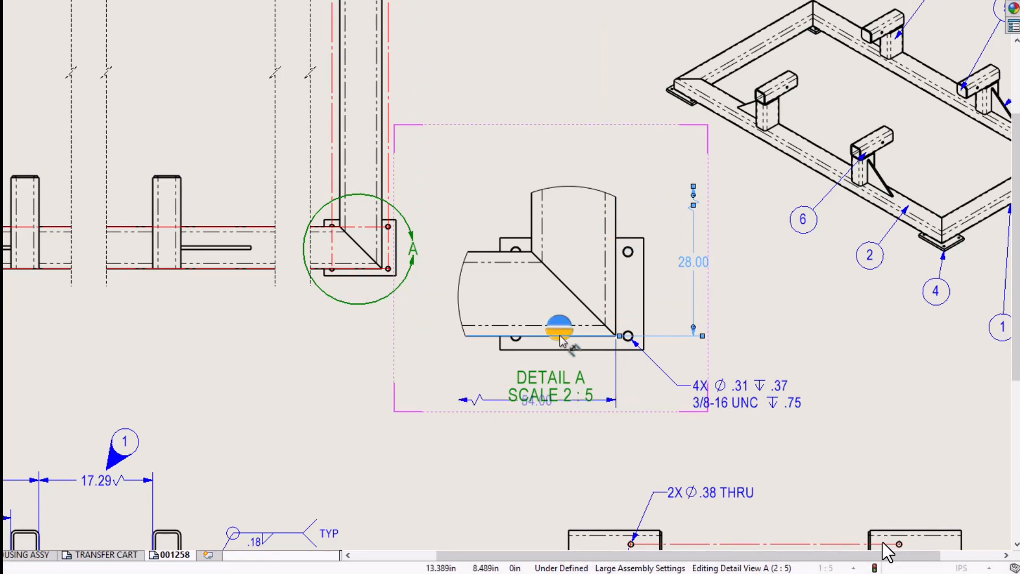
click(536, 403)
drag(545, 442, 514, 427)
click(690, 457)
Give the end view's hole-spacing dimension a symmetric tolerance of .01 in and three-decimal precision
middle_drag(766, 400, 635, 116)
click(603, 340)
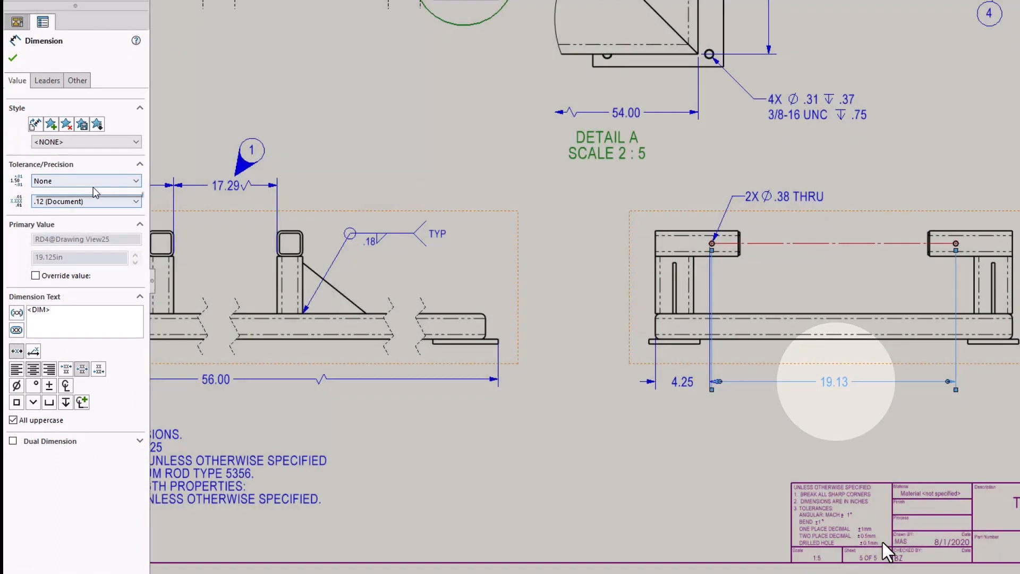
click(94, 183)
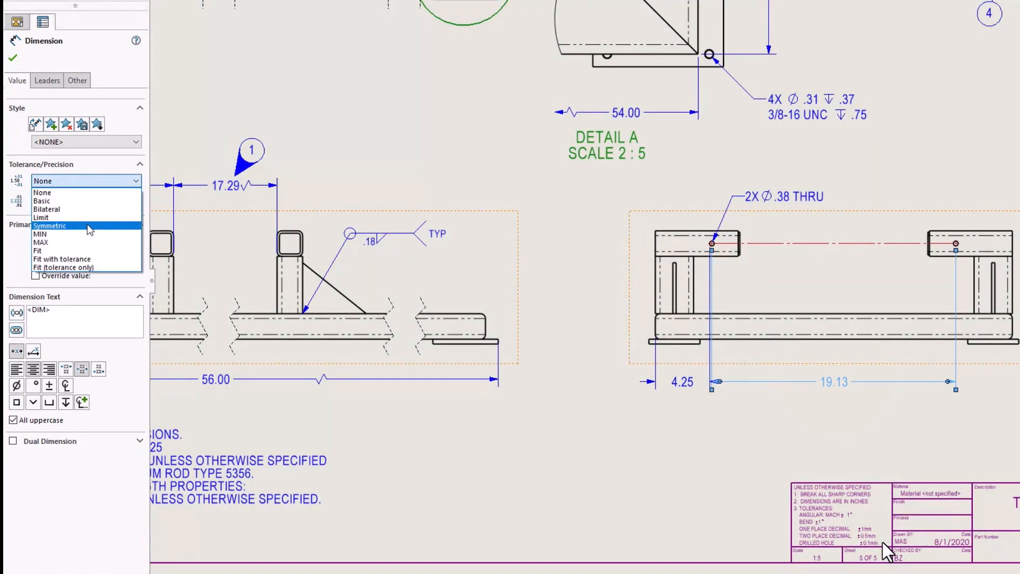
click(92, 225)
click(85, 203)
double_click(85, 201)
text(.01in)
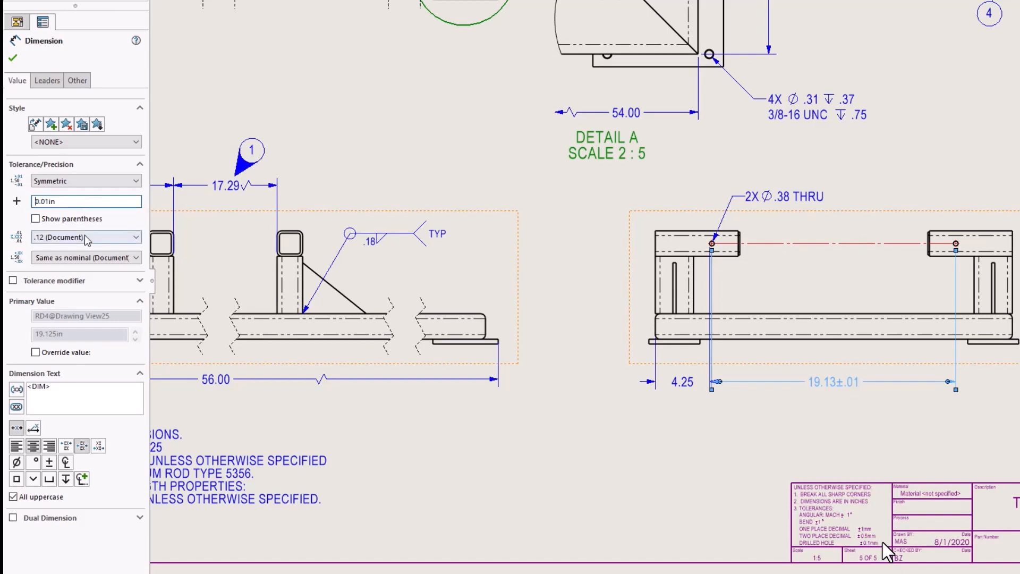
click(84, 237)
click(79, 270)
key(Escape)
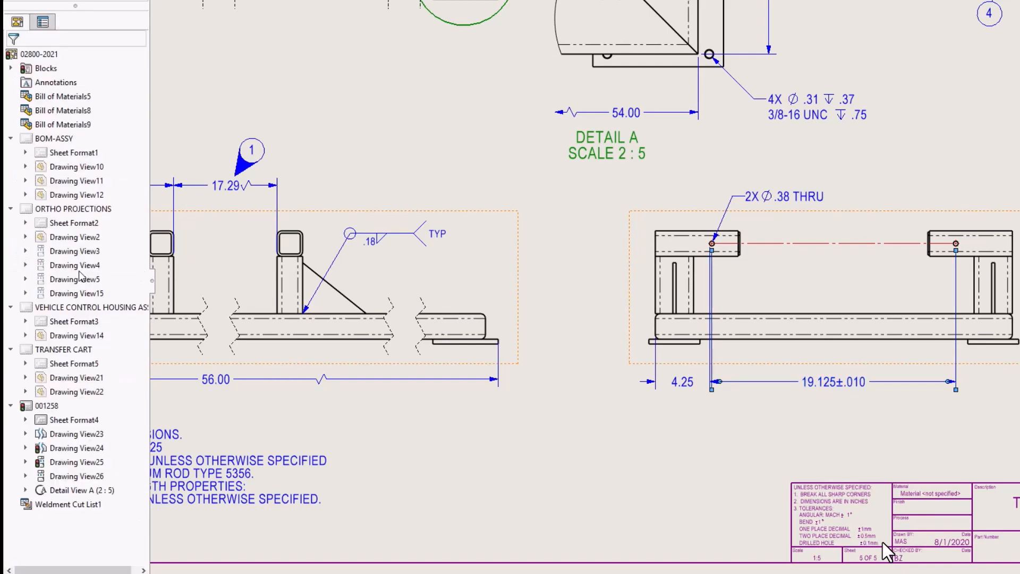
Change the end view's frame-edge-to-hole dimension to measure to the hole's center by setting its first arc condition to Center
click(679, 386)
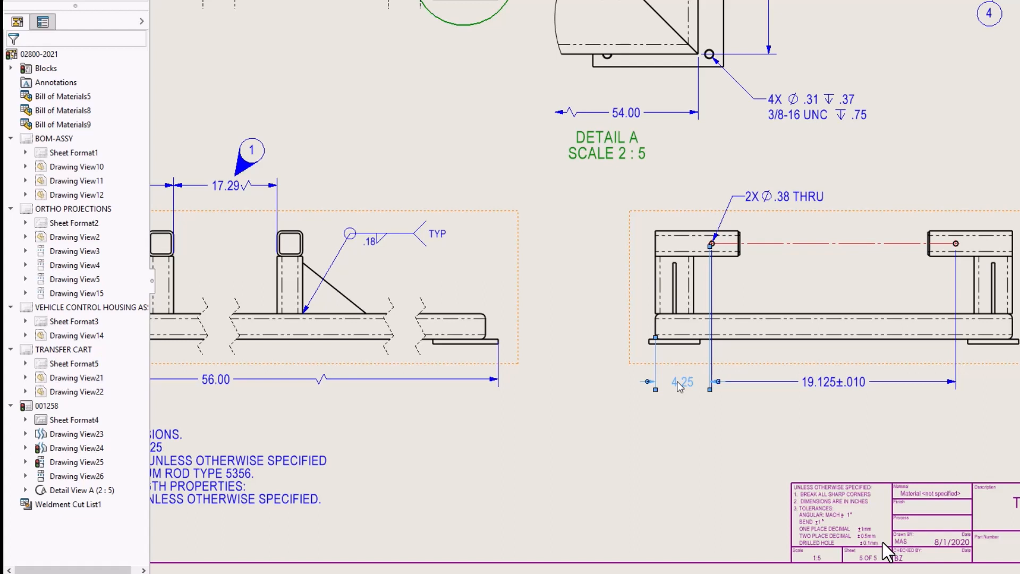
click(679, 387)
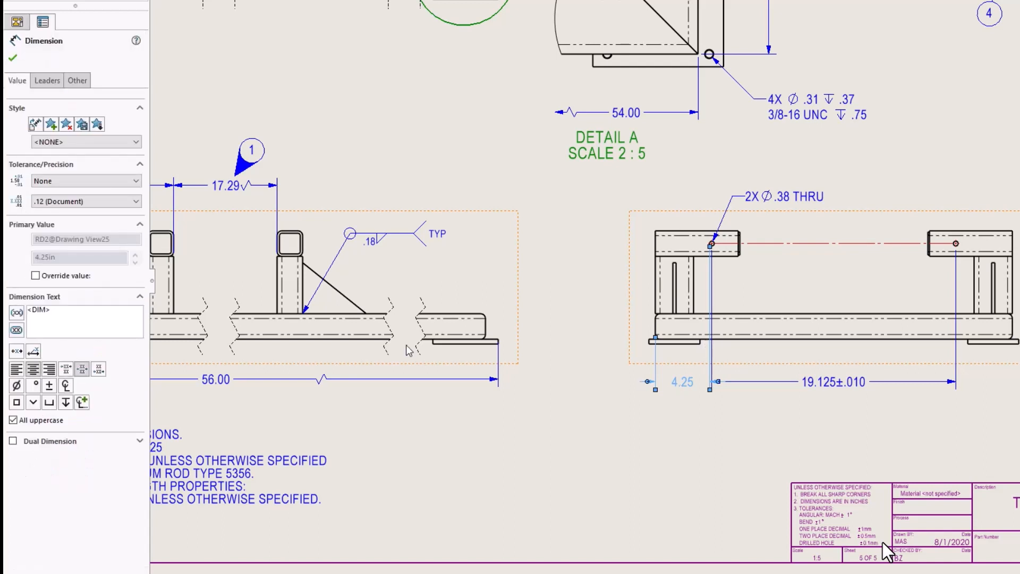
click(47, 81)
click(77, 80)
click(47, 80)
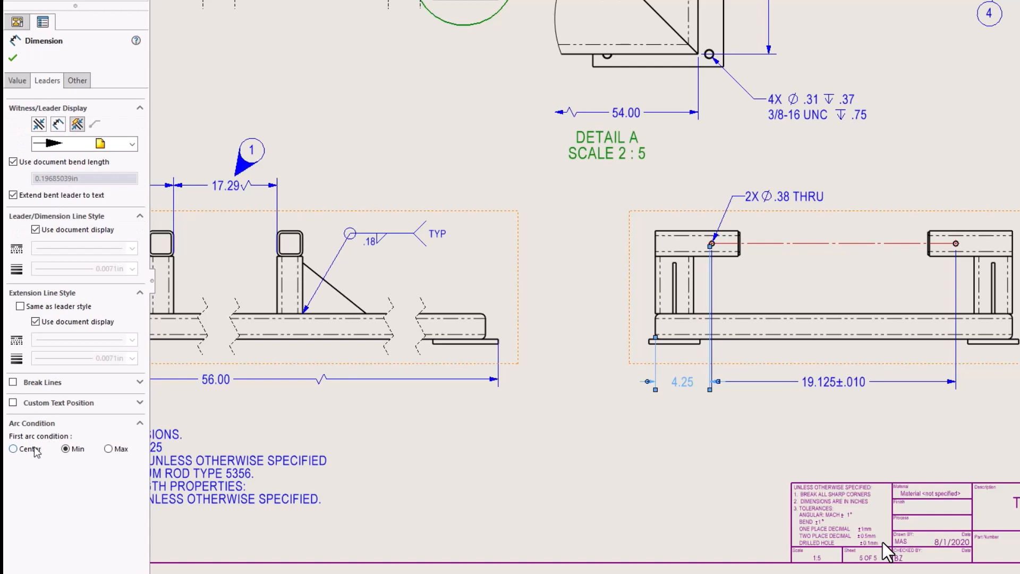
click(14, 448)
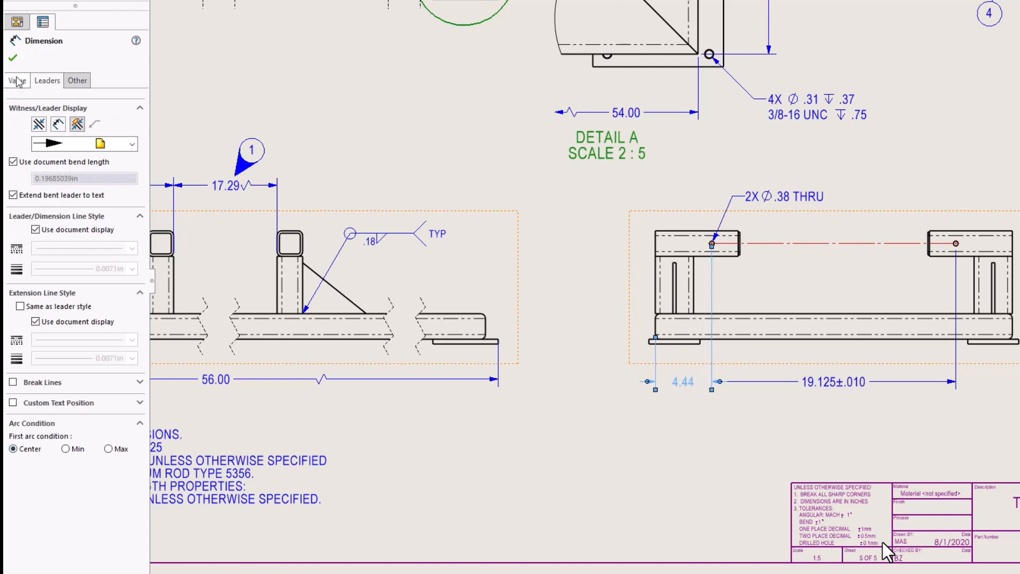
click(12, 58)
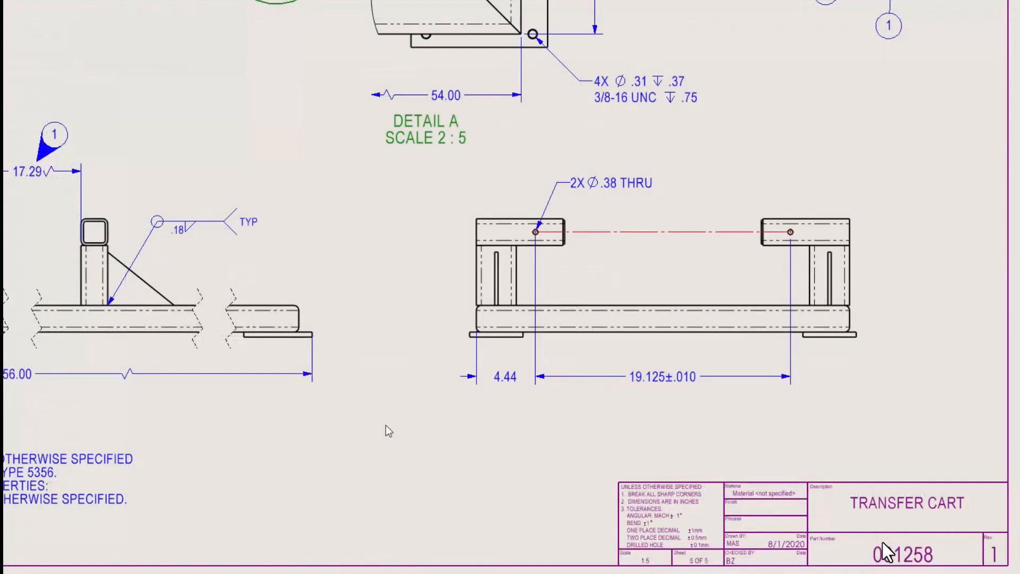
Dimension the end view's overall height from top tube to foot plate and the frame's width between its outer sides
right_drag(471, 441, 478, 385)
click(487, 225)
click(486, 336)
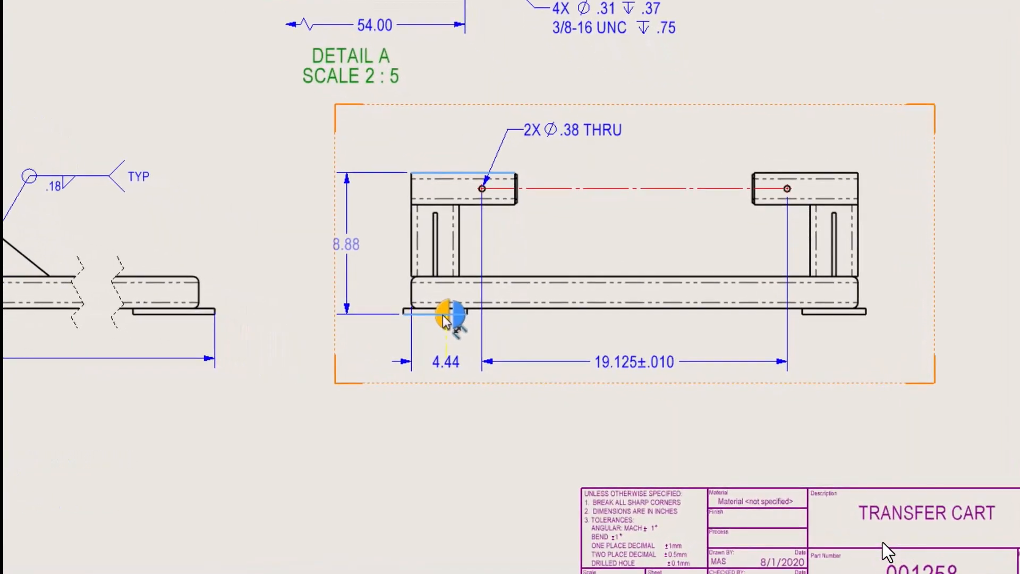
click(416, 296)
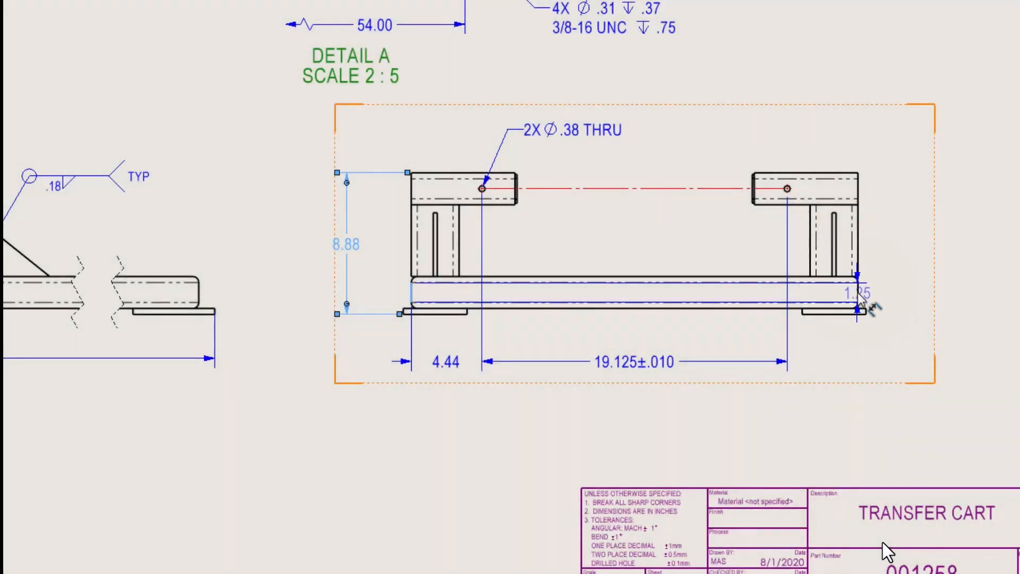
click(856, 286)
key(Escape)
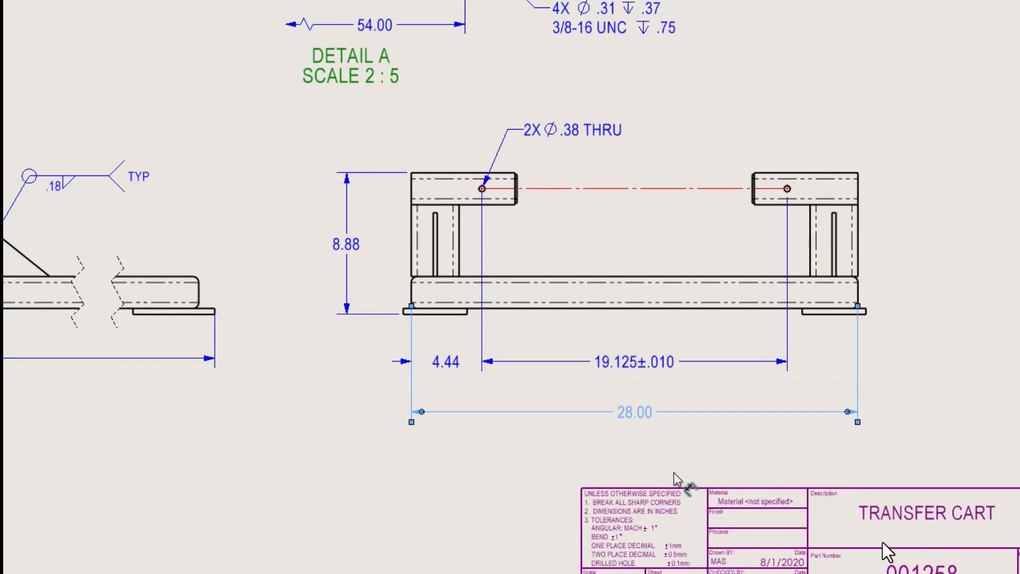
click(635, 415)
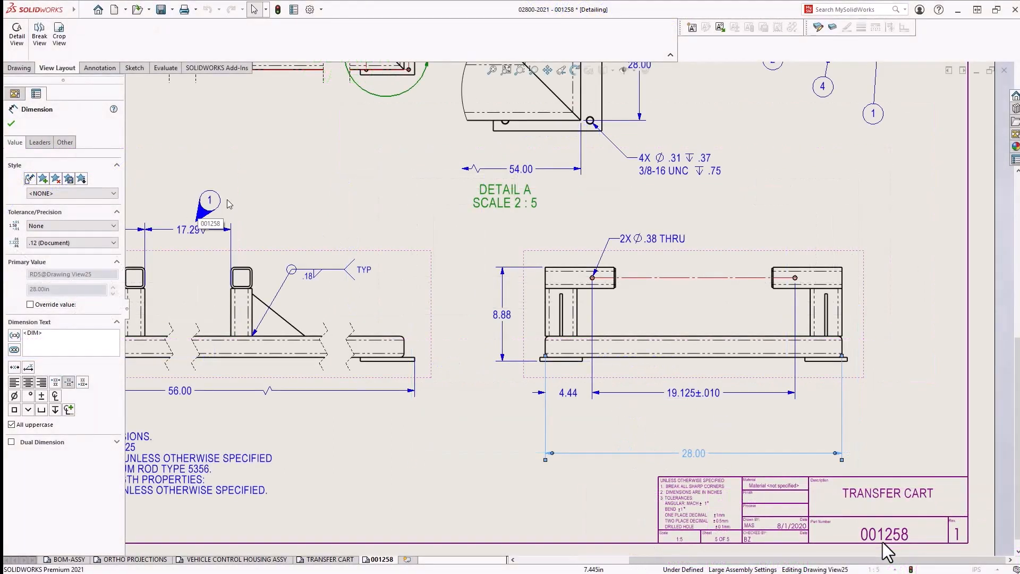
Place a circular balloon with the custom text 2 between the end view's hole-spacing and frame-width dimensions
click(99, 68)
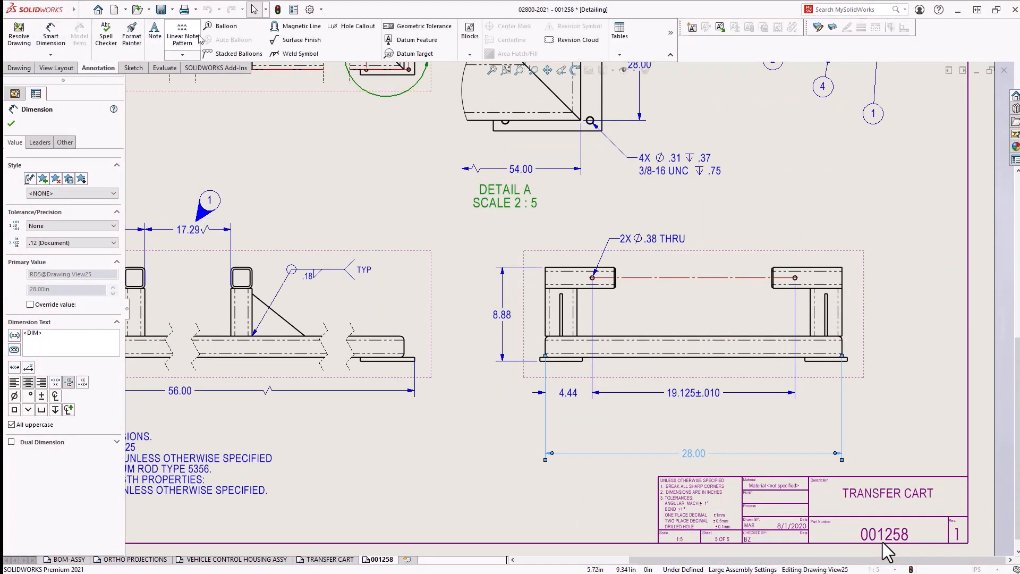
click(218, 27)
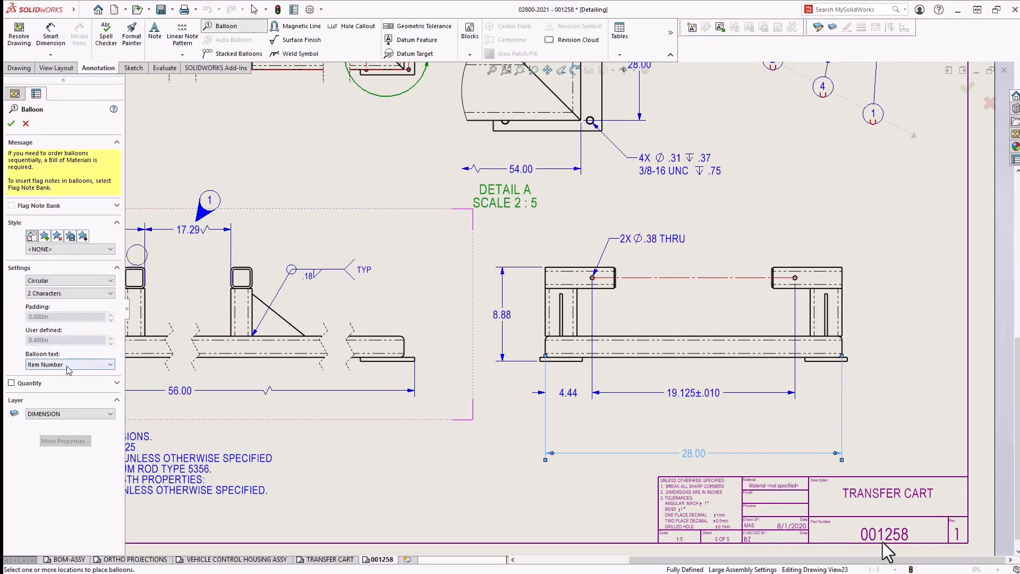
click(65, 366)
click(65, 373)
text(2)
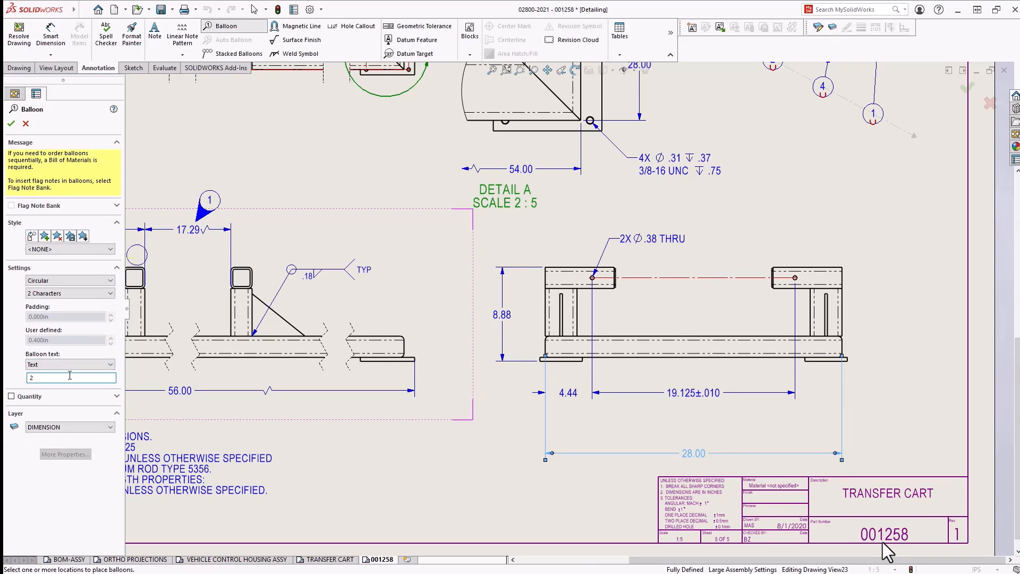
click(670, 415)
key(Escape)
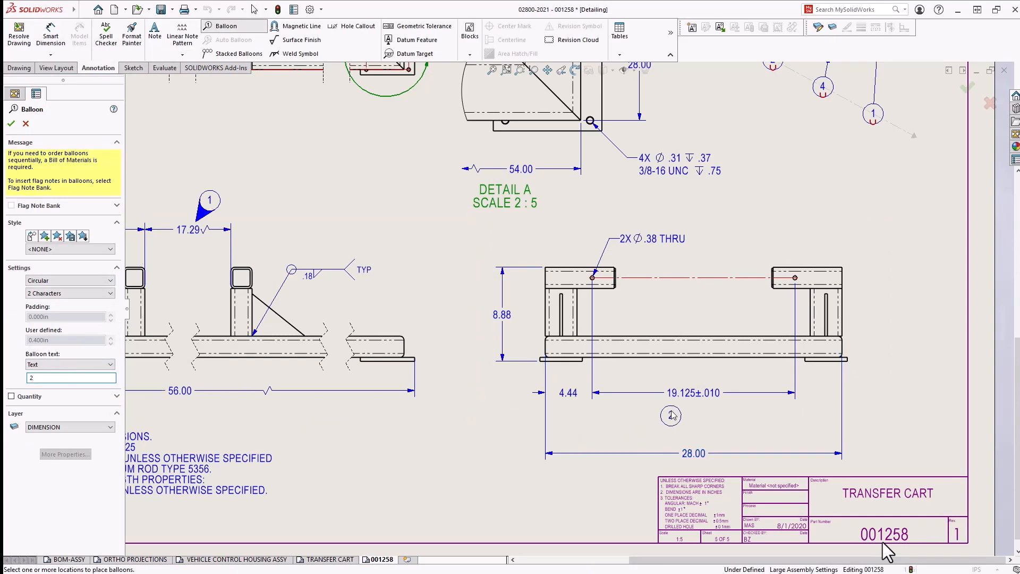
Change balloon 2's leader to the solid triangular pointer style used by flag balloon 1
click(670, 415)
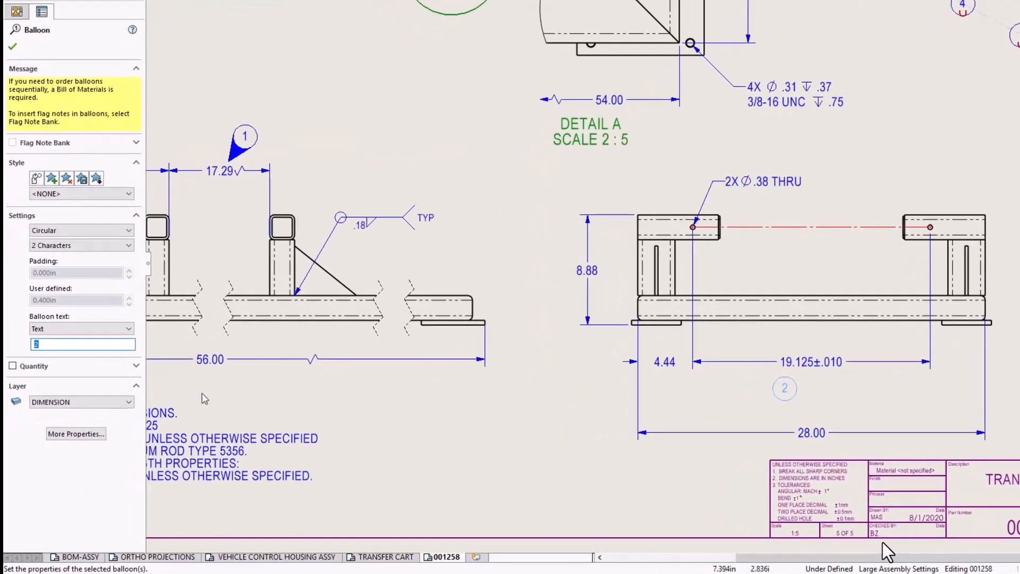
click(88, 422)
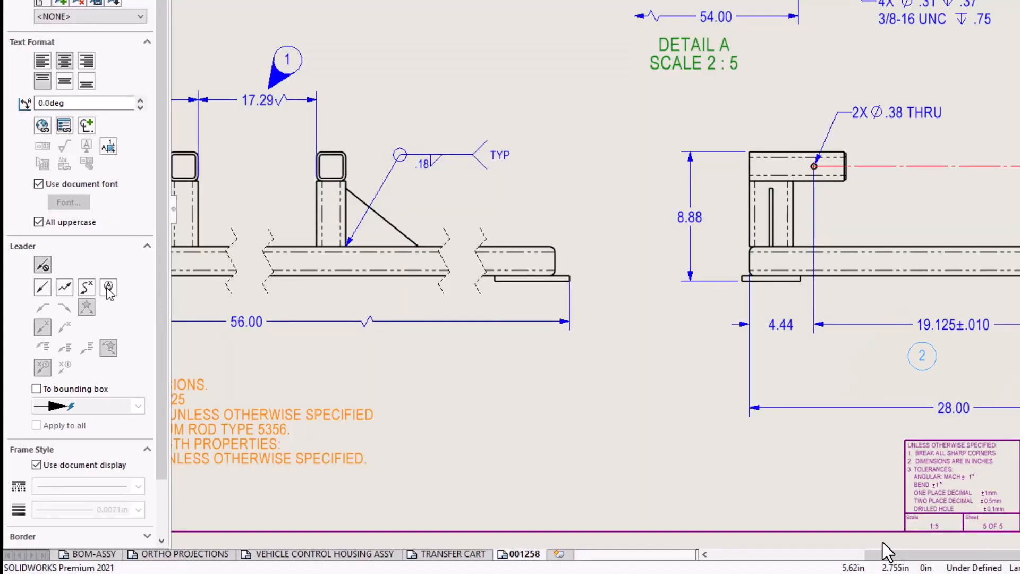
click(108, 287)
key(Escape)
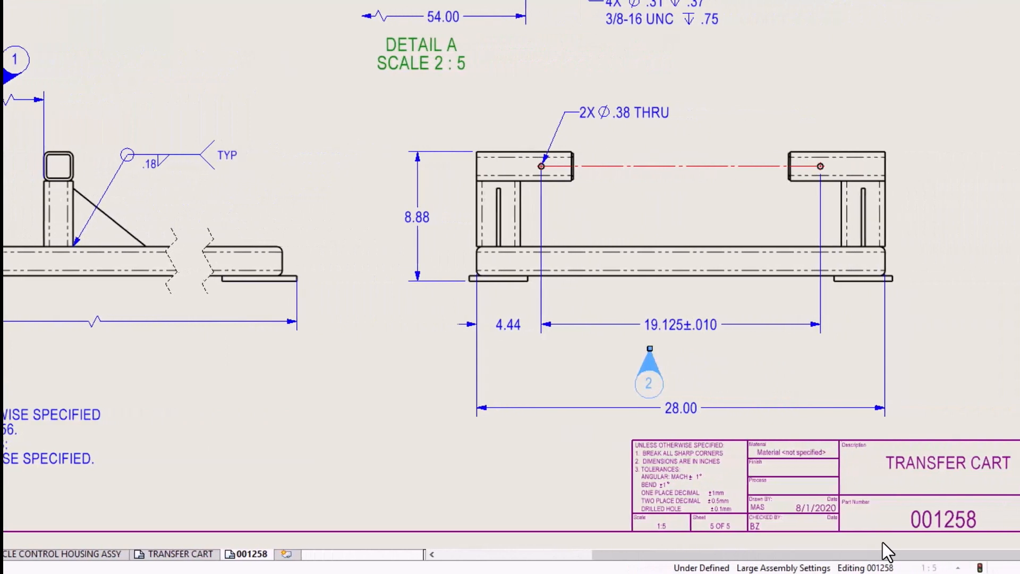
Reposition balloon 2 so its pointer aims at the hole-spacing dimension, and move the frame-width dimension closer to the view
drag(644, 352, 632, 370)
drag(494, 407, 494, 390)
click(663, 418)
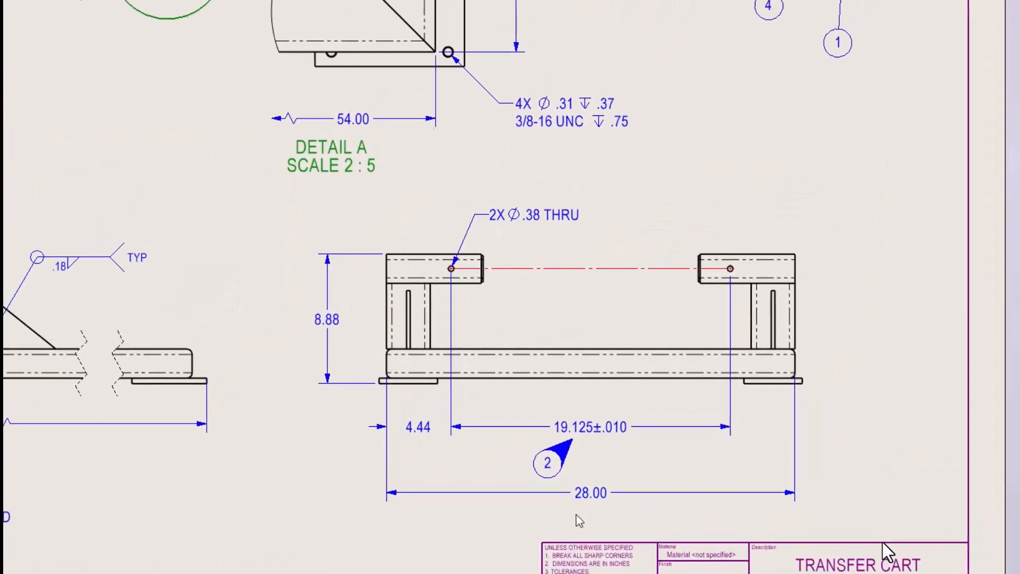
Make the paint-roller sketch's vertical handle line coincident with the midpoint of the hatched rectangle's lower edge
middle_drag(738, 175, 627, 481)
mouse_move(725, 54)
middle_down()
mouse_move(645, 169)
mouse_move(635, 321)
middle_up()
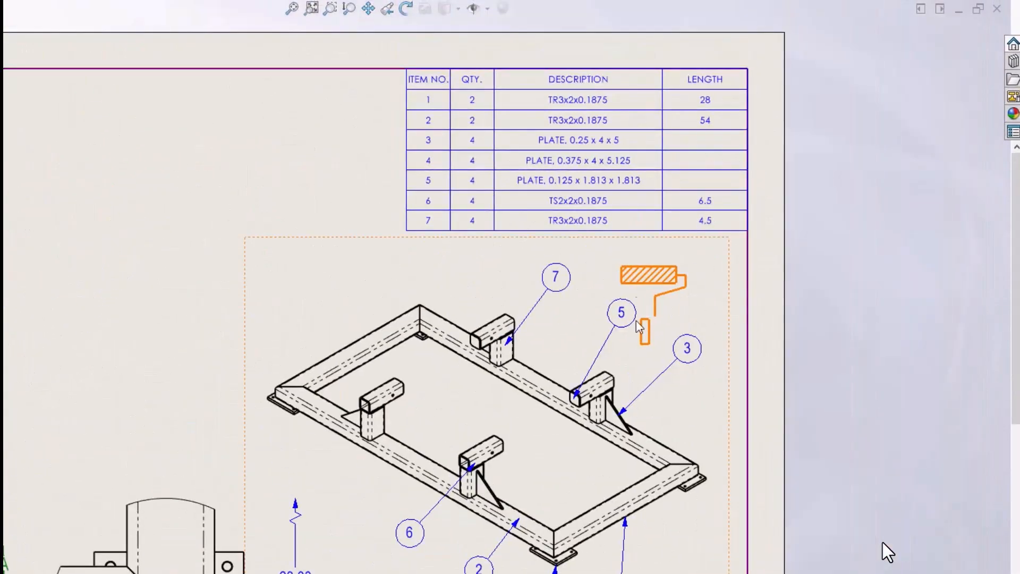
scroll(653, 299, down, 5)
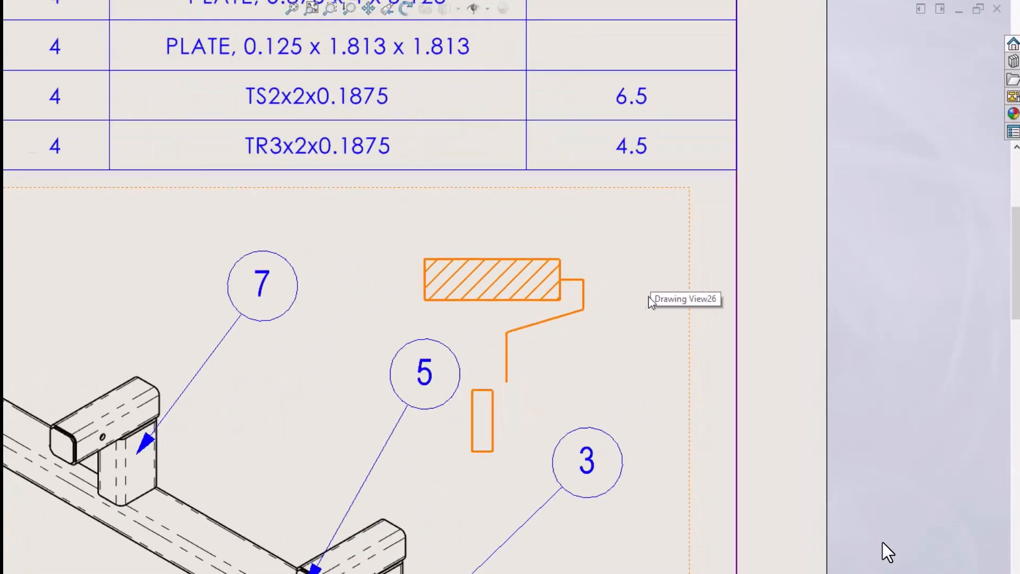
click(533, 332)
mouse_move(506, 332)
mouse_down()
mouse_move(502, 323)
mouse_move(509, 333)
mouse_up()
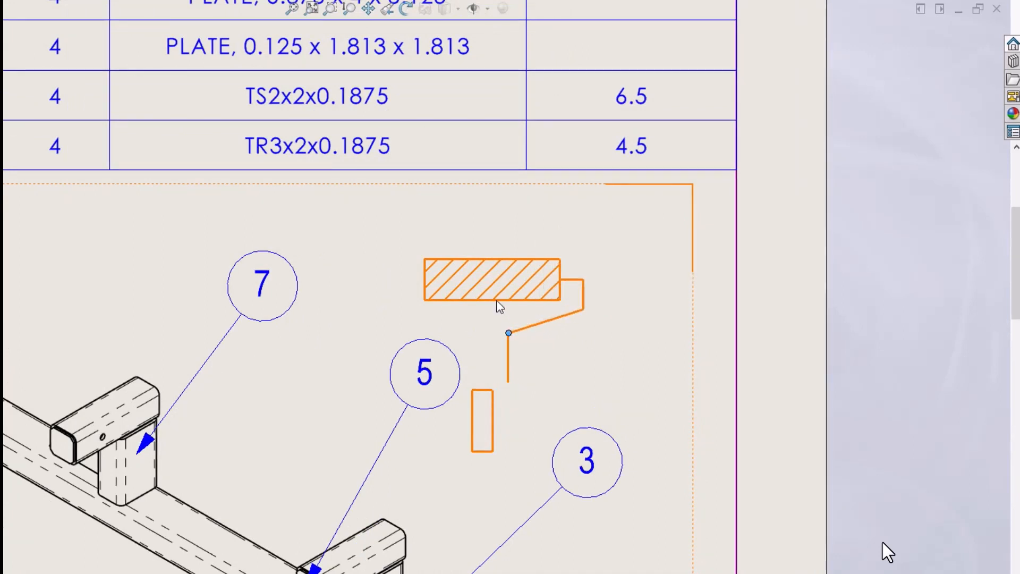
right_click(495, 299)
click(552, 326)
ctrl+click(509, 357)
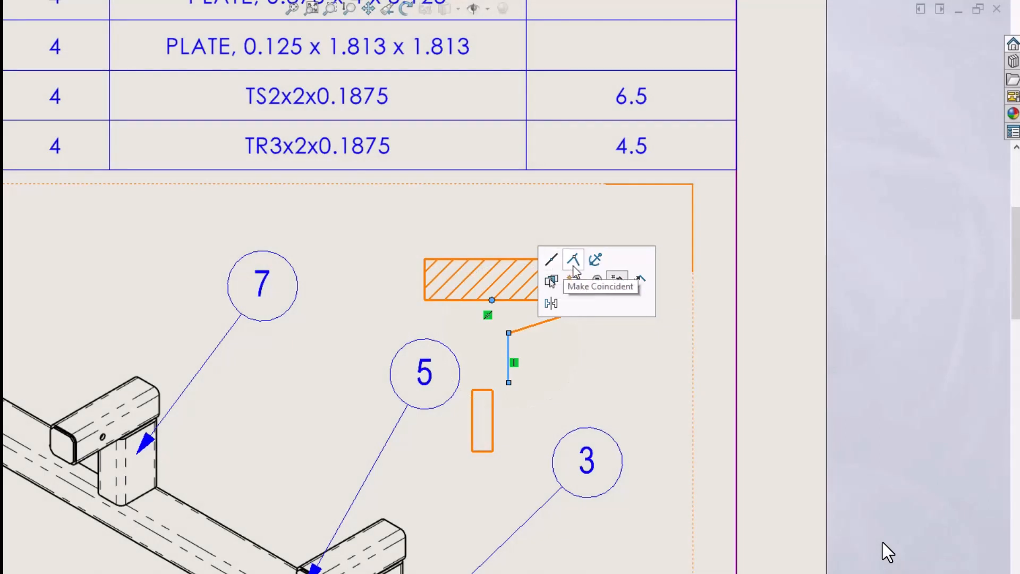
click(574, 265)
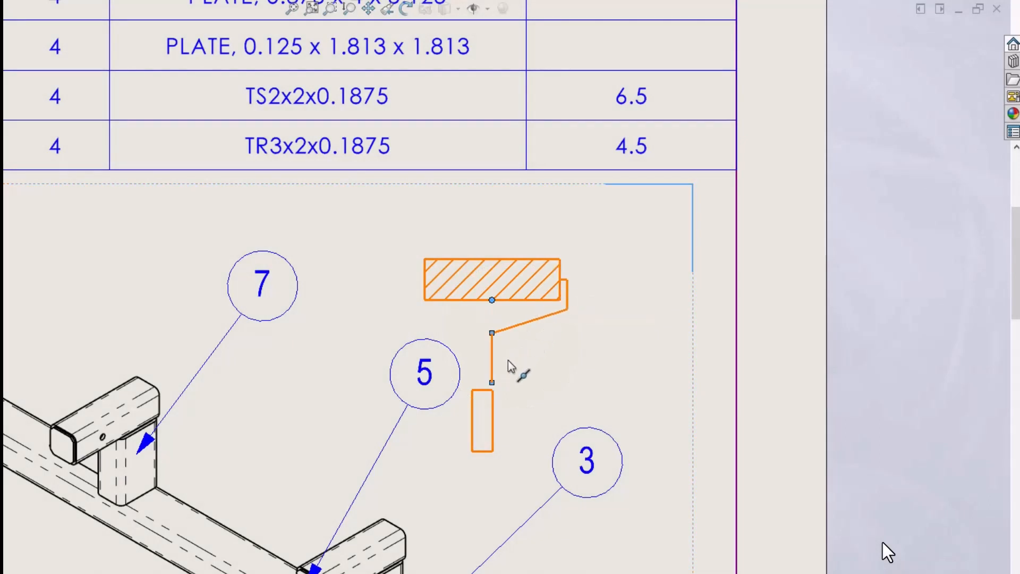
Apply a midpoint relation between the handle line's lower end and the grip rectangle's top edge, and narrow the grip
ctrl+click(487, 390)
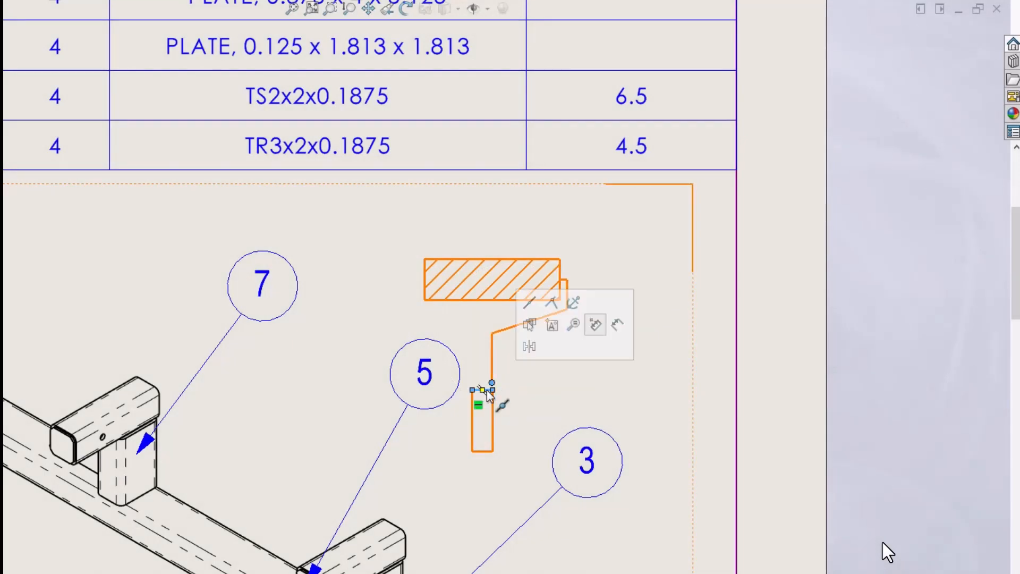
click(530, 304)
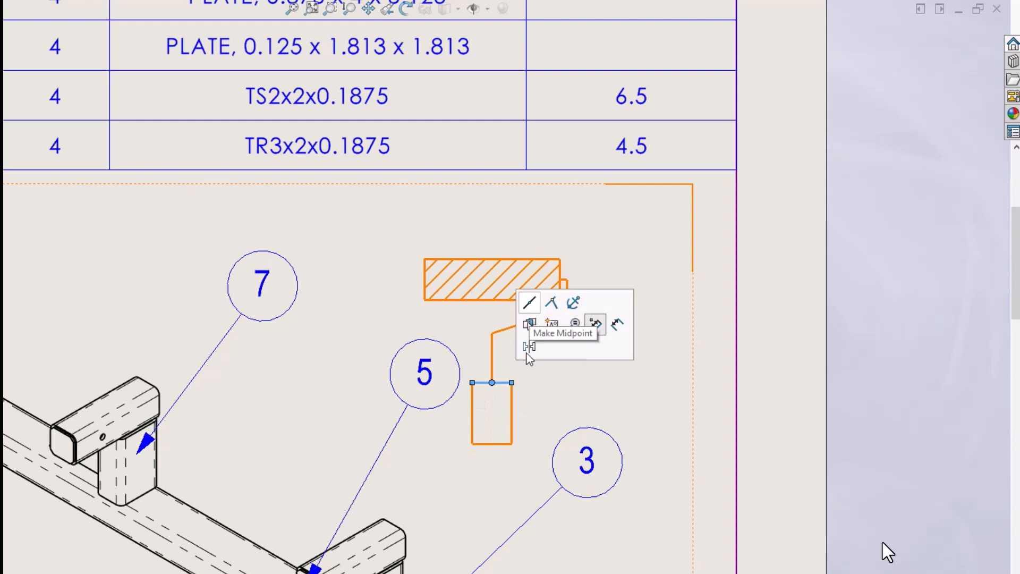
drag(511, 414, 502, 413)
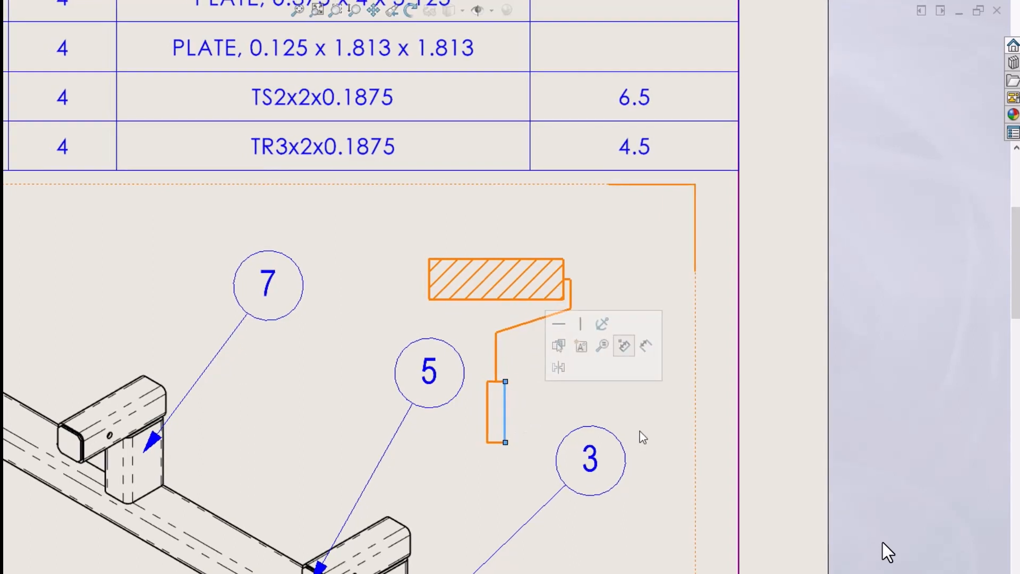
click(695, 436)
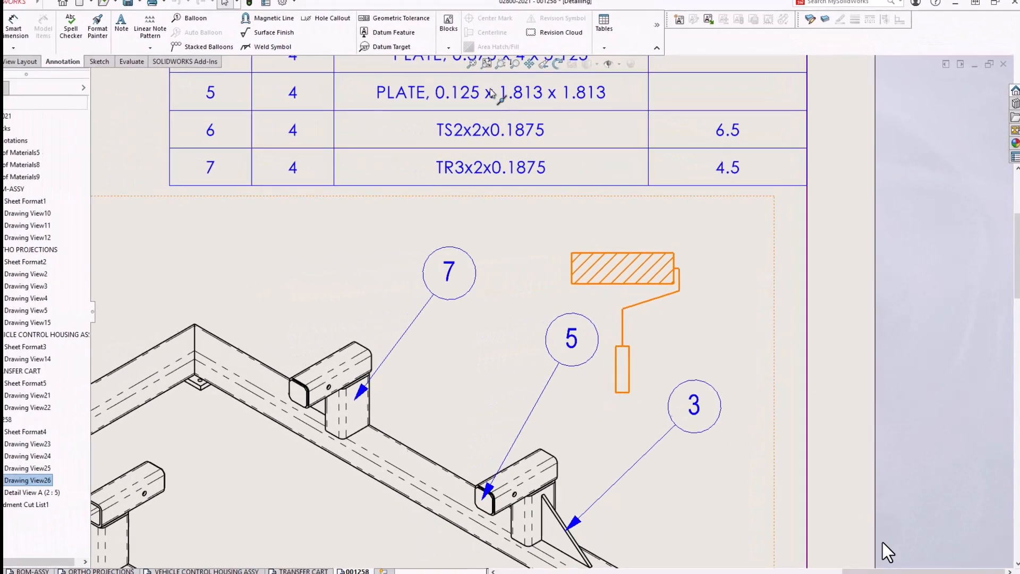
key(f)
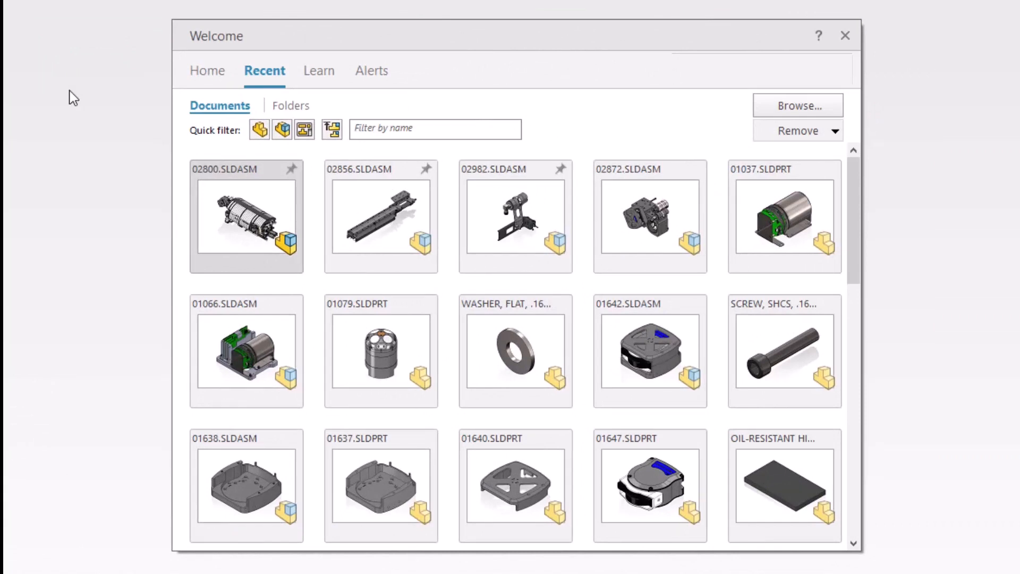
Open the recent assembly 02800.SLDASM in Lightweight mode with its Default configuration
mouse_move(246, 273)
click(294, 266)
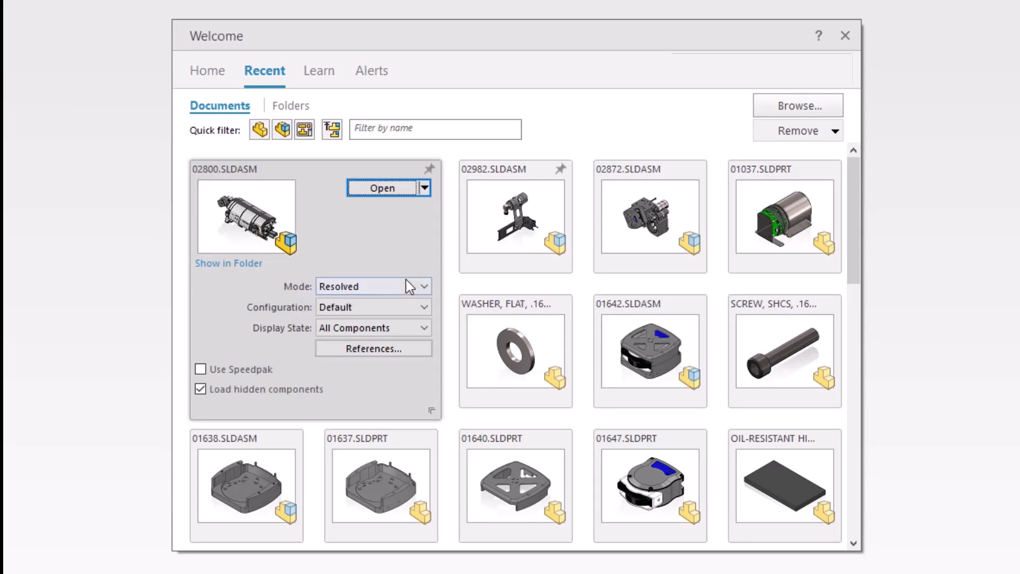
click(426, 288)
click(414, 313)
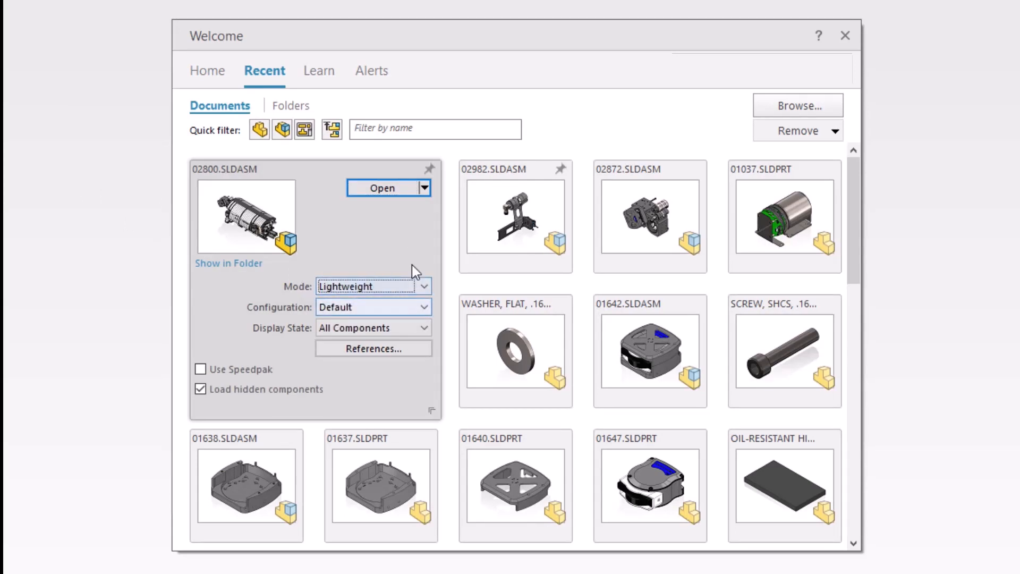
click(414, 192)
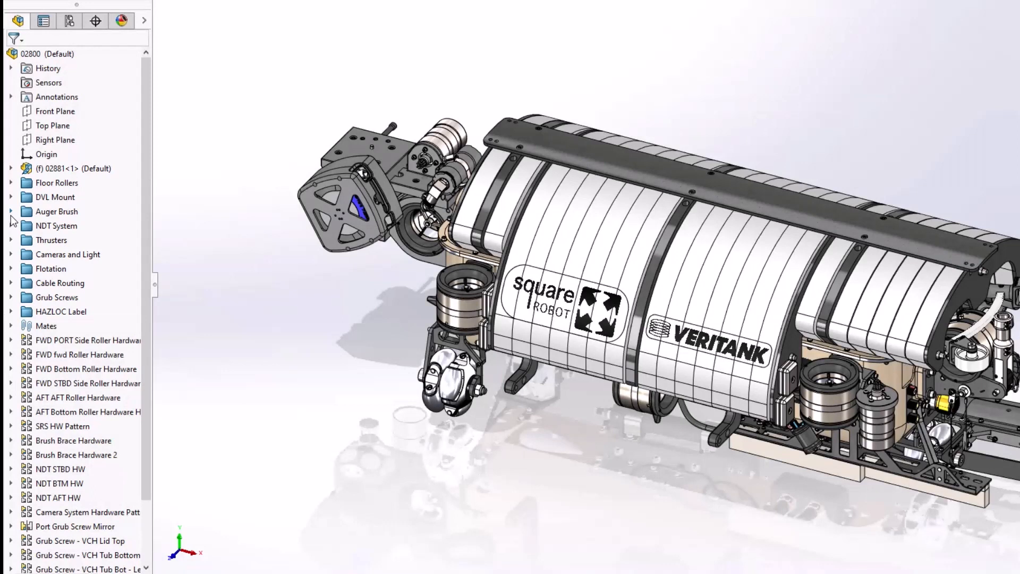
Examine the nested component levels of the Auger Brush folder, from 02856 through Brushroll to 02756
click(10, 213)
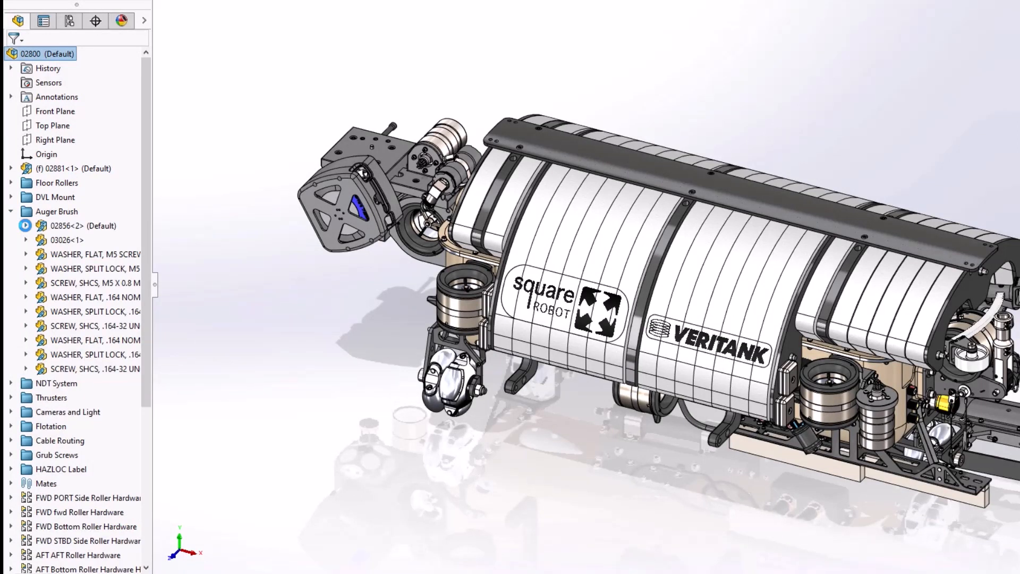
click(25, 226)
scroll(25, 226, up, 7)
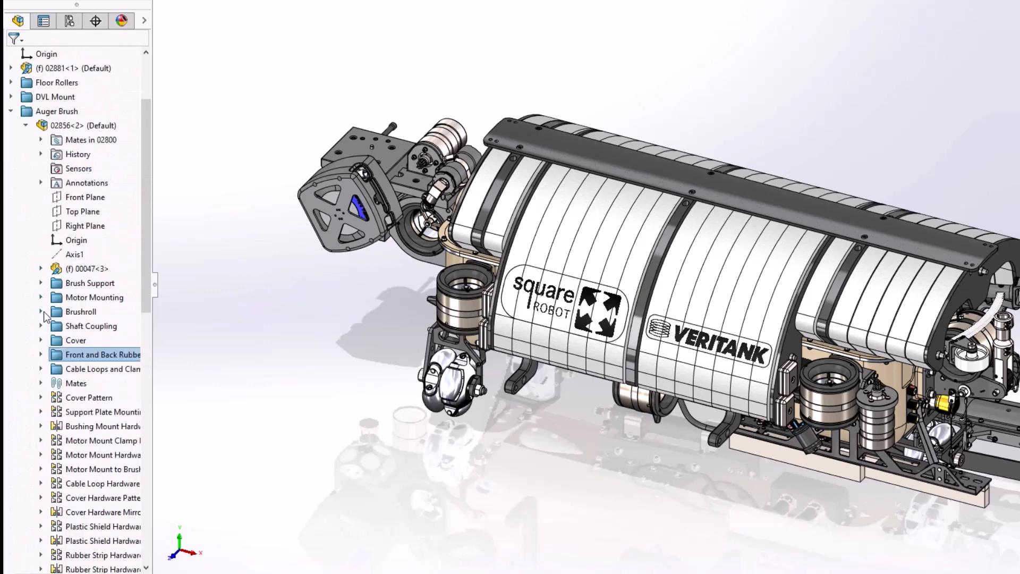
click(41, 312)
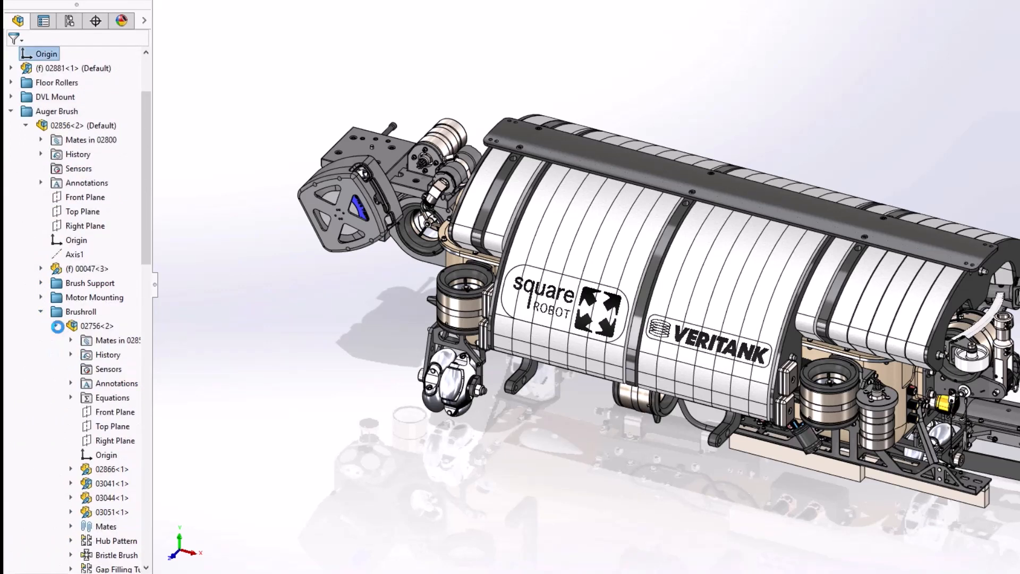
click(56, 326)
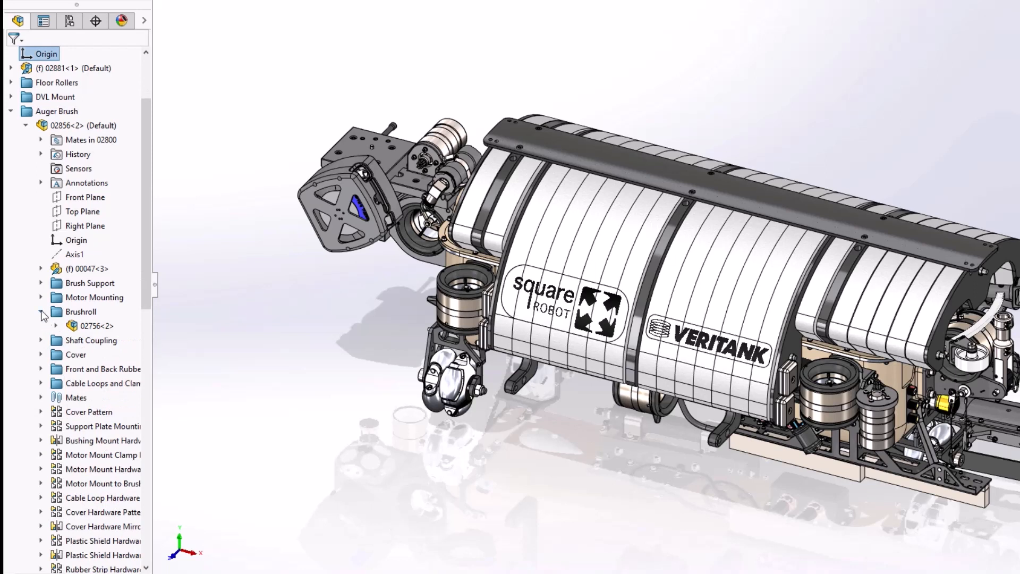
Collapse the 02856 branch in the component tree and open subassembly 02856 as its own document
click(41, 312)
click(26, 127)
click(66, 126)
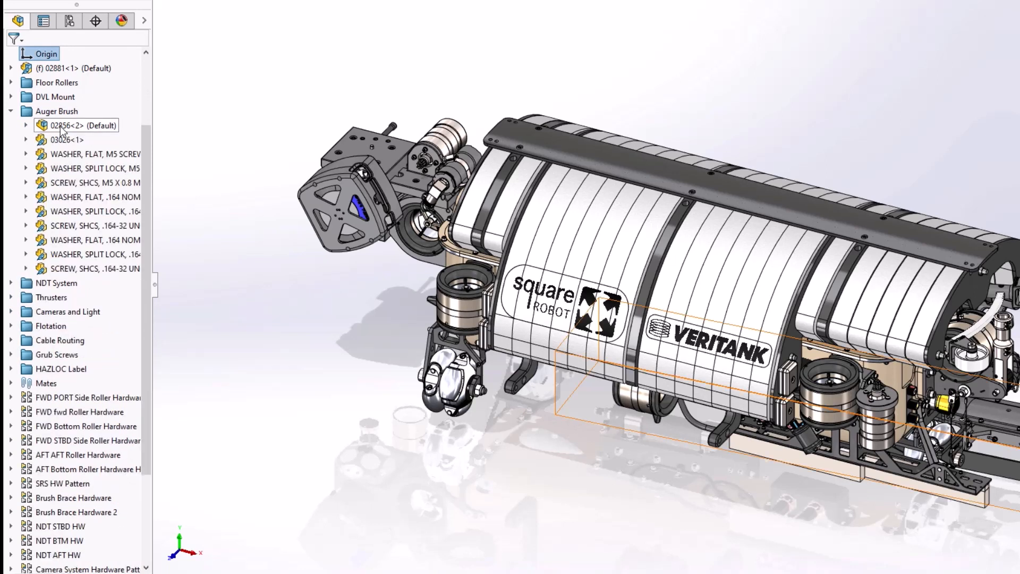
click(71, 88)
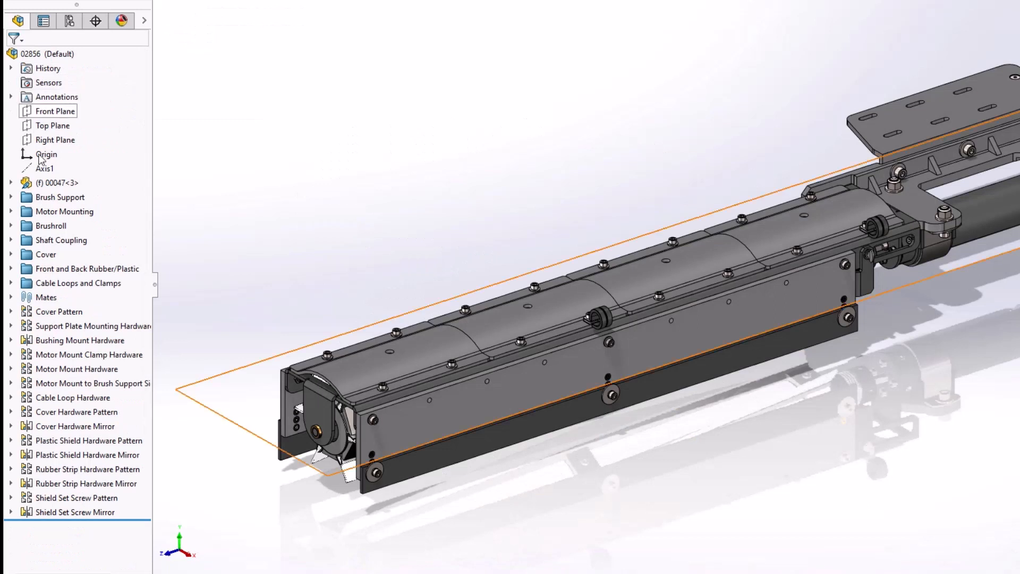
Examine the Brushroll folder's nesting down through 02756 and 03041, and collapse its branches again
click(12, 226)
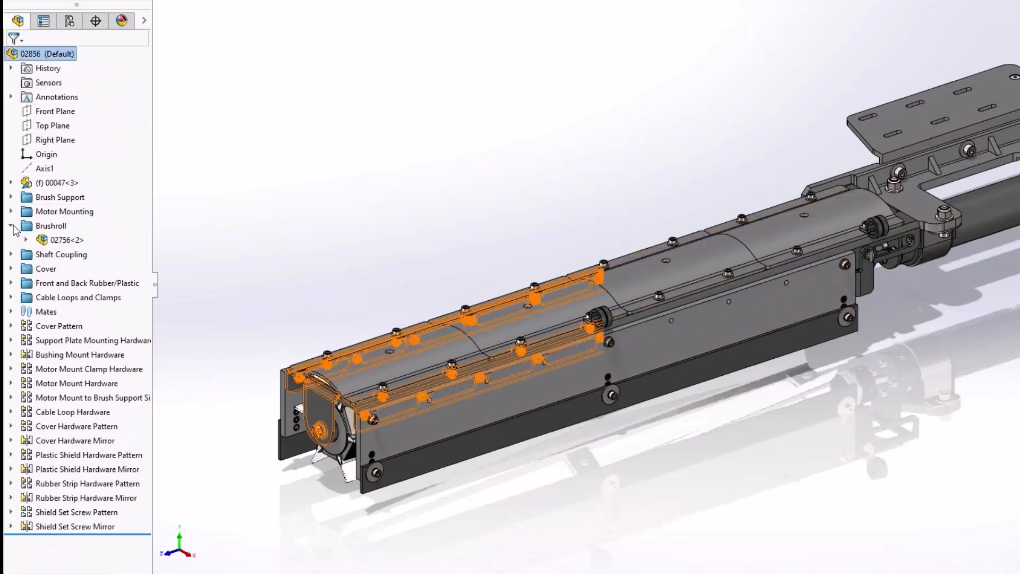
click(26, 240)
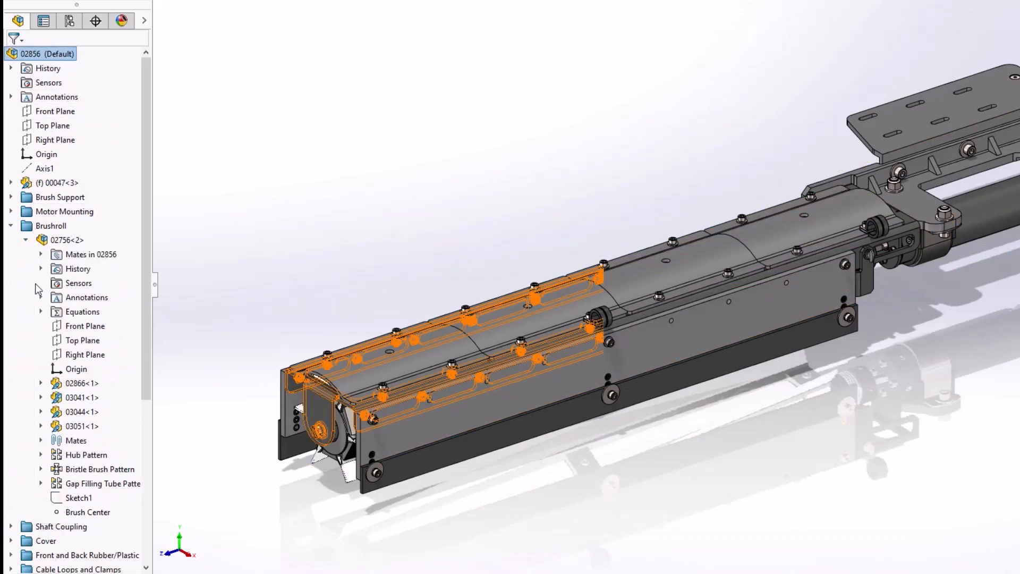
click(41, 397)
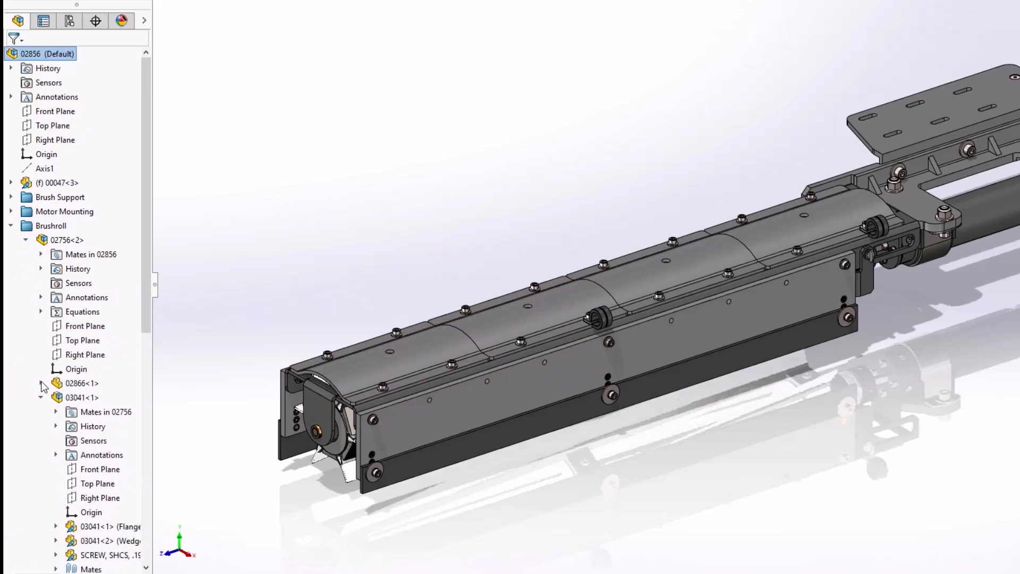
click(41, 398)
click(26, 240)
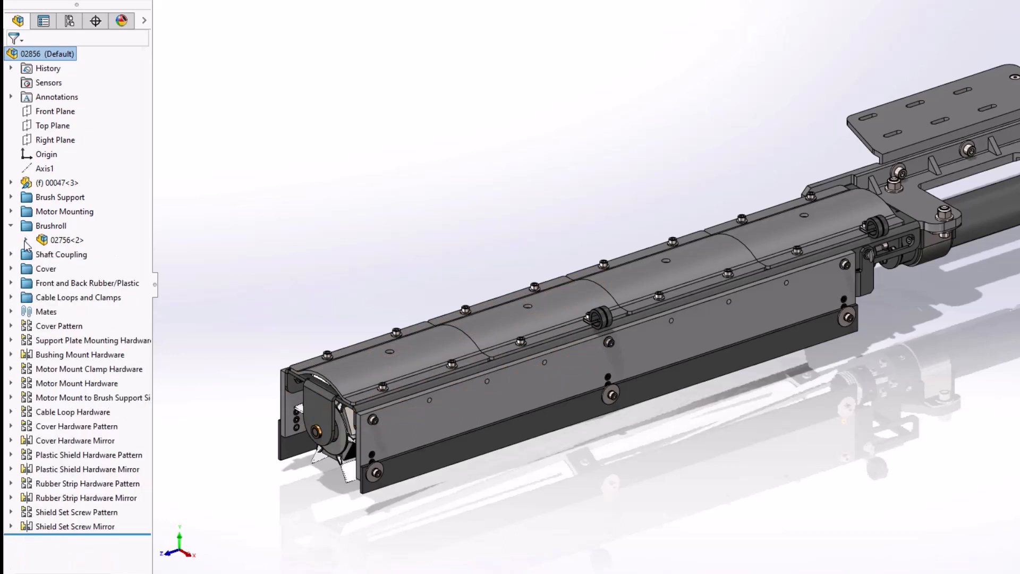
click(11, 225)
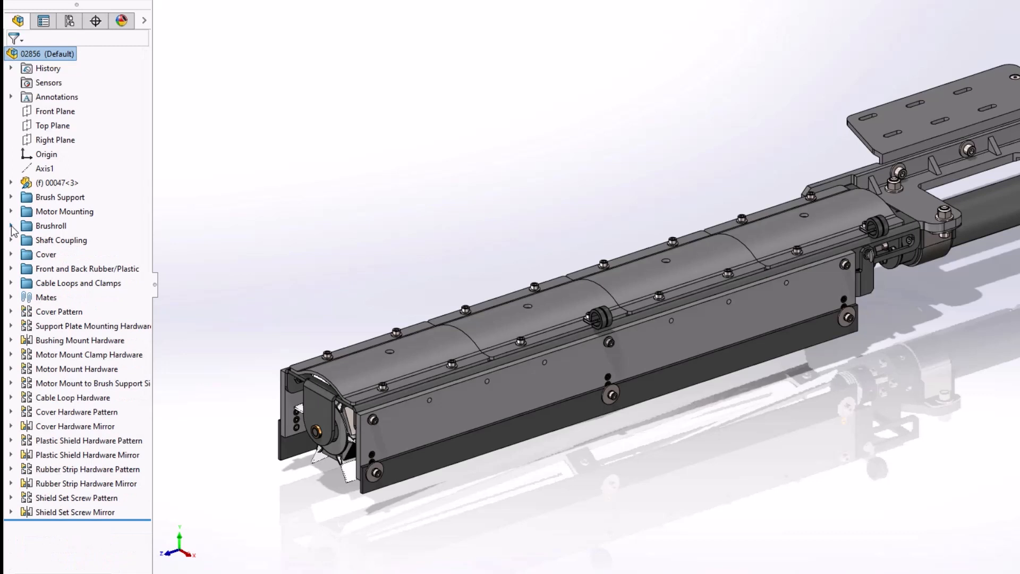
Preview assembly 02856 in its No Hardware configuration and reactivate the Default configuration
click(69, 21)
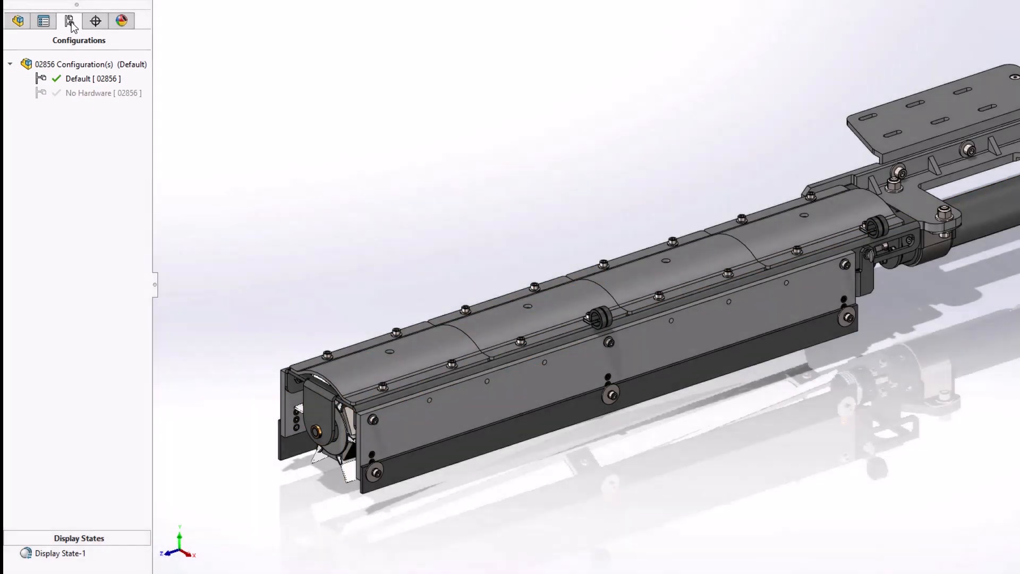
click(85, 94)
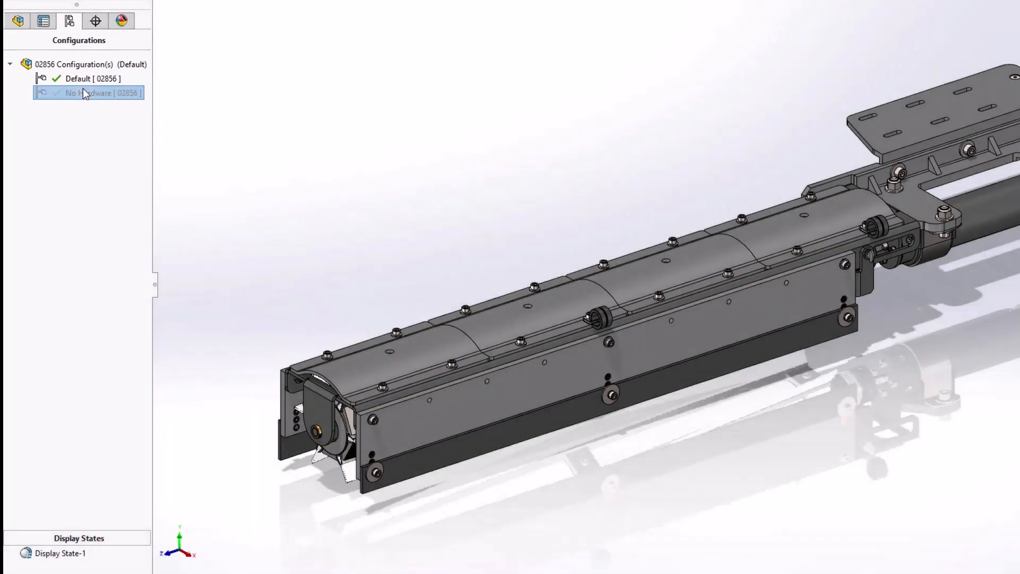
double_click(83, 79)
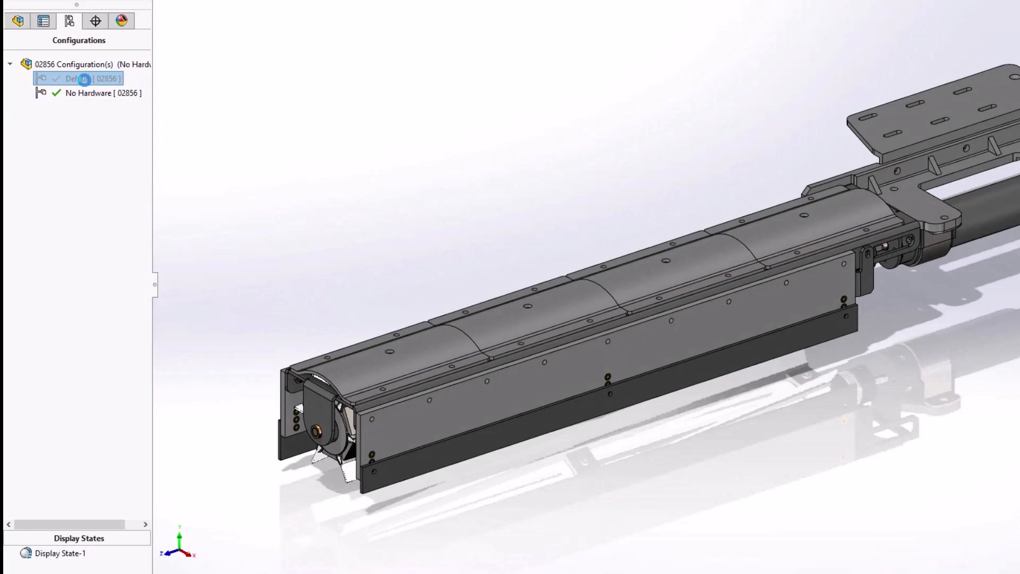
Return to the component tree of 02856 and set all its lightweight components to resolved
click(18, 23)
click(46, 53)
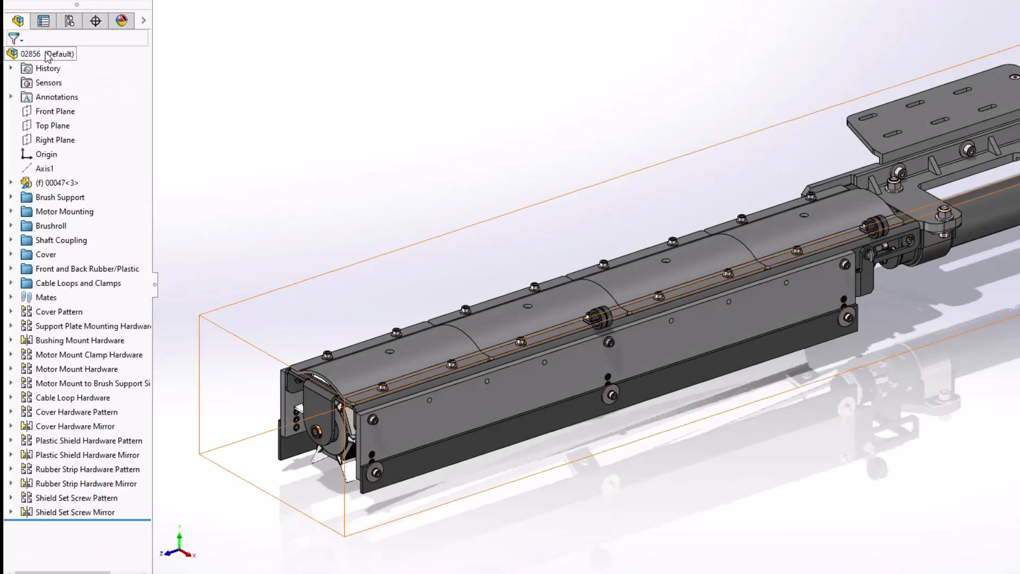
right_click(45, 54)
click(117, 236)
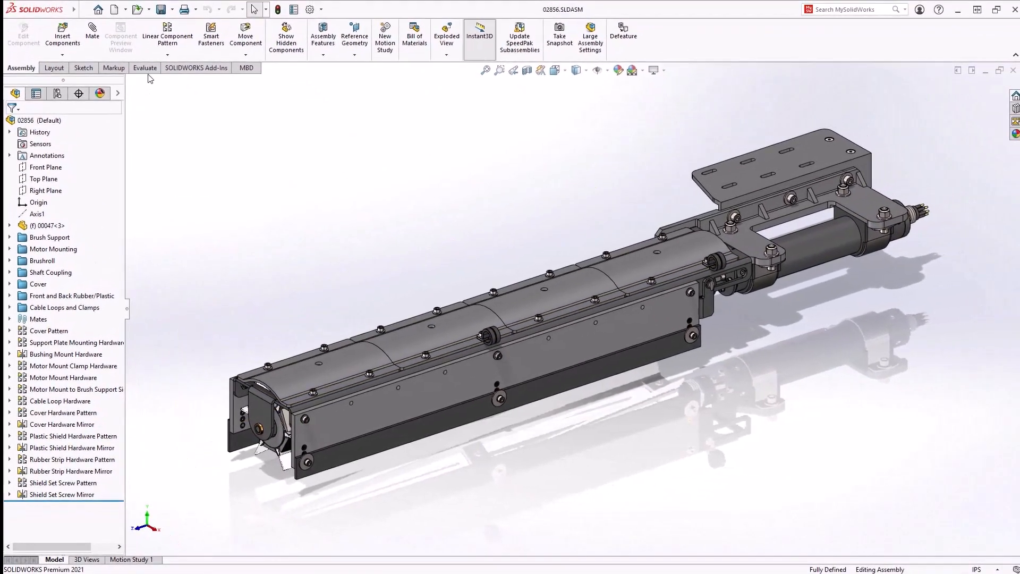
Run Performance Evaluation on 02856, collapse the display performance results and review the rebuild performance results
click(146, 66)
click(342, 43)
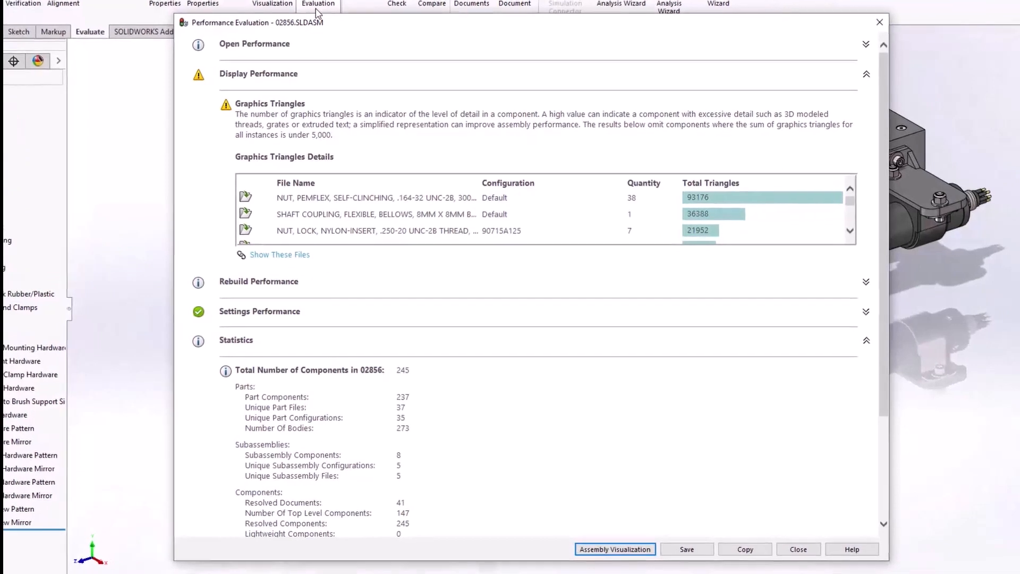
click(875, 69)
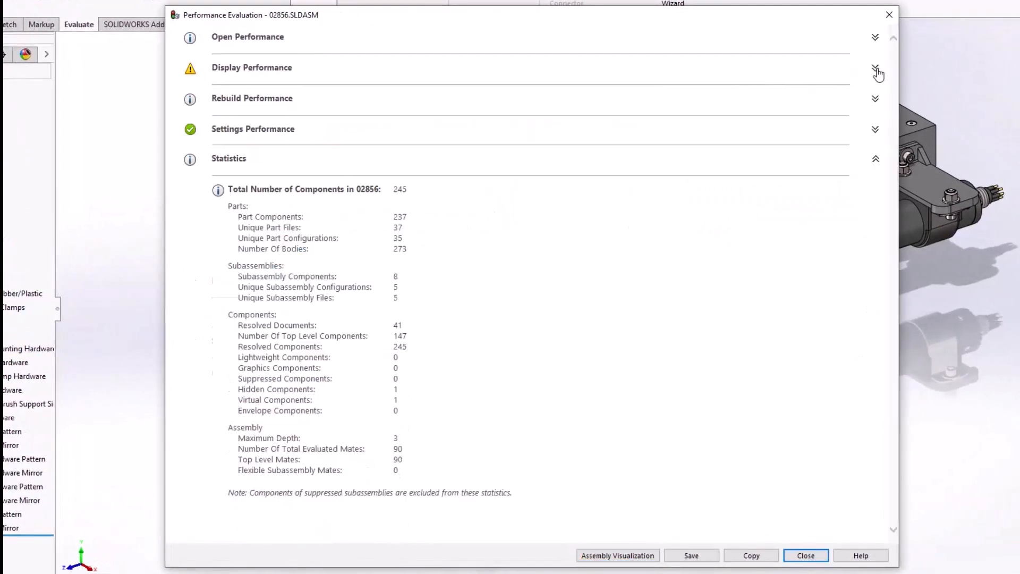
click(875, 100)
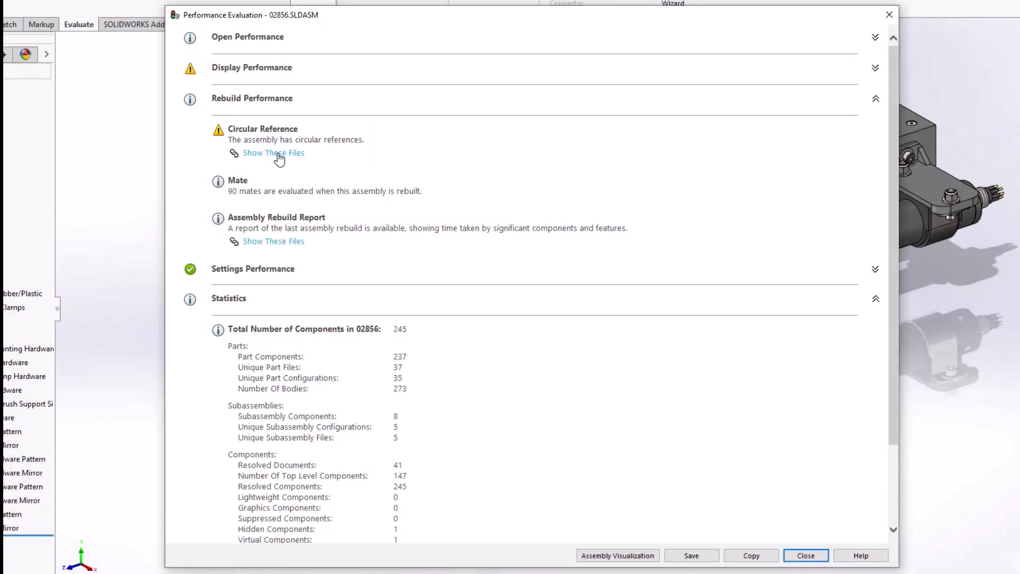
Examine the circular references between 02864's H (0.266) Diameter Hole2 and 03024's #8 Clearance Hole3, and close the evaluation
click(277, 154)
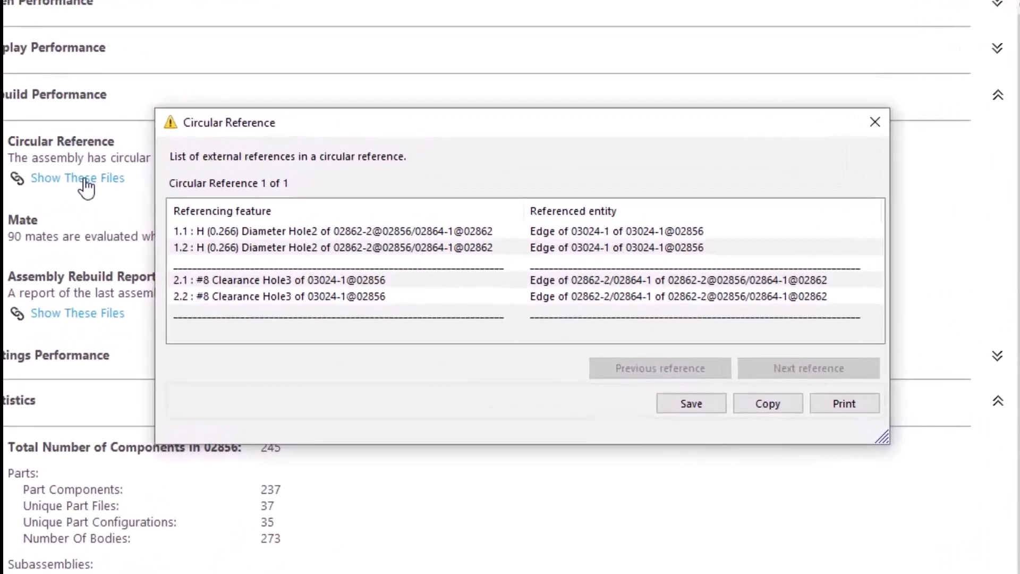
click(358, 210)
click(279, 264)
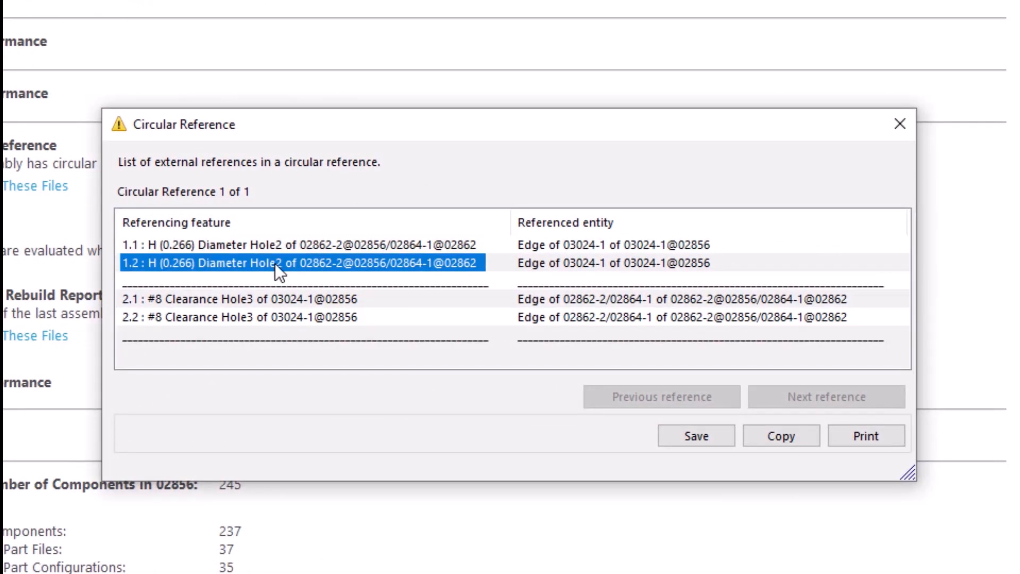
click(275, 299)
click(269, 316)
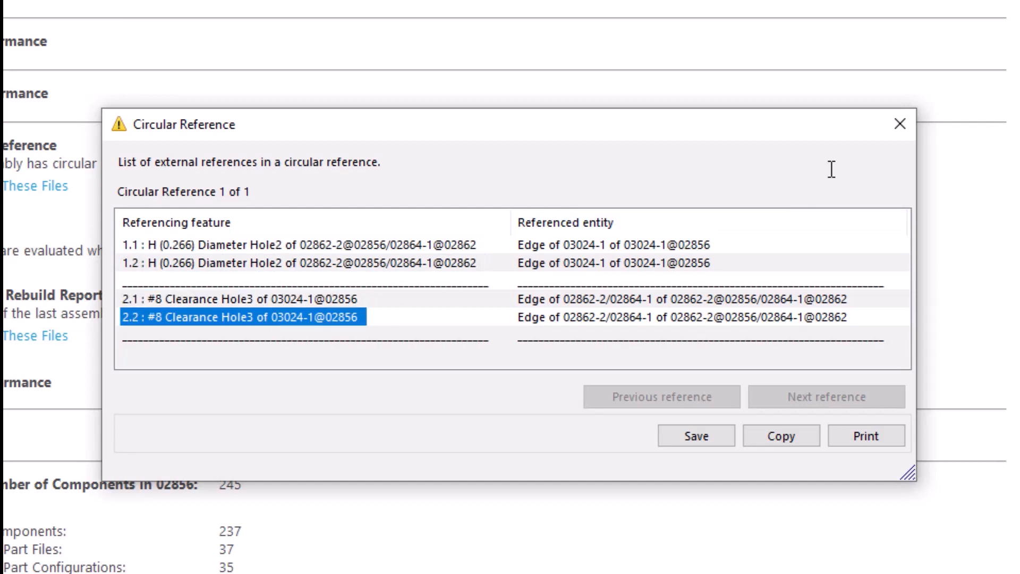
click(901, 125)
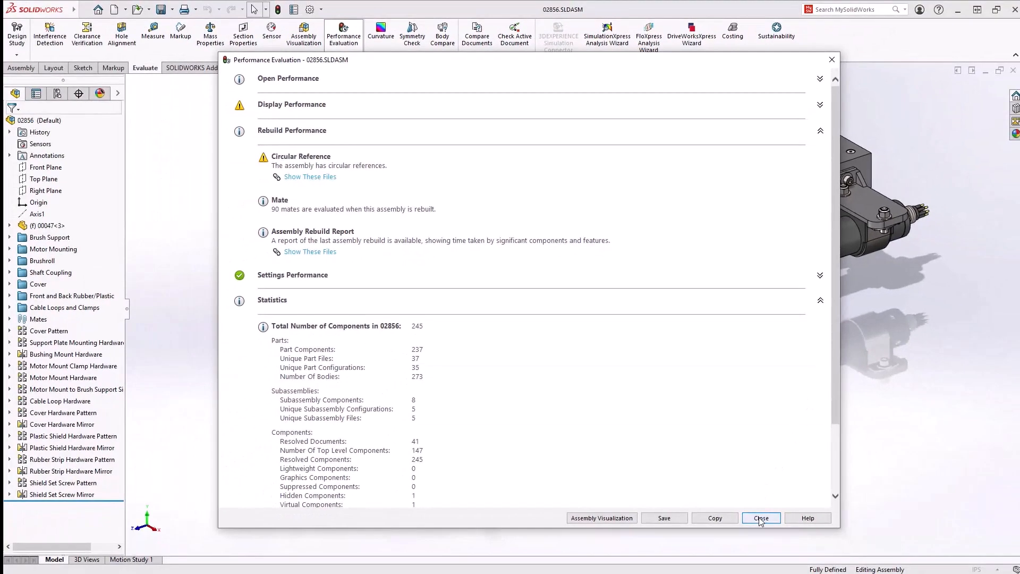
click(763, 522)
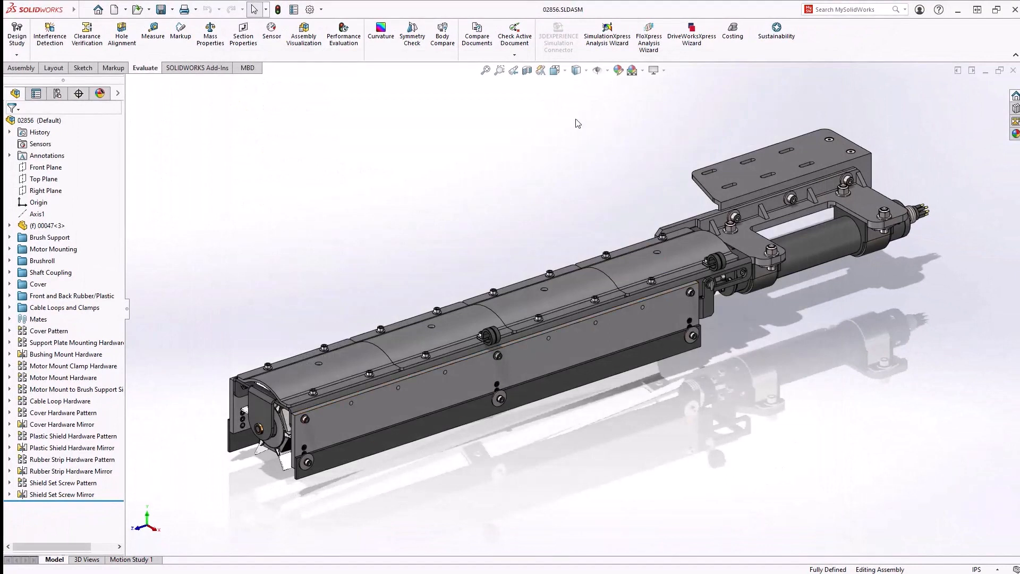
Switch to the saved Circular Reference view and isolate the components involved in the circular reference
click(554, 70)
click(570, 132)
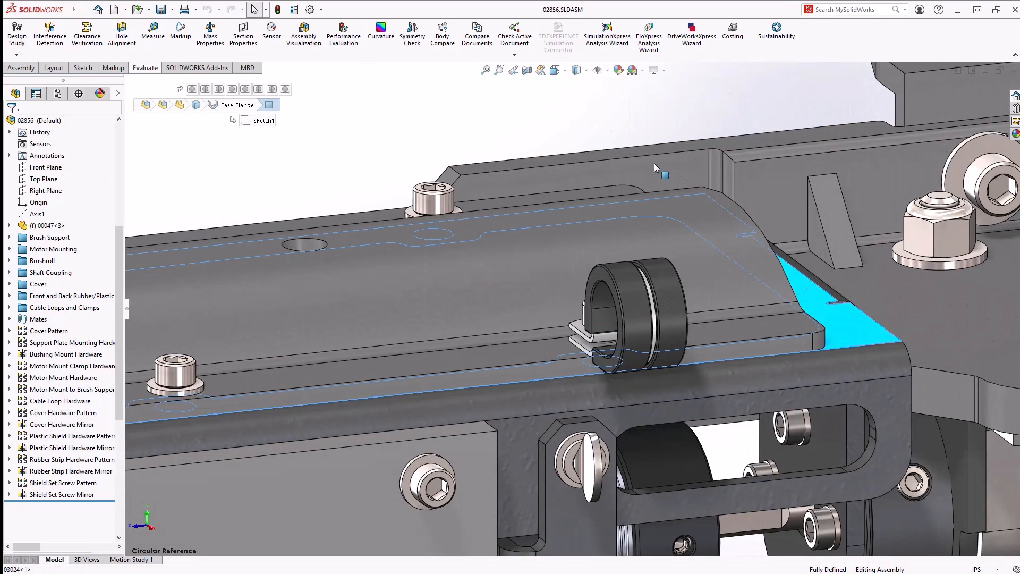
right_click(468, 180)
click(462, 205)
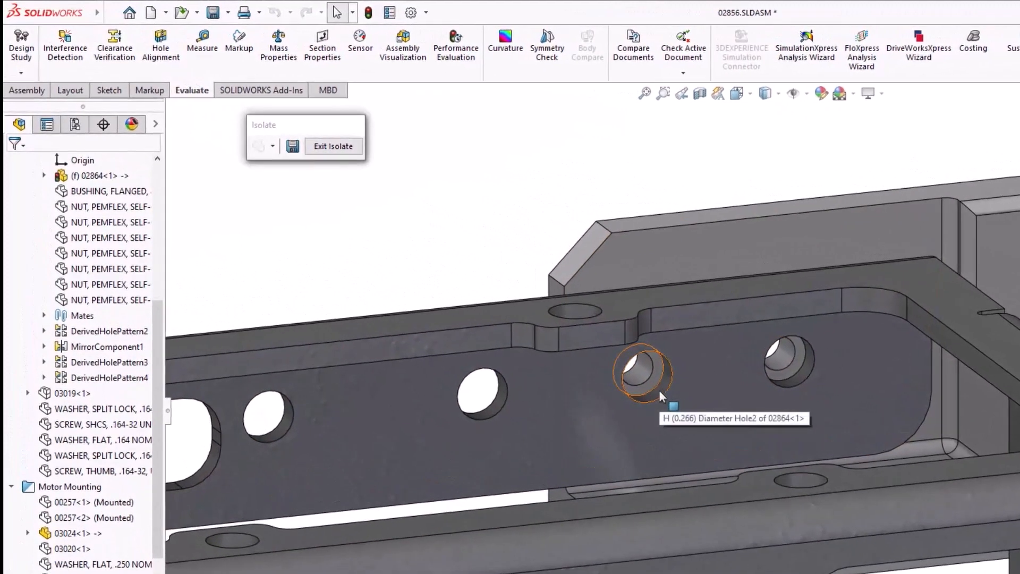
Open H (0.266) Diameter Hole2 of part 02864 for in-context editing and display its hole positions sketch
click(659, 389)
click(699, 327)
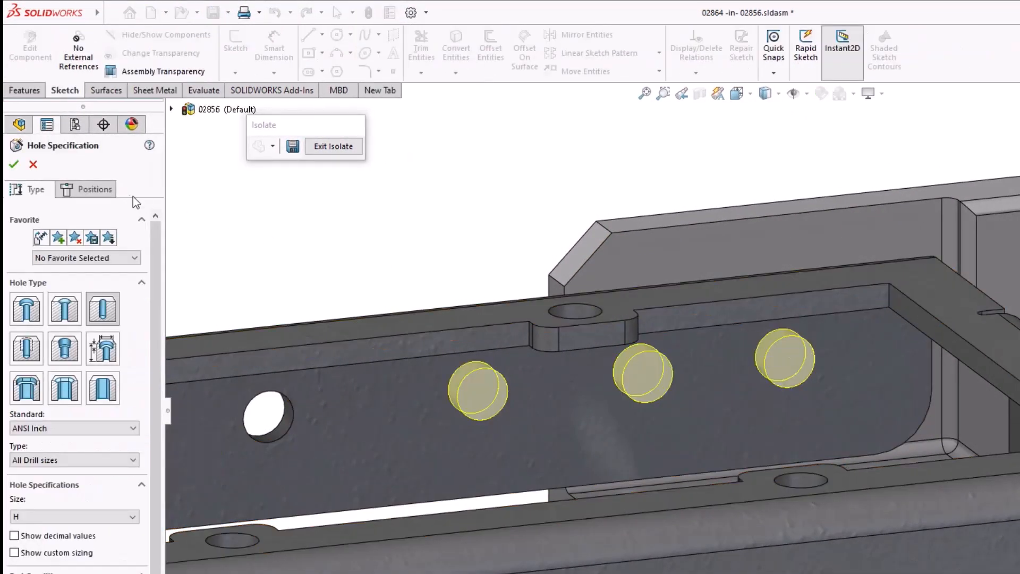
click(91, 191)
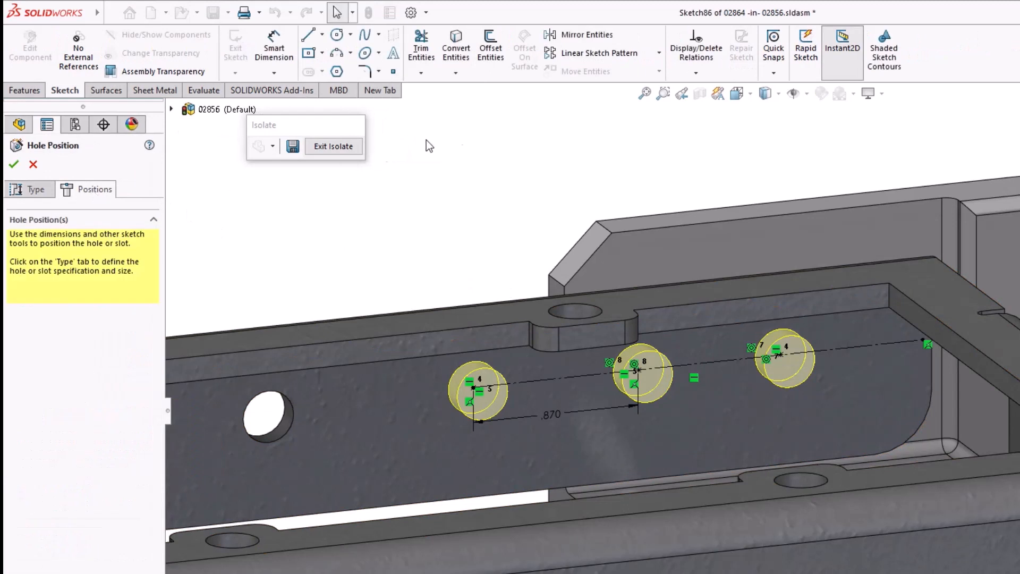
Examine the external relations Concentric7 and Concentric8 in the hole position sketch, and close the relations list
click(692, 51)
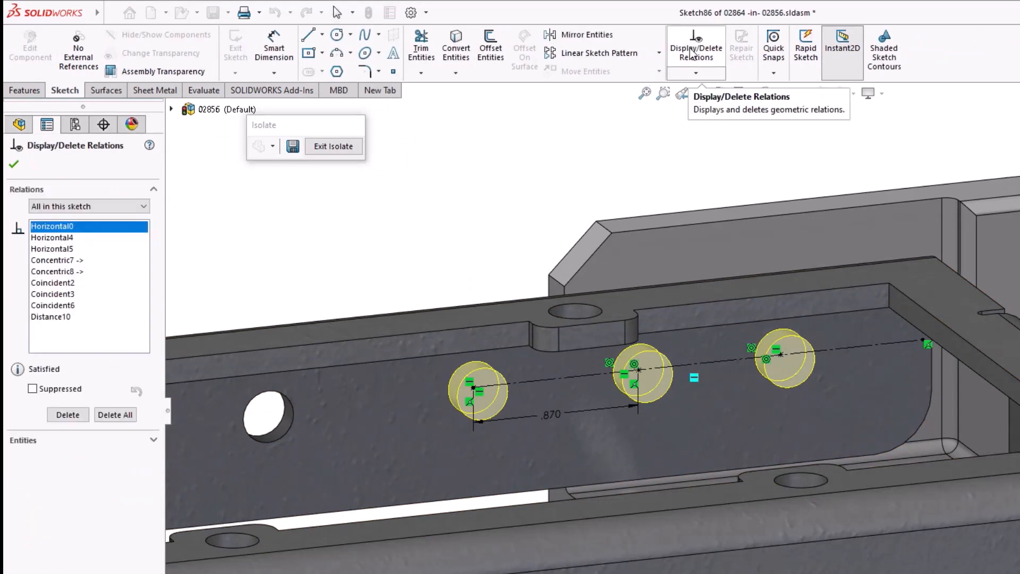
click(64, 264)
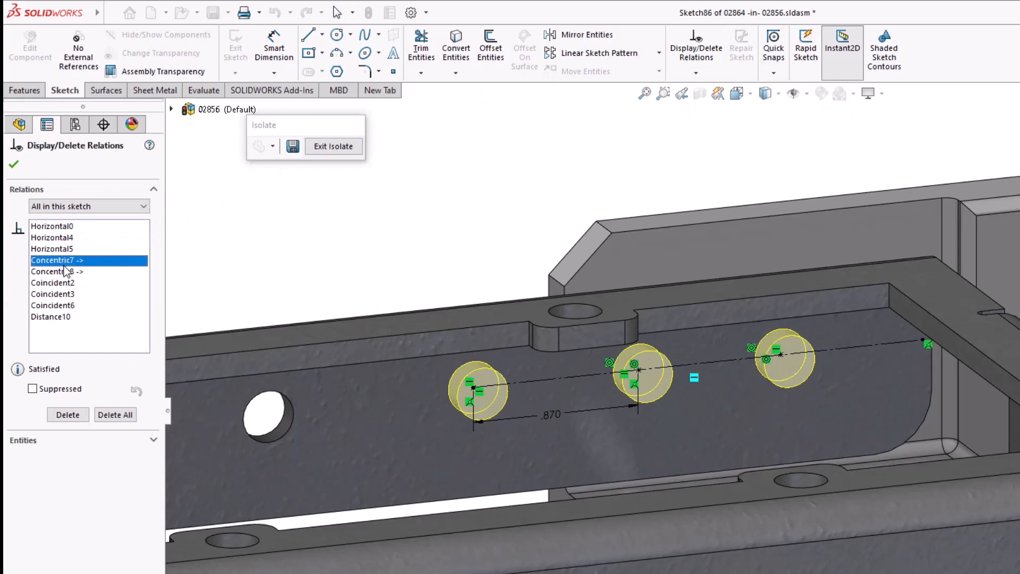
click(56, 273)
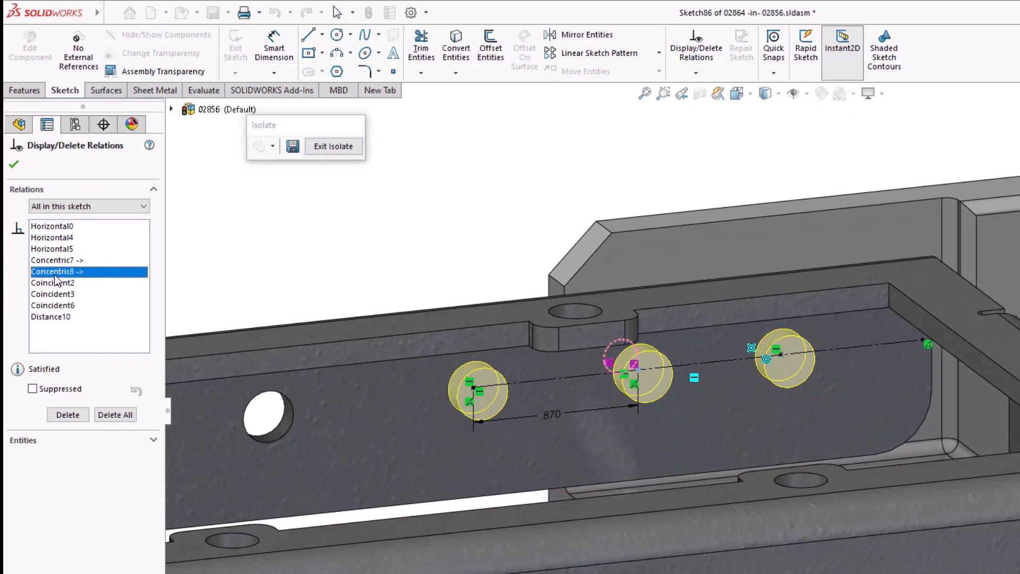
click(14, 164)
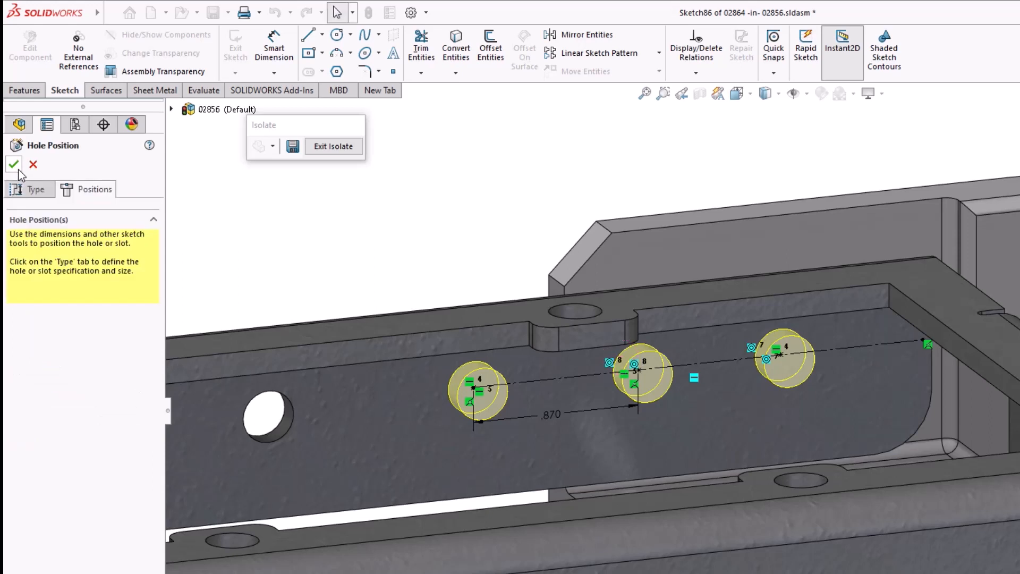
Close part 02864's hole editing and open part 03024's #8 clearance hole in context, showing its hole positions sketch
click(33, 165)
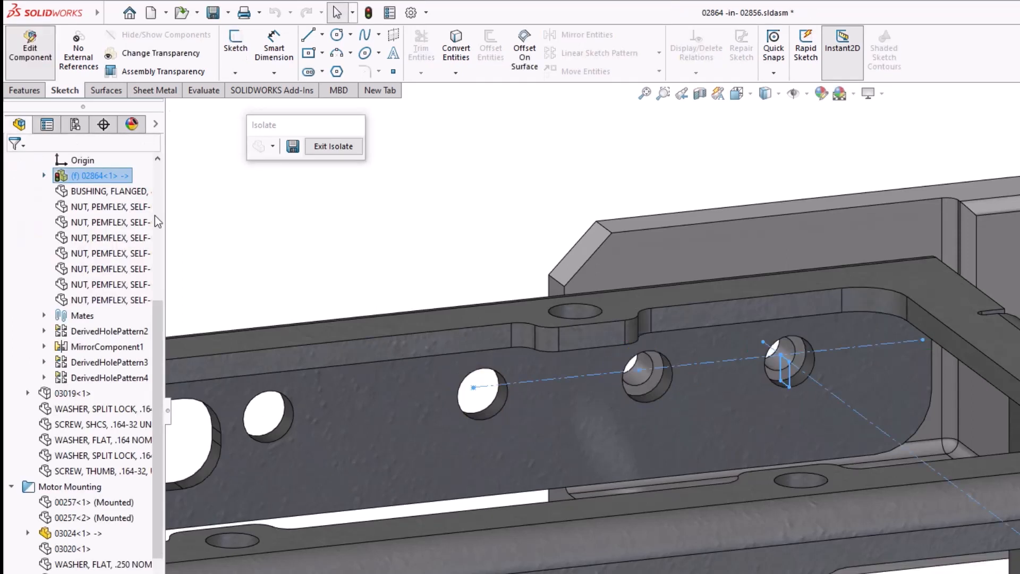
click(640, 376)
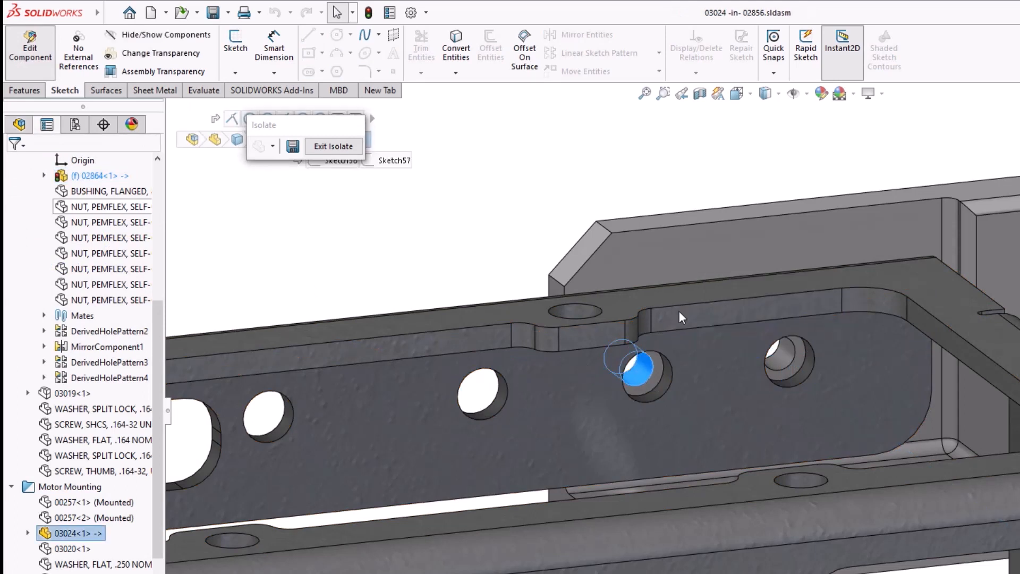
key(Return)
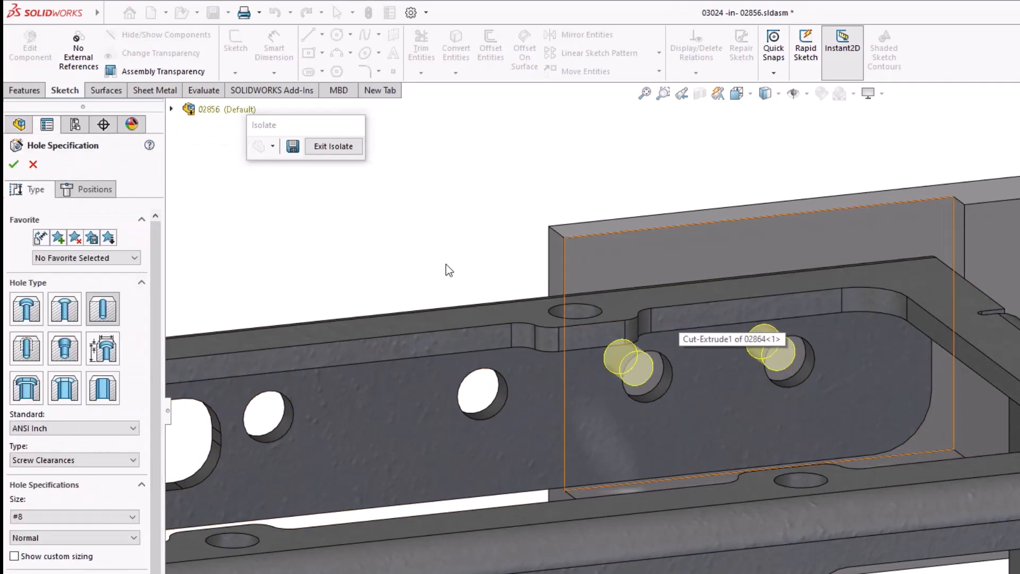
click(96, 191)
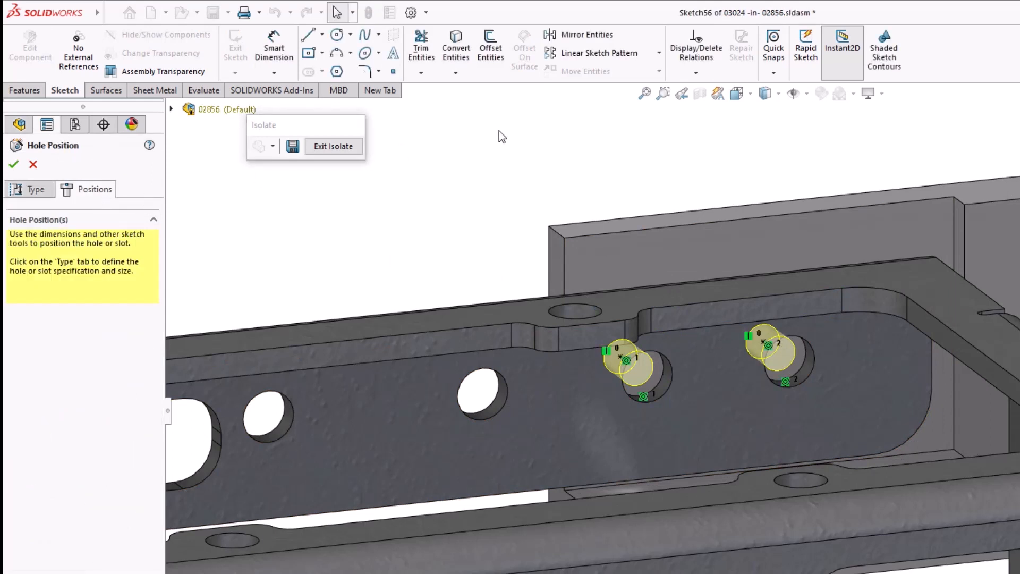
Delete the external relations Concentric1 and Concentric2 from 03024's hole position sketch
click(715, 61)
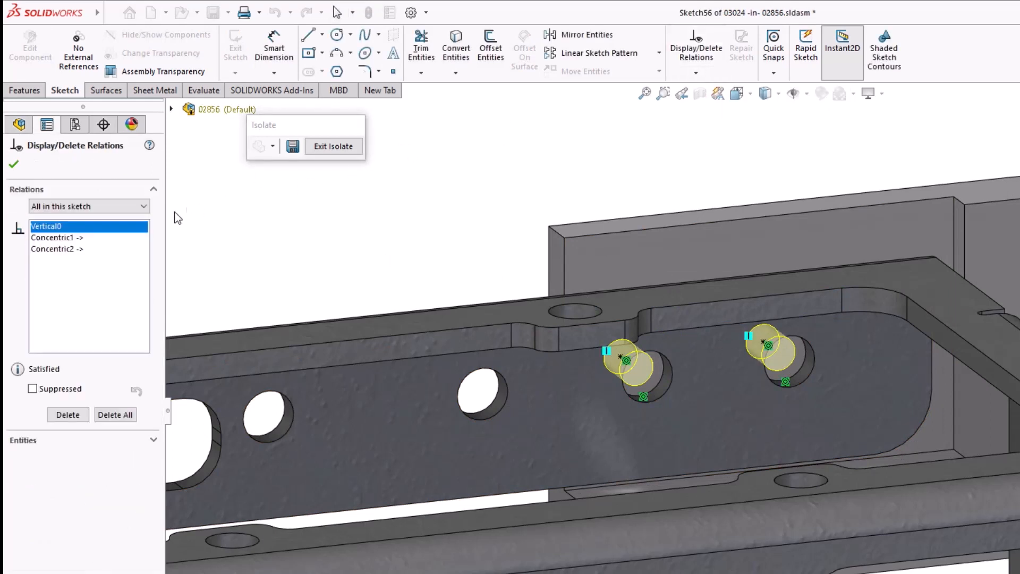
click(71, 239)
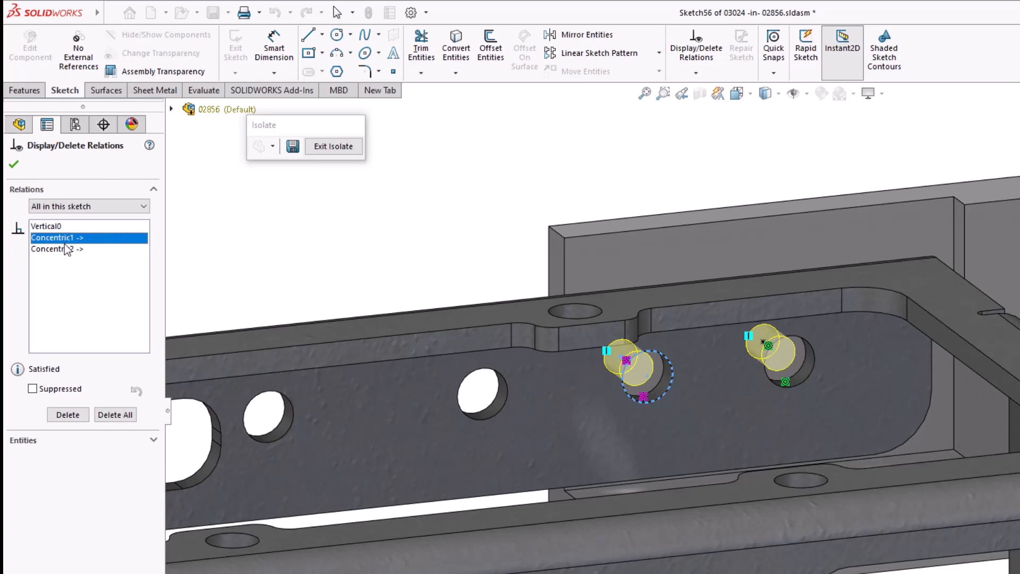
click(61, 248)
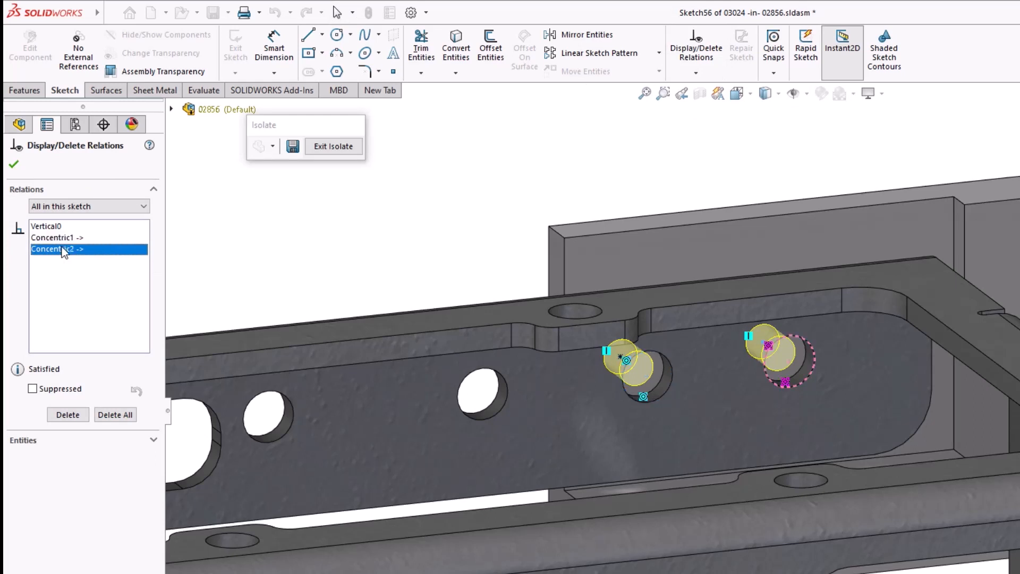
key(Delete)
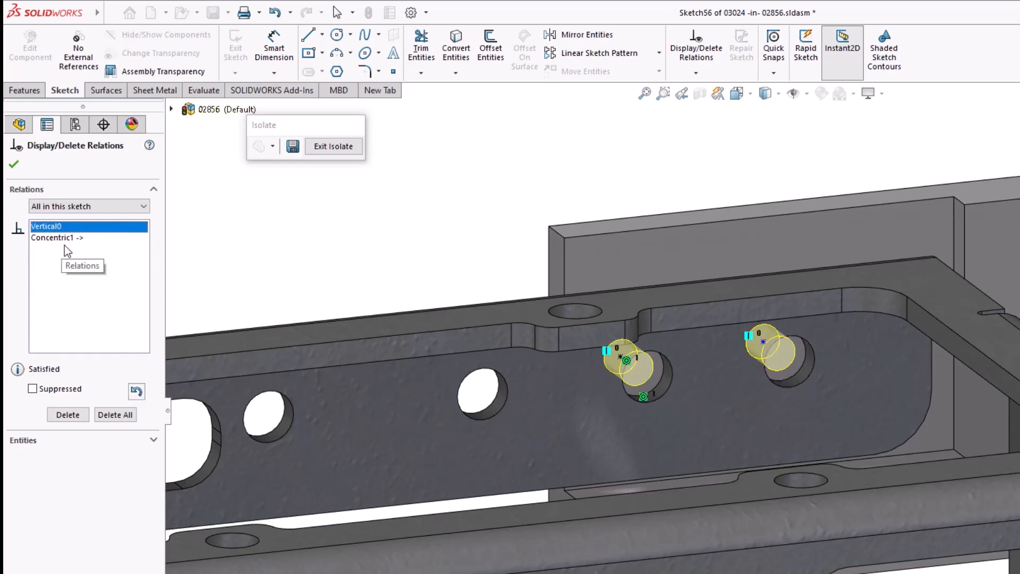
click(68, 239)
key(Delete)
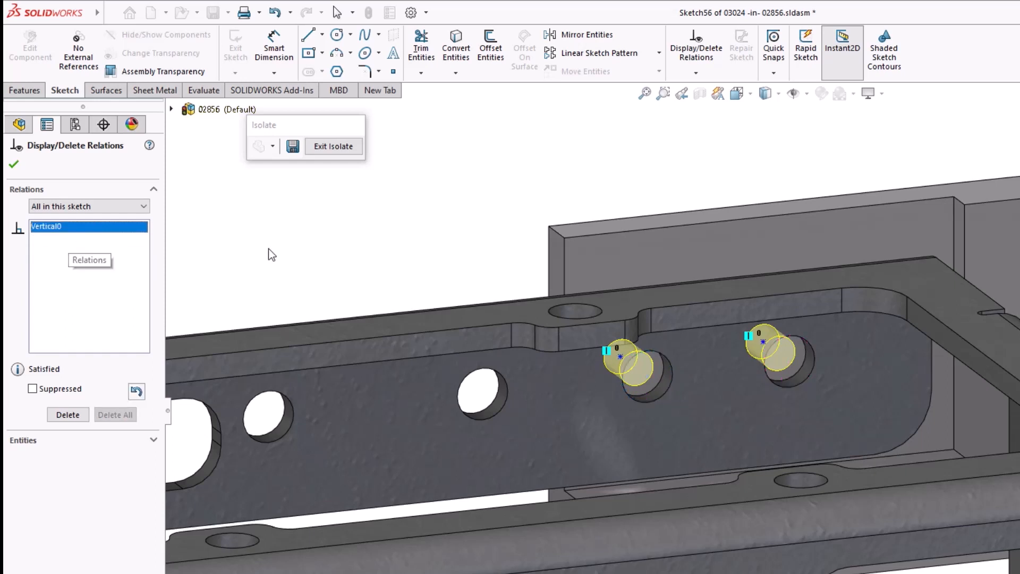
key(Return)
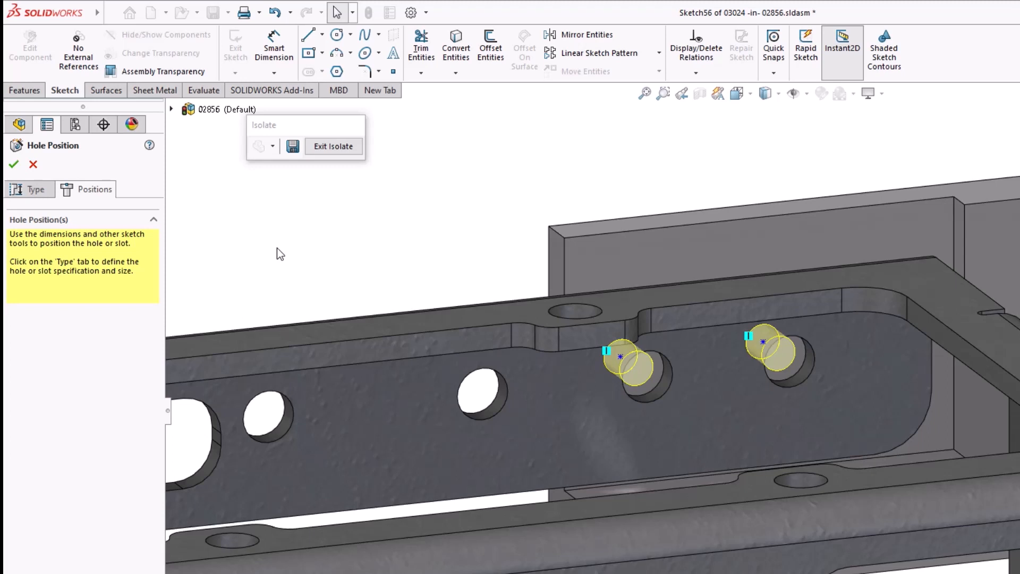
Dimension the first hole point's distance from the vertical end edge of part 03024's plate
key(s)
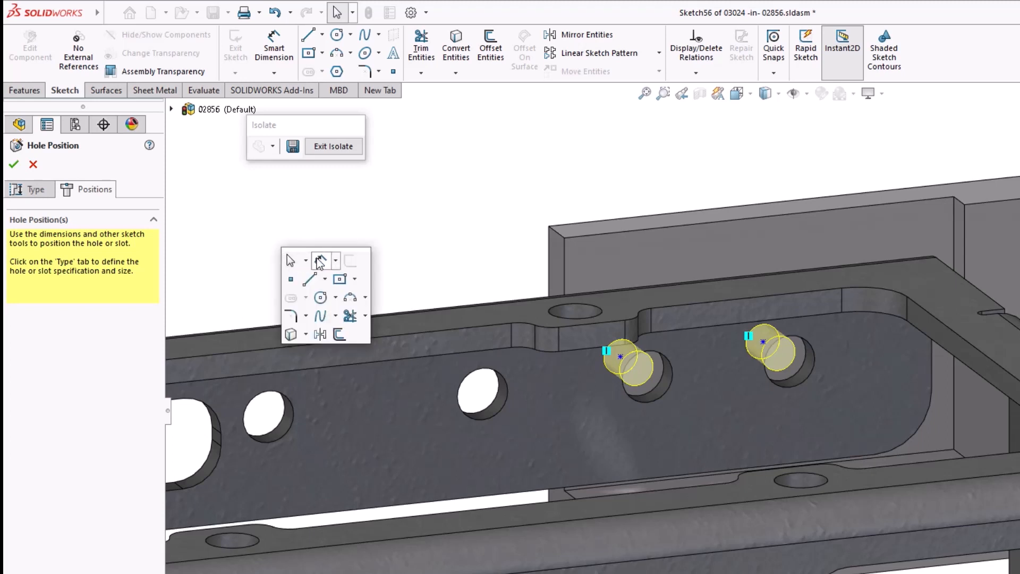
click(294, 260)
click(621, 355)
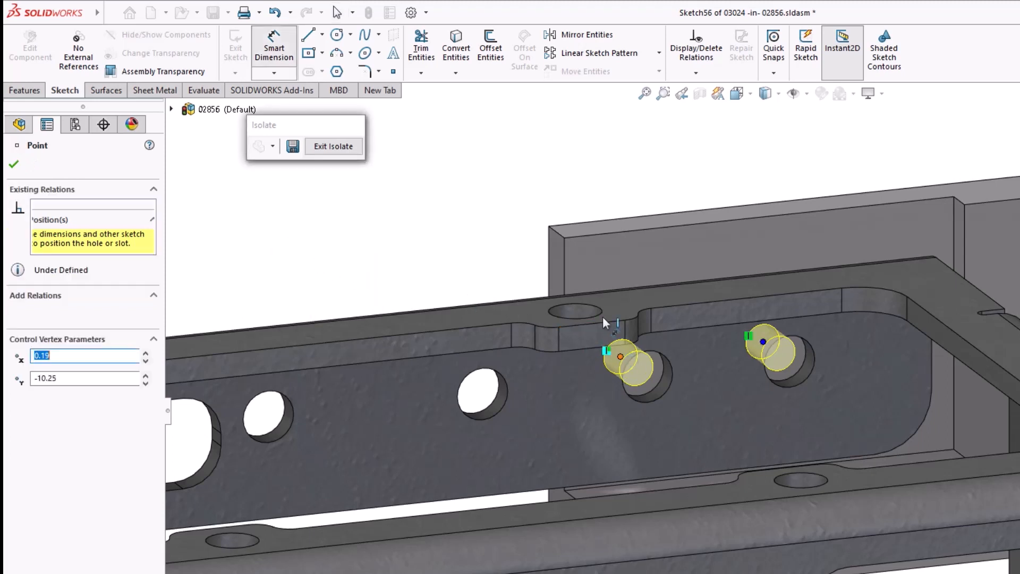
click(565, 269)
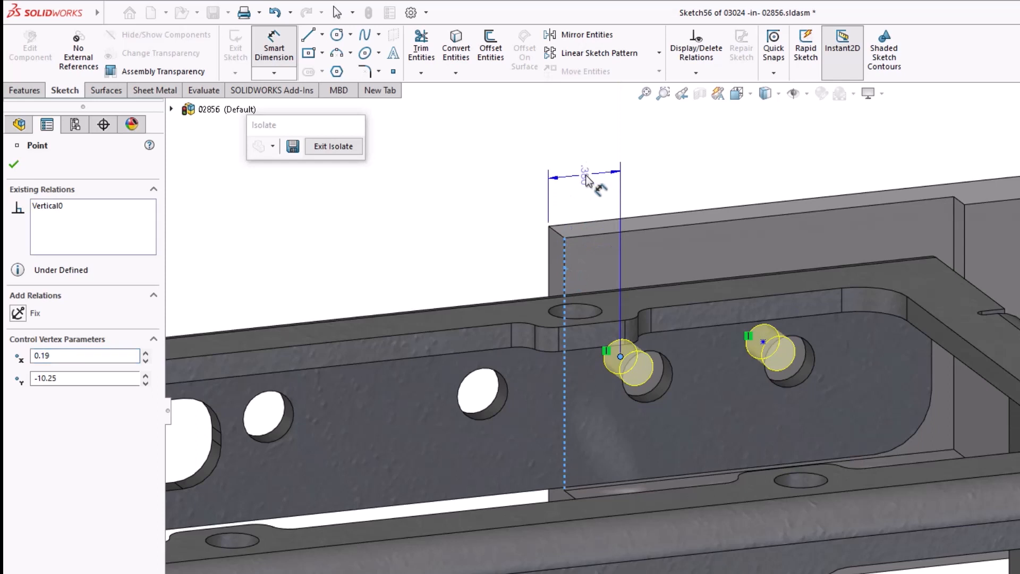
click(584, 180)
click(524, 155)
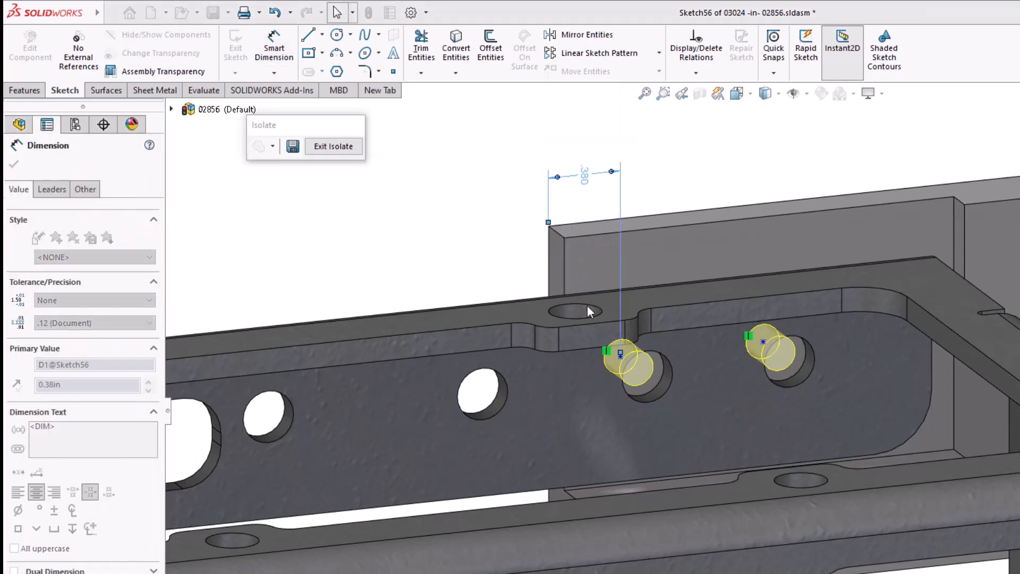
Dimension the spacing between the two hole points in 03024's hole position sketch
click(620, 355)
click(763, 342)
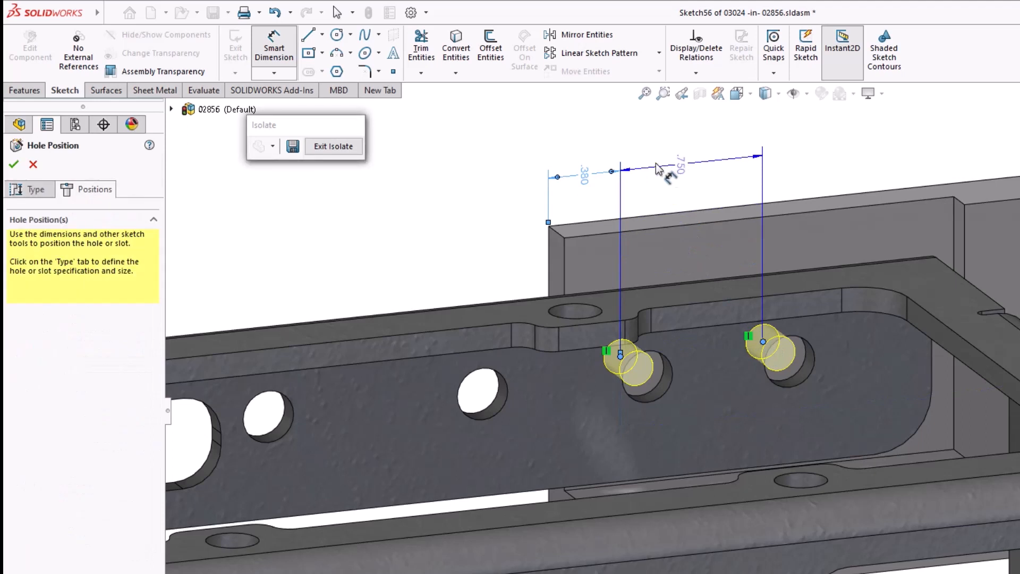
click(683, 169)
click(620, 142)
Dimension the first hole point's distance from the upper edge of part 03024's plate
click(586, 223)
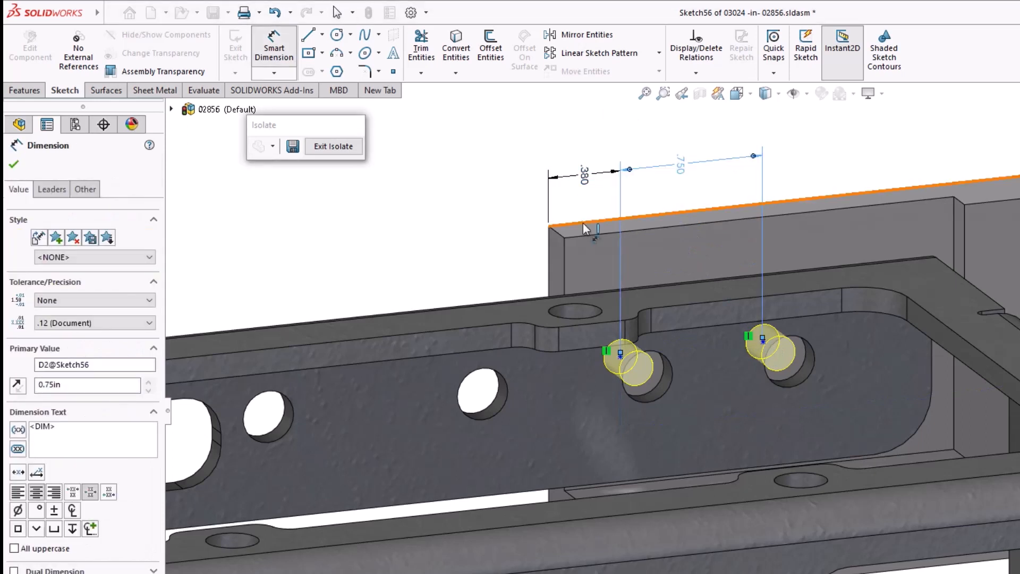
click(620, 366)
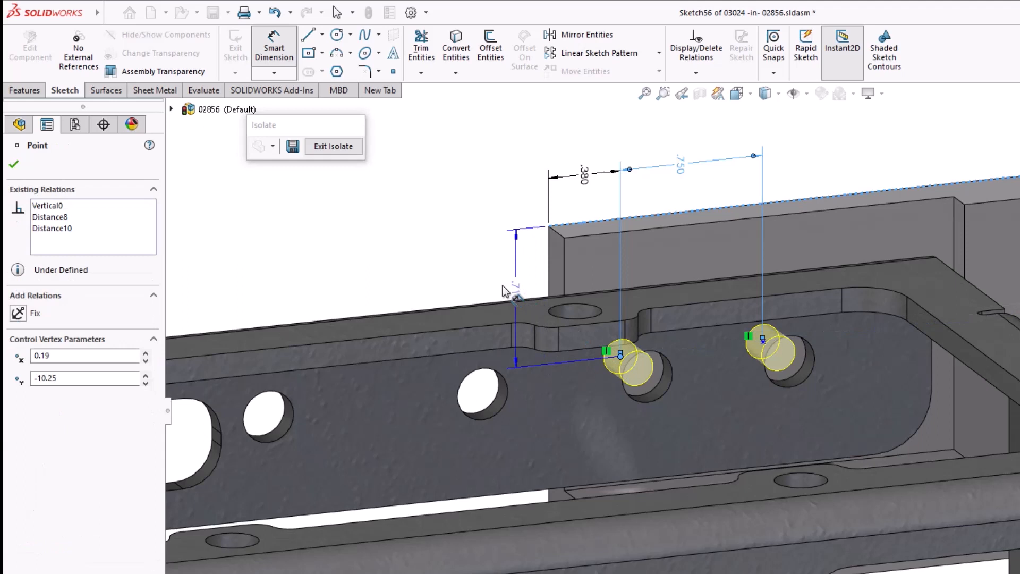
click(478, 279)
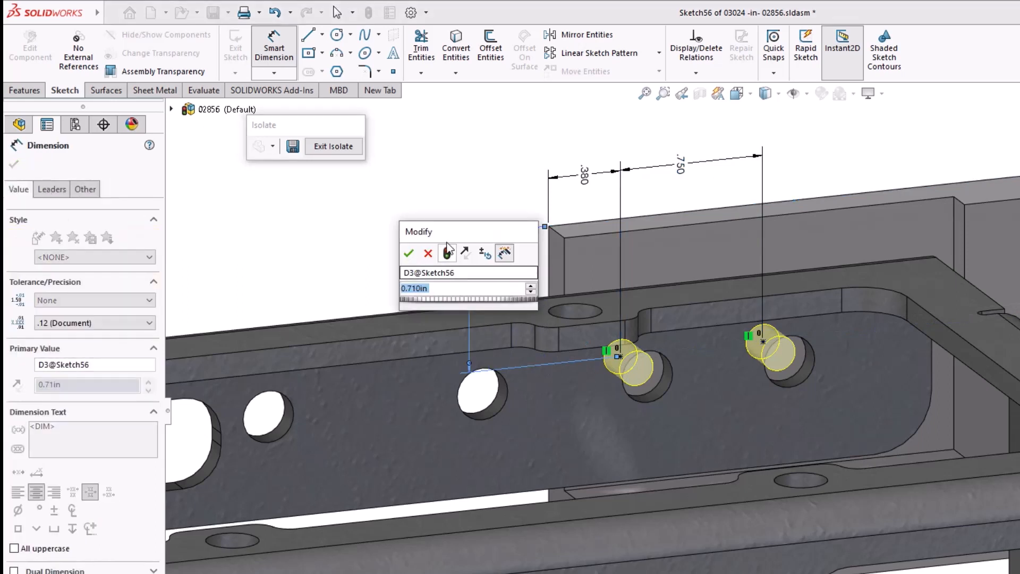
click(414, 252)
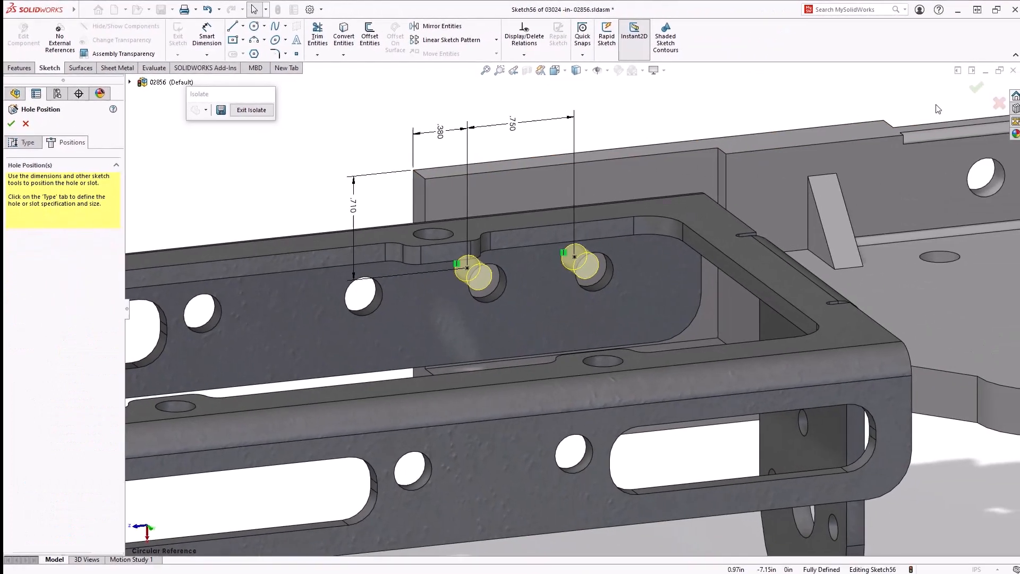
Finish the in-context edit of part 03024 and exit isolation to show the full 02856 assembly in isometric view
click(976, 89)
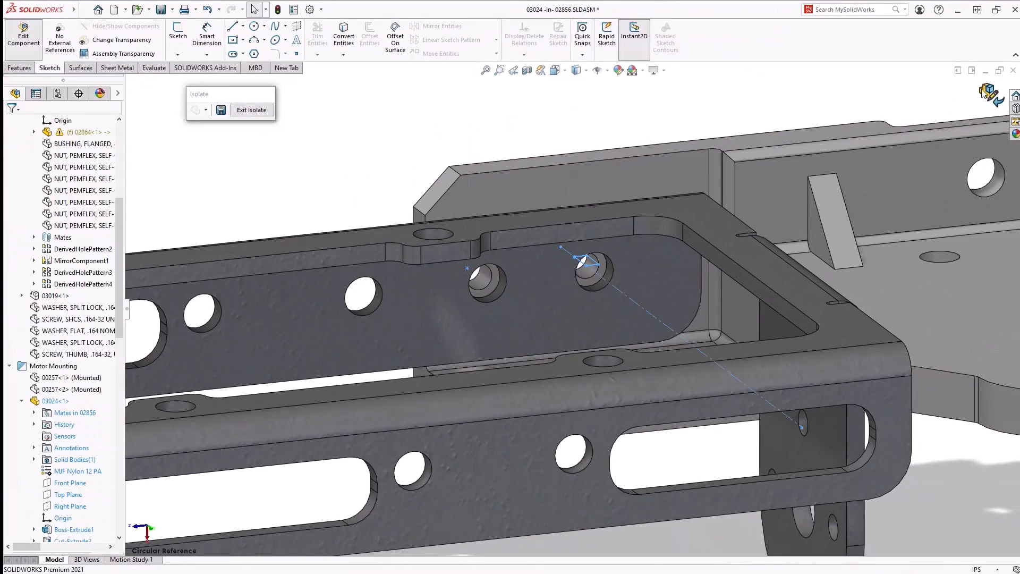
click(990, 93)
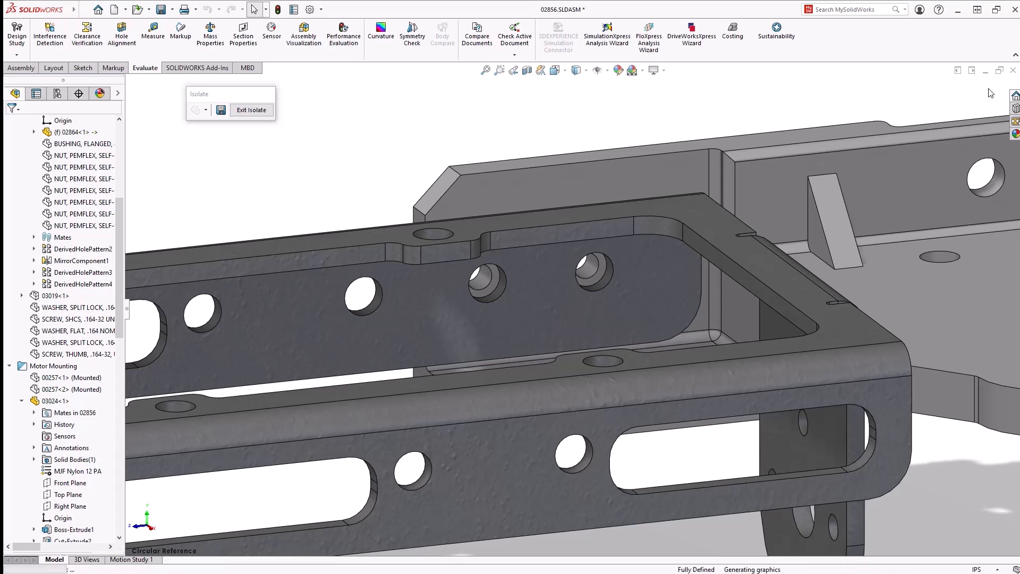
key(ctrl+7)
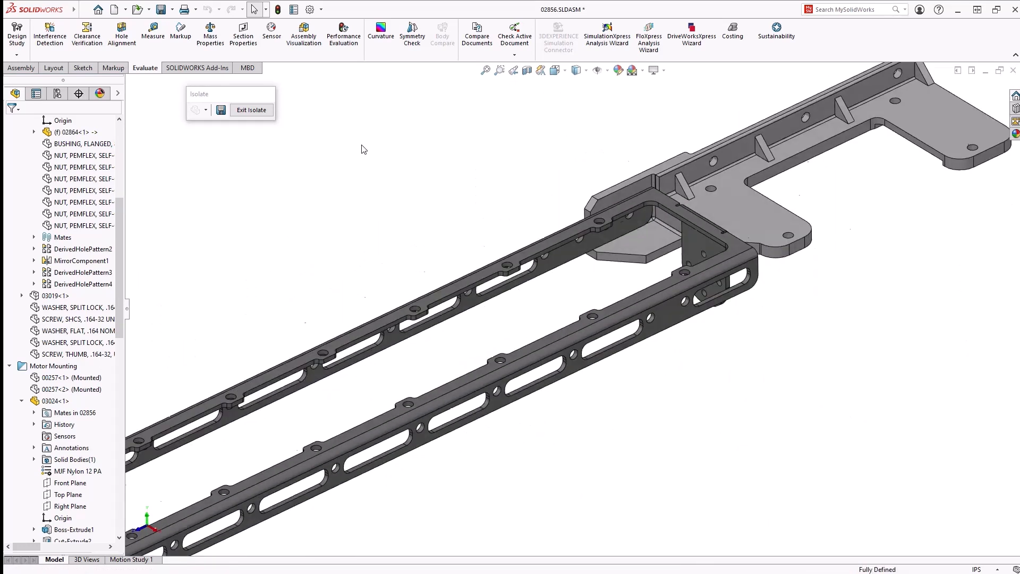
click(252, 112)
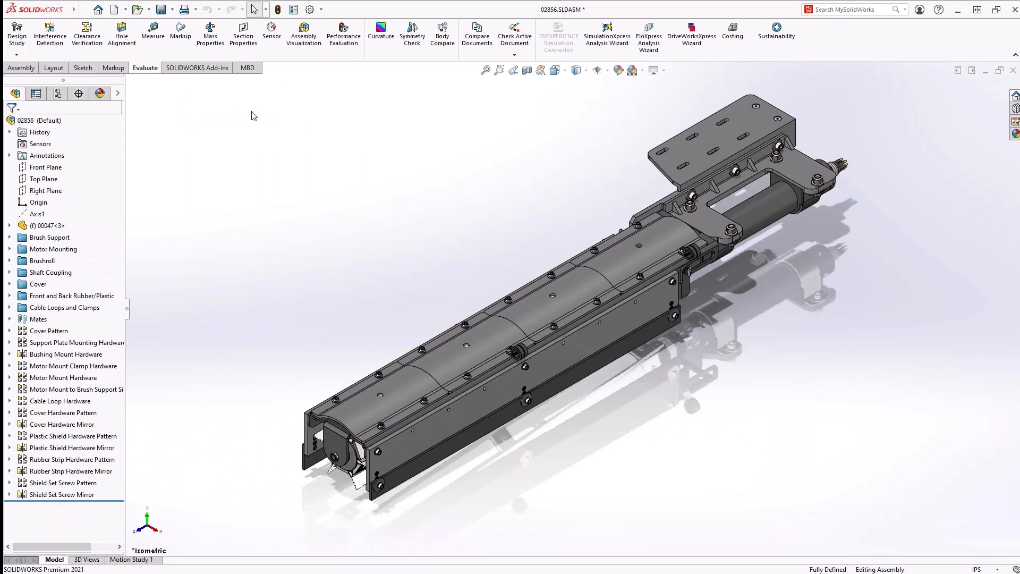
Start defeaturing assembly 02856 with the Silhouette method and proceed to defining groups
click(16, 69)
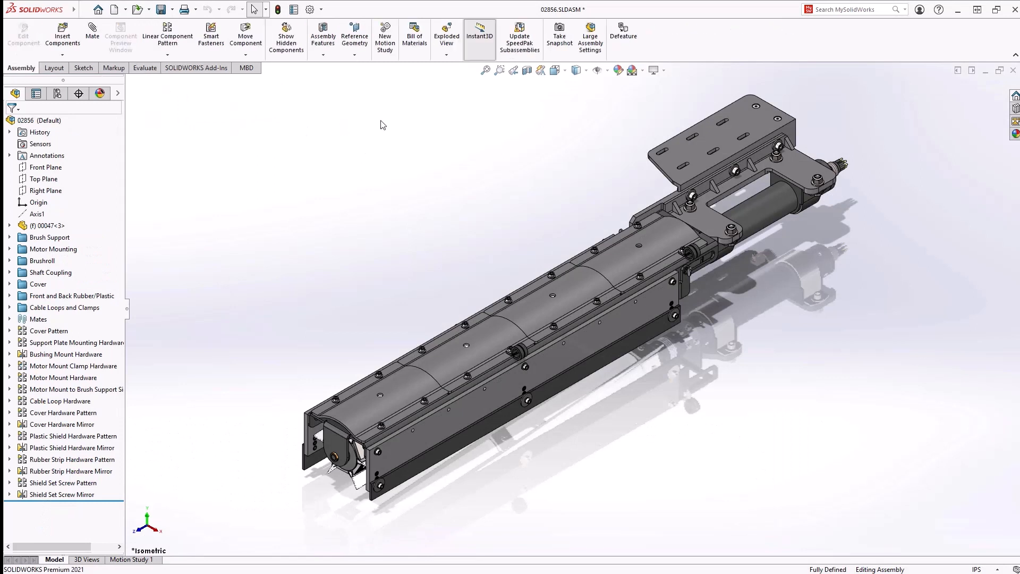
click(623, 37)
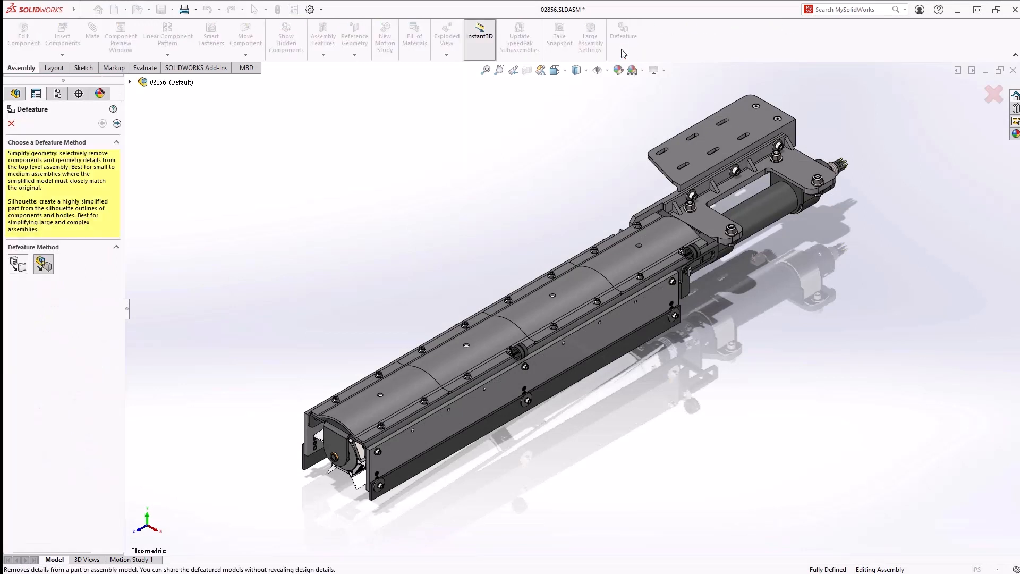
click(117, 123)
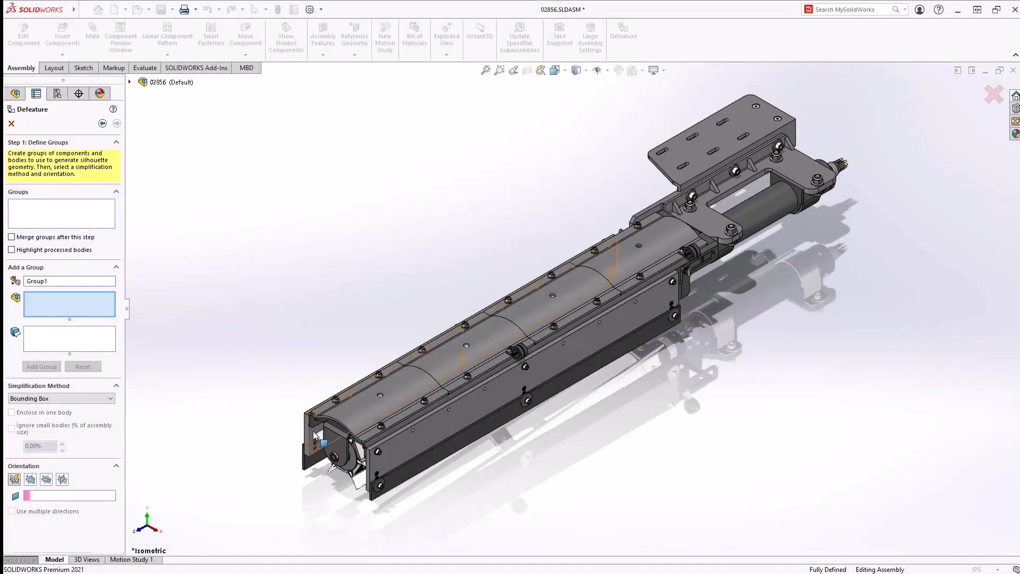
Add Group1 containing the long shields and rubber strips on both sides, simplified with the Bounding Box method
click(312, 438)
click(310, 460)
click(405, 455)
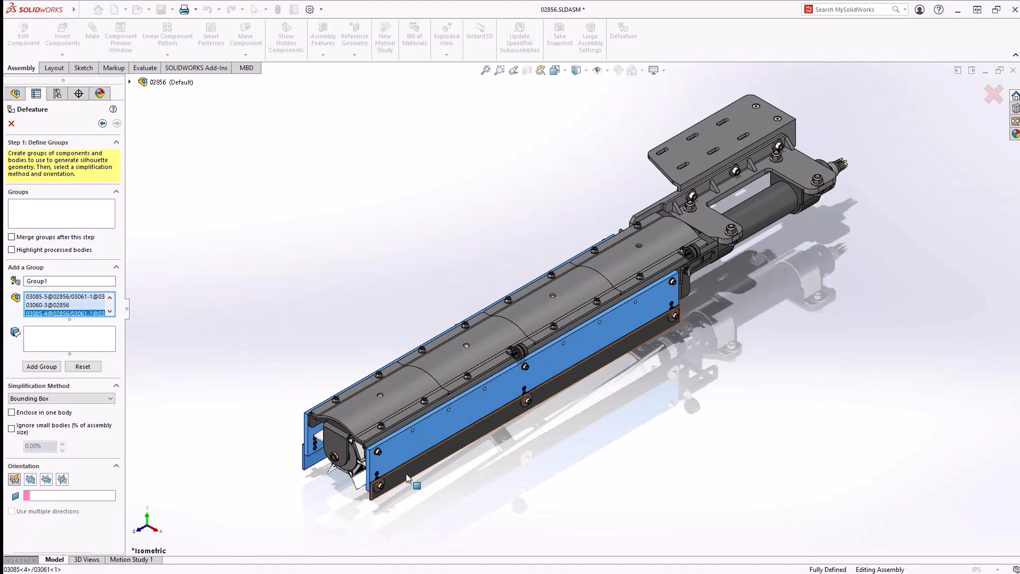
click(406, 471)
click(41, 367)
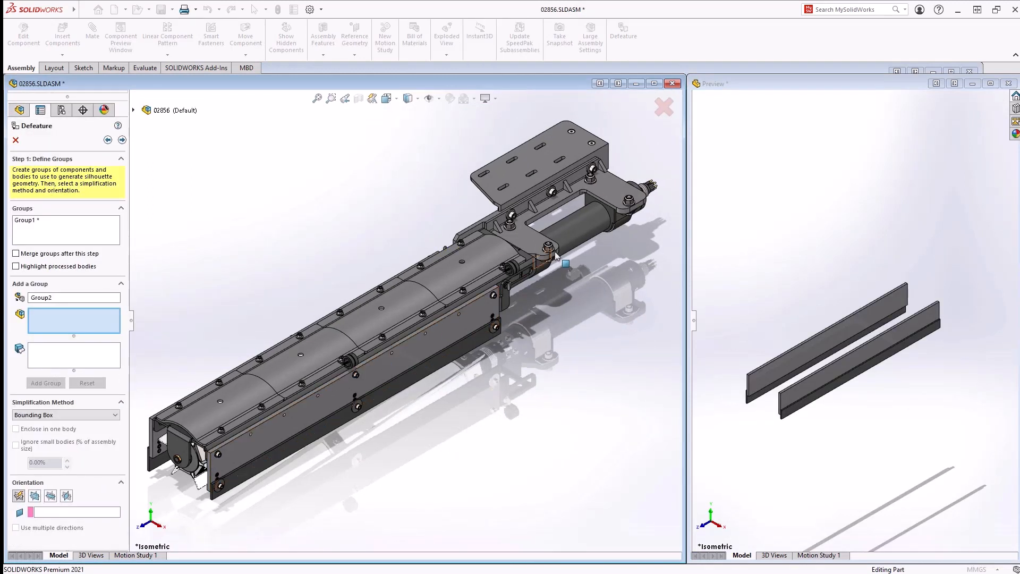
Add Group2 containing motor 00047, simplified with the Cylinder method
click(540, 249)
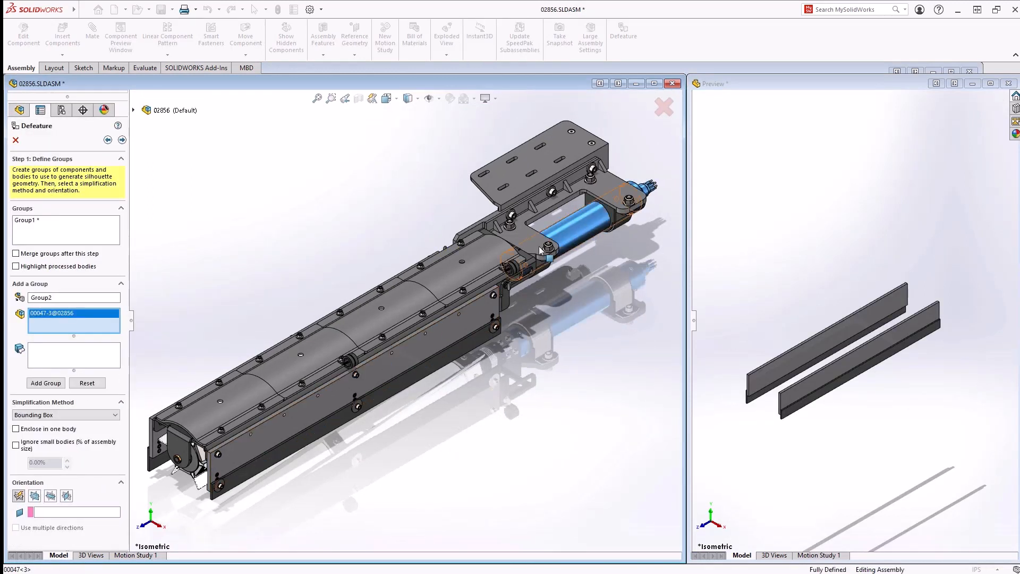
click(101, 415)
click(78, 433)
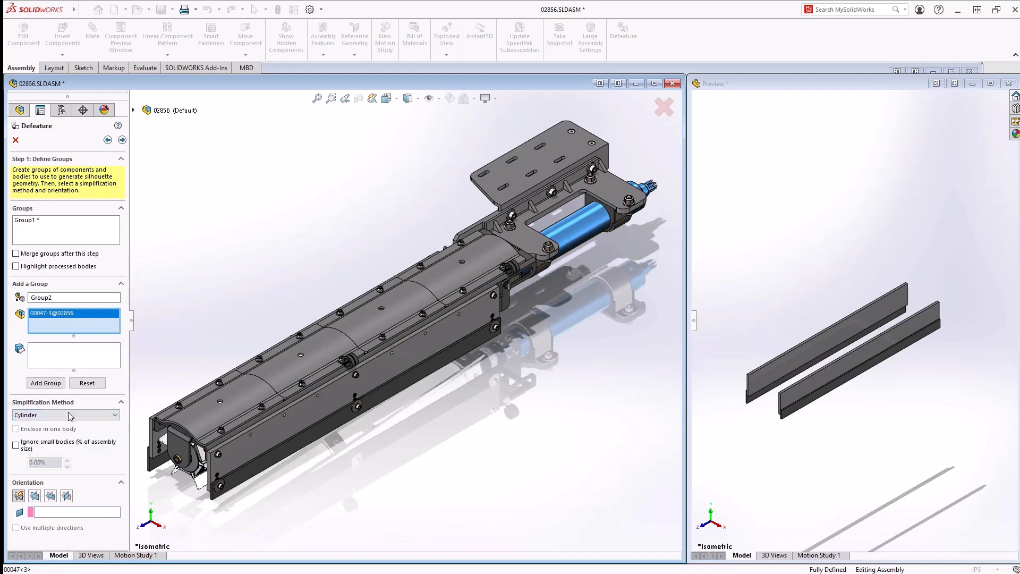
click(52, 385)
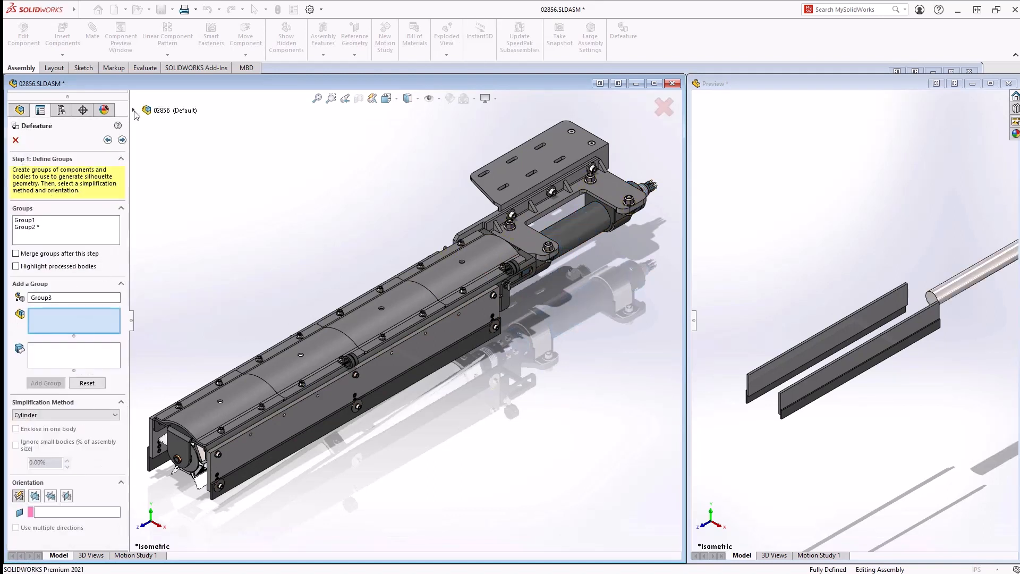
Add Group3 containing brushroll 02756, simplified with Polygon Outline, enclosed in one body and oriented to the Front Plane
click(133, 111)
click(146, 250)
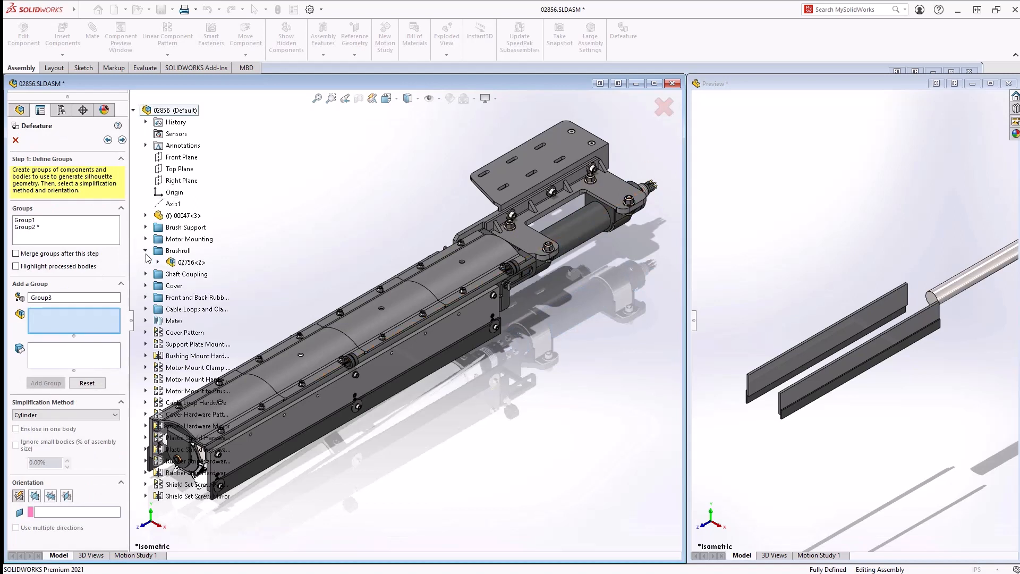
click(190, 262)
click(133, 111)
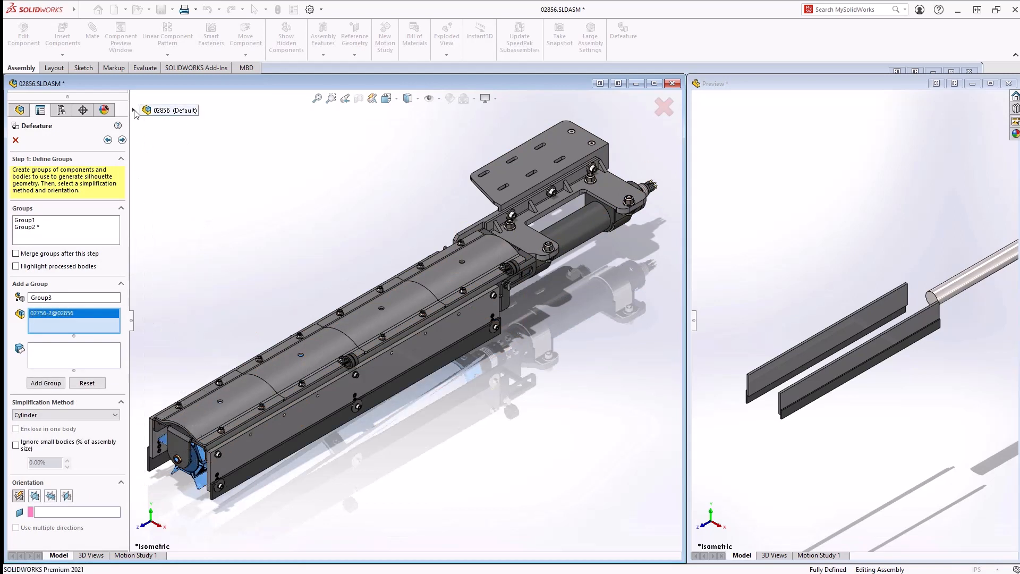
click(61, 415)
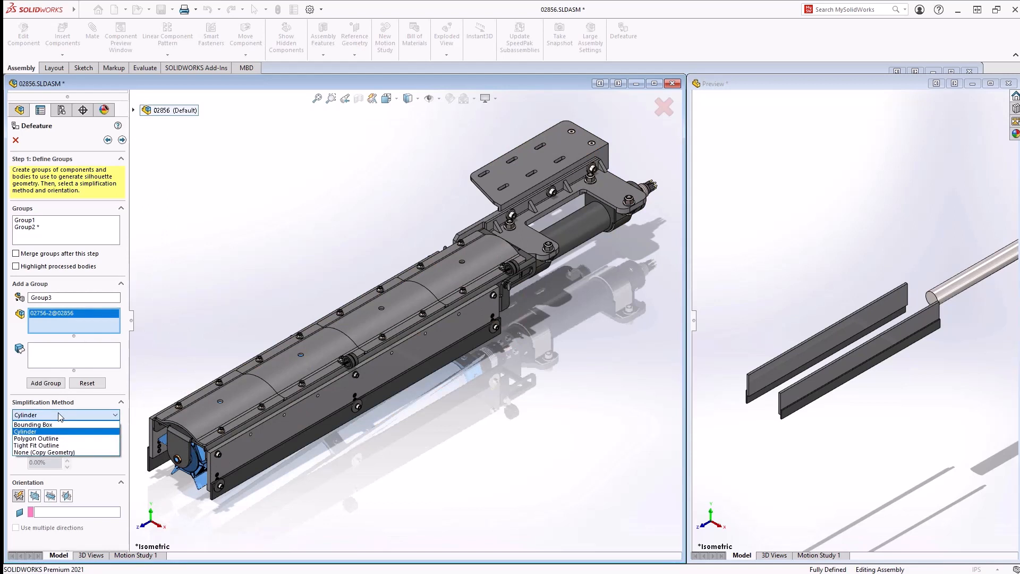
click(54, 438)
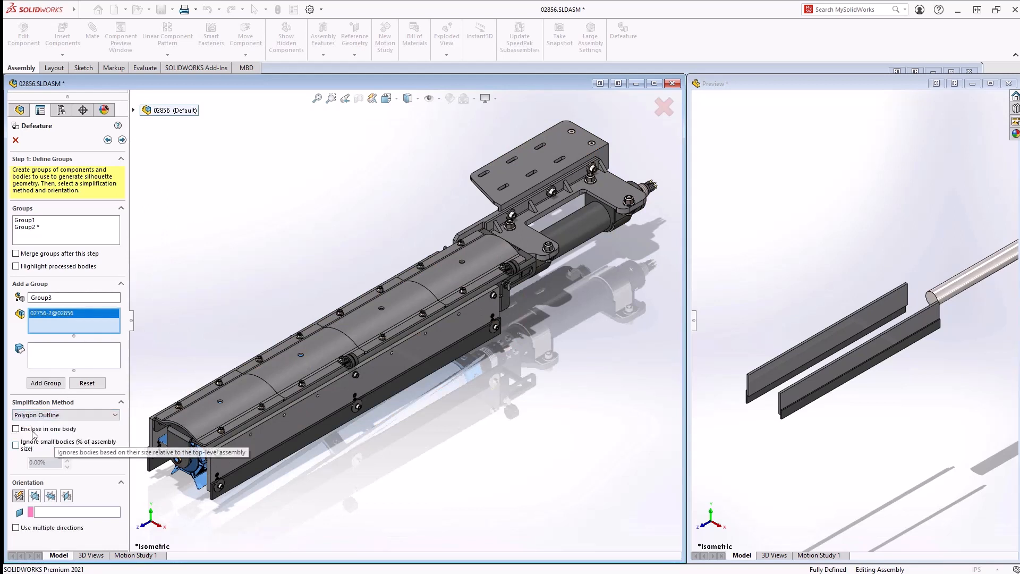
click(34, 497)
click(46, 383)
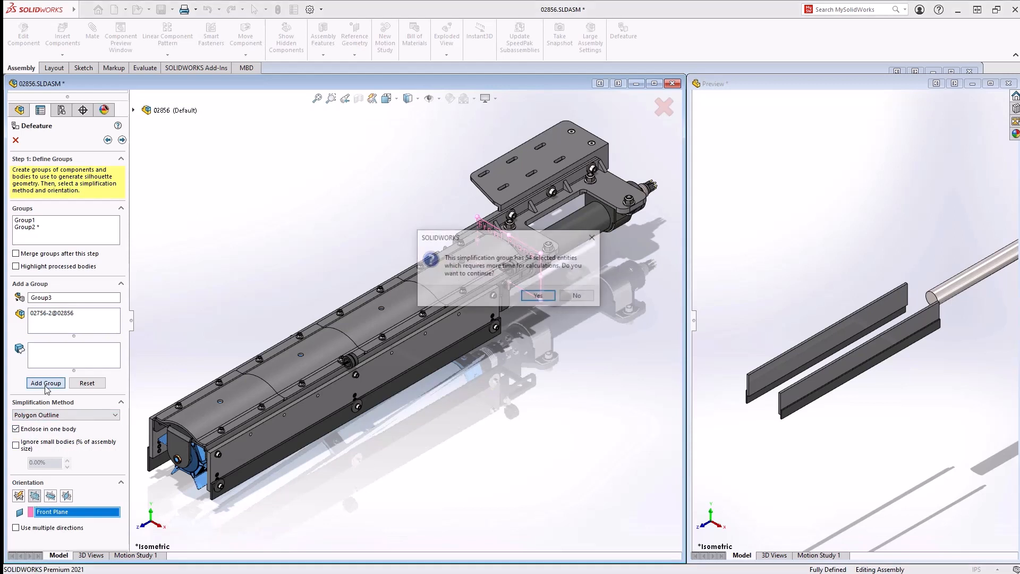
click(538, 295)
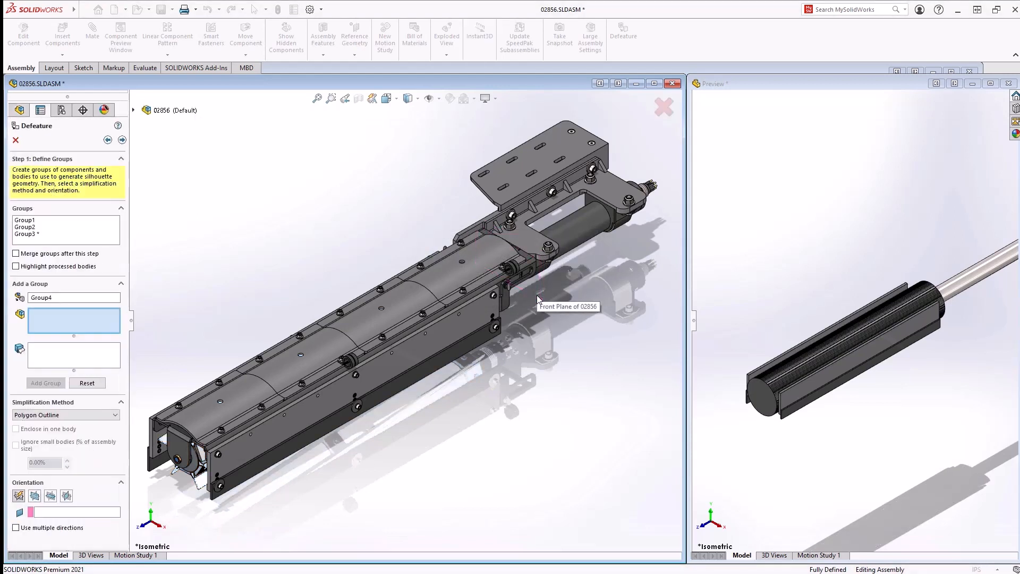
Add Group4 containing the four curved 03037 covers, simplified with Tight Fit Outline, enclosed in one body and oriented to the Front Plane
click(233, 390)
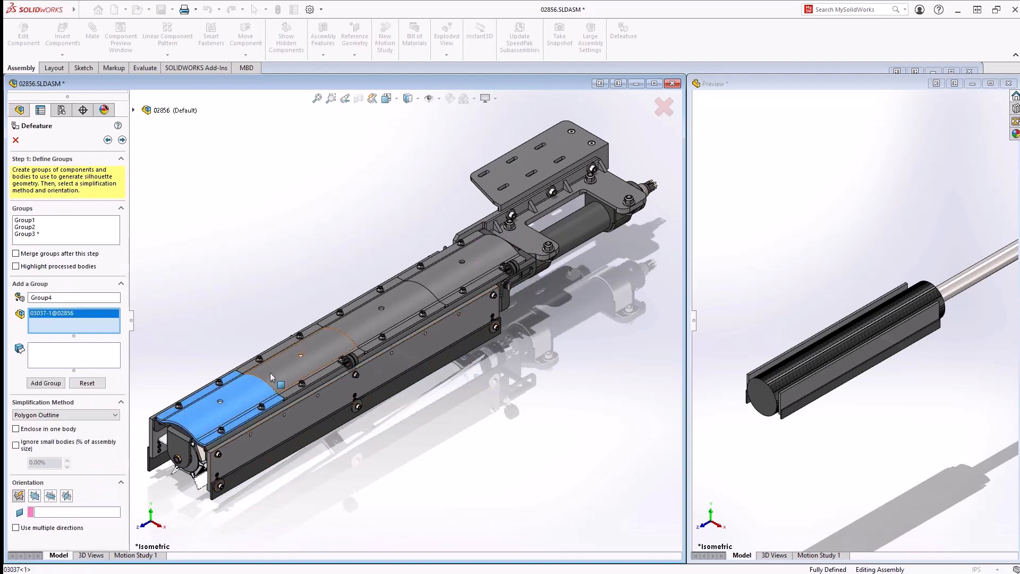
click(355, 332)
click(428, 290)
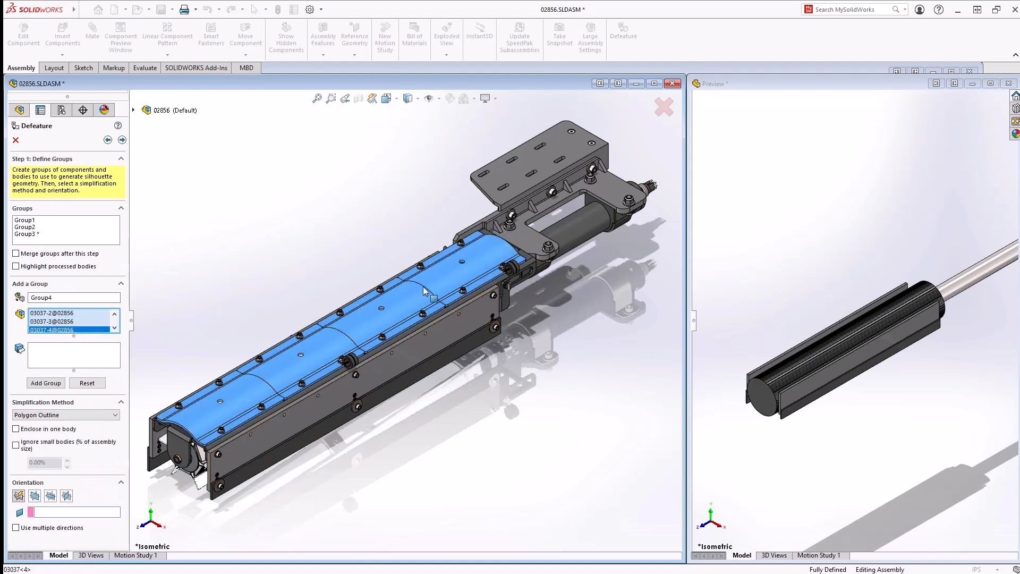
click(84, 415)
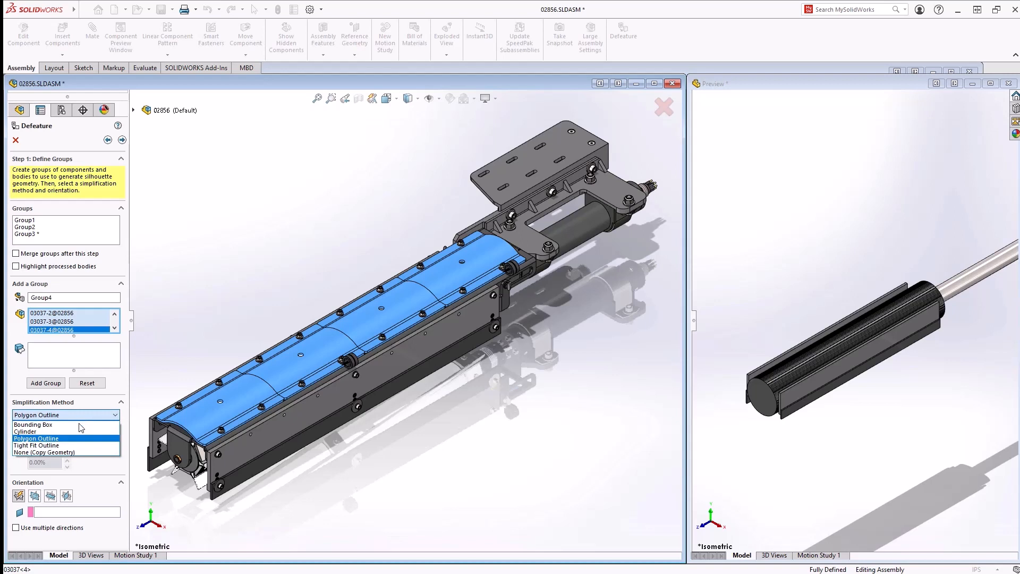
click(52, 445)
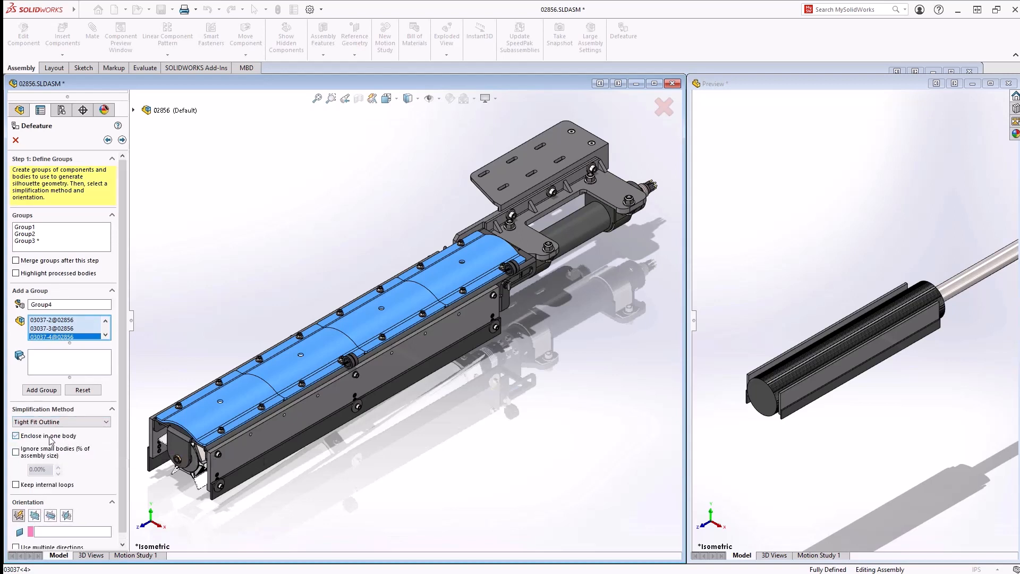
click(36, 516)
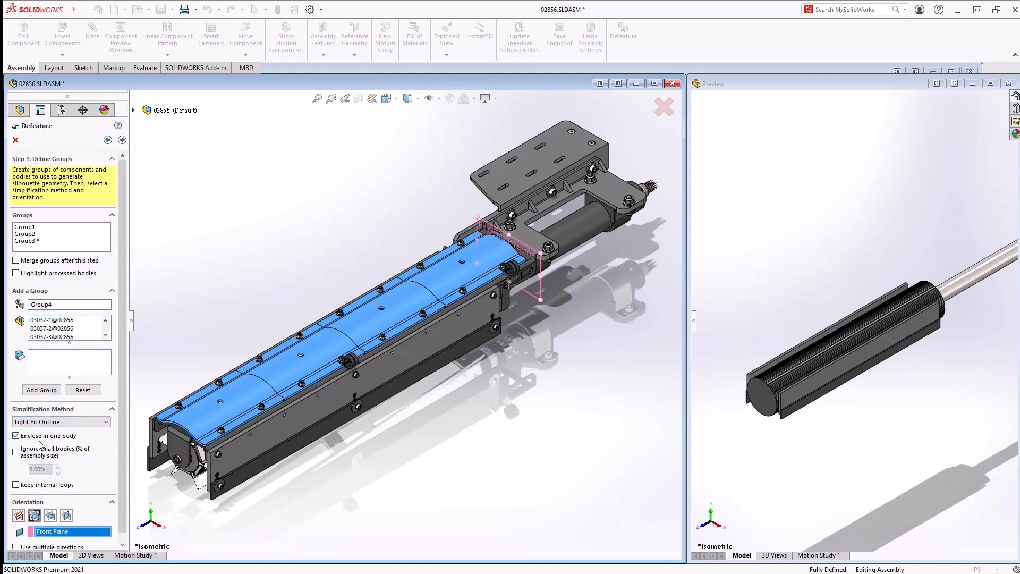
click(46, 392)
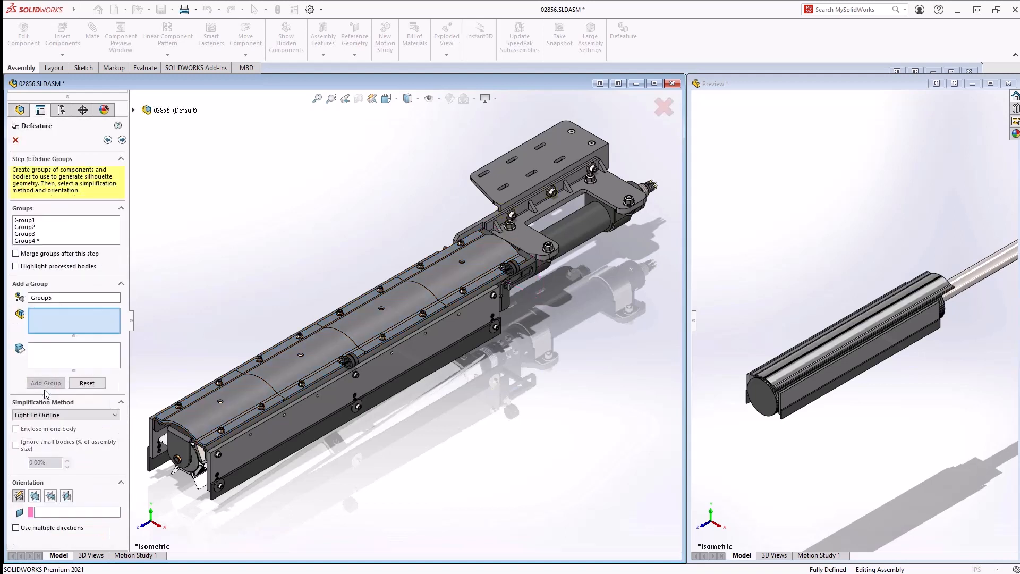
Add Group5 containing both 00257 motor clamps, simplified with Tight Fit Outline and oriented to the Front Plane
middle_drag(454, 454, 350, 435)
click(502, 375)
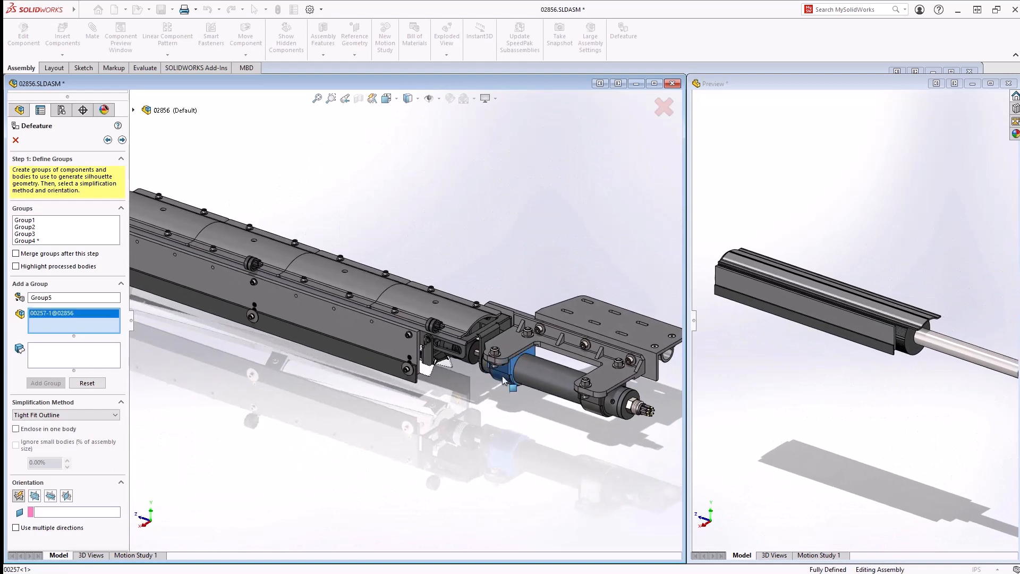
click(594, 414)
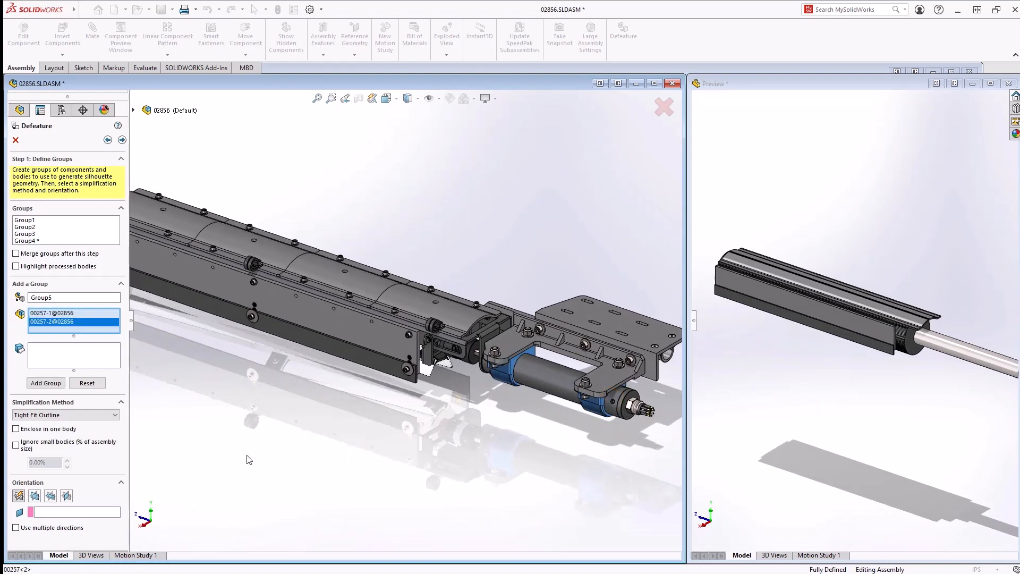
click(35, 496)
click(56, 386)
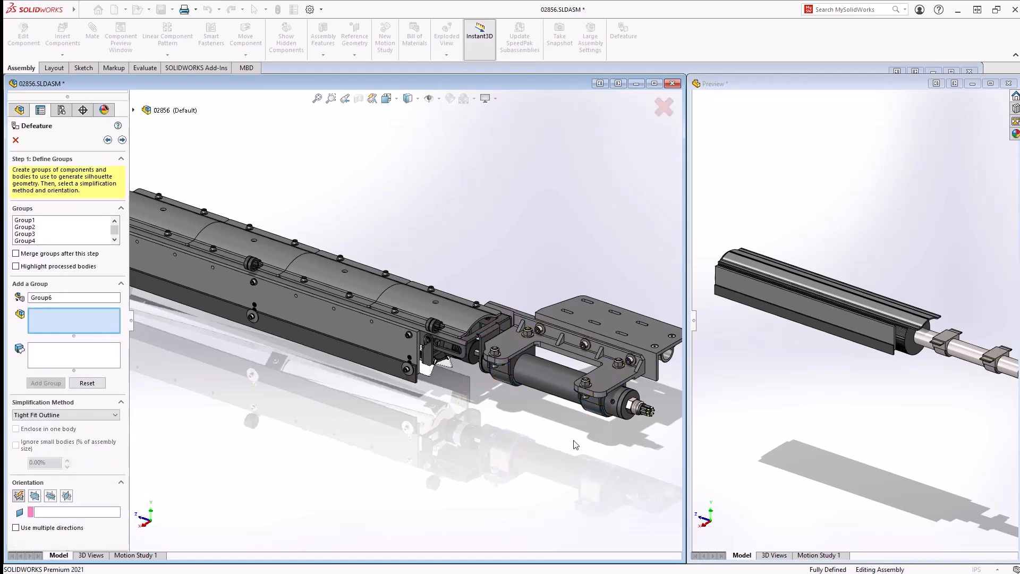
Add Group6 containing mounting brackets 03024 and 03020, keeping their full detail with None (Copy Geometry)
ctrl+middle_drag(506, 427, 458, 442)
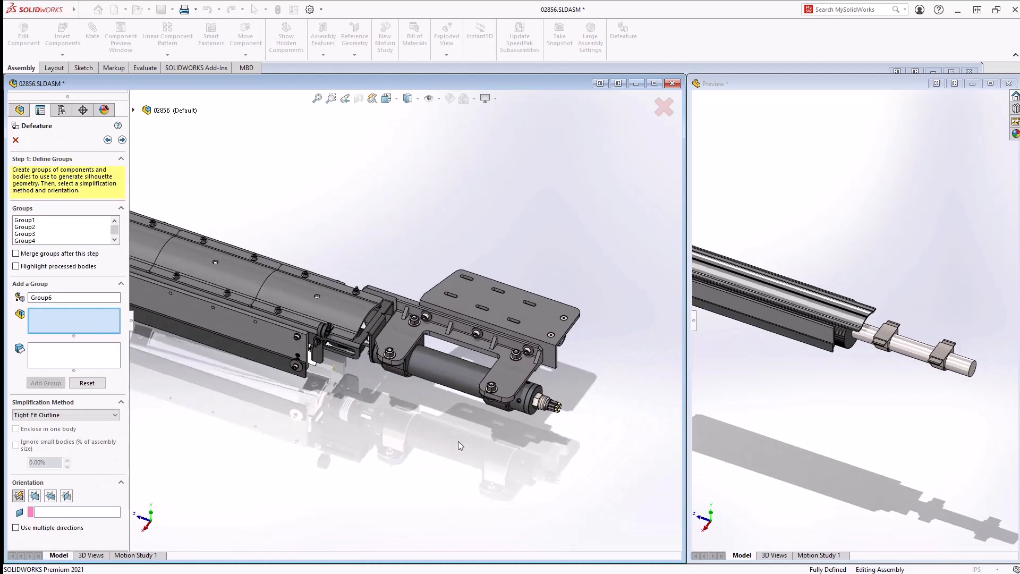
click(409, 348)
click(480, 311)
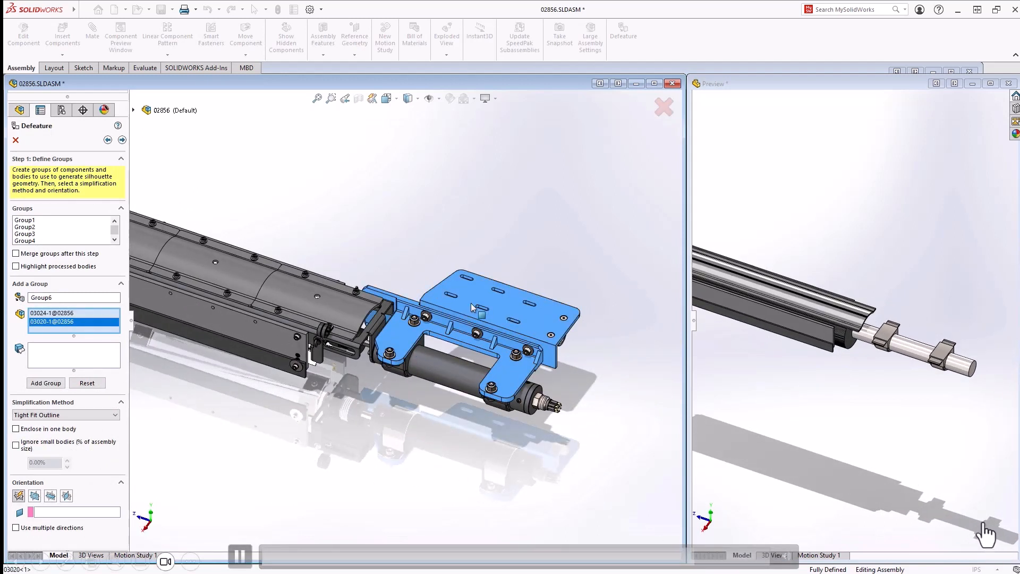
click(85, 415)
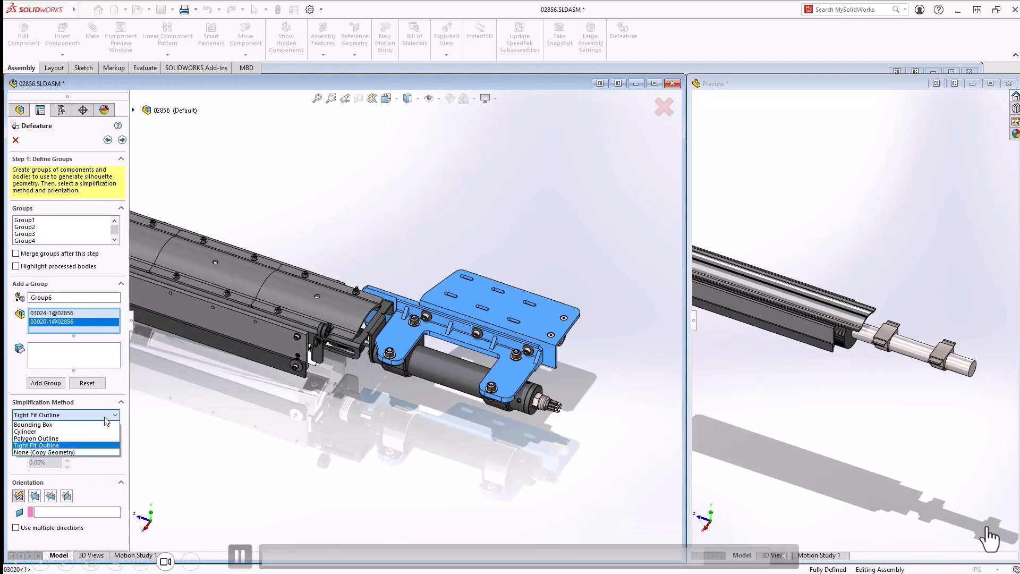
click(81, 452)
click(46, 386)
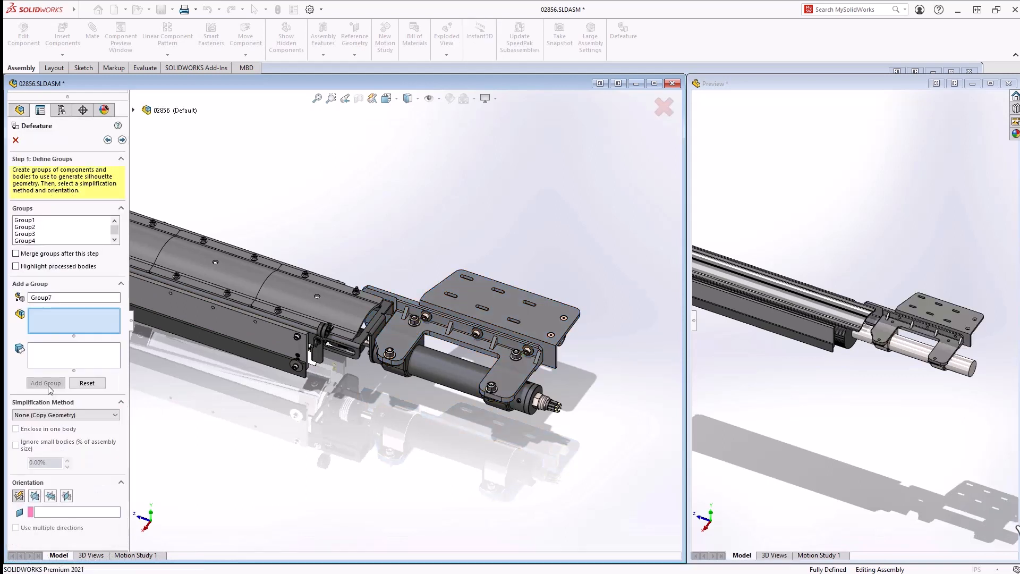
Finish defining the groups and save the defeature result of 02856 as a new configuration
click(122, 140)
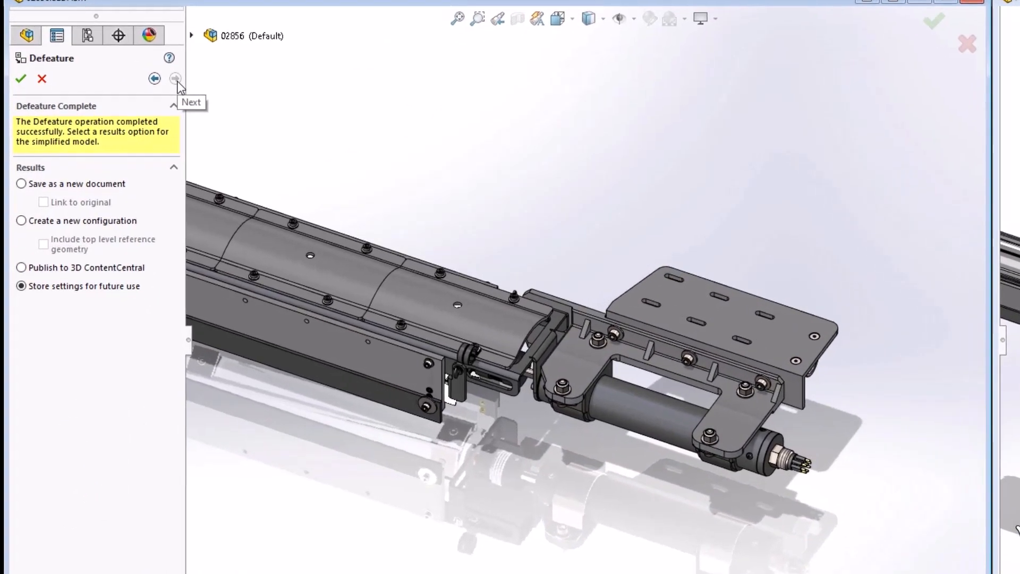
click(107, 219)
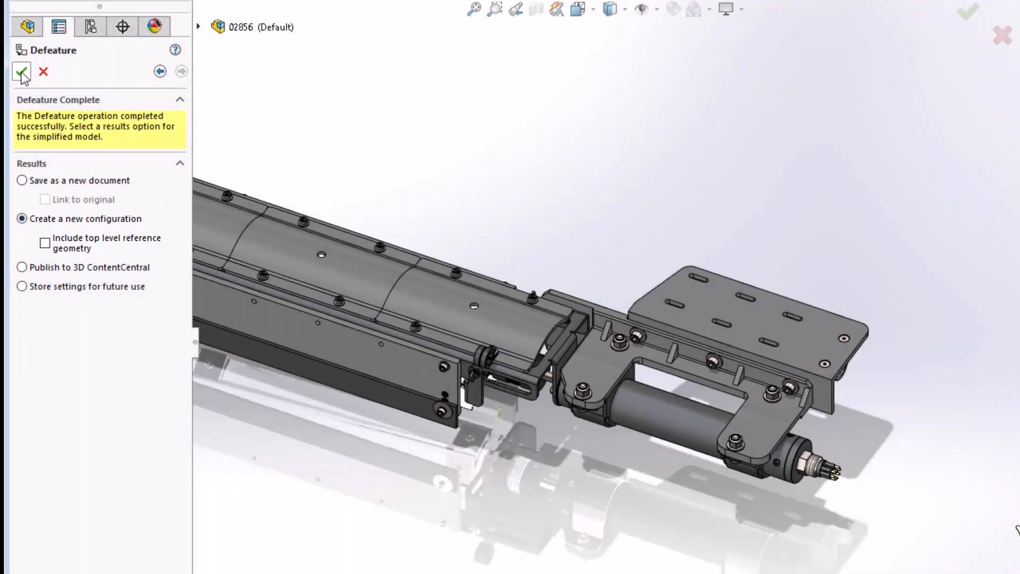
click(22, 72)
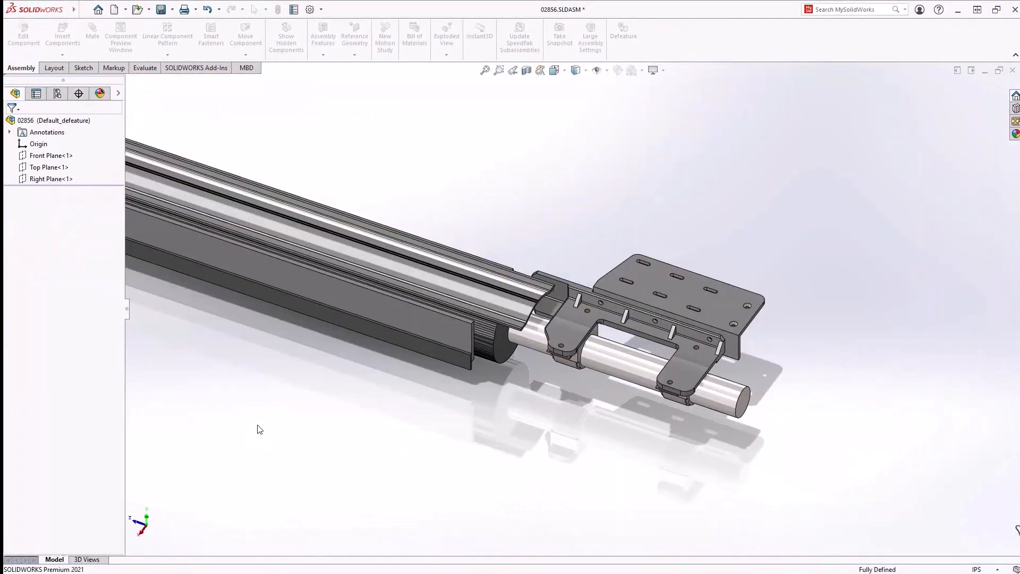
Inspect the simplified model, reactivate the Default configuration of 02856 and return to top-level assembly 02800
middle_drag(262, 415, 428, 302)
middle_drag(364, 373, 285, 361)
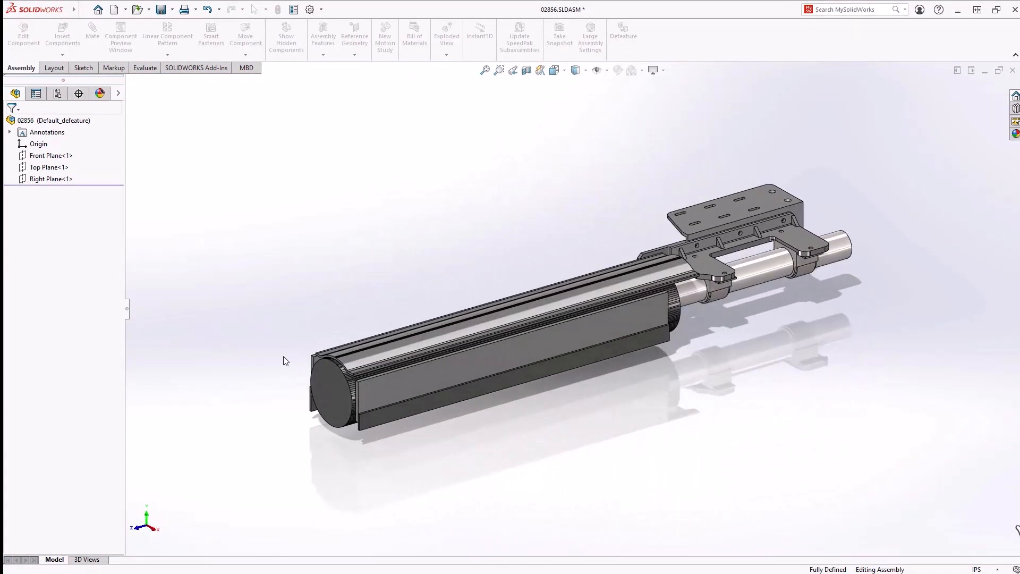
click(58, 94)
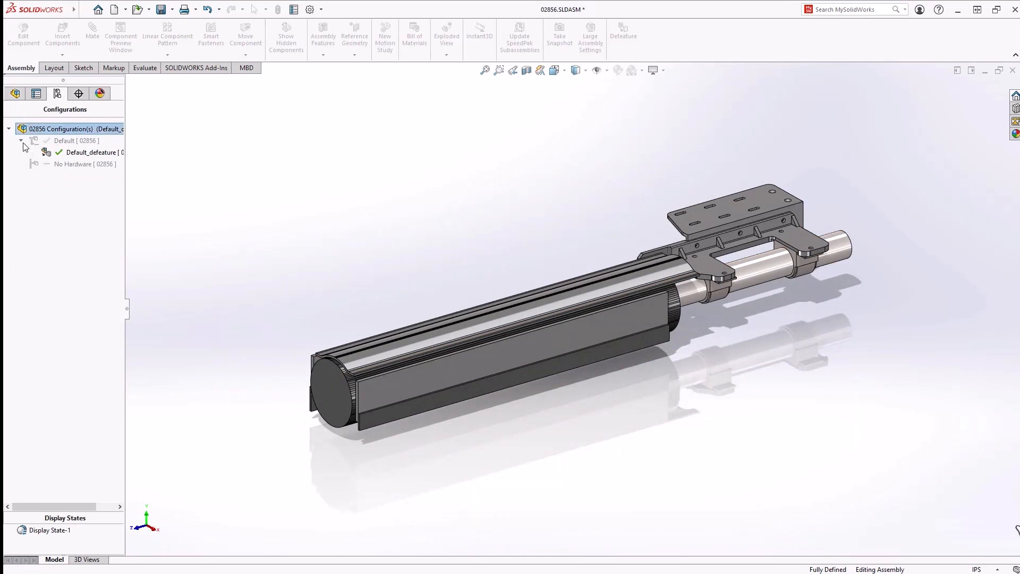
double_click(64, 140)
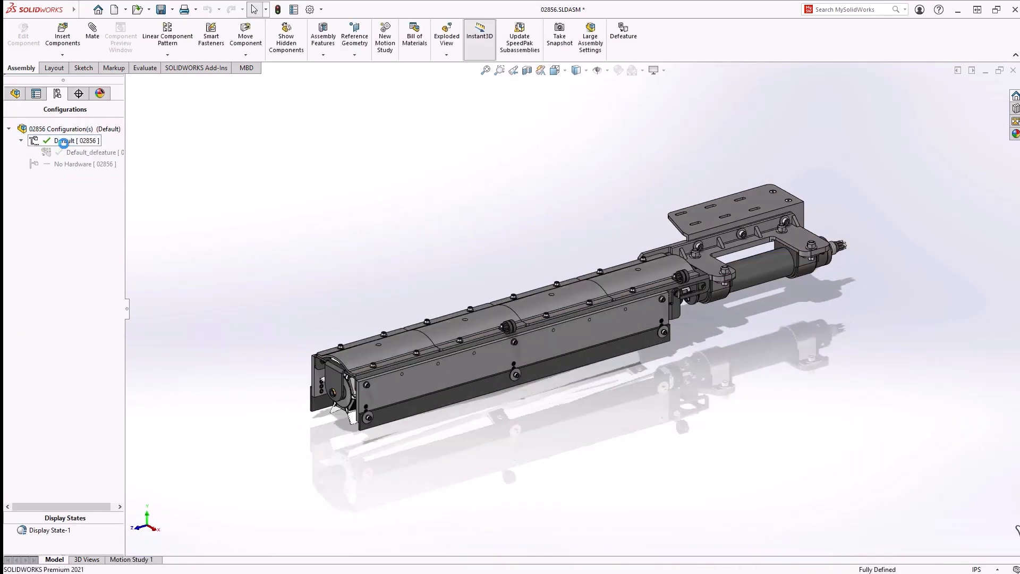
click(15, 94)
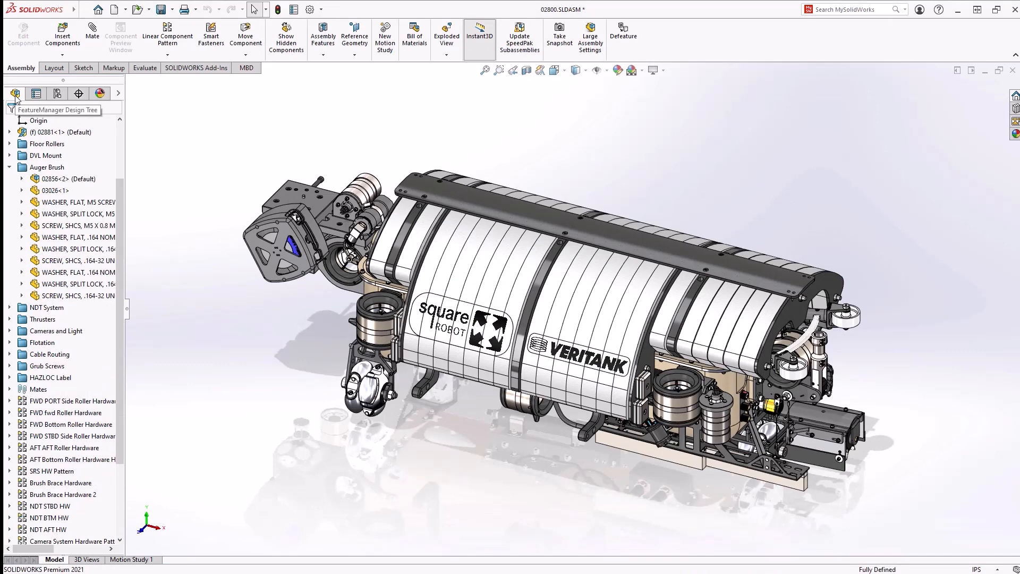
Switch subassembly 02856 in the Auger Brush folder of assembly 02800 to its defeatured version
middle_drag(606, 473, 391, 294)
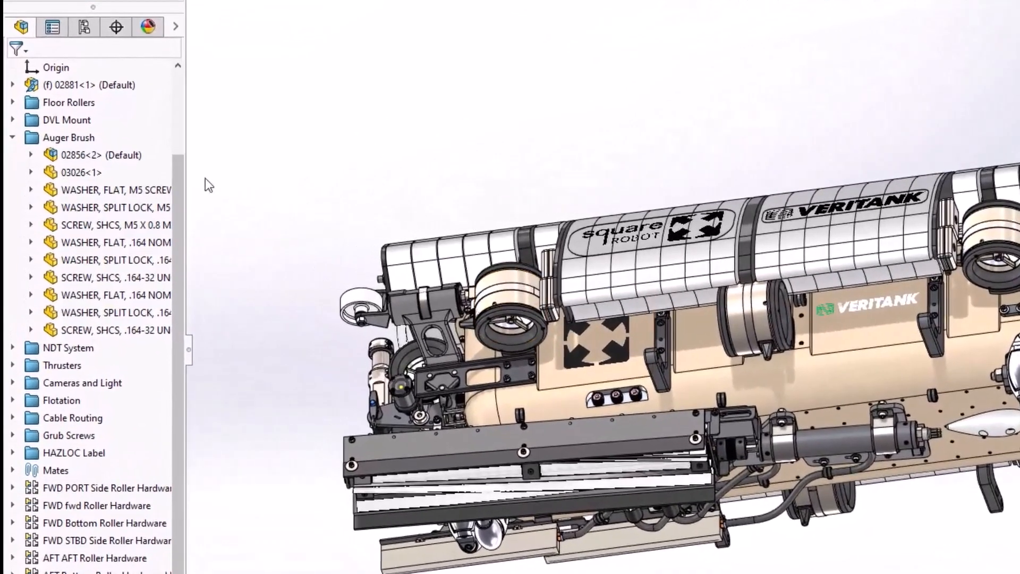
right_click(104, 167)
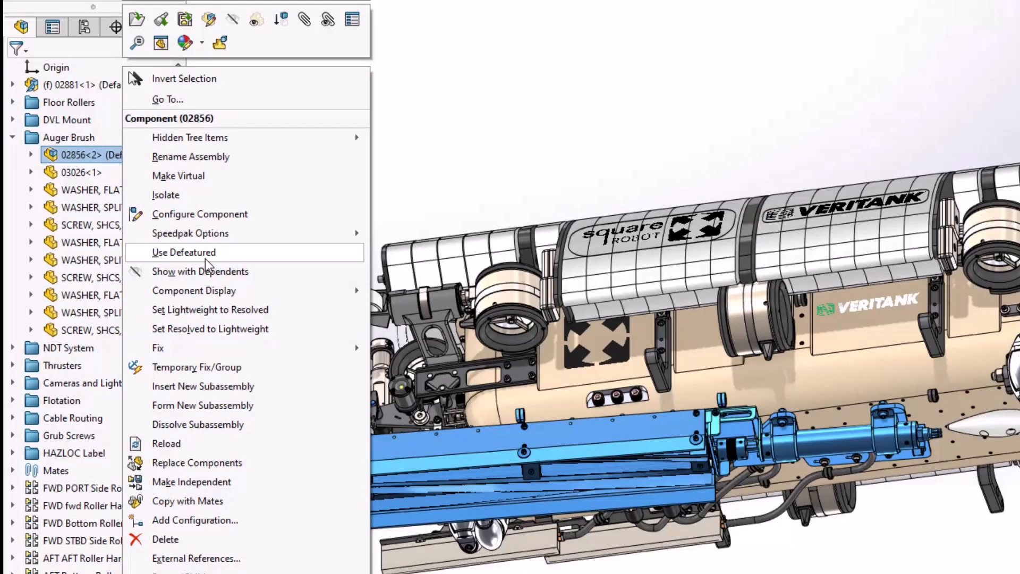
click(205, 258)
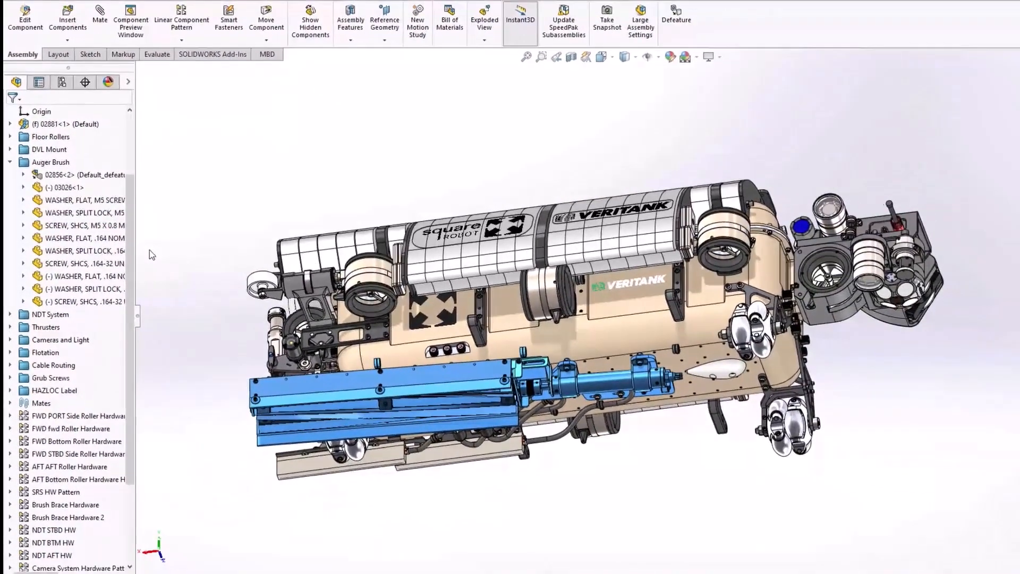
middle_drag(142, 255, 342, 425)
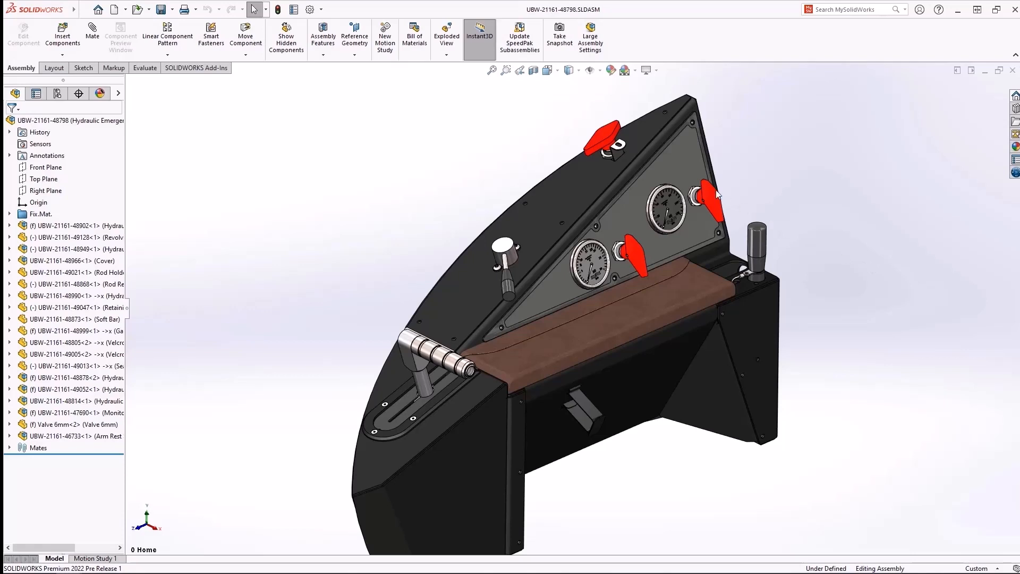
click(594, 141)
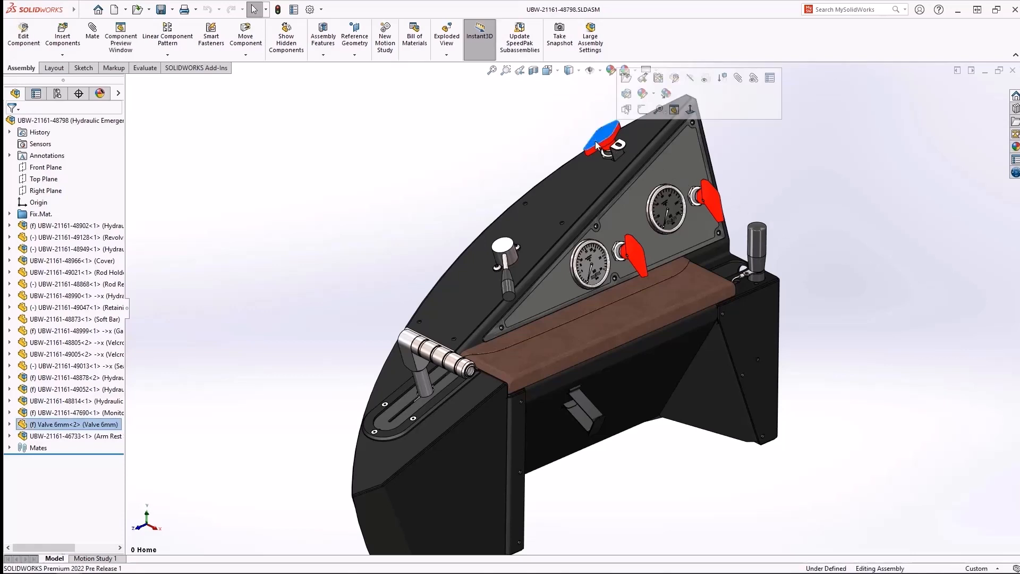
click(626, 77)
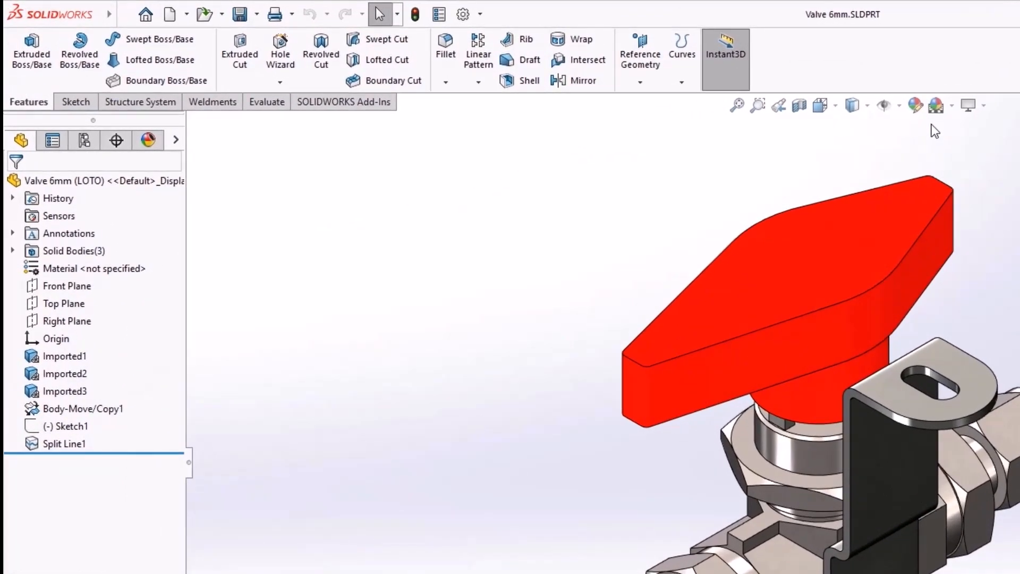
click(13, 251)
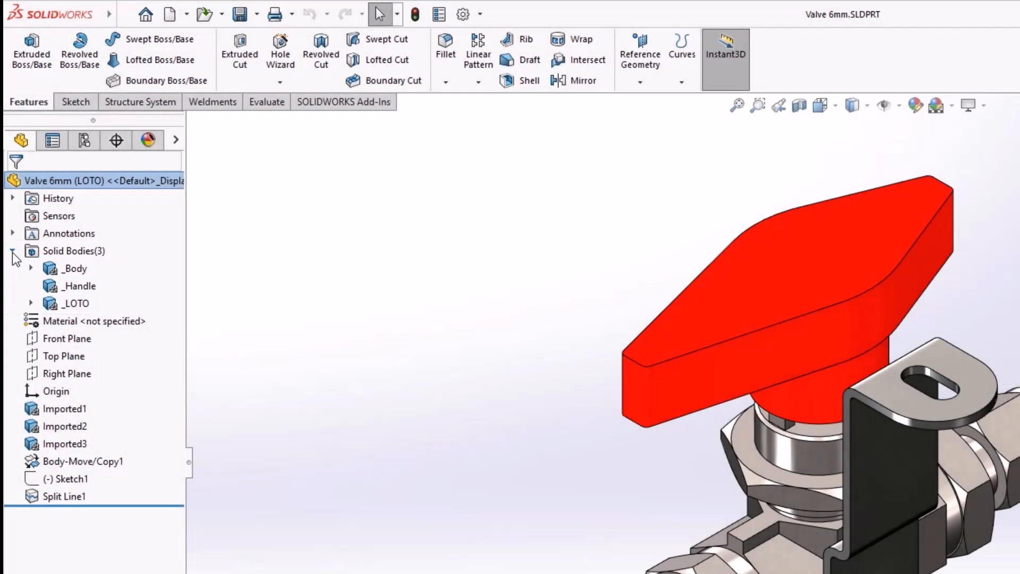
click(12, 251)
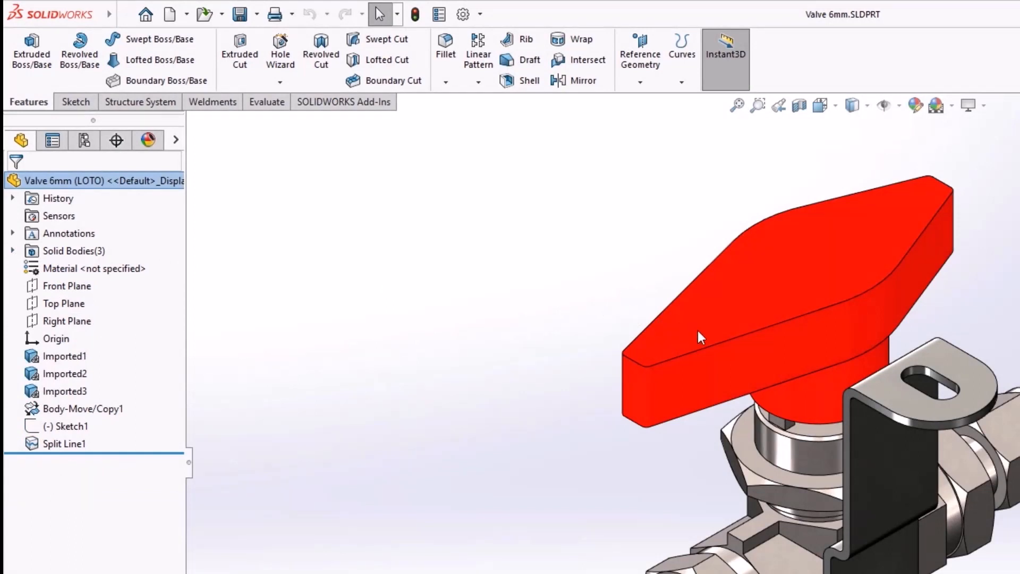
click(718, 347)
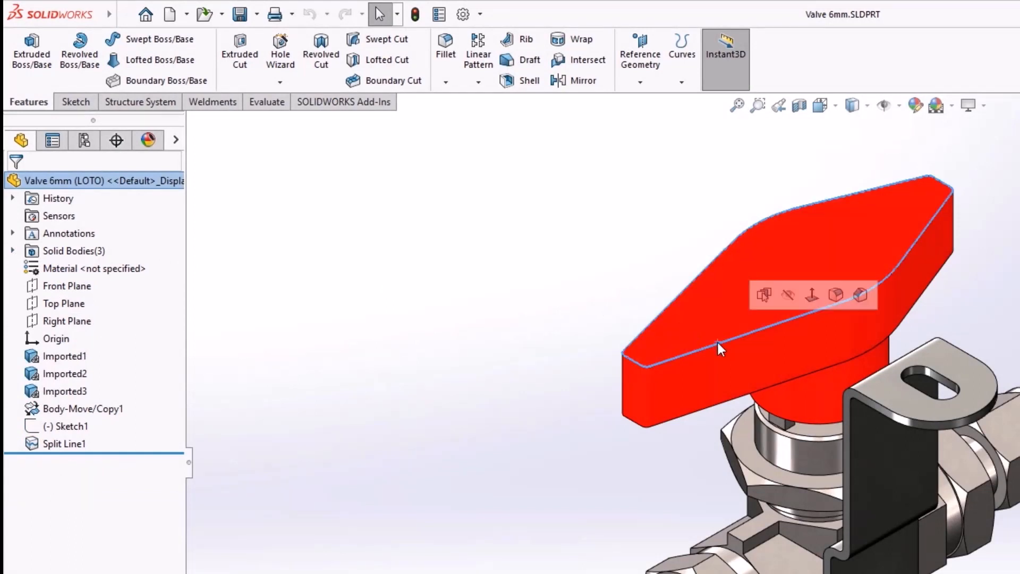
Chamfer the handle's selected upper edge loop with a 2 mm distance at 45 degrees
click(867, 294)
text(2)
key(Return)
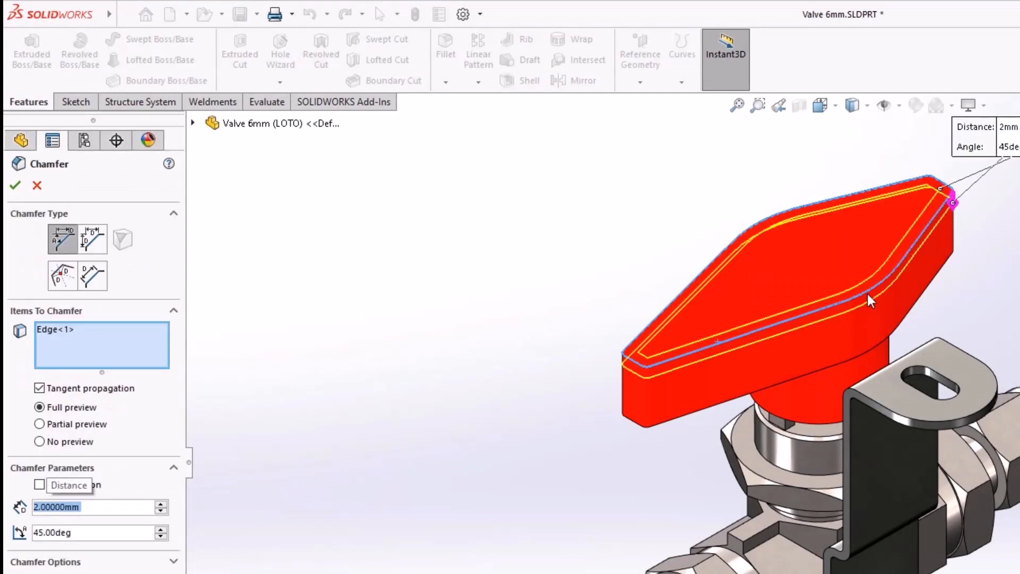
key(Return)
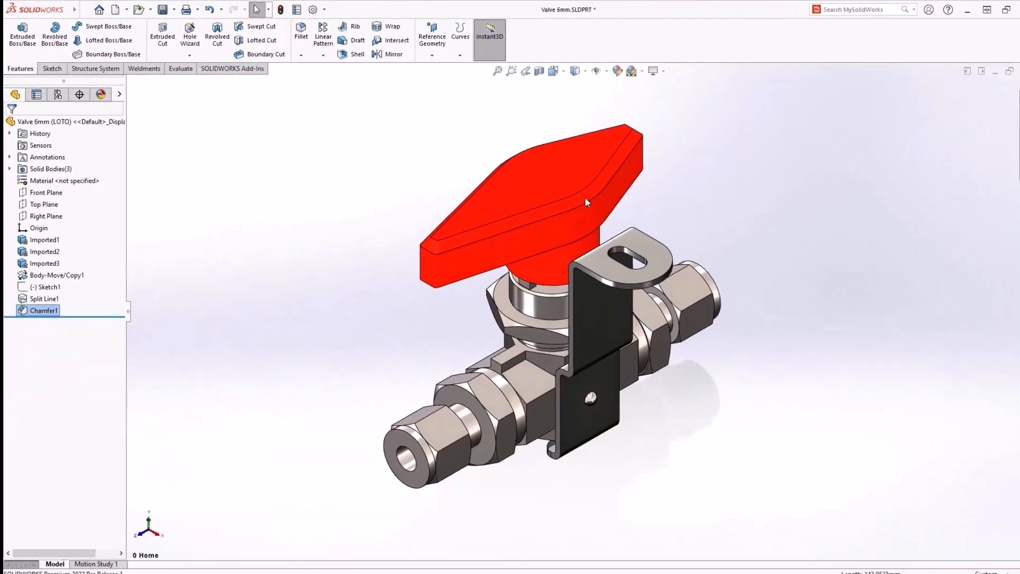
Extrude Sketch1 on top of the handle as a 1 mm blind boss merged with the body
click(61, 286)
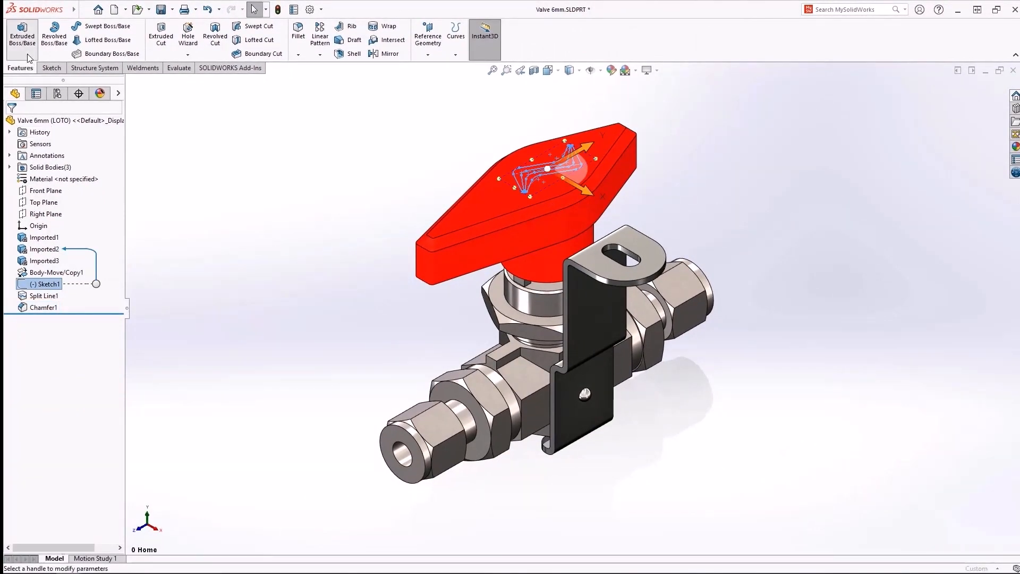
click(22, 37)
text(1.00000mm)
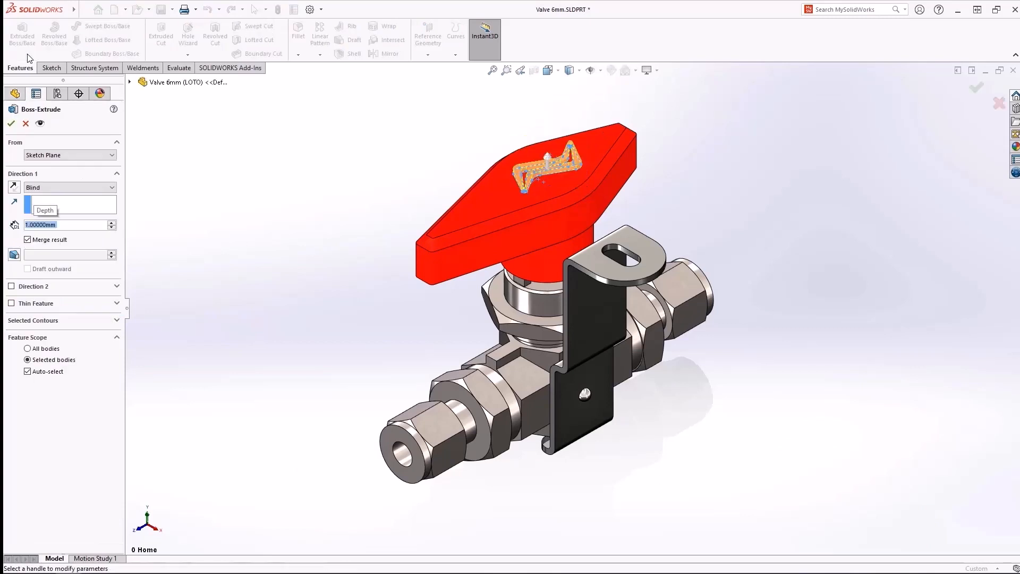
key(Return)
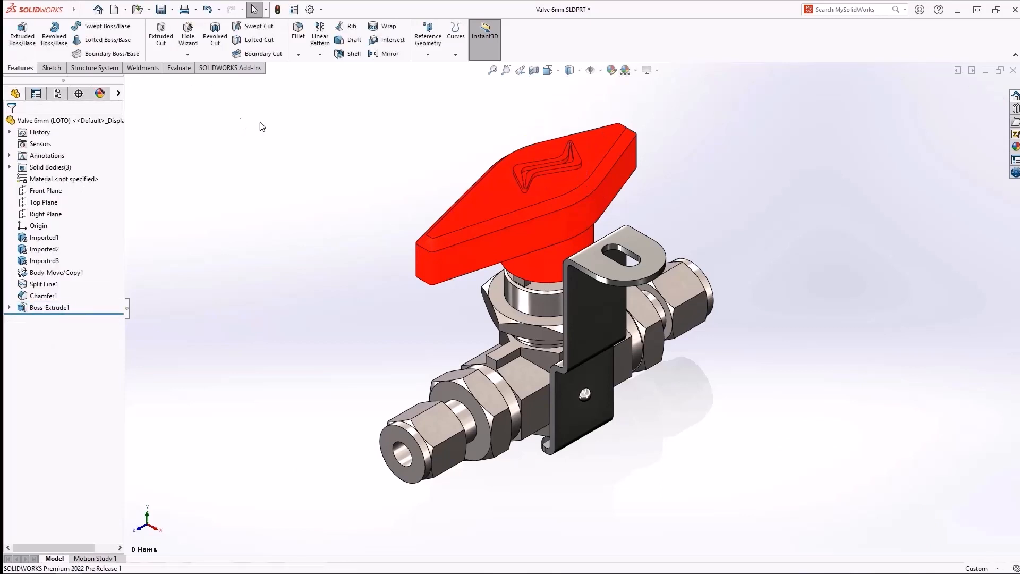
Create a reference plane from the flat top face of the handle
click(496, 195)
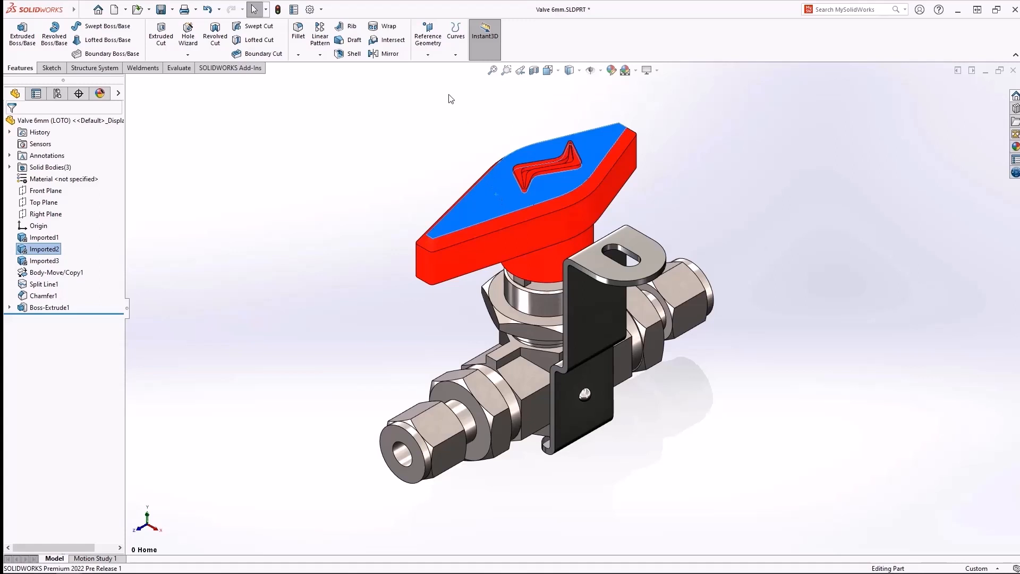
click(435, 58)
click(437, 66)
key(Return)
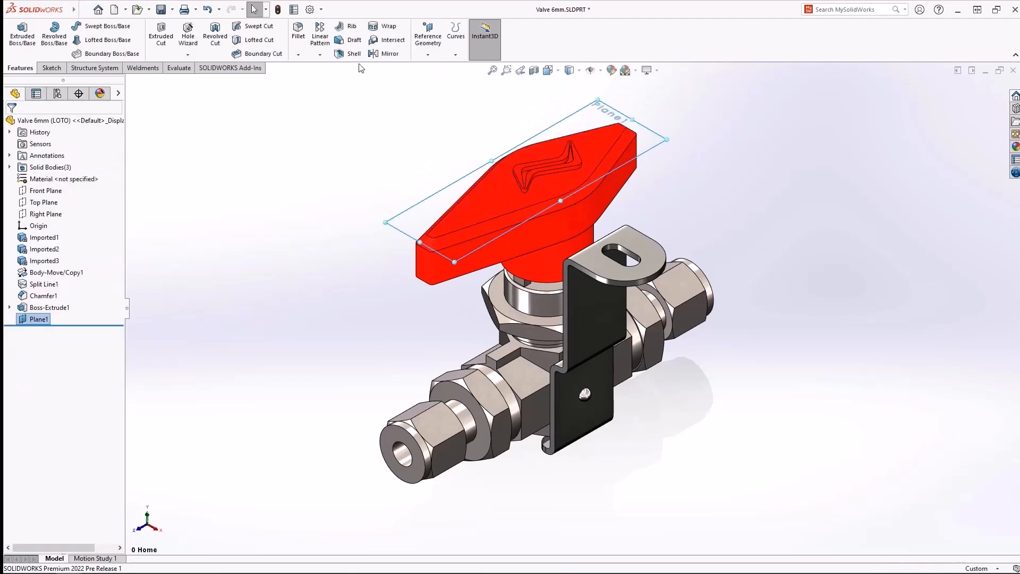
Add an ANSI Metric Ø5.0 dowel slot, 10 mm long and Up To Next, lengthwise on the handle's top face beside the raised logo
click(192, 36)
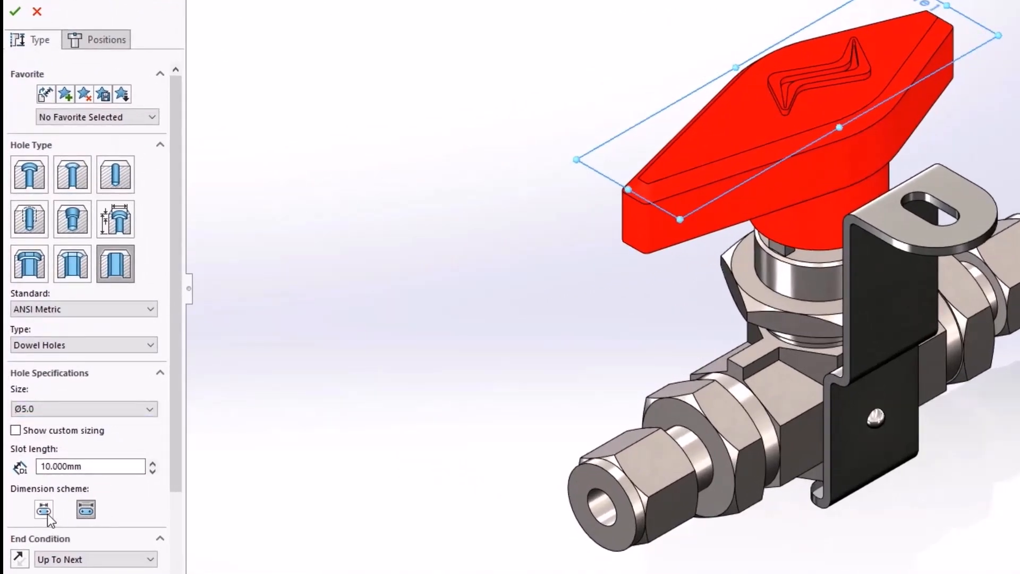
click(113, 46)
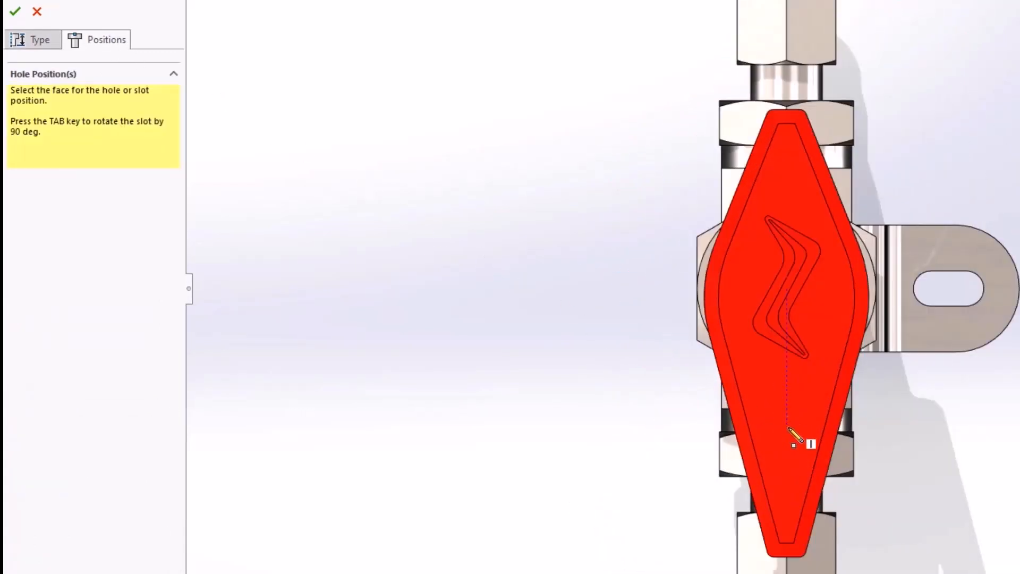
click(787, 427)
key(Tab)
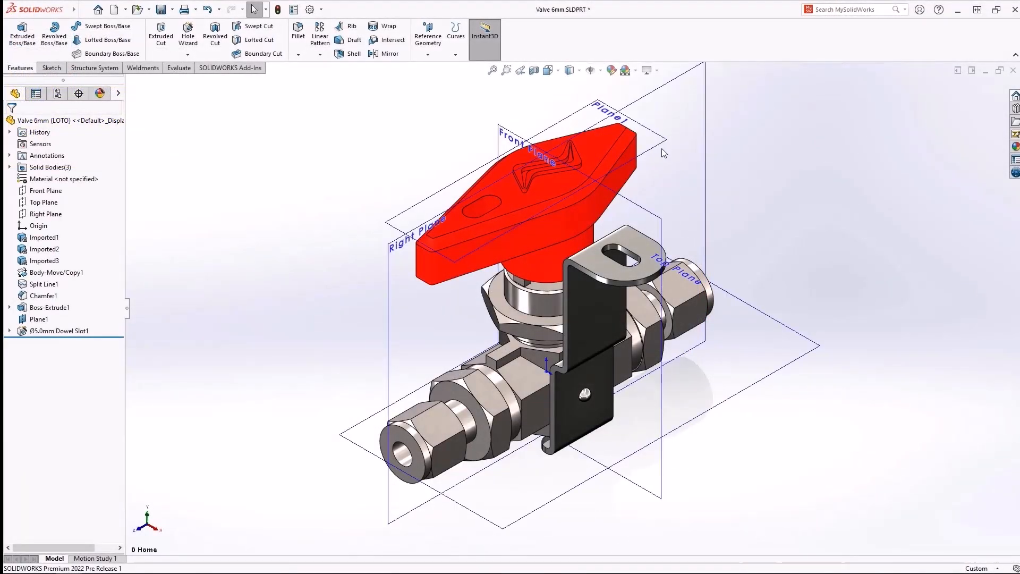
Offset a copy of Plane1 down to the handle's mid-height and split the handle's side faces where it intersects them
click(665, 141)
ctrl+drag(664, 142, 660, 173)
key(s)
click(673, 219)
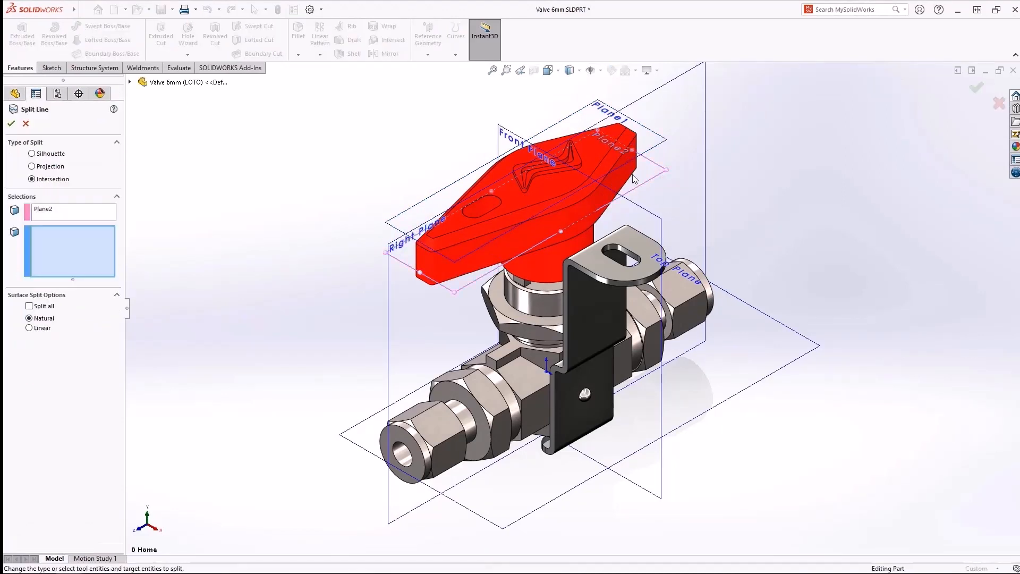
click(628, 174)
right_click(629, 178)
Draft the handle sides from the split line, with the top face as pull direction, 6 degrees in Direction 1, and Direction 2 enabled
key(s)
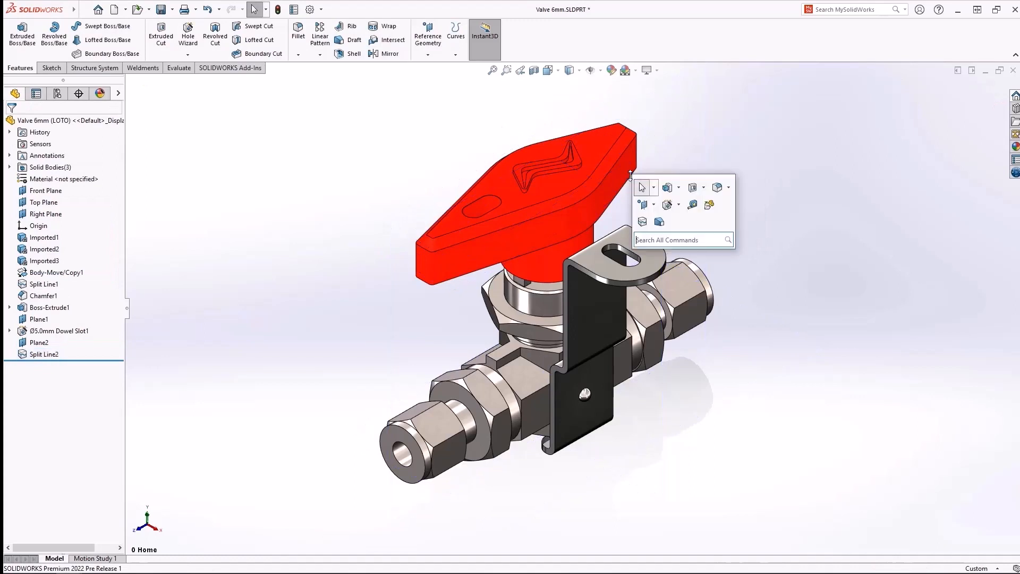
click(657, 222)
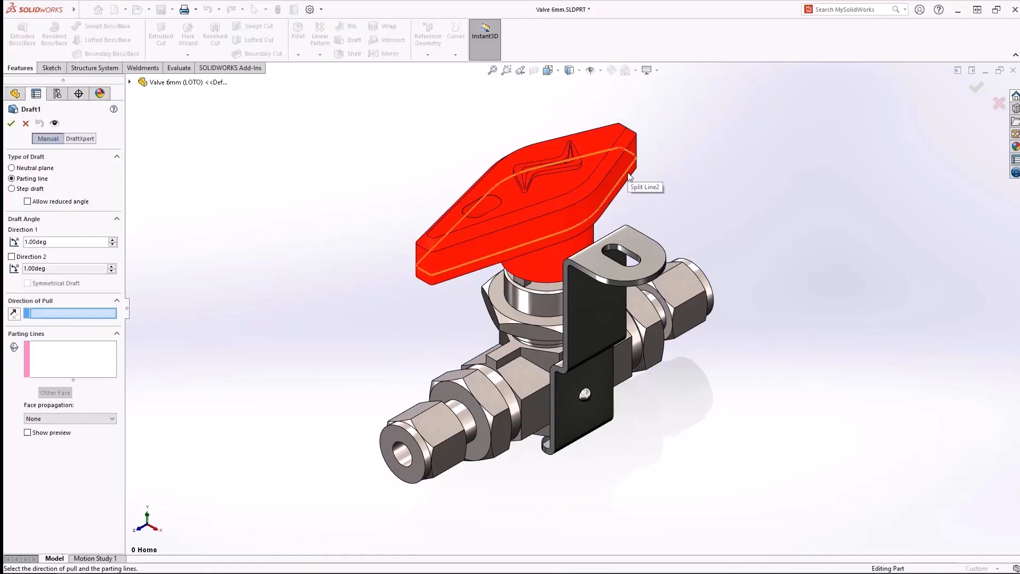
click(607, 144)
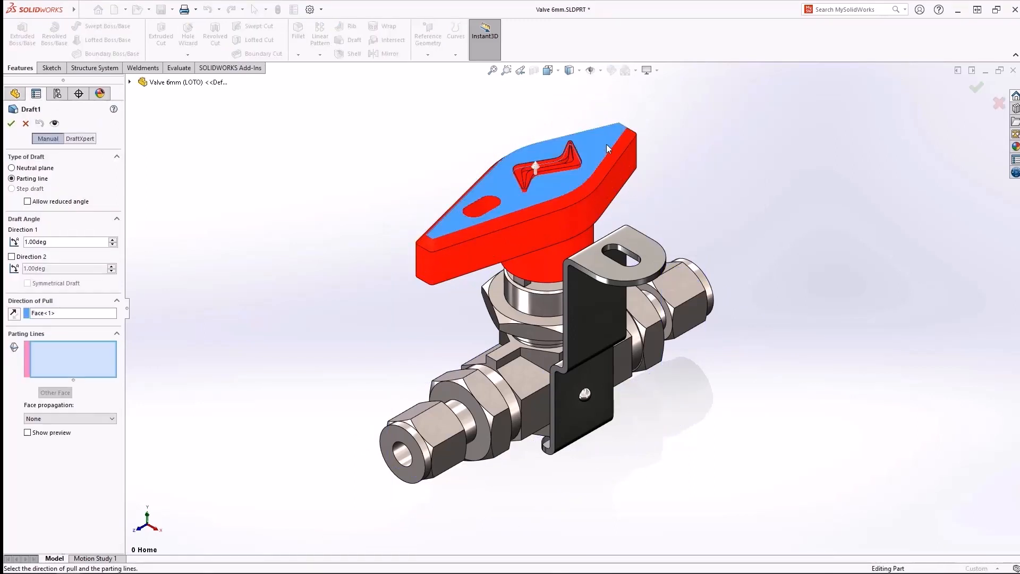
click(616, 179)
click(113, 240)
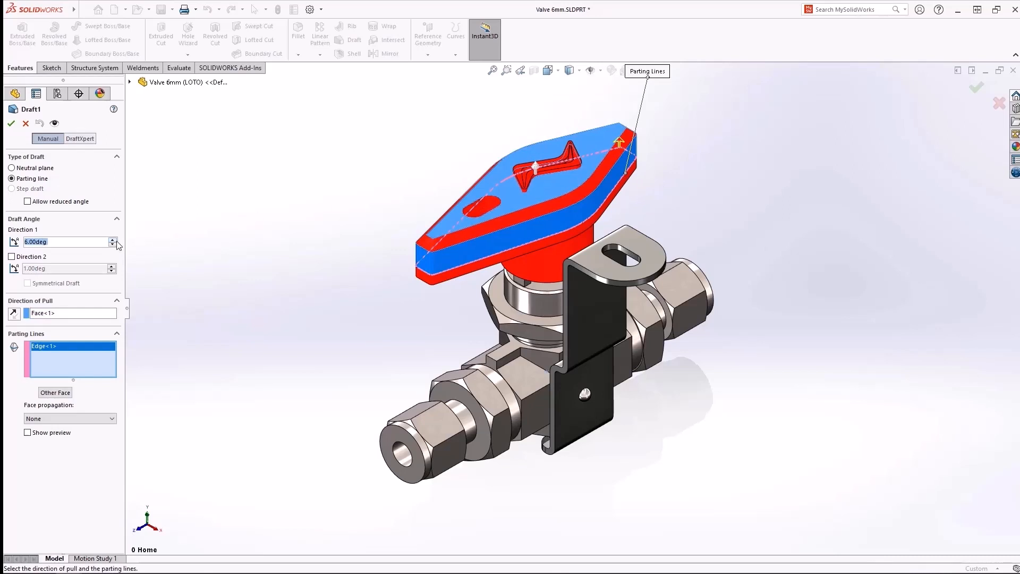
click(12, 257)
click(112, 266)
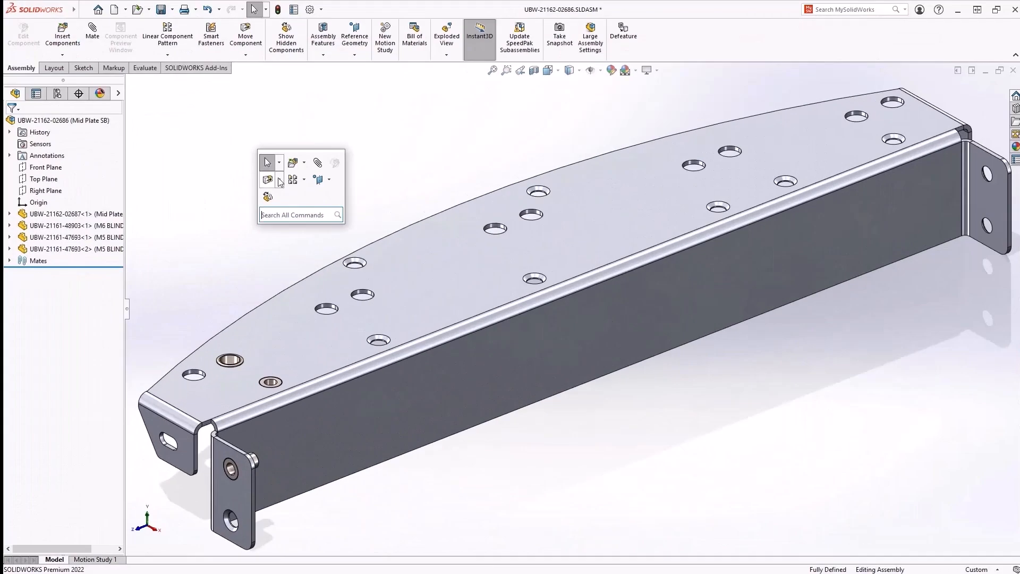
click(304, 179)
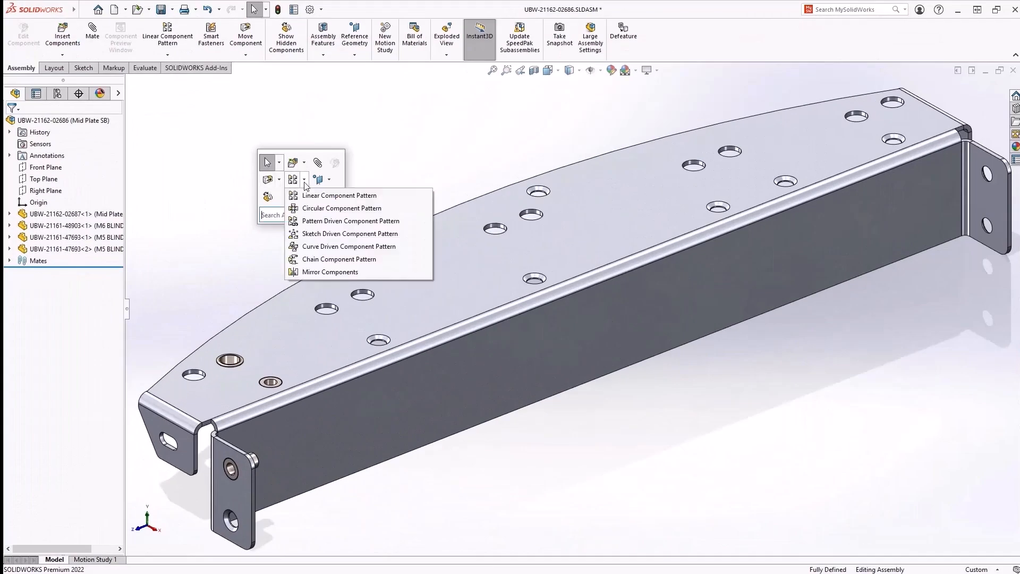
click(315, 221)
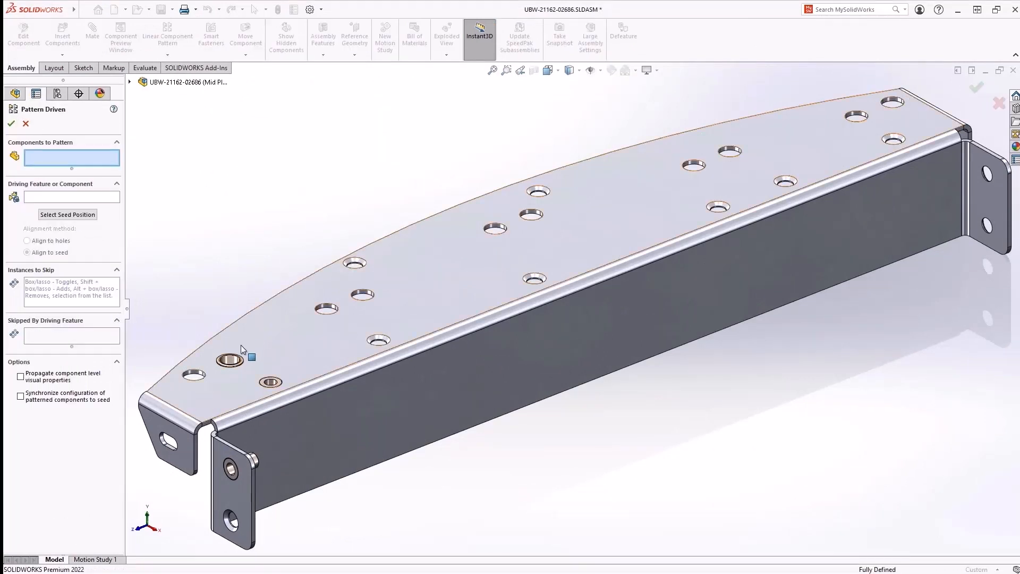
click(231, 362)
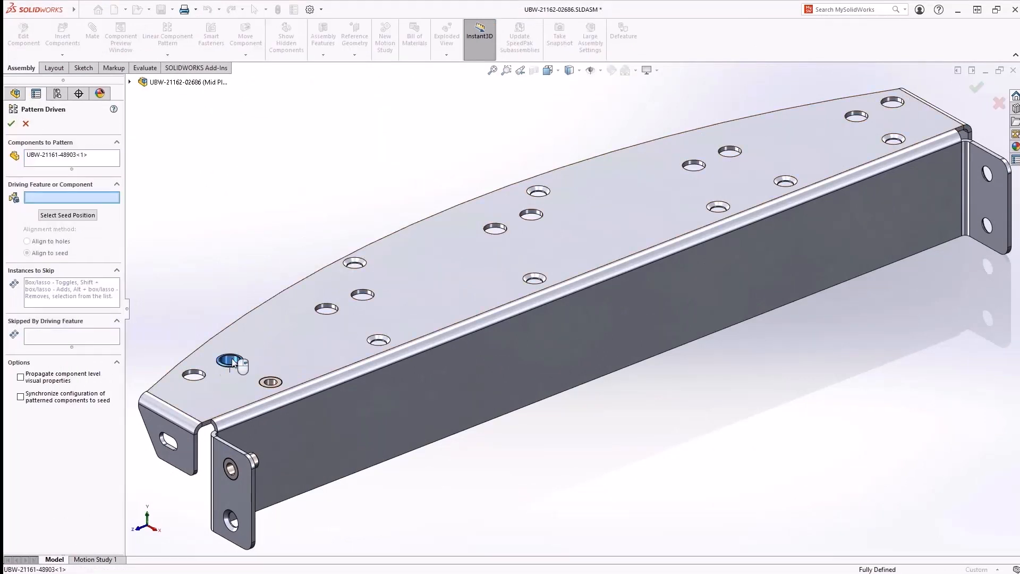
click(194, 375)
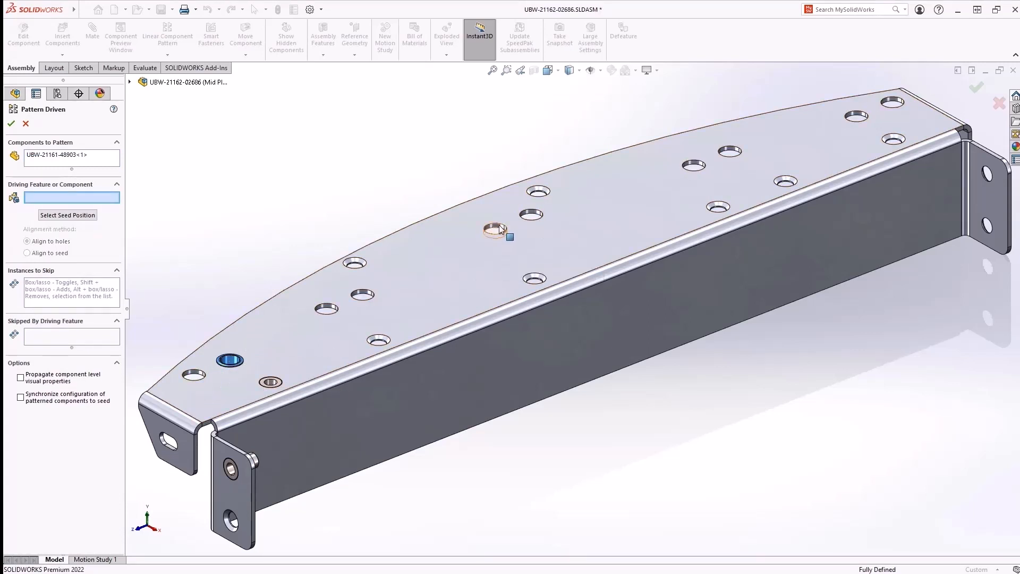
key(Return)
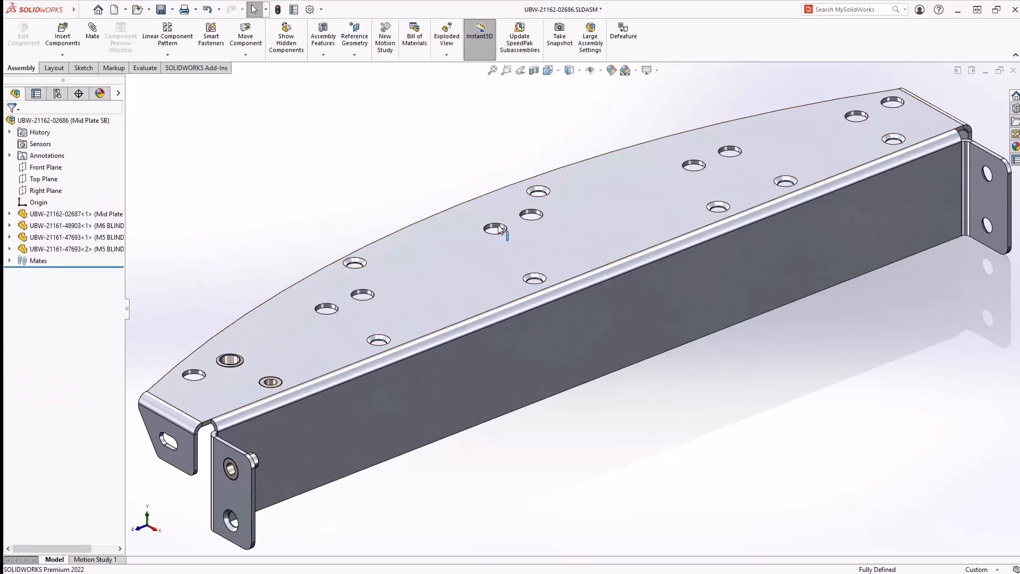
Edit the M6 insert's concentric mate so it references the large hole of the middle pair on the plate
click(235, 361)
click(290, 338)
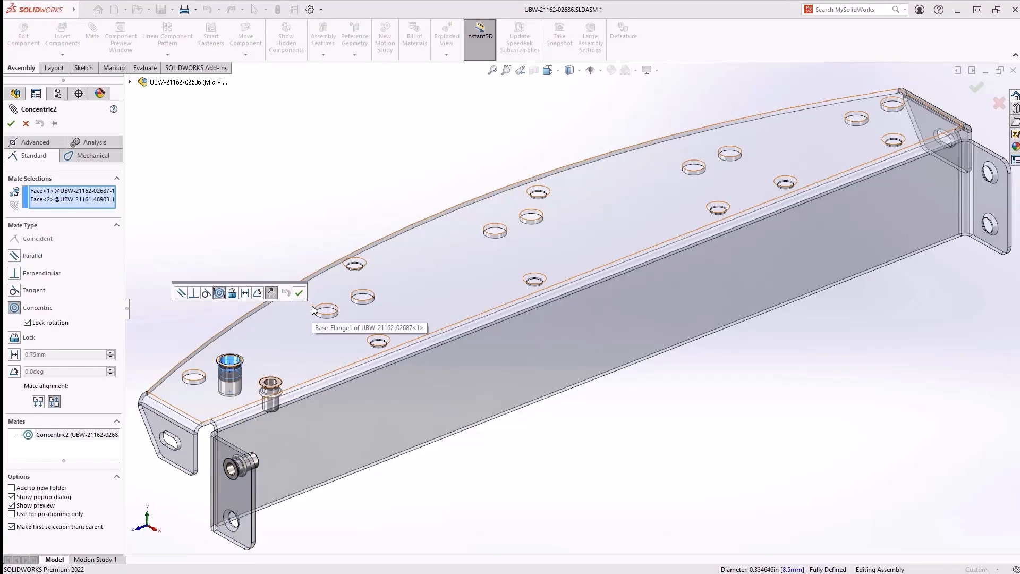
click(83, 193)
key(Delete)
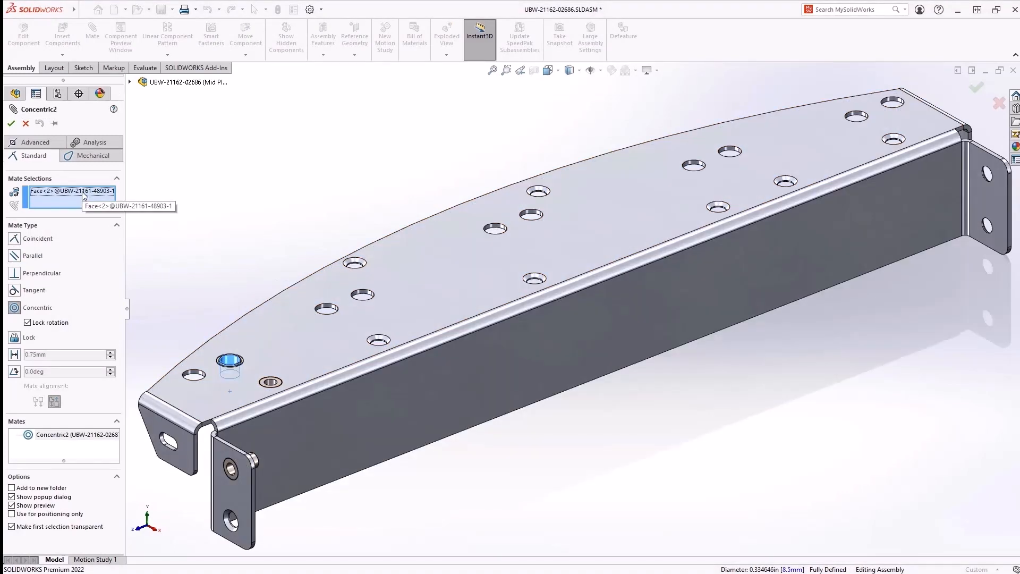
click(530, 214)
key(Return)
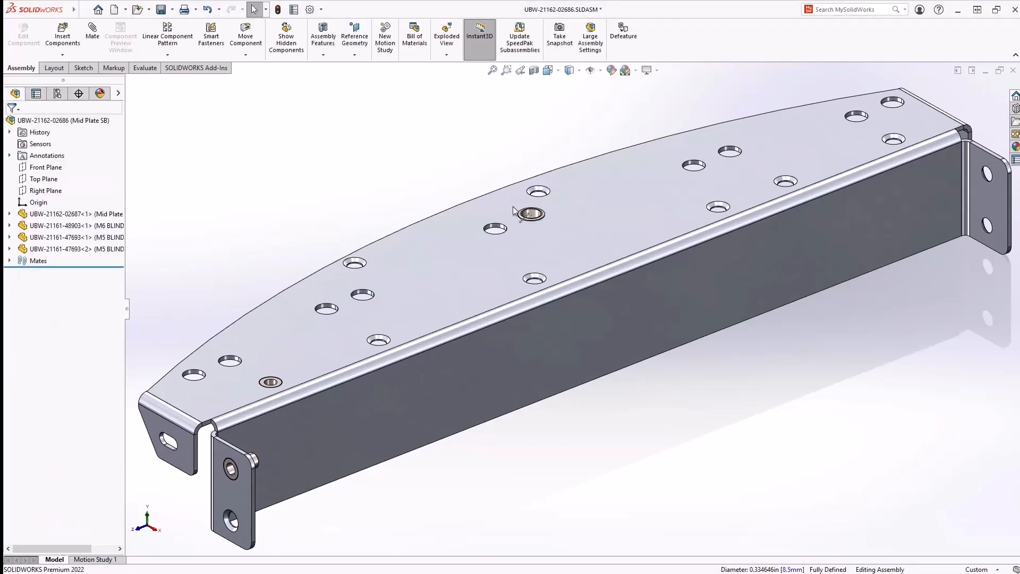
Create a pattern driven component pattern of the M6 insert from the plate's Ø10.0 hole feature, aligned to holes
key(s)
click(459, 194)
click(472, 238)
click(531, 218)
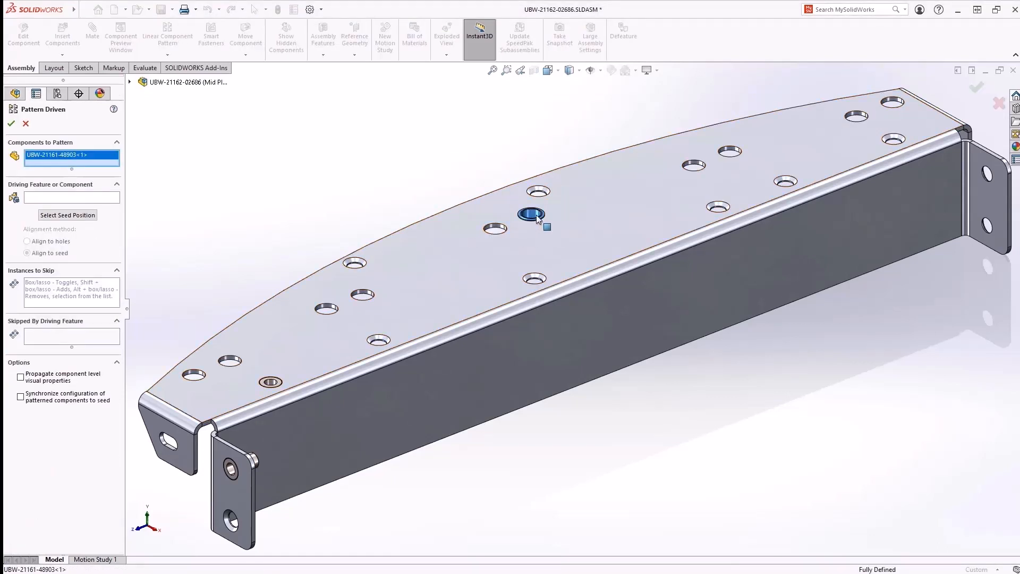
click(495, 228)
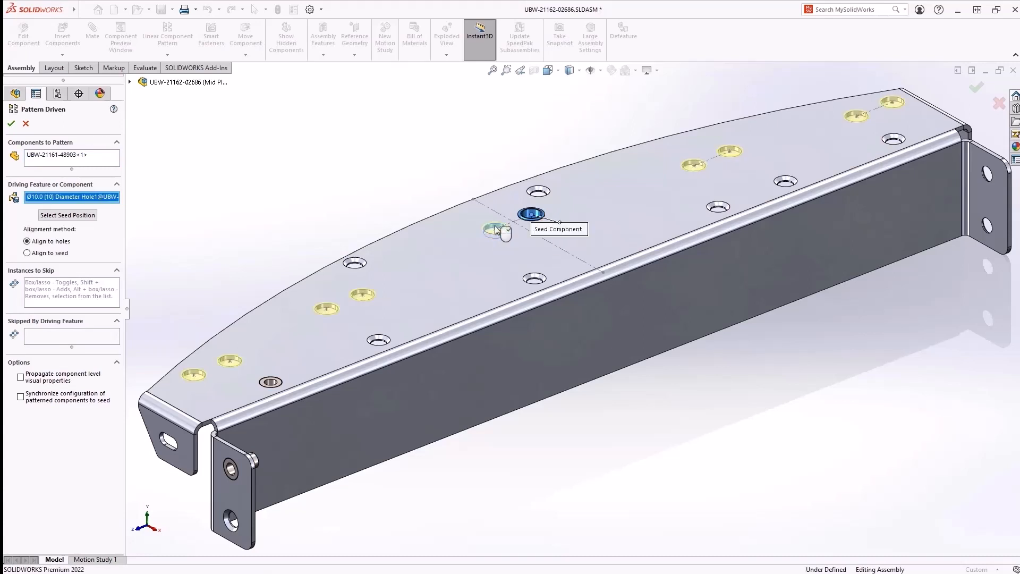
key(Return)
Create a pattern driven component pattern of the M5 insert on the plate's top face, following the smaller holes
click(228, 223)
key(s)
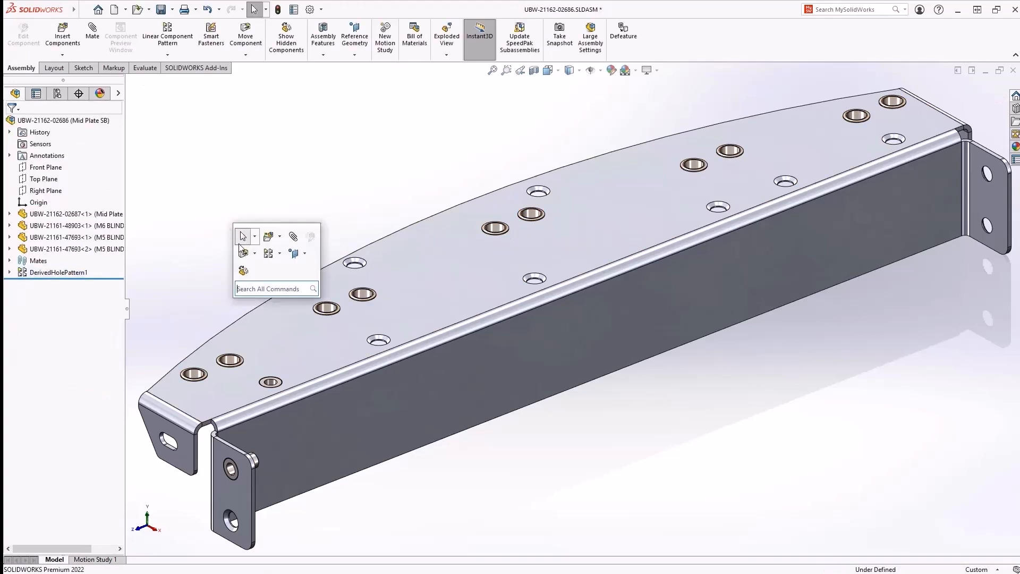
click(281, 254)
click(285, 295)
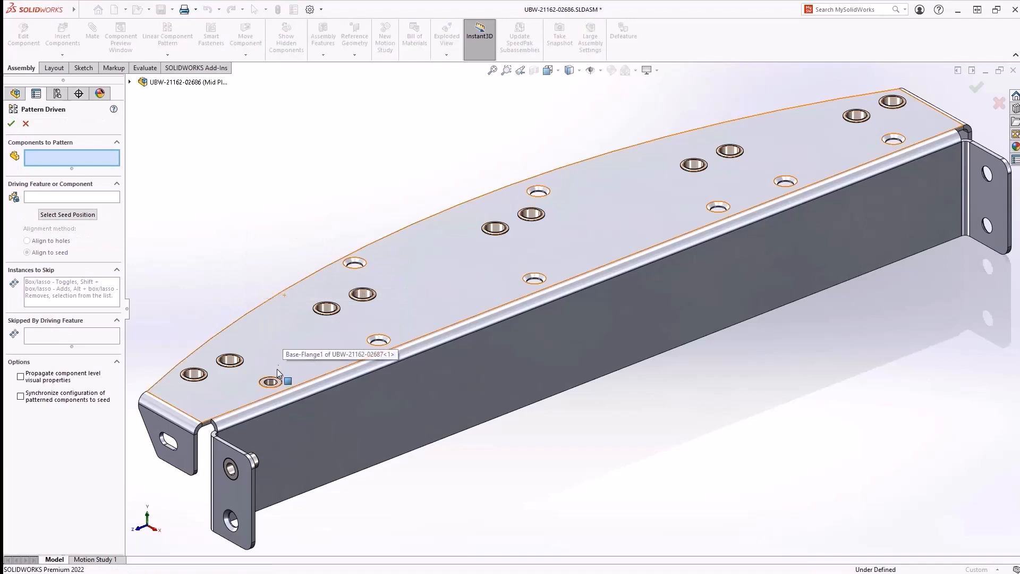
click(271, 382)
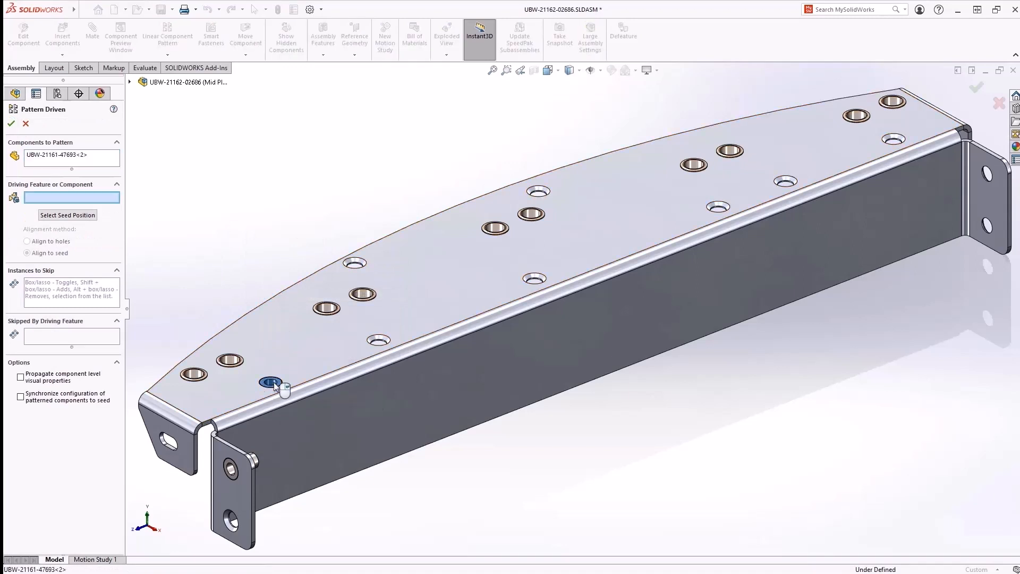
click(388, 342)
key(Return)
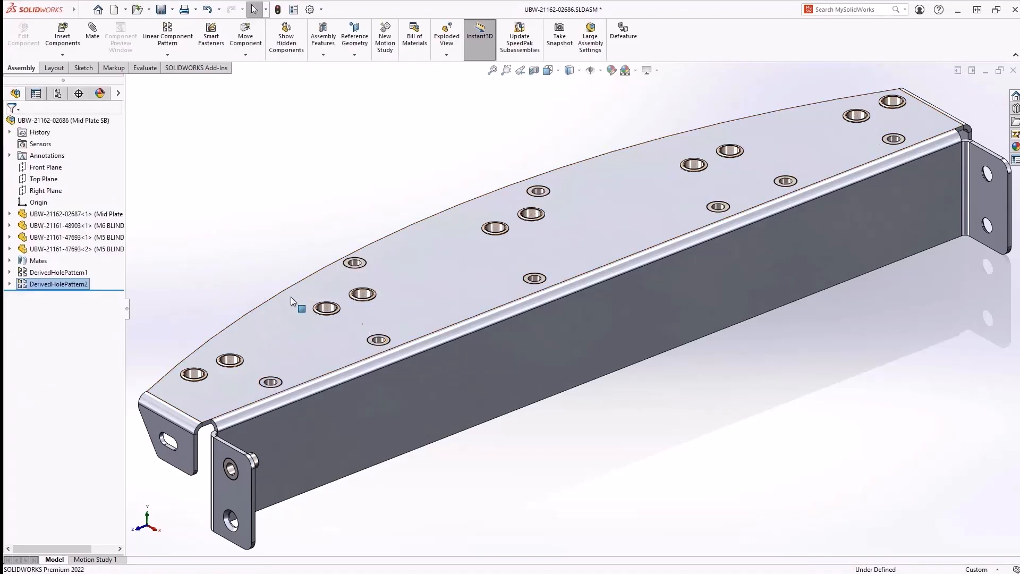
Create a pattern driven component pattern of the end flange's M5 insert, driven by the hole below it
key(s)
click(250, 294)
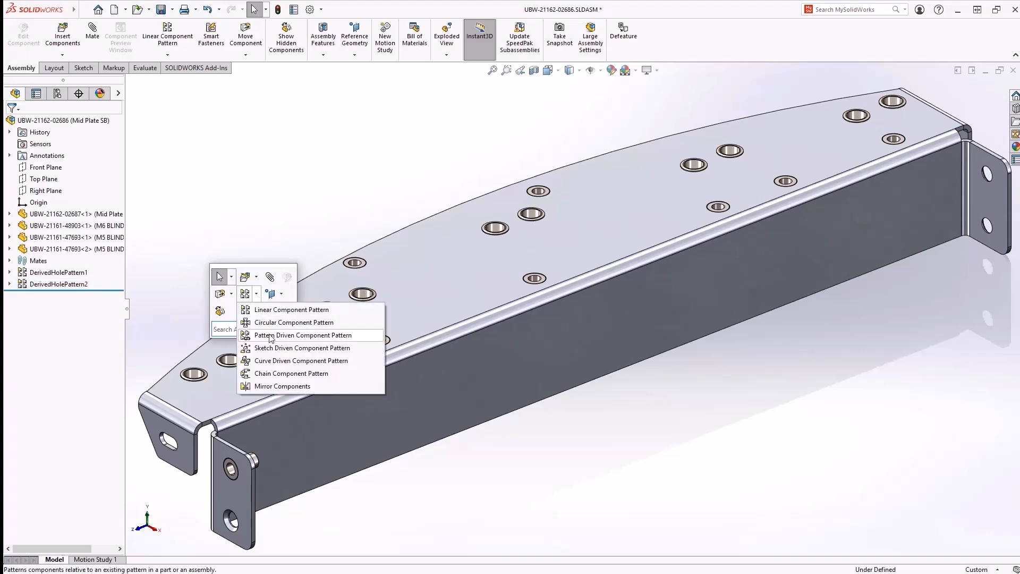
click(268, 347)
click(232, 467)
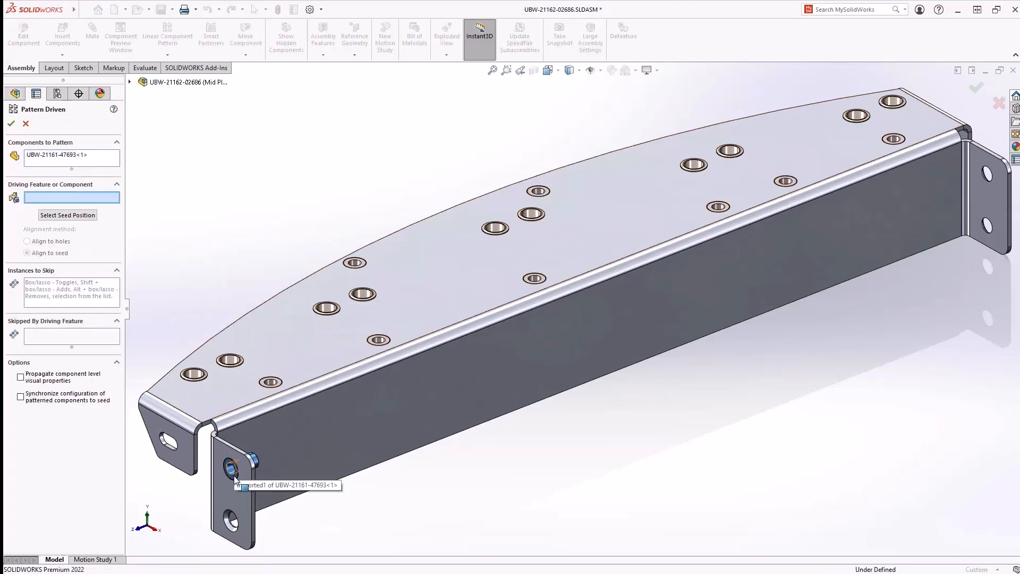
right_click(228, 521)
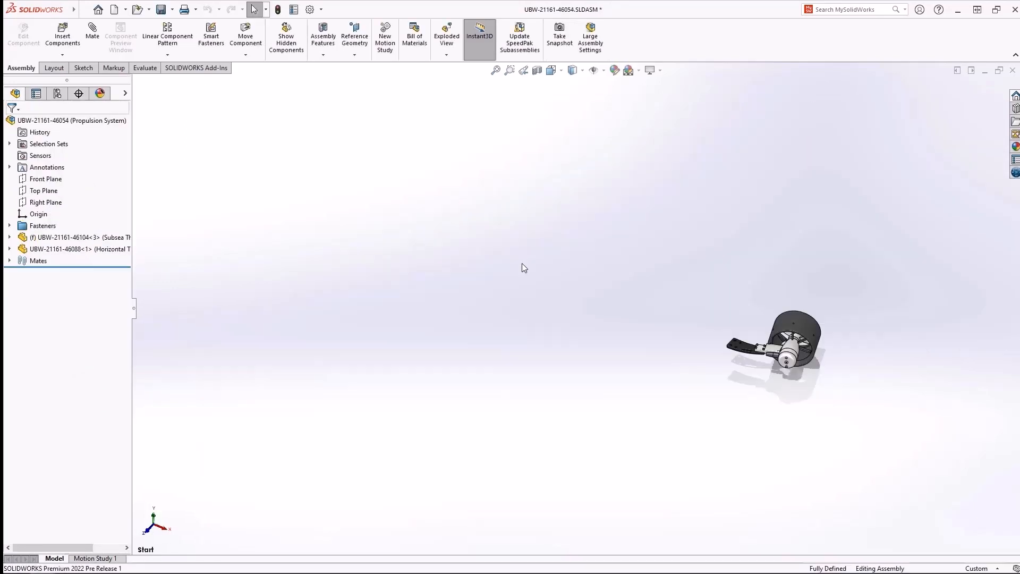
Search the commands for "coord" and show where the Coordinate System command is located
key(s)
text(coord)
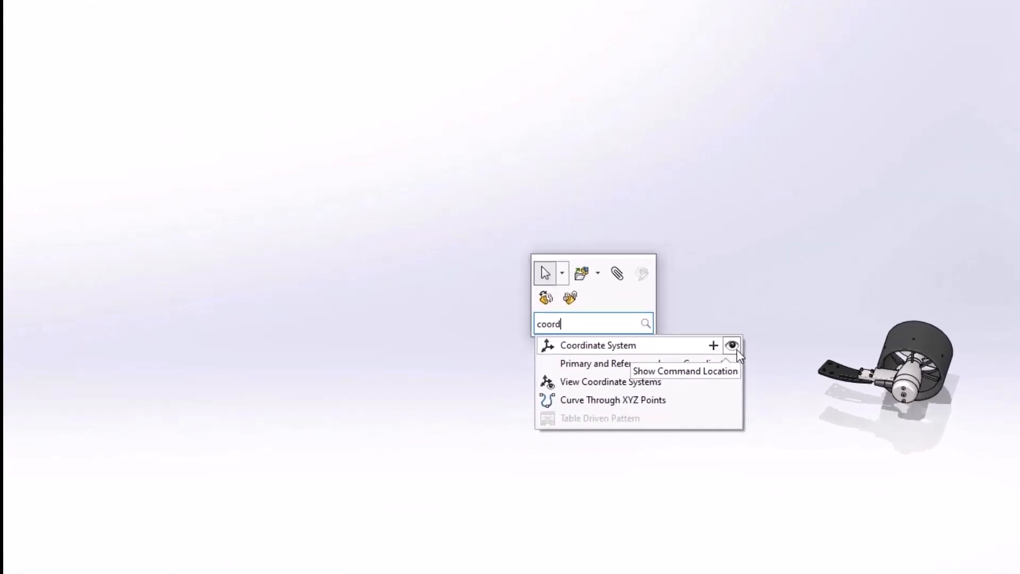
click(733, 347)
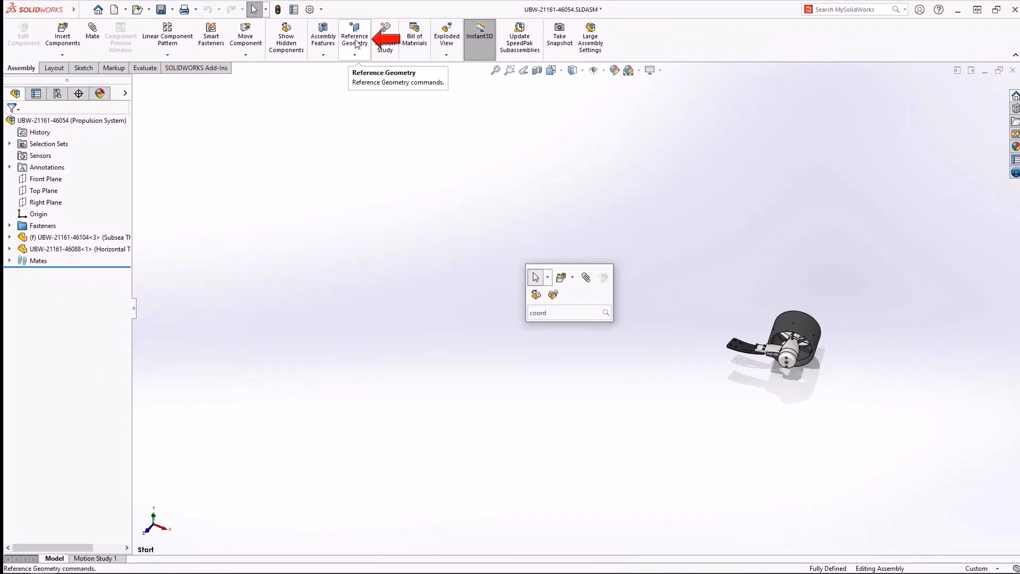
Open the Reference Geometry commands for the Propulsion System assembly
click(355, 52)
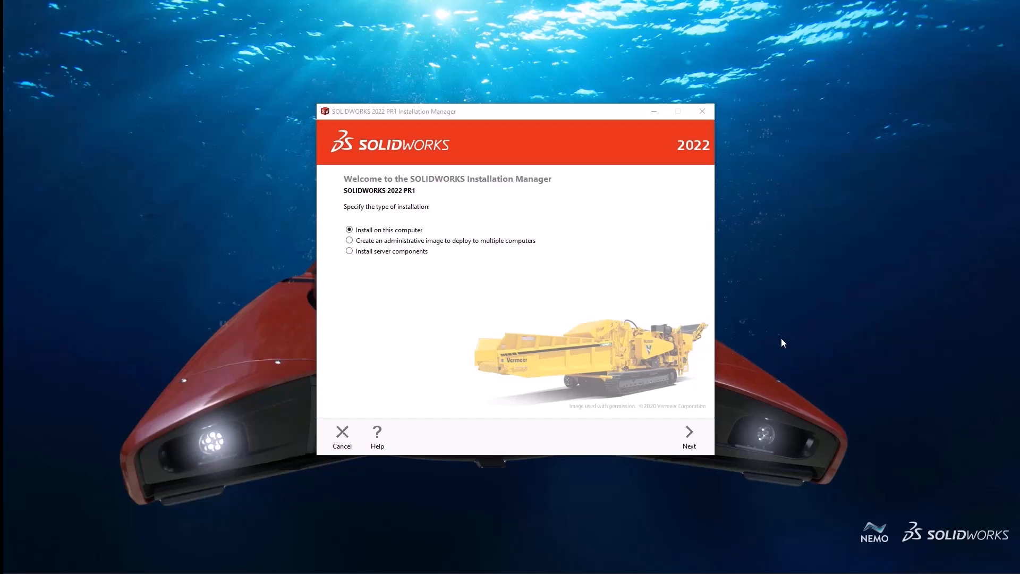
In the SOLIDWORKS Installation Manager, choose to create a new administrative image using default settings and continue past the serial numbers to the summary
click(349, 241)
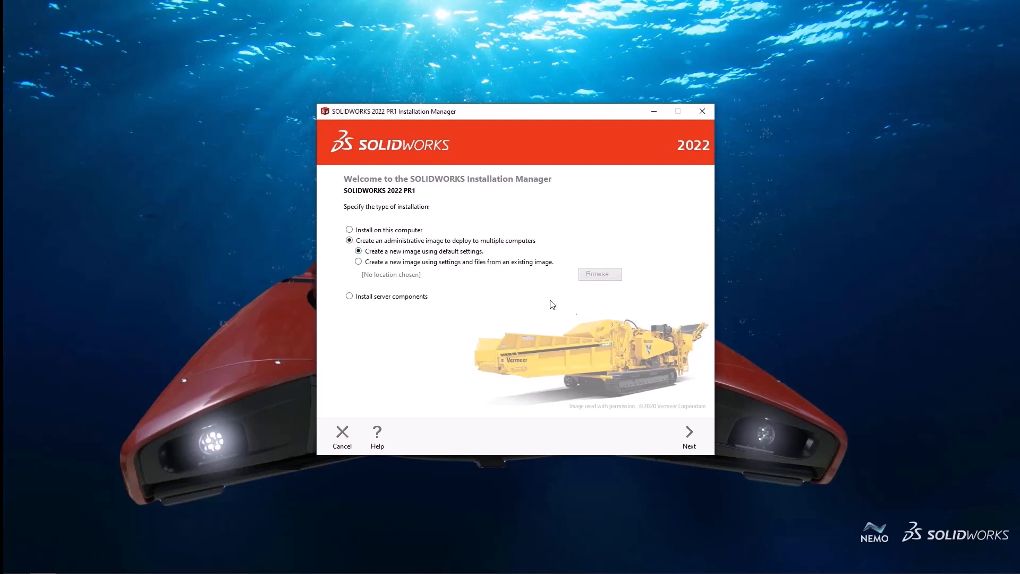
click(695, 439)
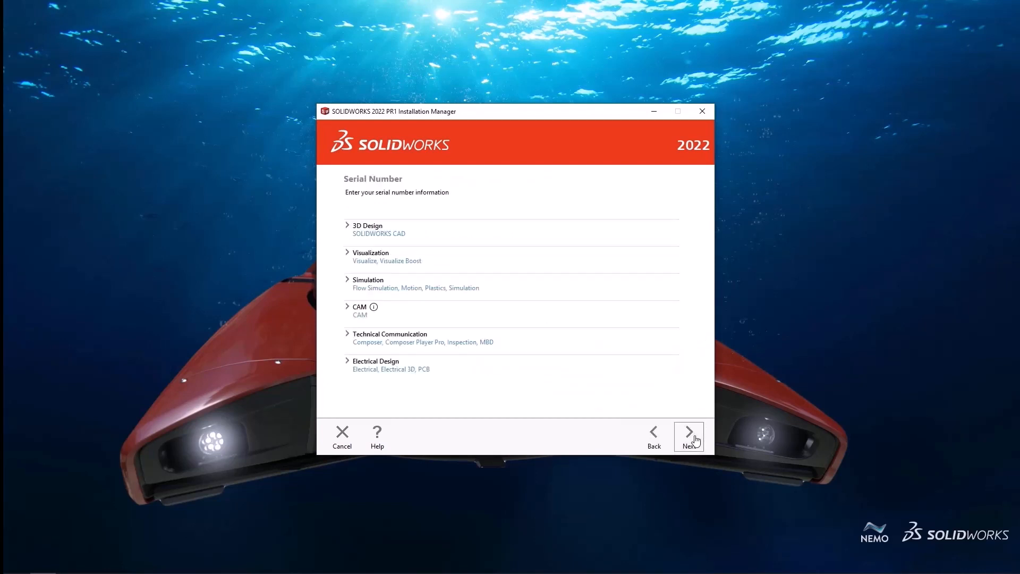
click(691, 438)
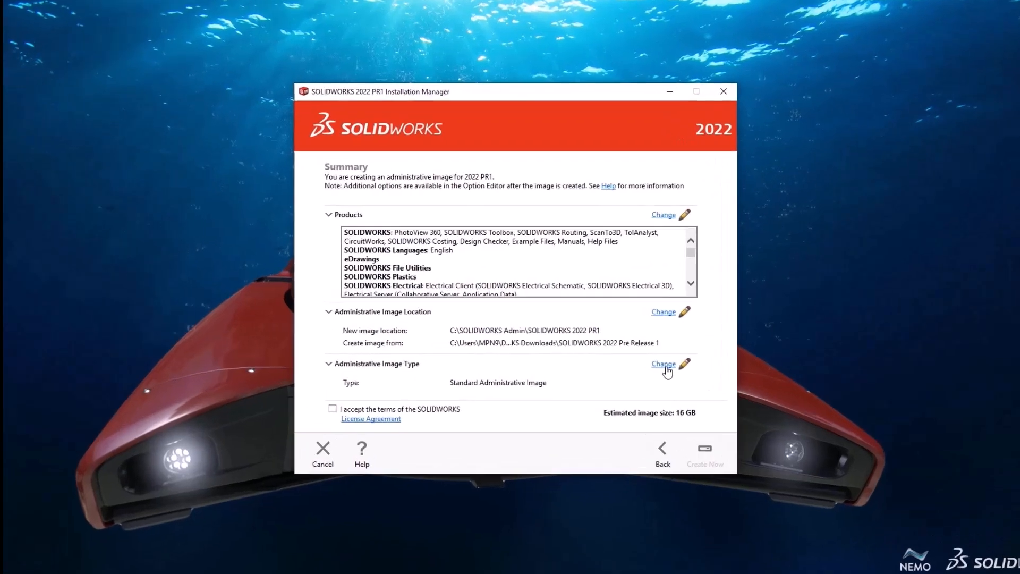
Change the administrative image type to Remote Client Administrative Image
click(666, 366)
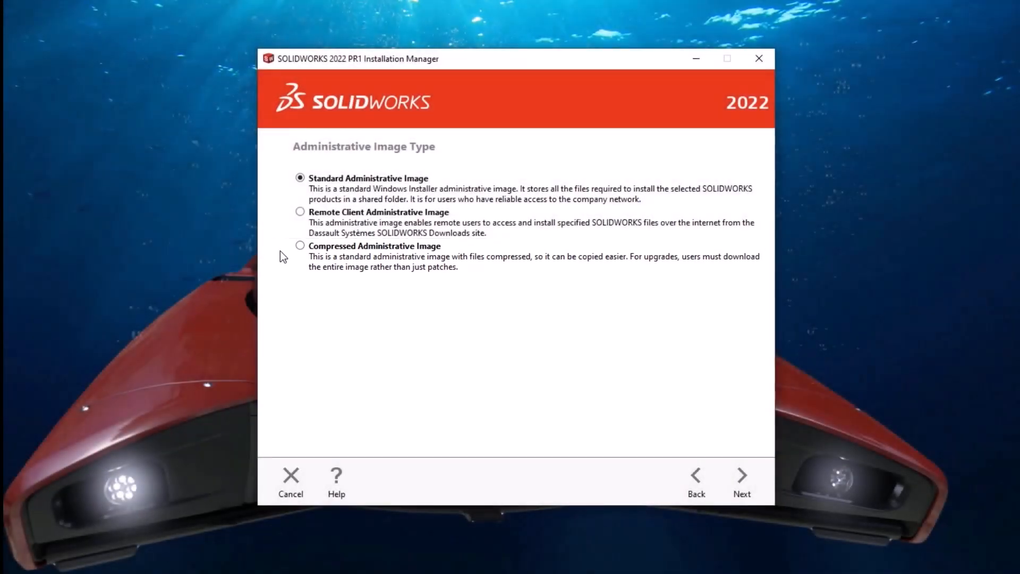
click(300, 212)
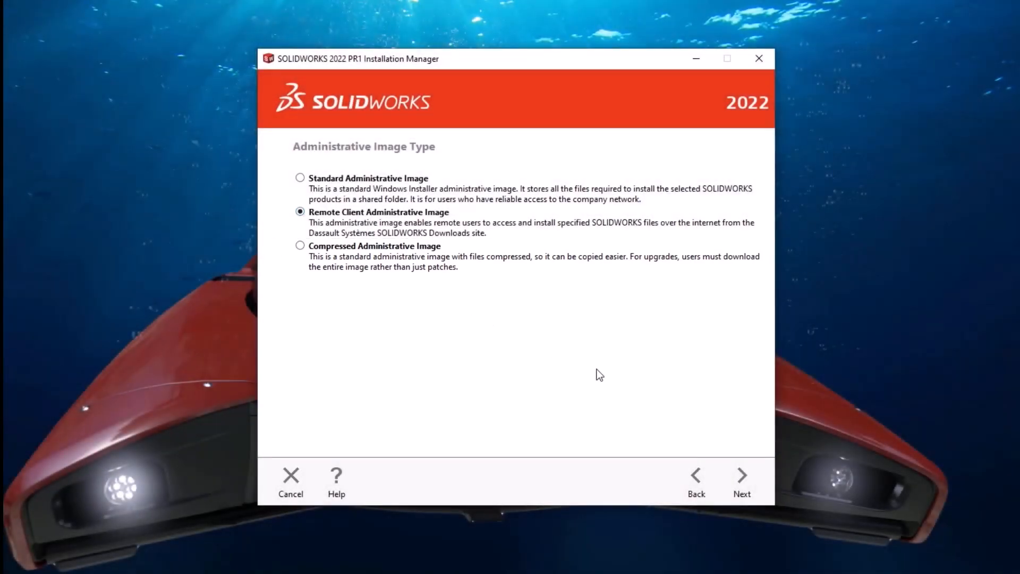
click(743, 480)
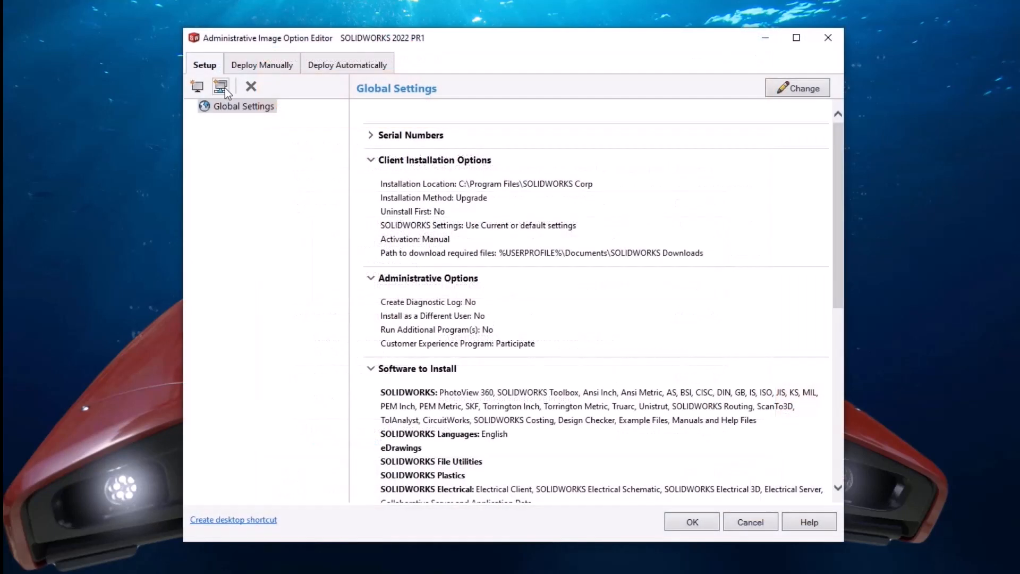
Add a group named Netherlands under Global Settings and a group named HQ inside it
click(220, 87)
text(Netherlands)
key(Return)
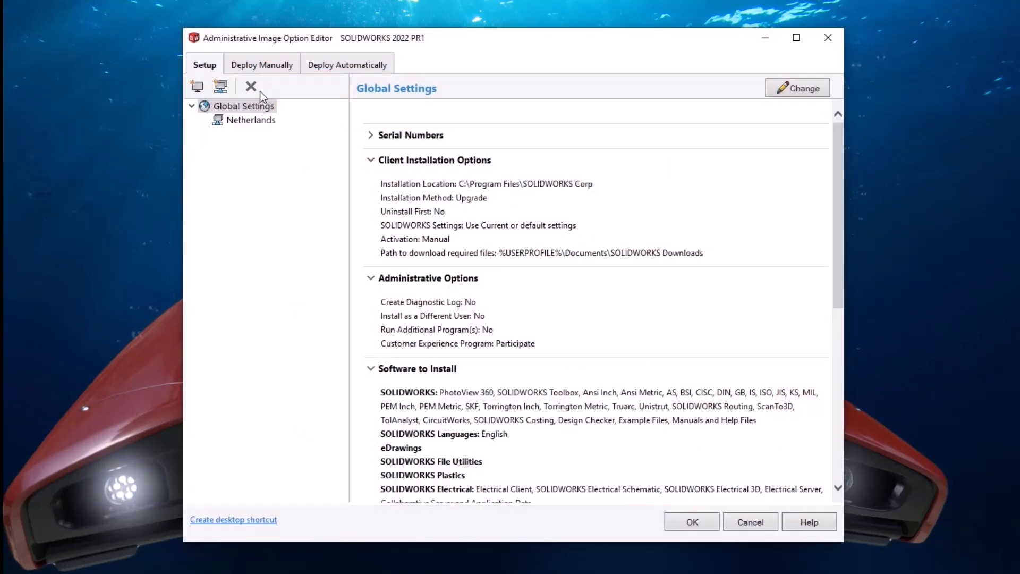
click(249, 120)
click(220, 86)
text(HQ)
key(Return)
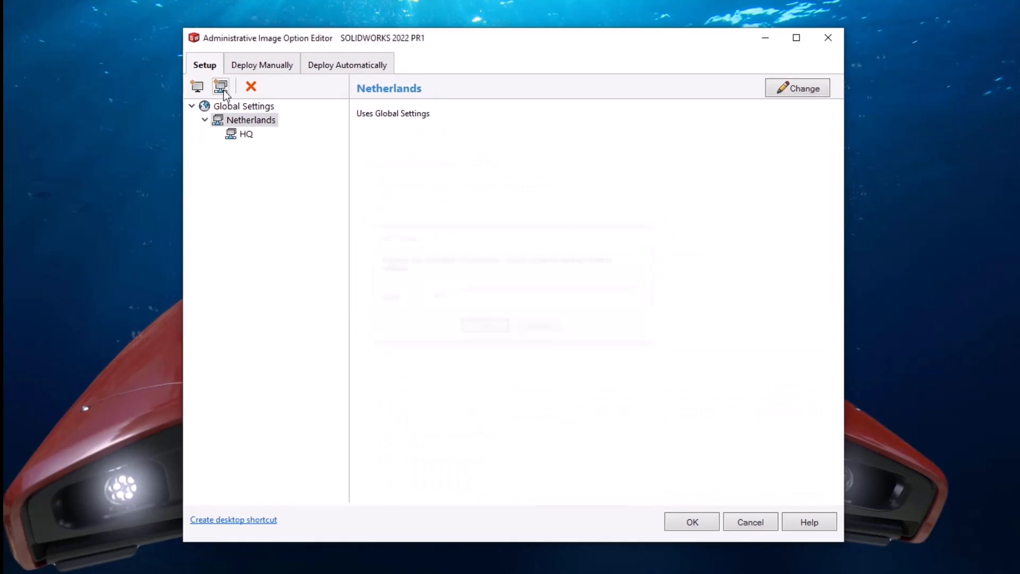
Add a group named Electrical Designers inside the HQ group
click(242, 135)
click(221, 87)
text(Electrical Designers)
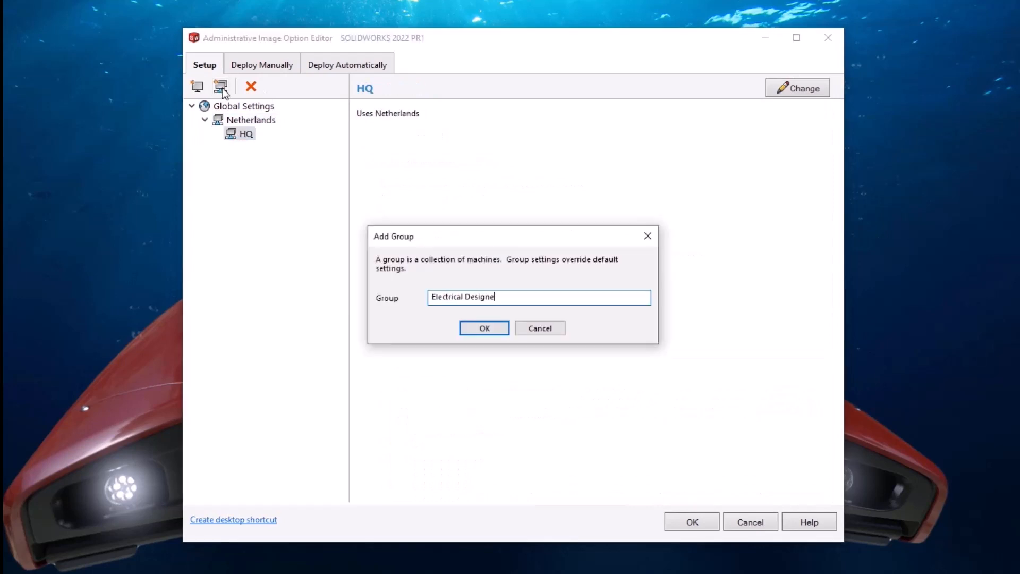
key(Return)
Add the machines NEMO-1111 and NEMO-2222 by machine name to the Electrical Designers group
click(197, 87)
text(NEMO-1111)
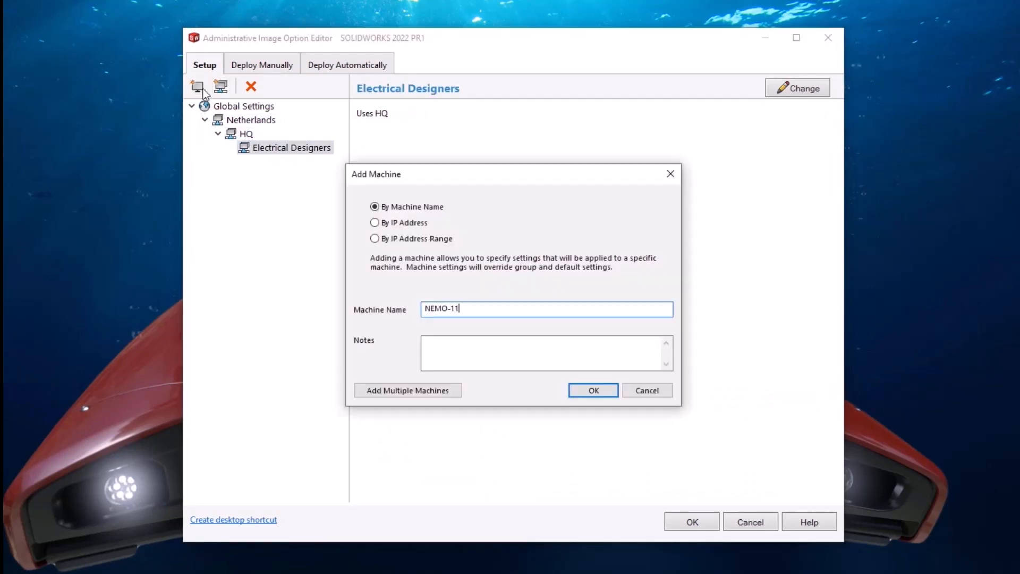
key(Return)
click(199, 88)
text(NEMO-2222)
key(Return)
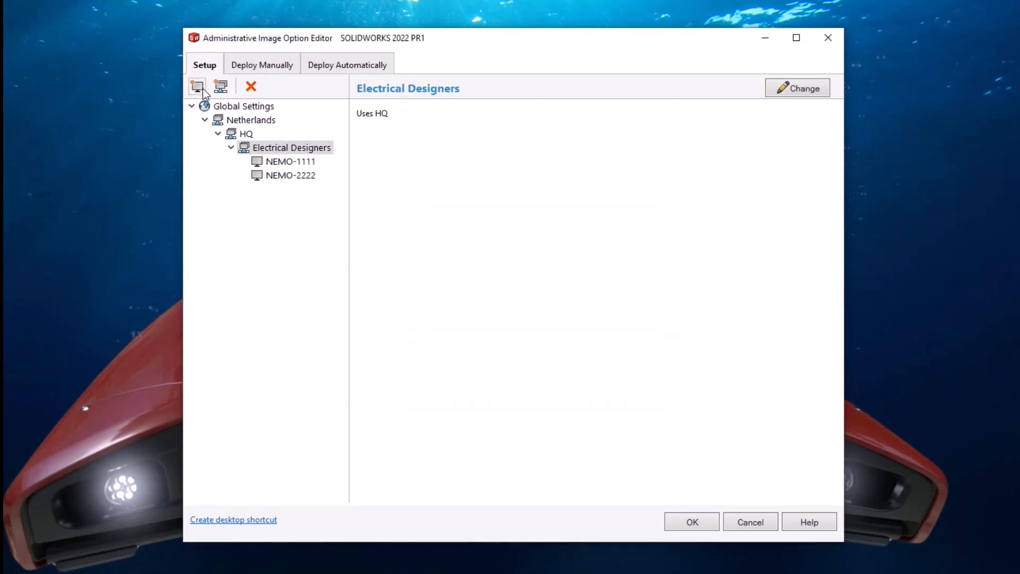
Add a group named Mechanical Designers and move it into the HQ group
click(221, 88)
text(Mechanical Designers)
key(Return)
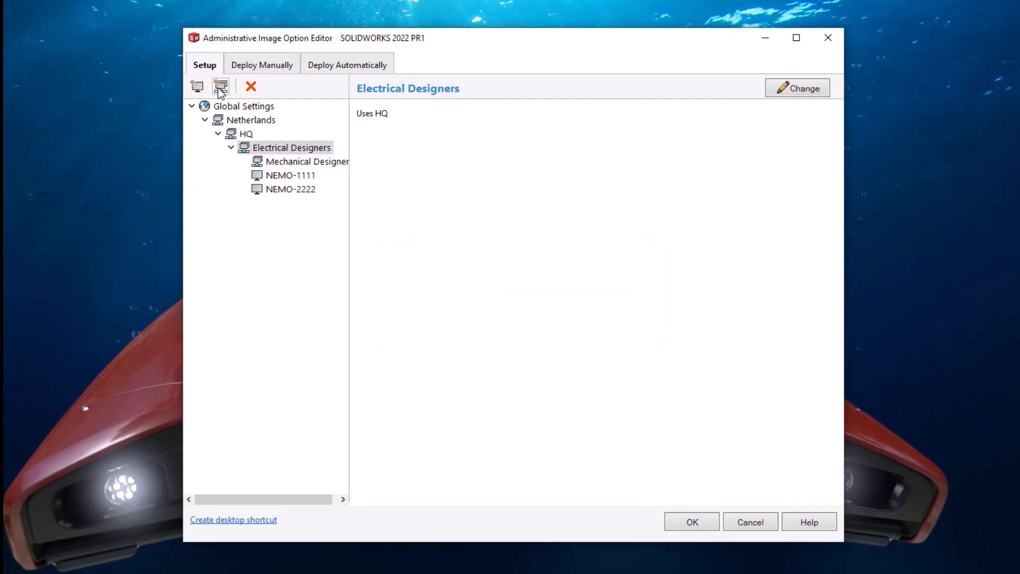
drag(272, 160, 244, 139)
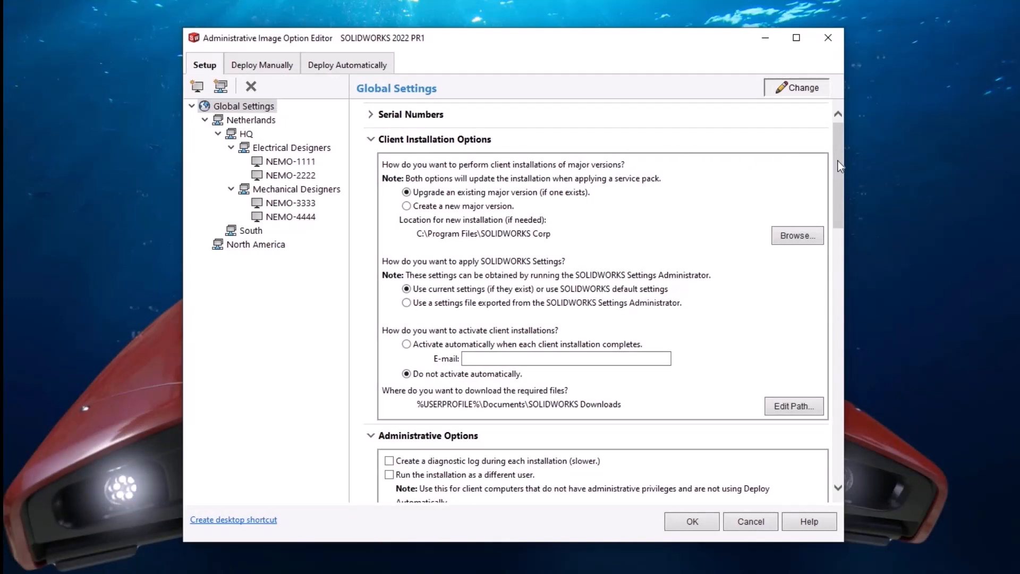
In Global Settings, exclude SOLIDWORKS Plastics, Electrical, Composer Player, CAM and Manage Client from the software to install
drag(837, 160, 838, 302)
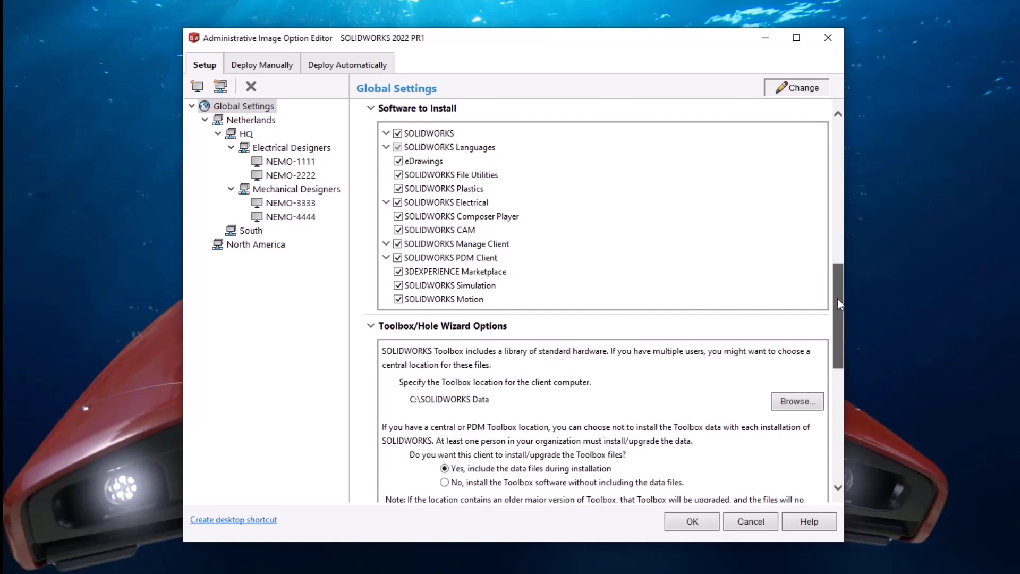
drag(838, 298, 838, 299)
click(398, 188)
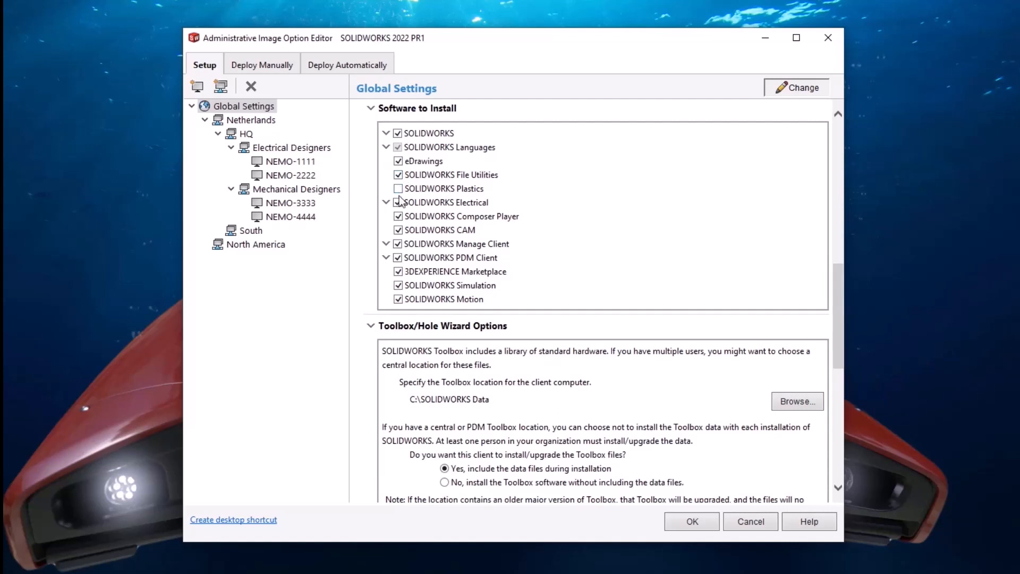
click(397, 201)
click(398, 215)
click(397, 229)
click(397, 243)
Enable setting up the vault view after installation in the global SOLIDWORKS PDM Client options
drag(837, 313, 840, 412)
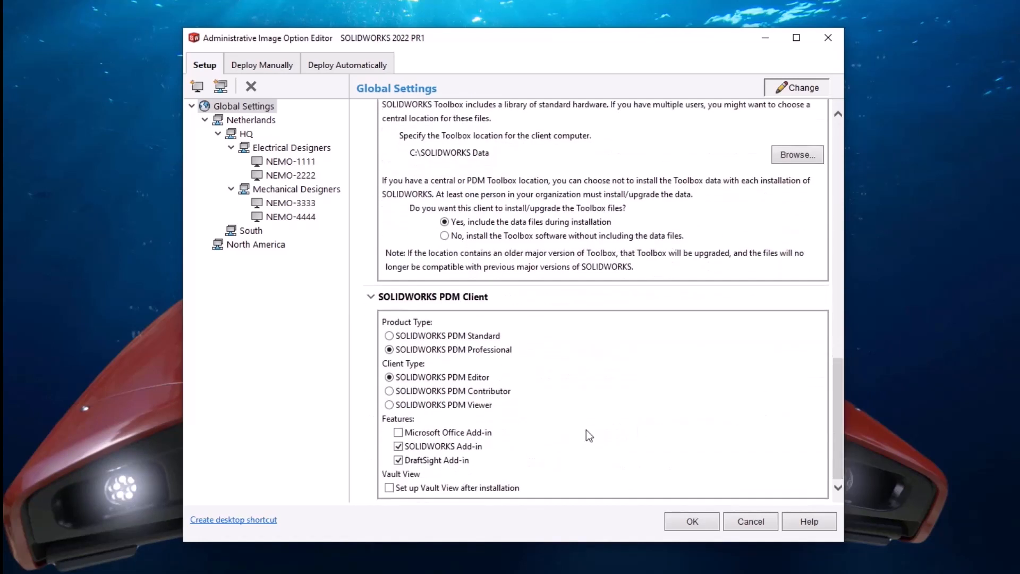
click(389, 488)
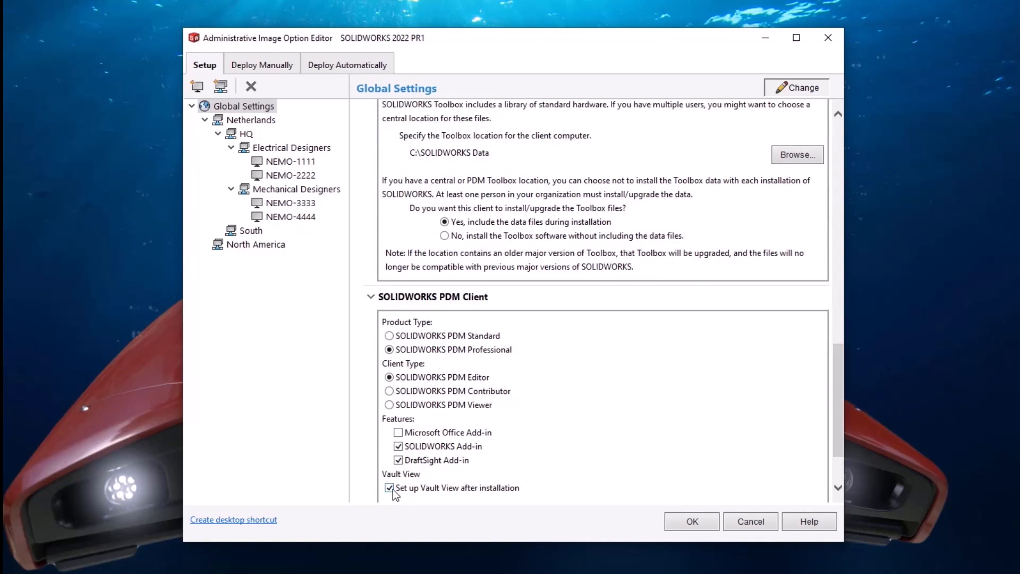
drag(840, 419, 837, 472)
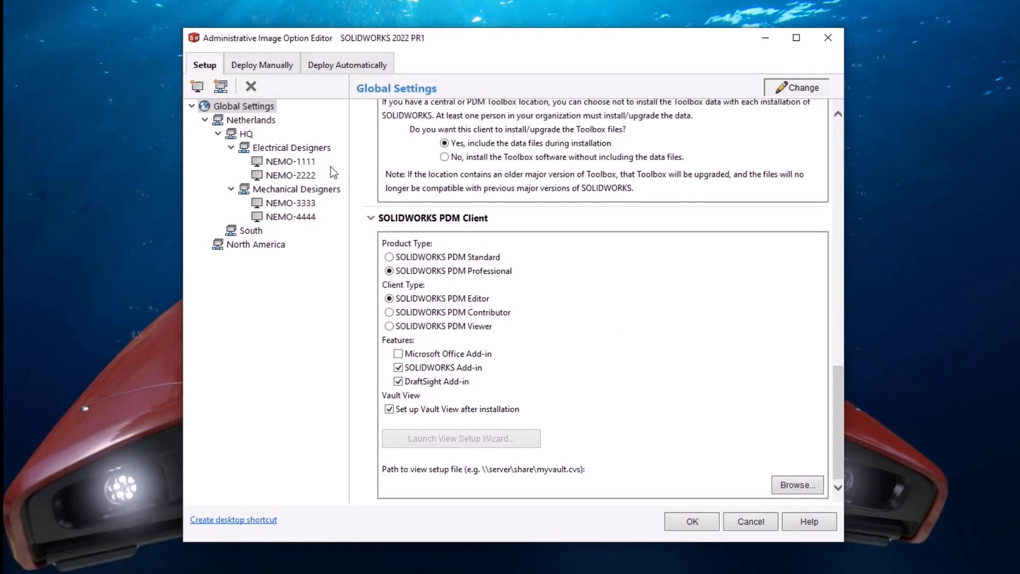
Include Electrical Client in the software to install for the Electrical Designers group and show its Electrical client options
click(305, 148)
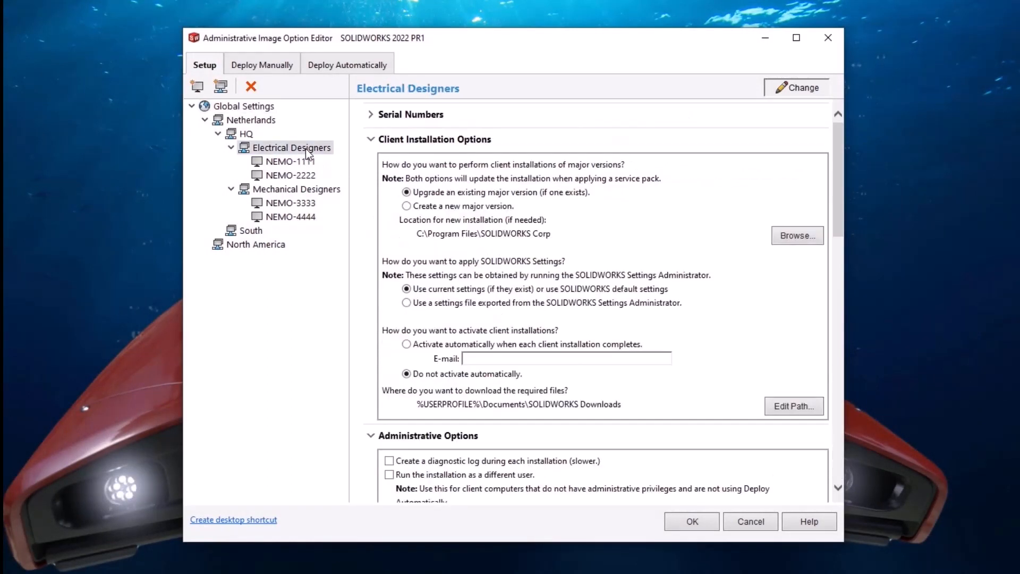
drag(839, 173, 828, 301)
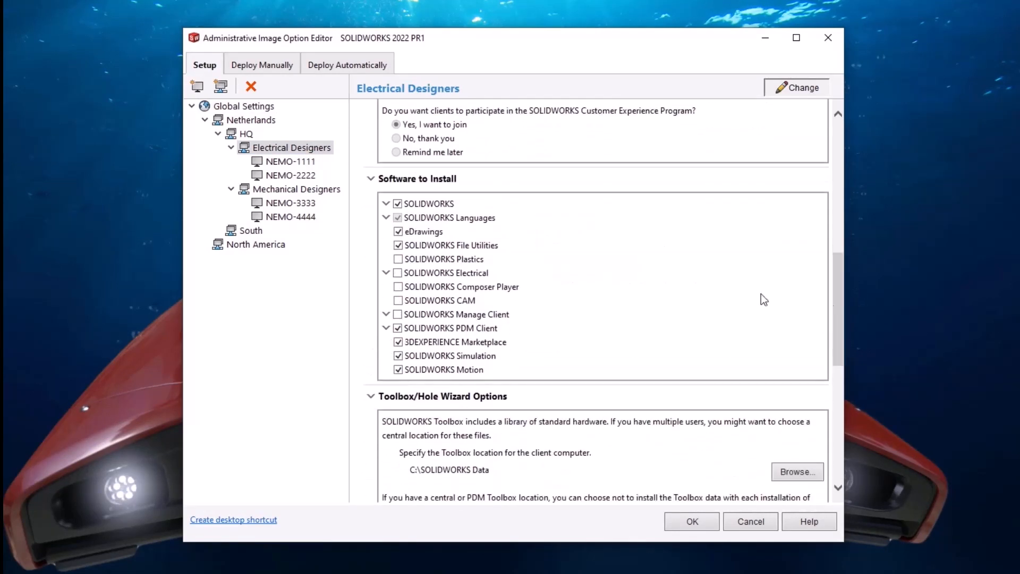
click(386, 272)
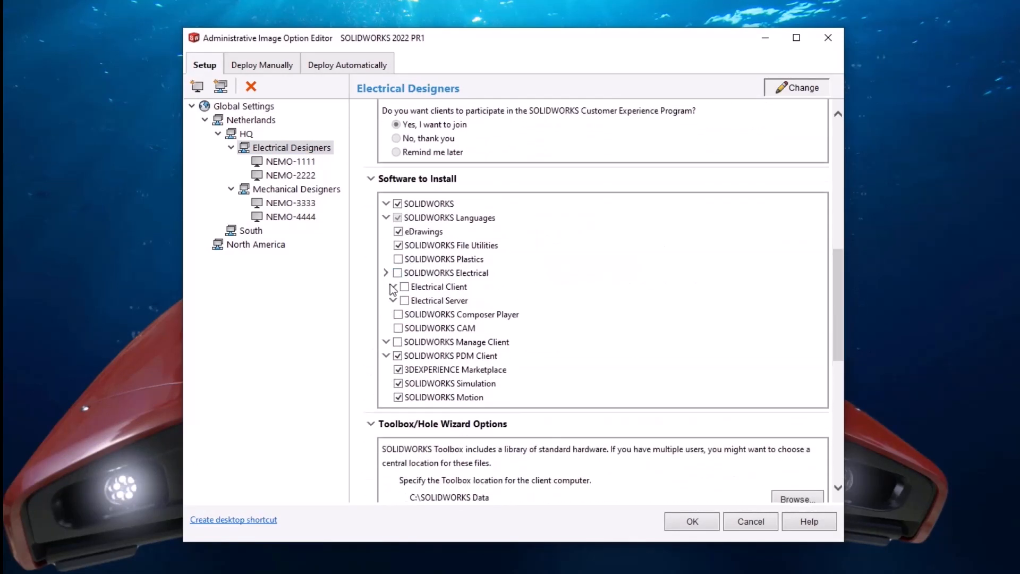
click(403, 287)
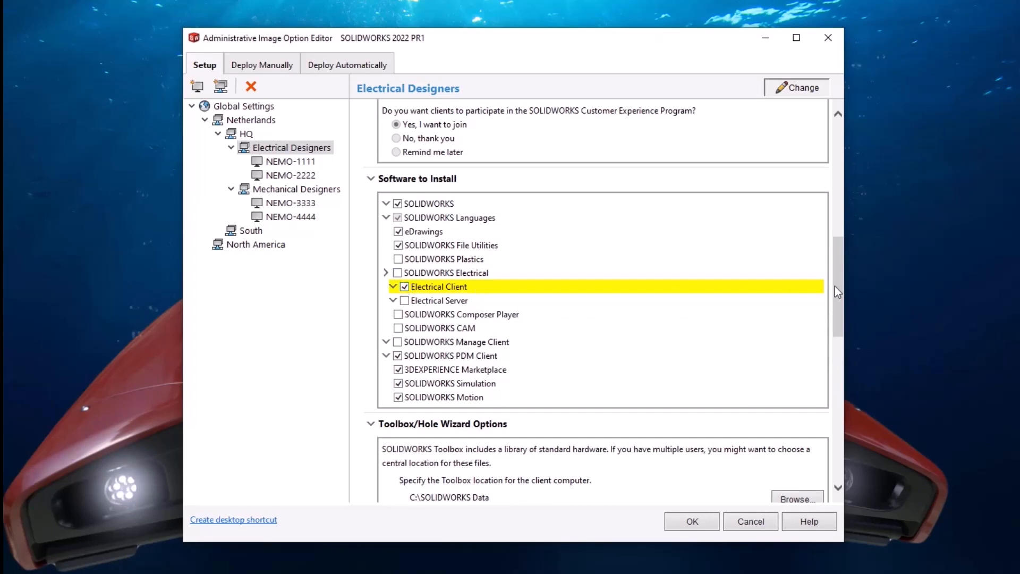
drag(835, 288, 843, 433)
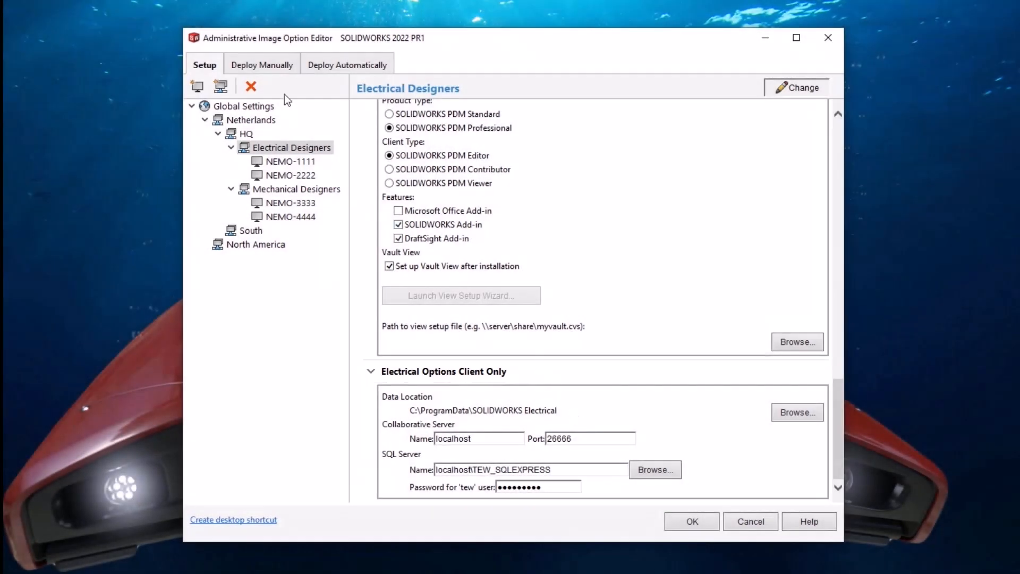
Review the manual deployment list, and mark the Electrical Designers group for automatic deployment
click(276, 68)
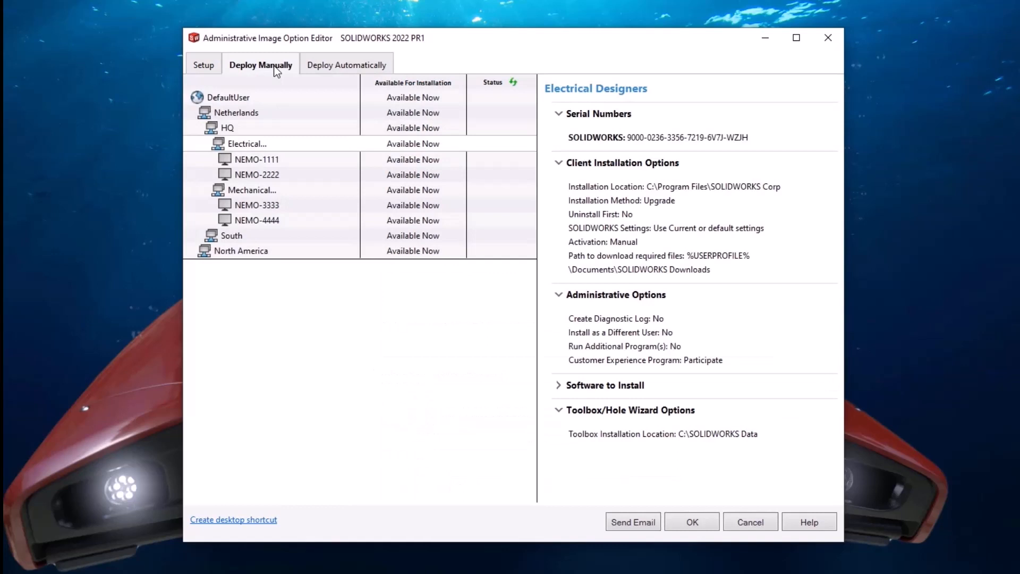
click(368, 64)
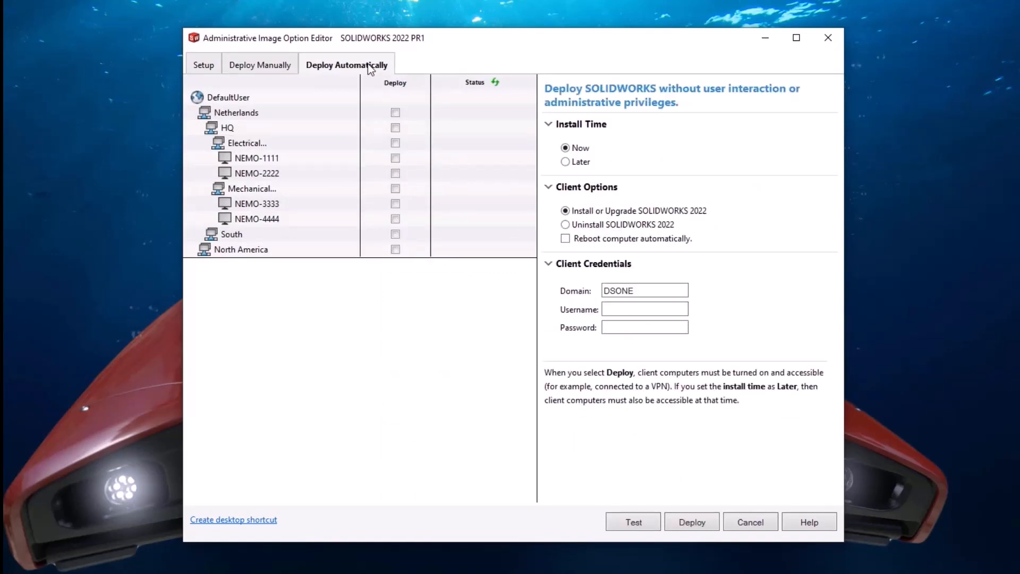
click(395, 143)
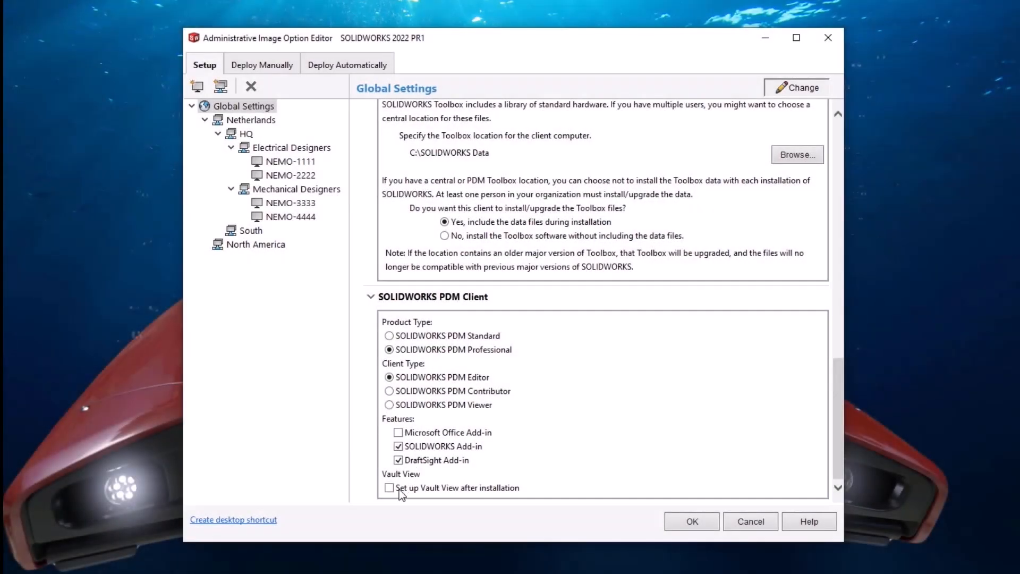
Turn on the vault view setup in Global Settings again and move the Mechanical Designers group under HQ
click(391, 488)
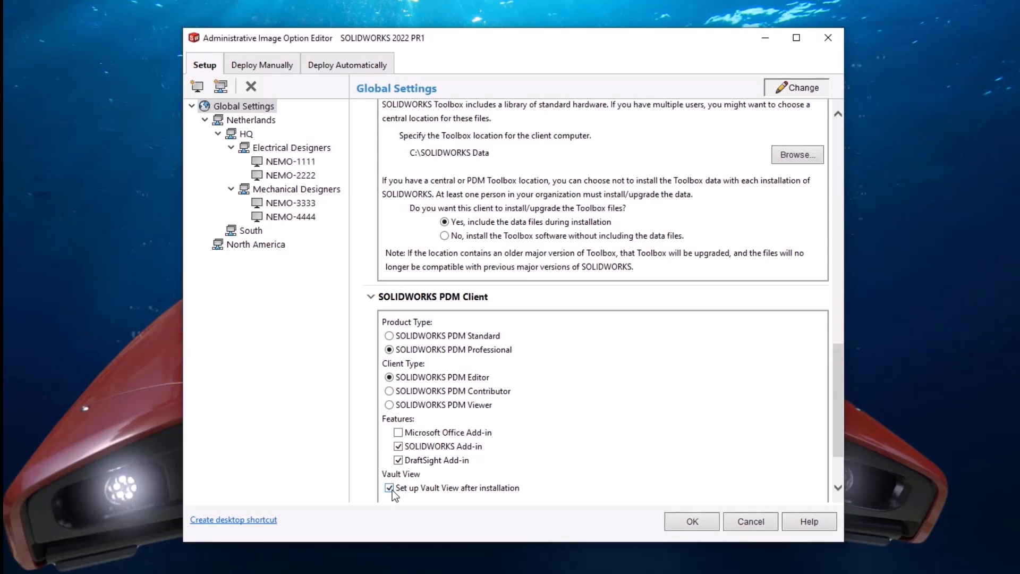
drag(839, 417, 838, 473)
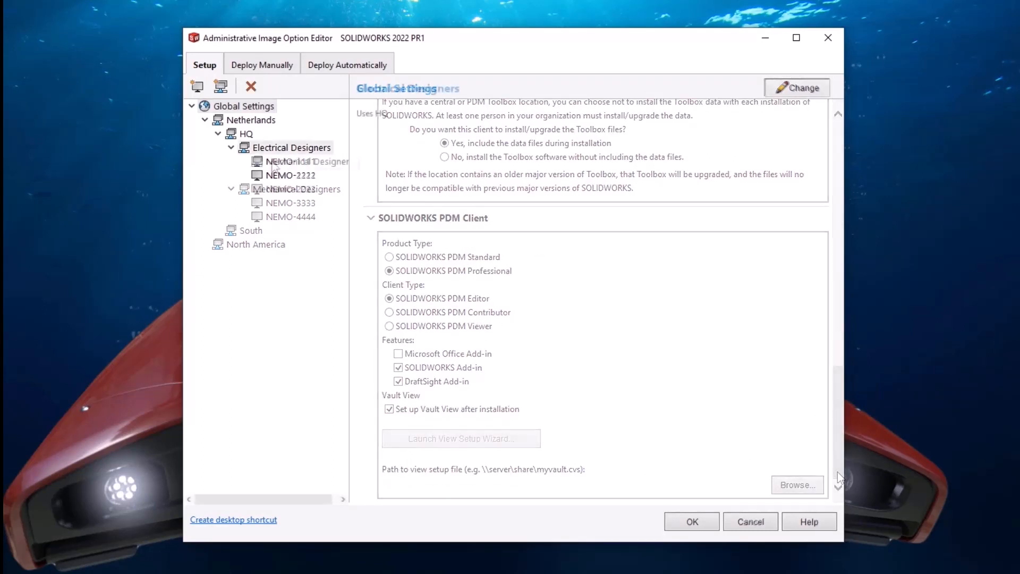
drag(287, 161, 243, 139)
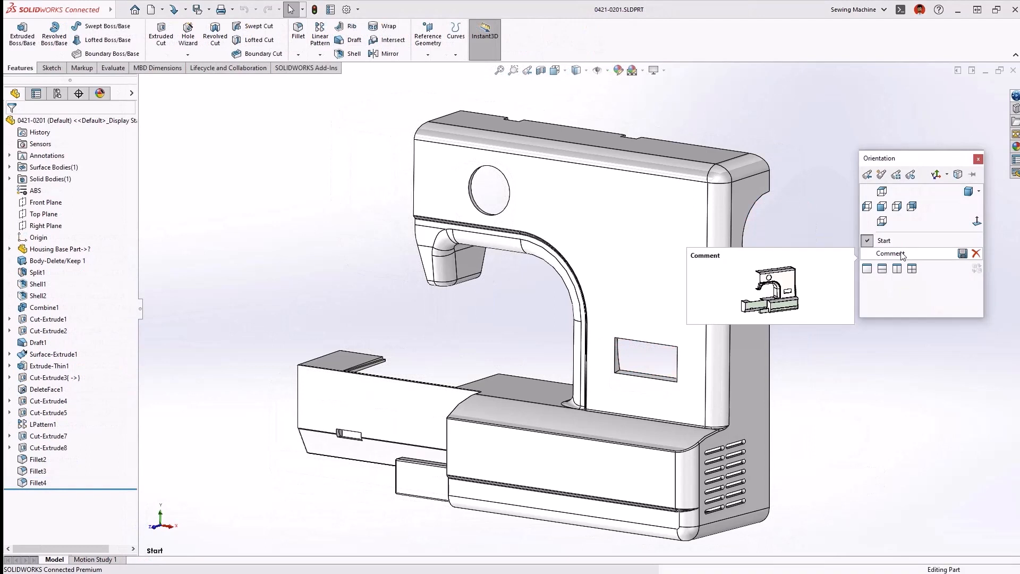
In part 0421-0201, switch to the saved Comment view and add the comment "Insert a safety decal here" to the Housing Base Part feature
click(901, 254)
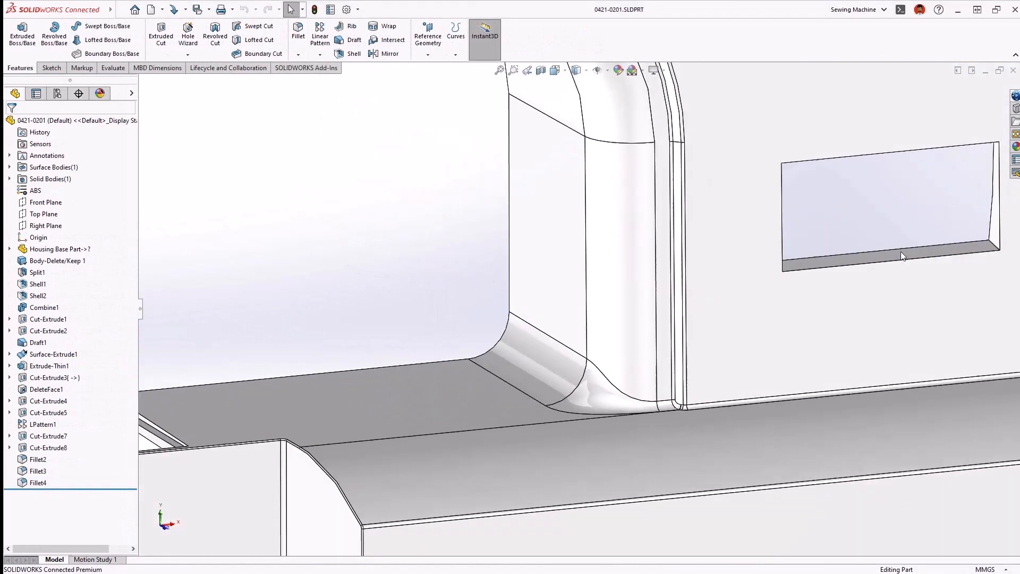
click(495, 260)
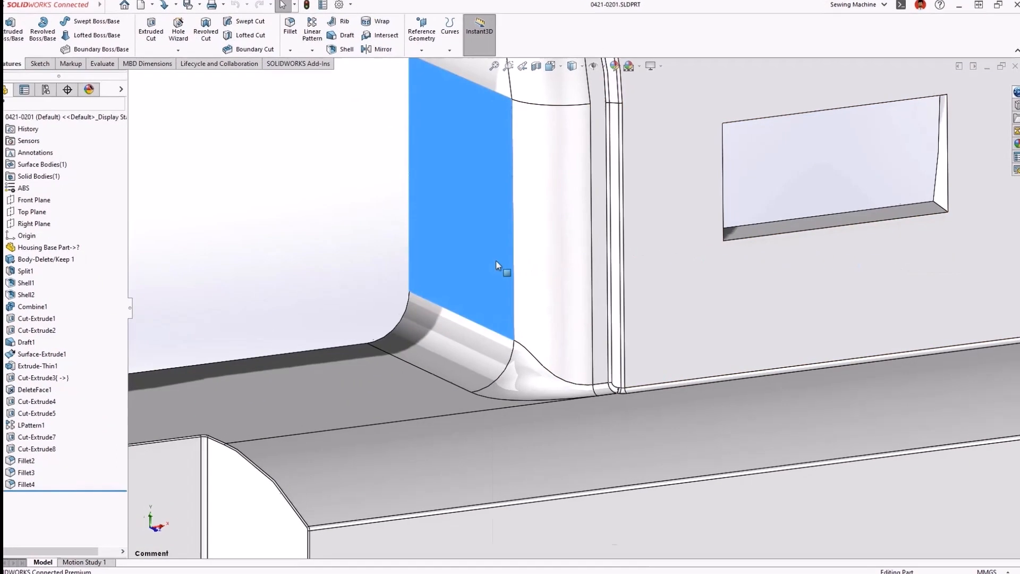
right_click(496, 260)
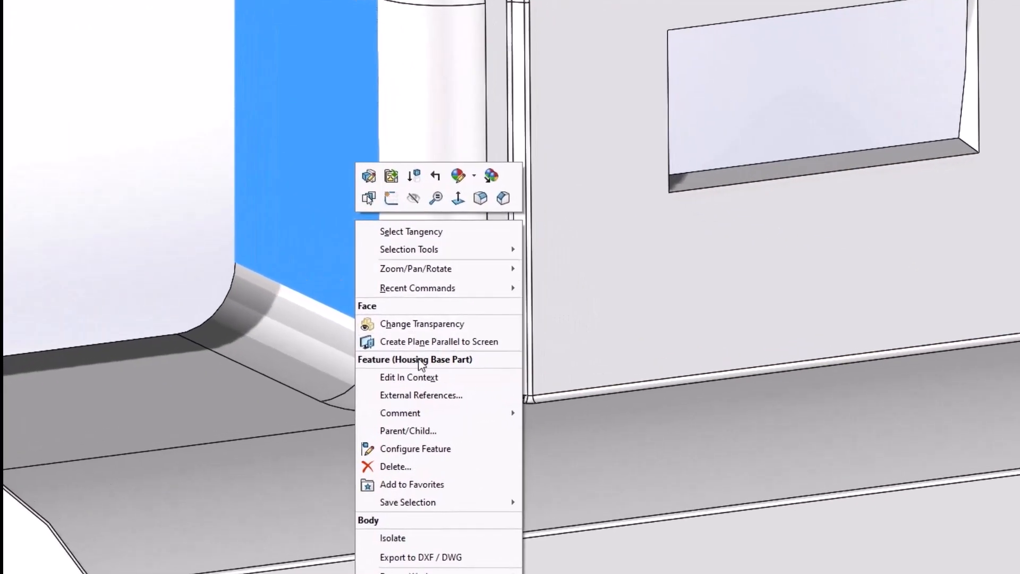
mouse_move(442, 414)
click(575, 413)
text(Insert a saf)
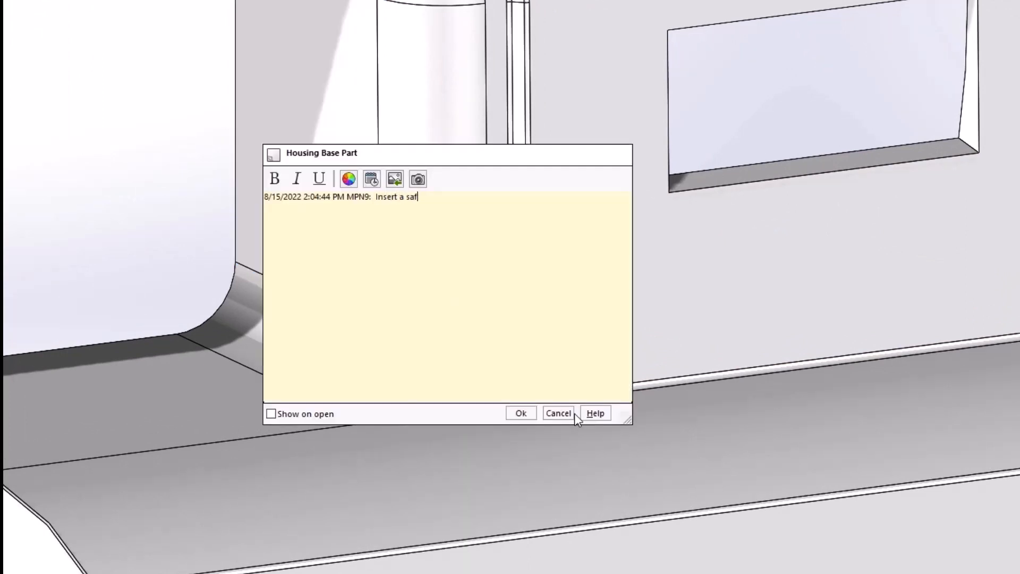
text(ety decal here)
Make the word "safety" bold in the comment and insert a screenshot of the current model view
click(275, 179)
click(418, 180)
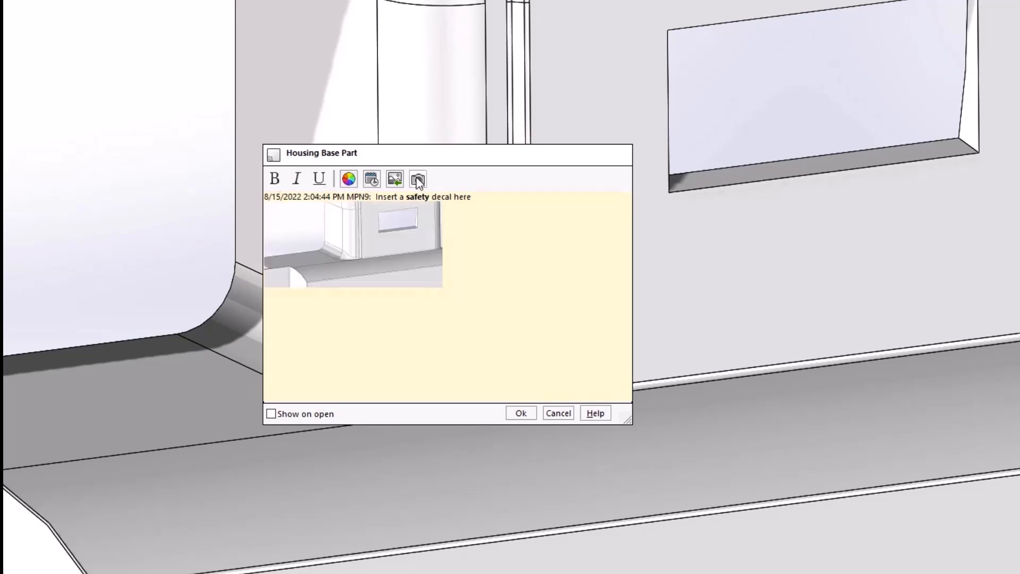
Insert the image caution.png into the Housing Base Part comment and give the comment the High Priority background color
click(396, 179)
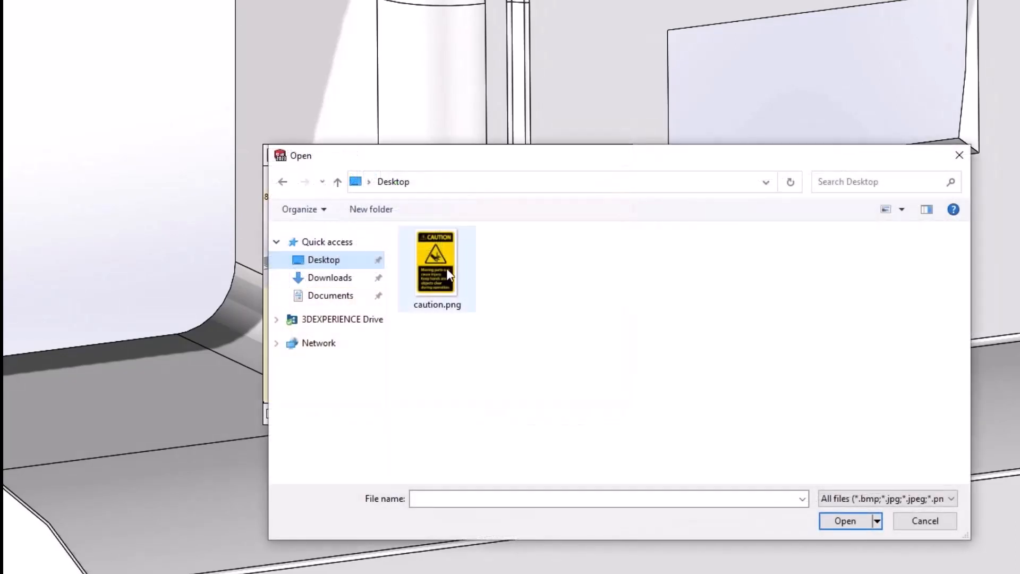
double_click(437, 265)
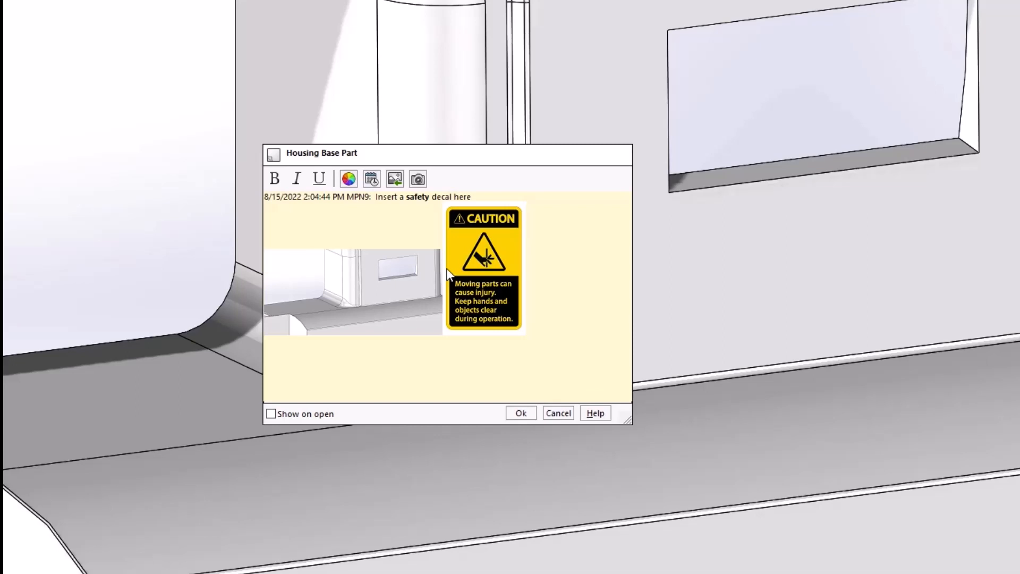
click(348, 180)
click(392, 220)
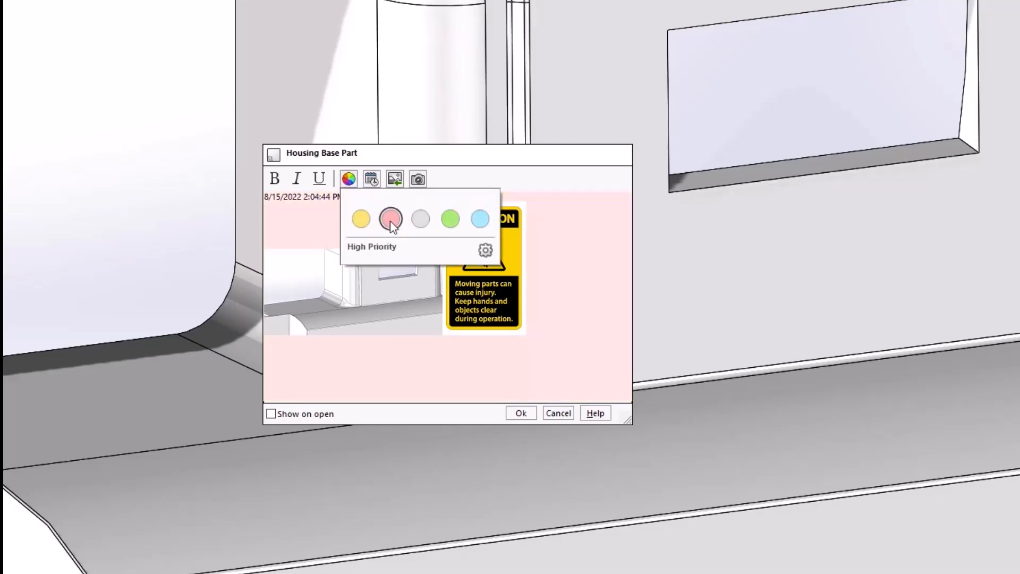
click(419, 221)
click(450, 219)
click(479, 220)
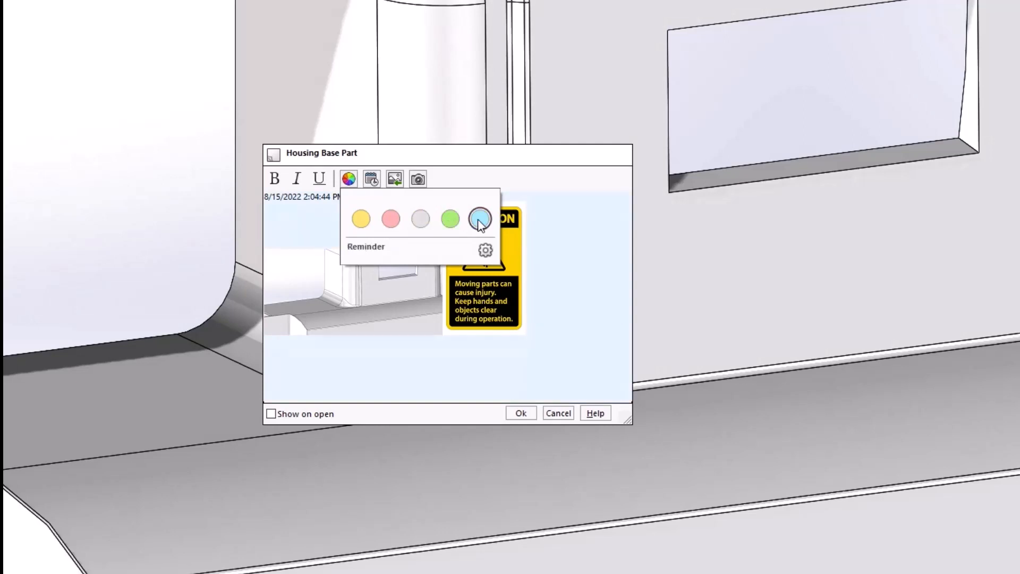
click(392, 225)
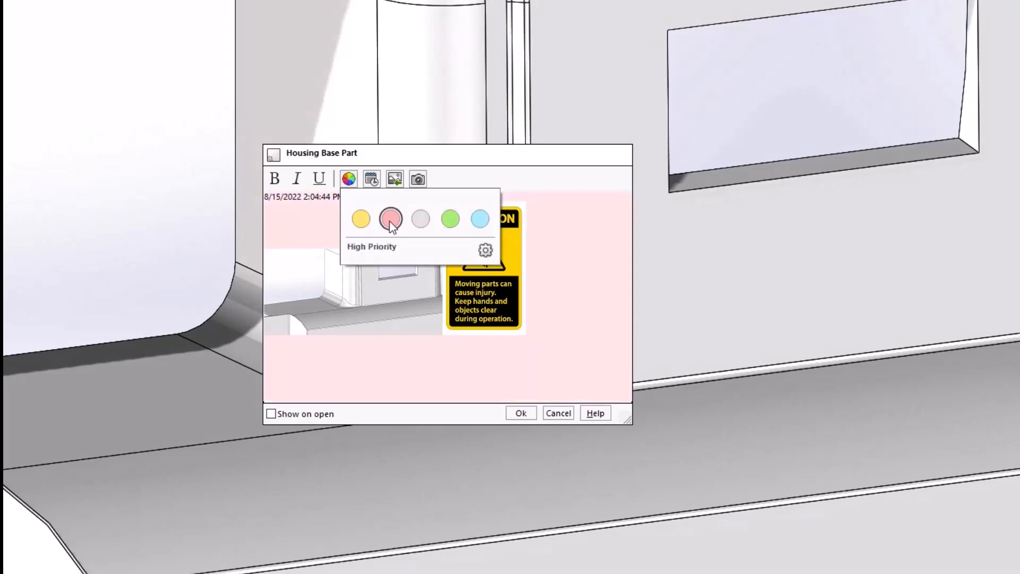
Rename the High Priority comment background color to Safety in the document's Model Display properties
click(484, 250)
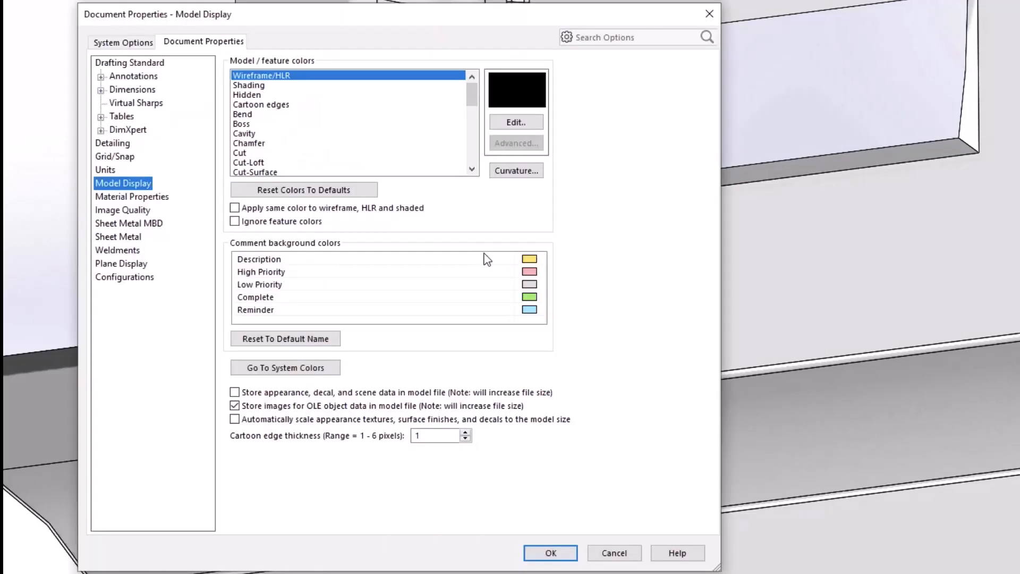
double_click(315, 272)
text(Sa)
key(Return)
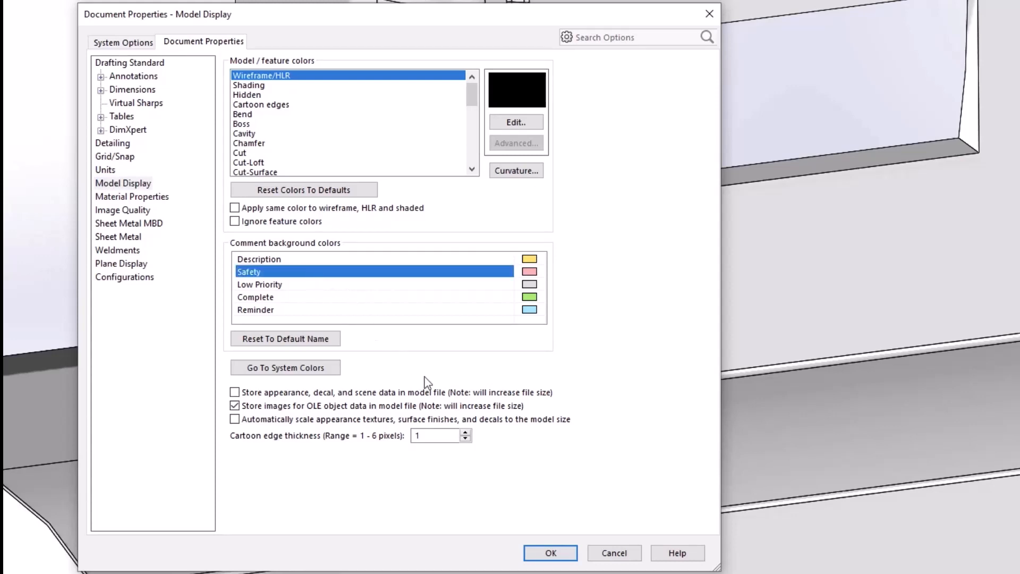
click(551, 556)
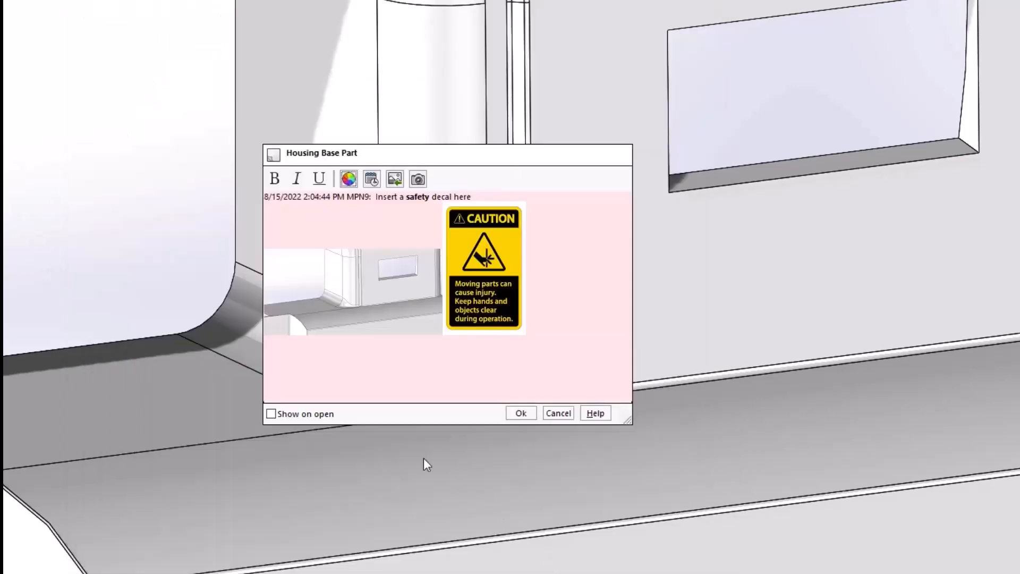
Set the comment to show on open, reopen part 0421-0201, and accept the comments shown at opening
click(329, 416)
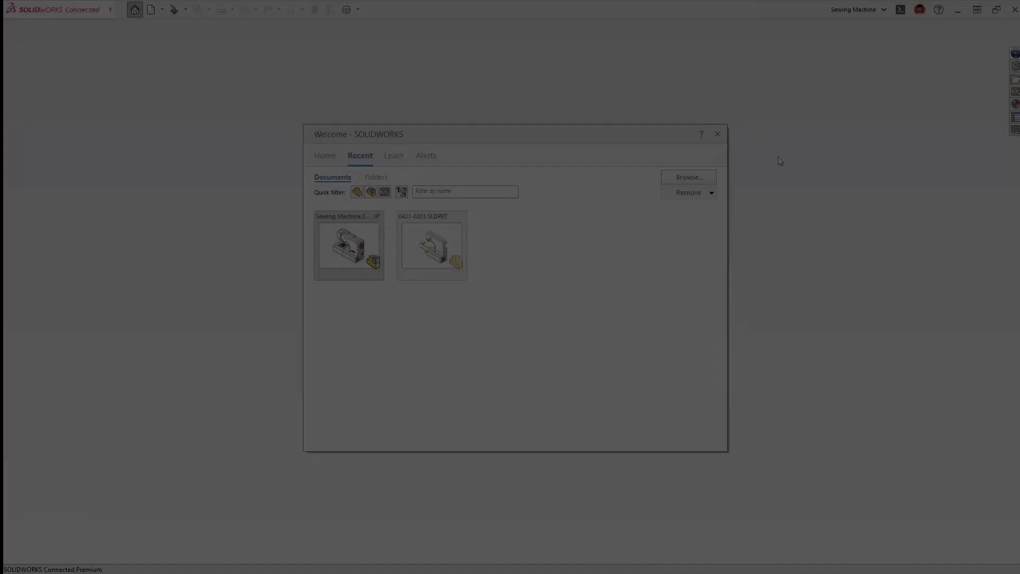
click(431, 247)
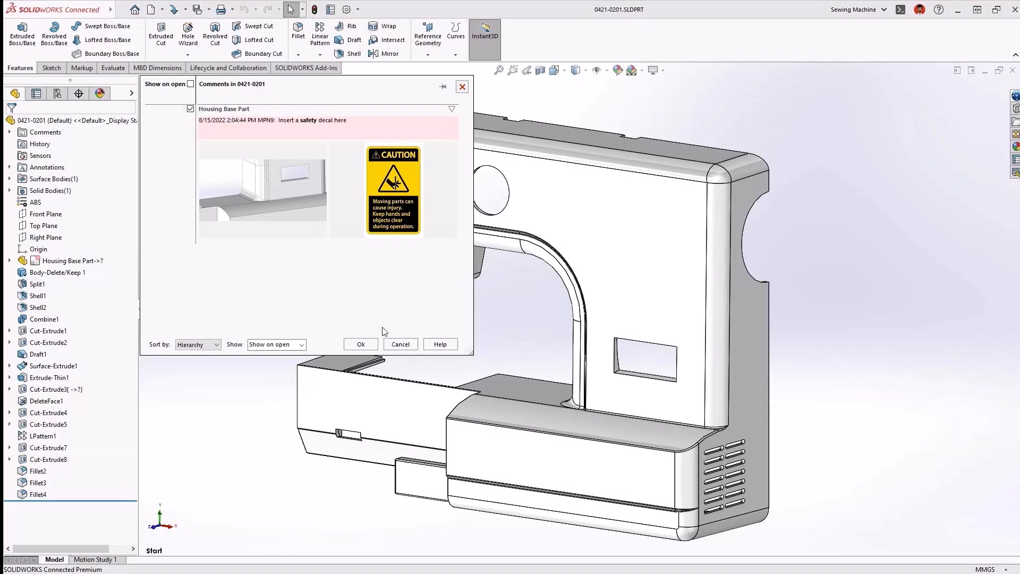
click(361, 344)
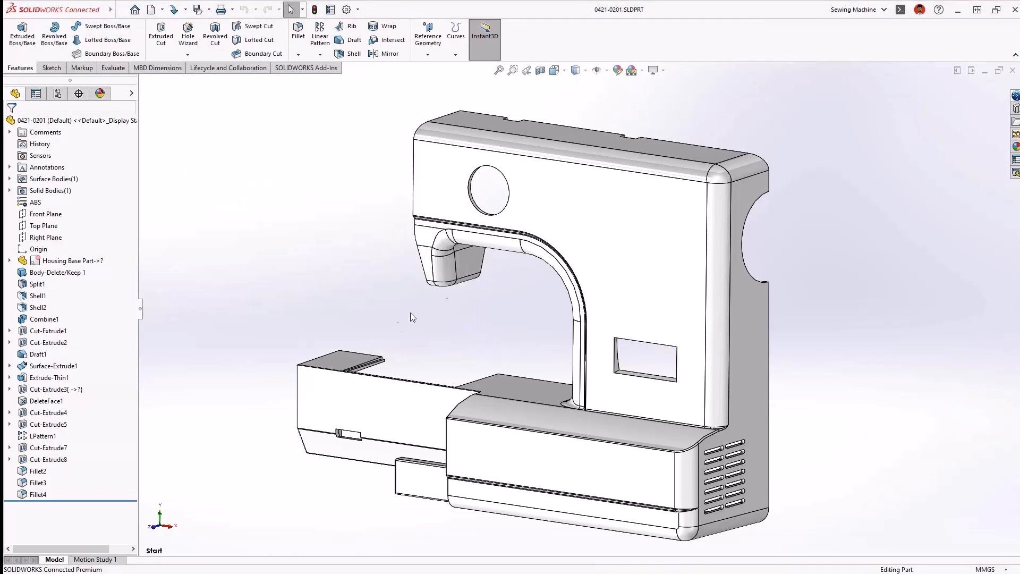
Open the list of toolbars available for display
right_click(642, 48)
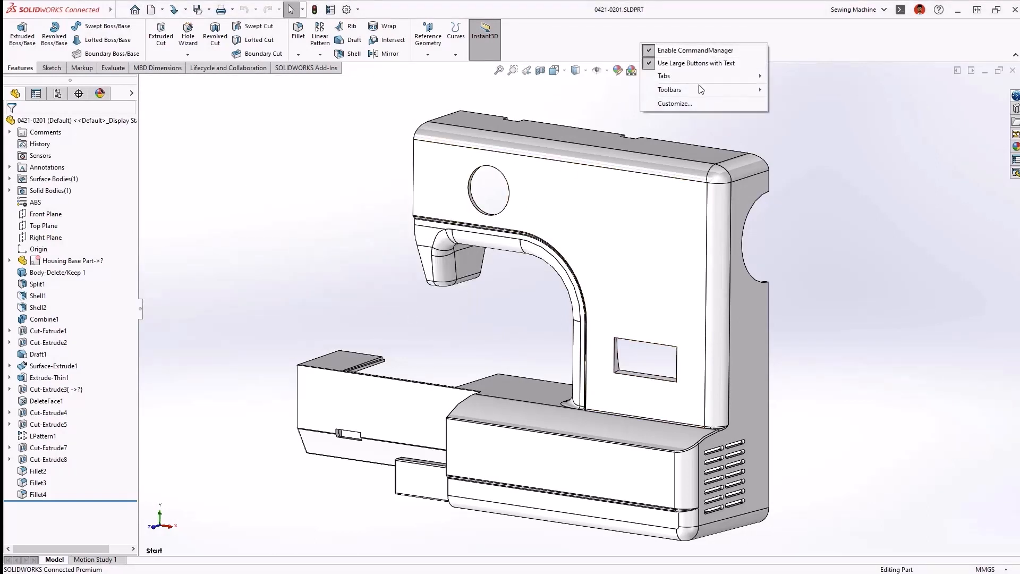
mouse_move(704, 91)
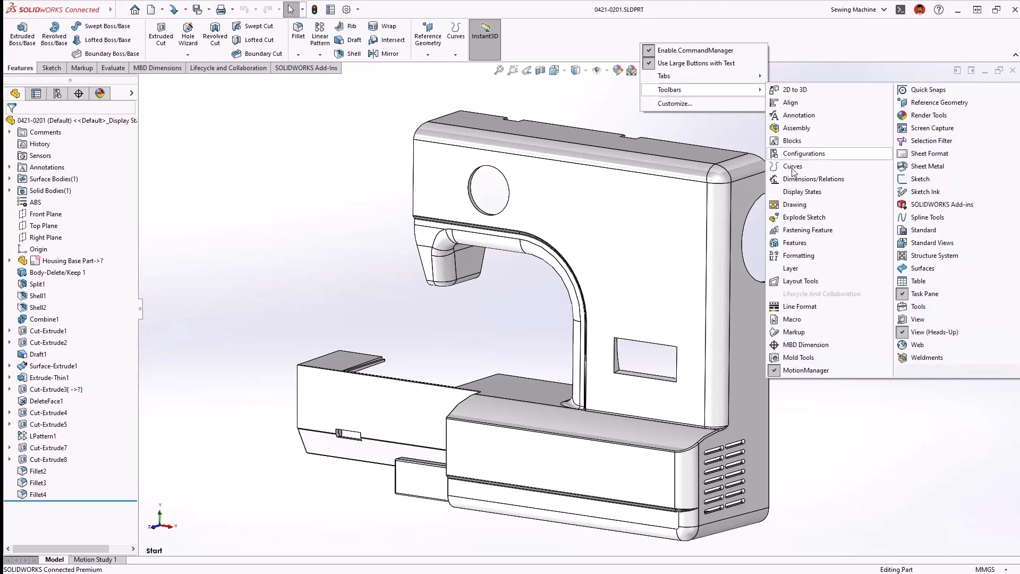
Show the Macro, Selection Filter, Sketch, Standard Views and View toolbars
click(835, 321)
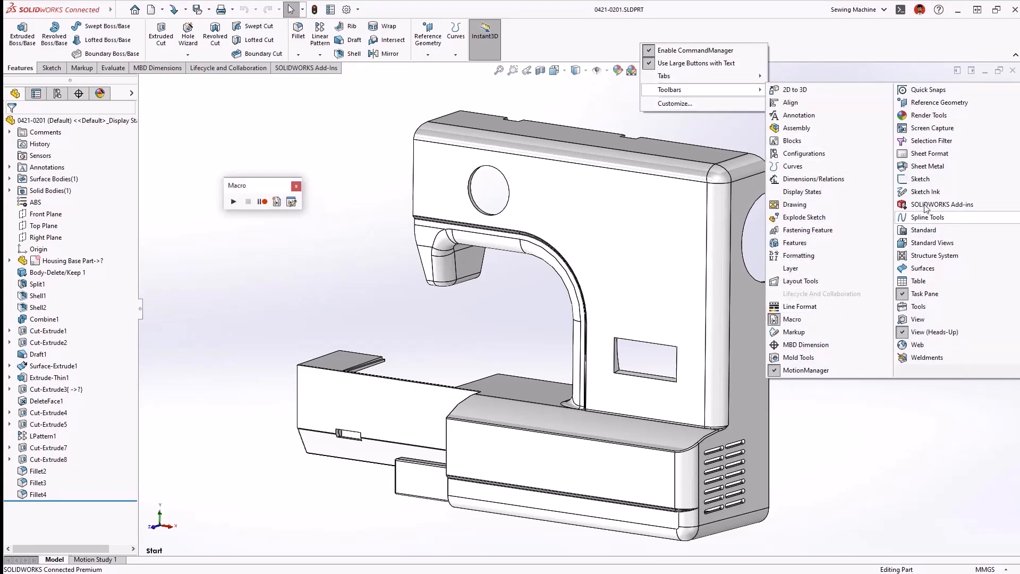
click(947, 142)
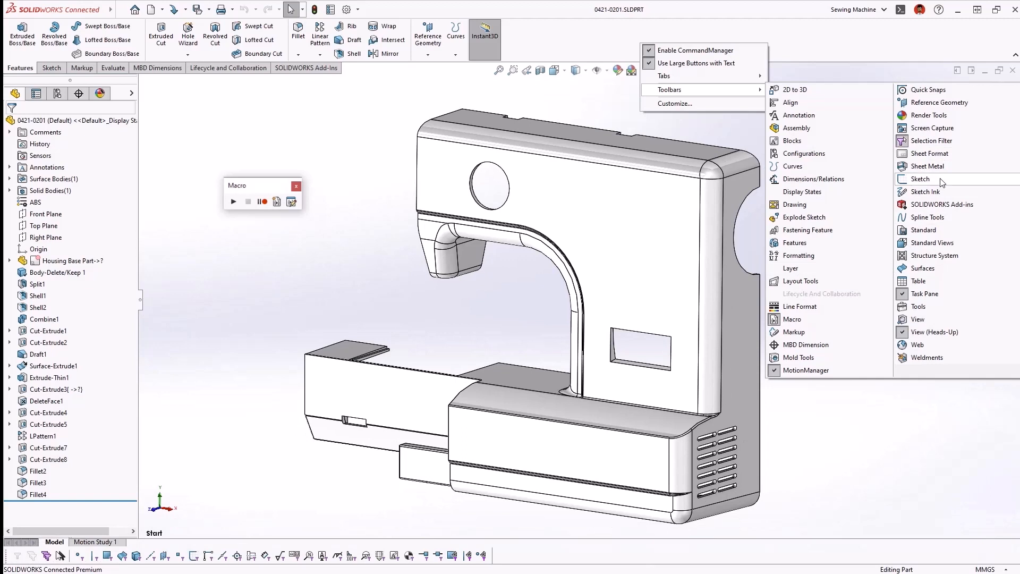
click(941, 181)
click(938, 244)
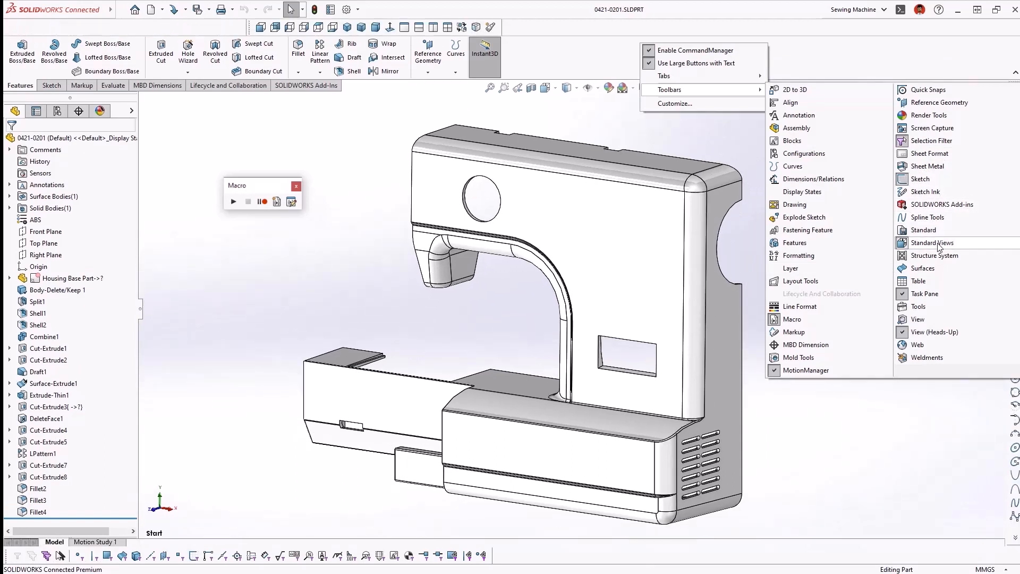
click(938, 319)
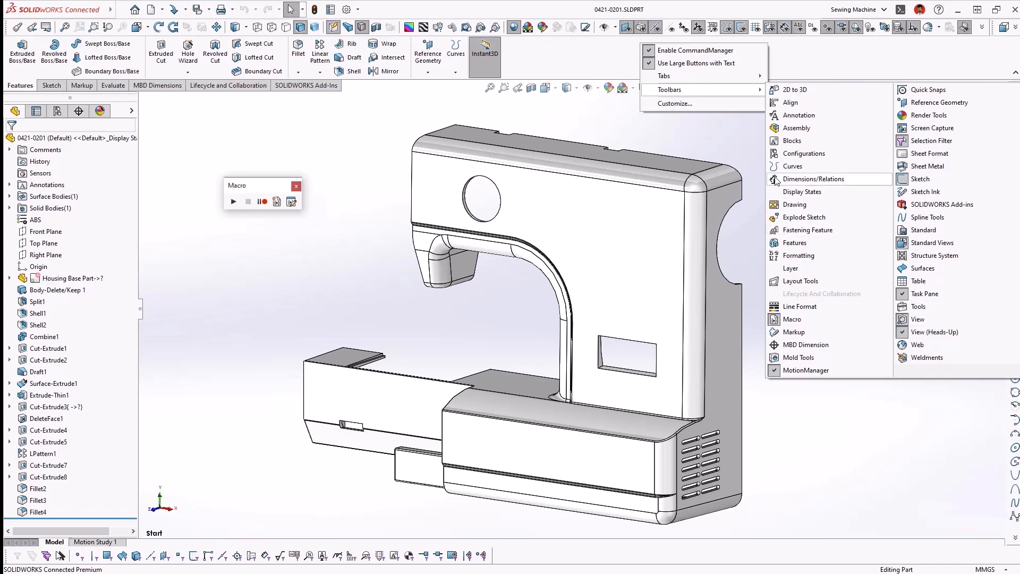
Reset the toolbars to their factory defaults through the interface customization settings
click(697, 103)
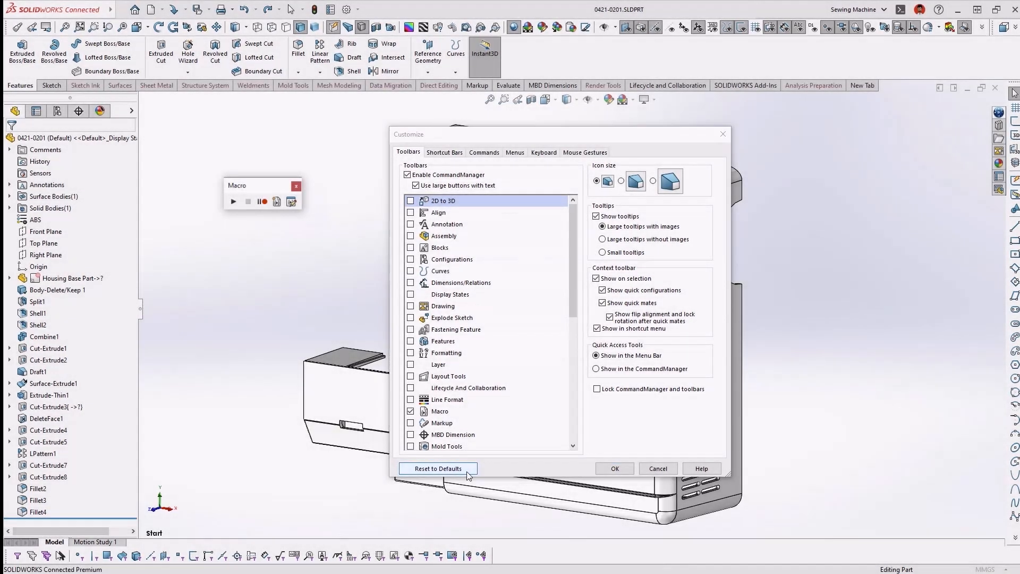
click(467, 469)
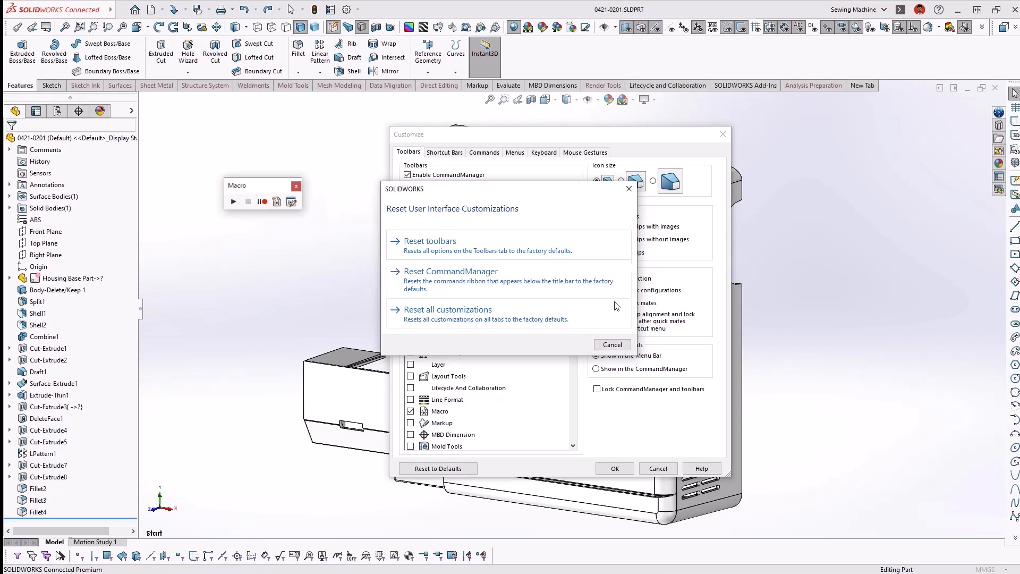
click(611, 249)
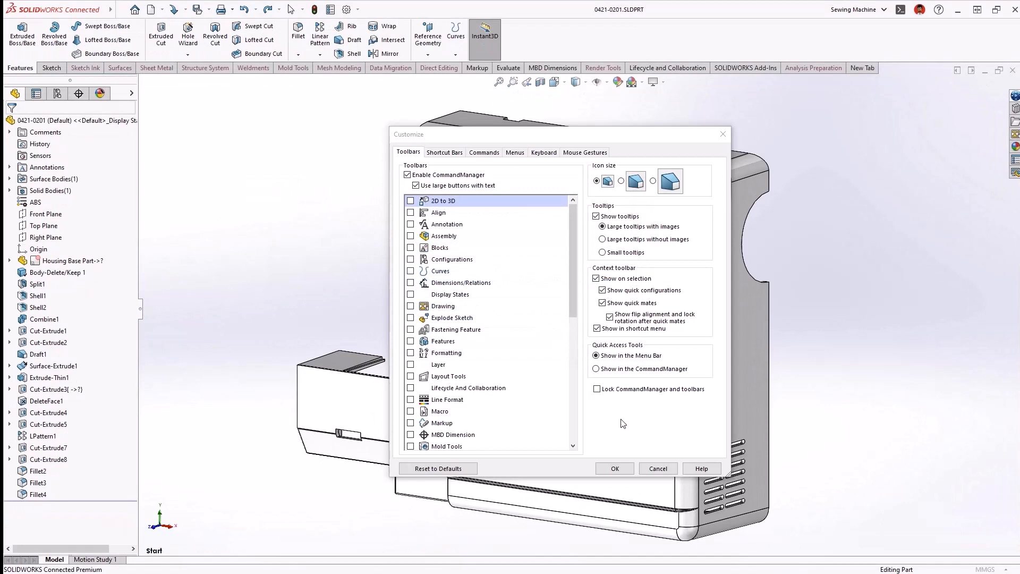
click(625, 470)
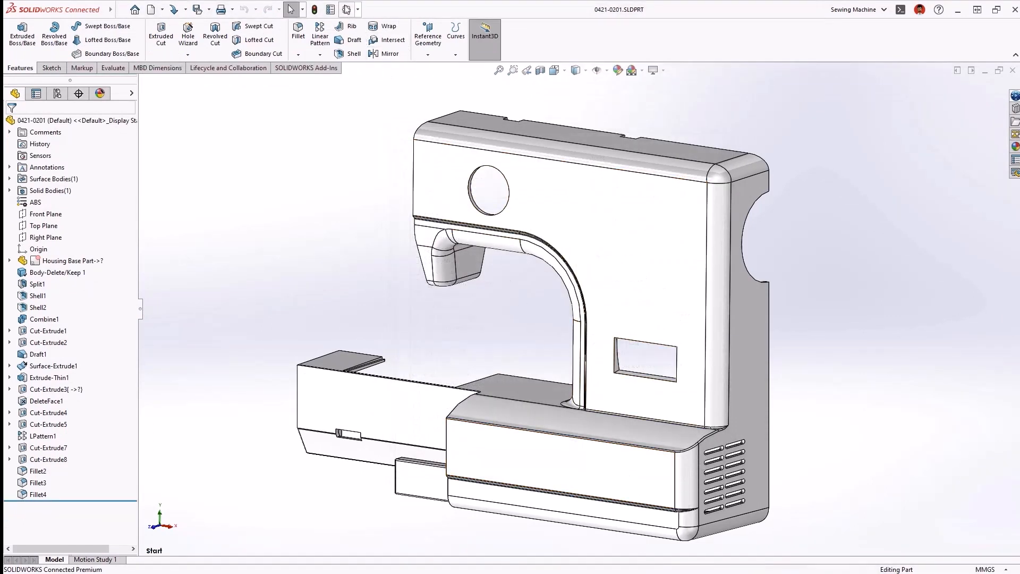
Review the Performance system options down to the Enhanced graphics performance setting
click(346, 9)
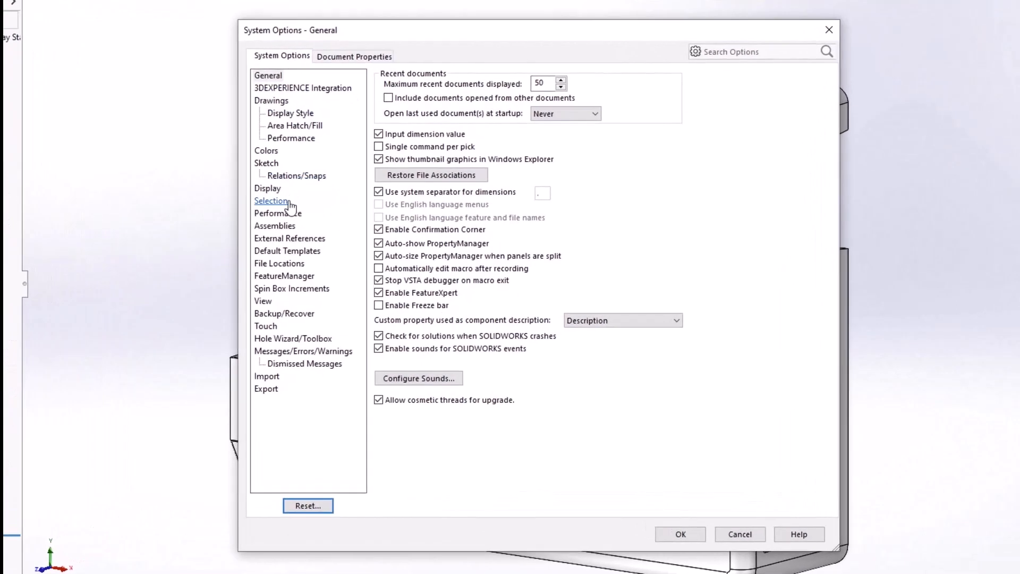
click(290, 214)
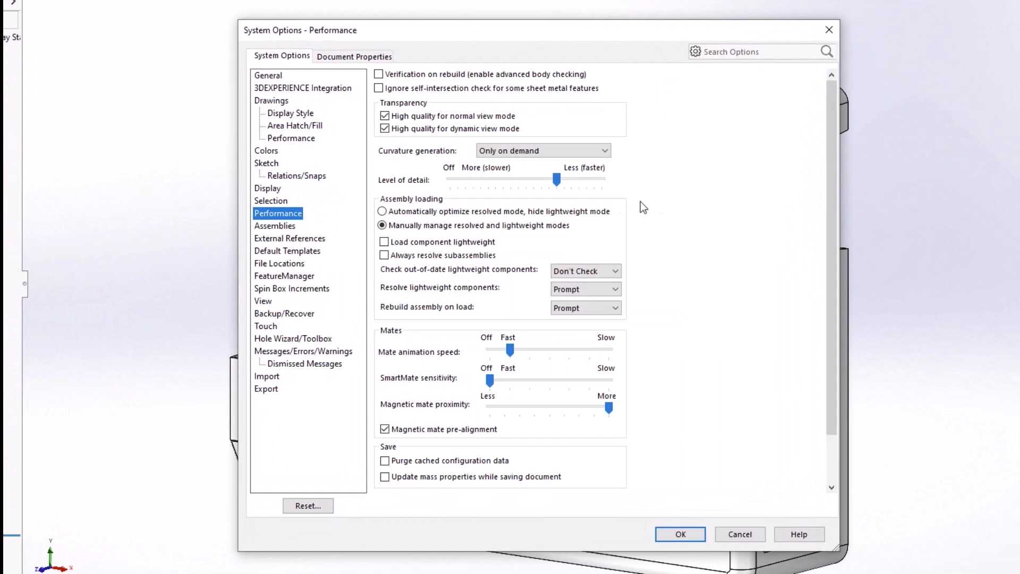
drag(827, 203, 833, 264)
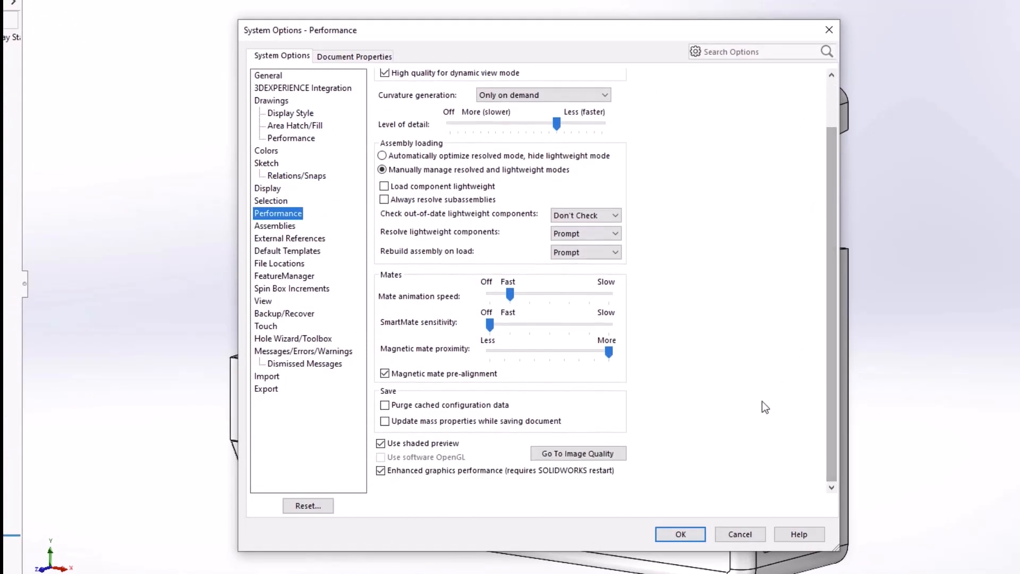
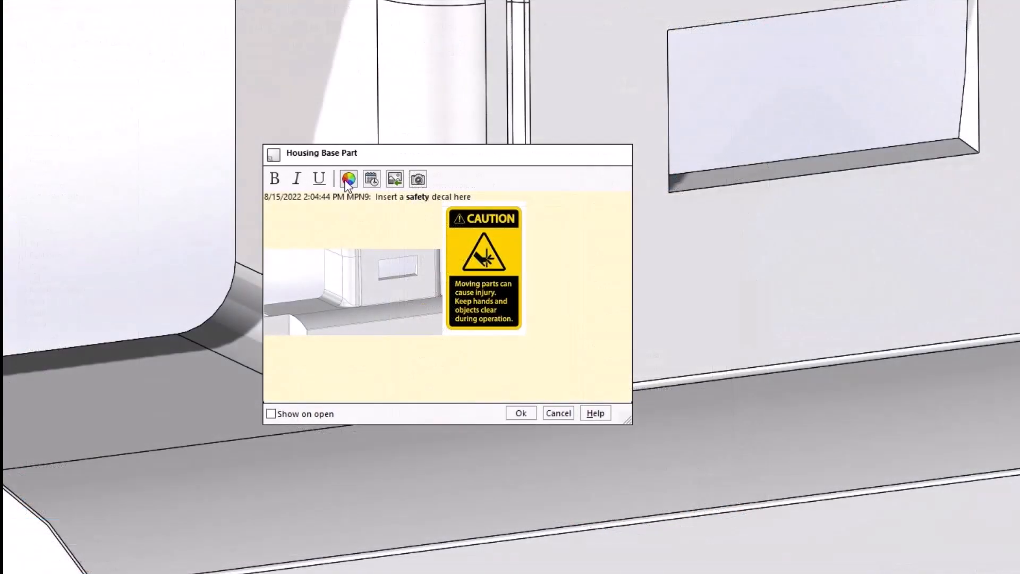
Change the colour of the Housing Base Part comment that asks for a safety decal
click(348, 180)
click(390, 220)
click(420, 221)
click(449, 220)
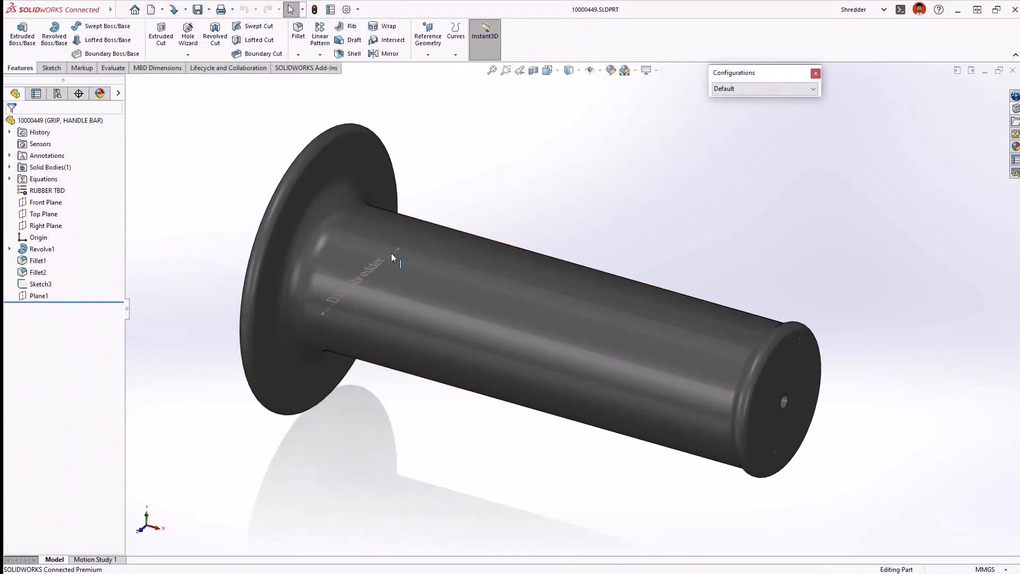
Wrap the DTV Shredder text sketch onto the grip's cylindrical face with the Scribe wrap type
click(393, 253)
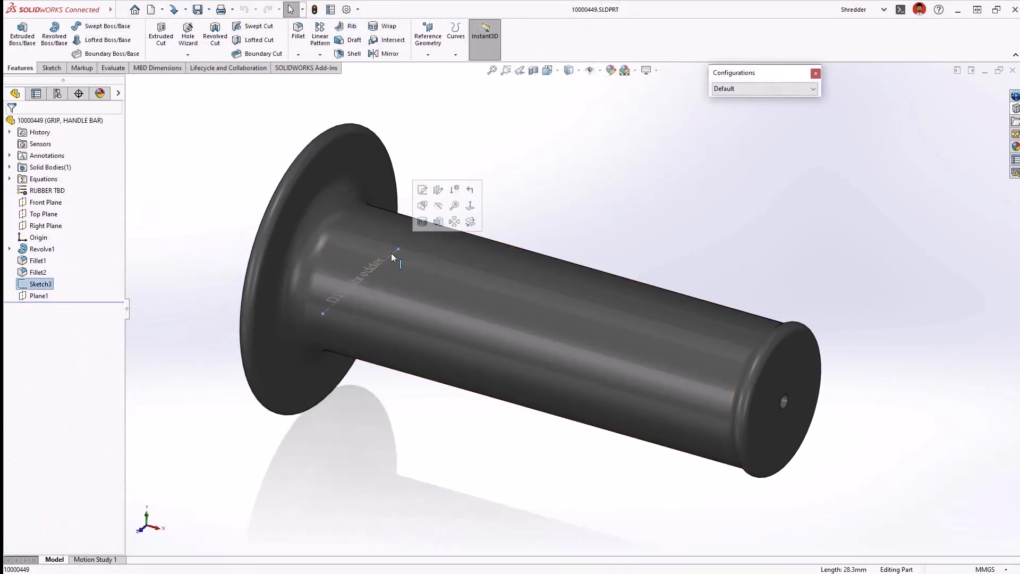
click(423, 230)
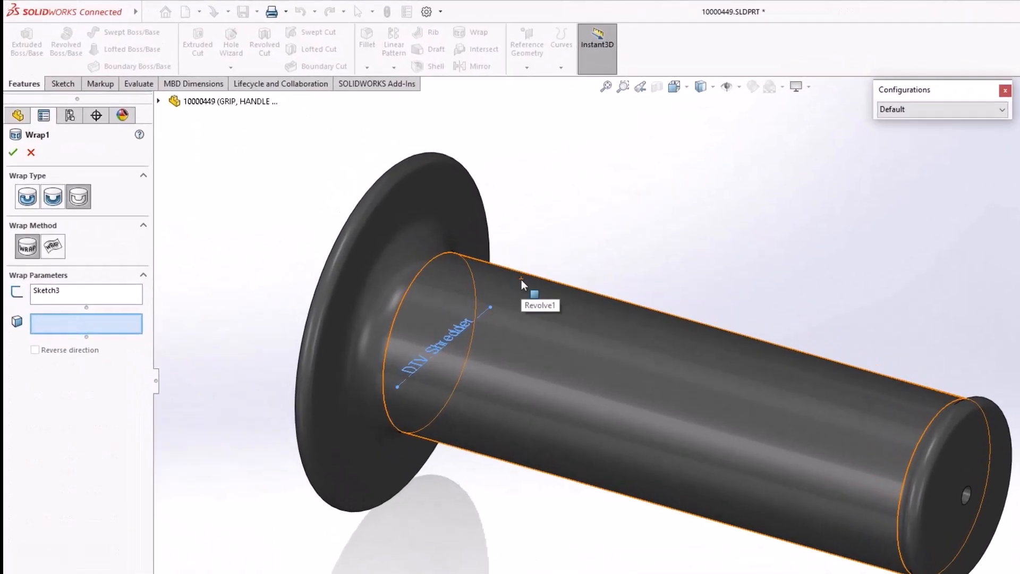
click(423, 226)
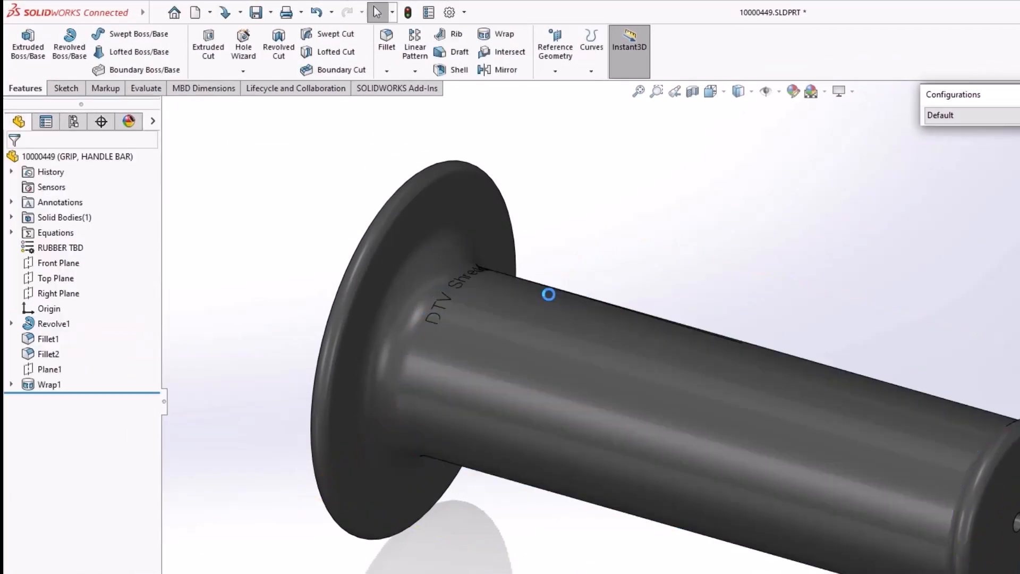
Insert the DTV Logo feature from the Design Library on the grip's flat end face, keeping the result despite its errors
middle_drag(905, 260, 863, 325)
right_drag(861, 325, 935, 248)
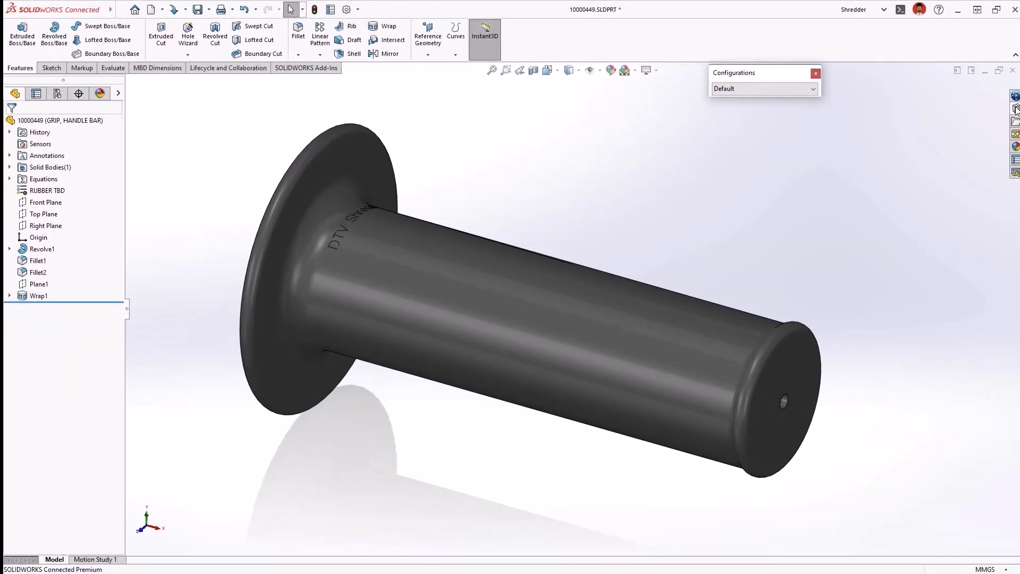
click(1015, 109)
click(875, 278)
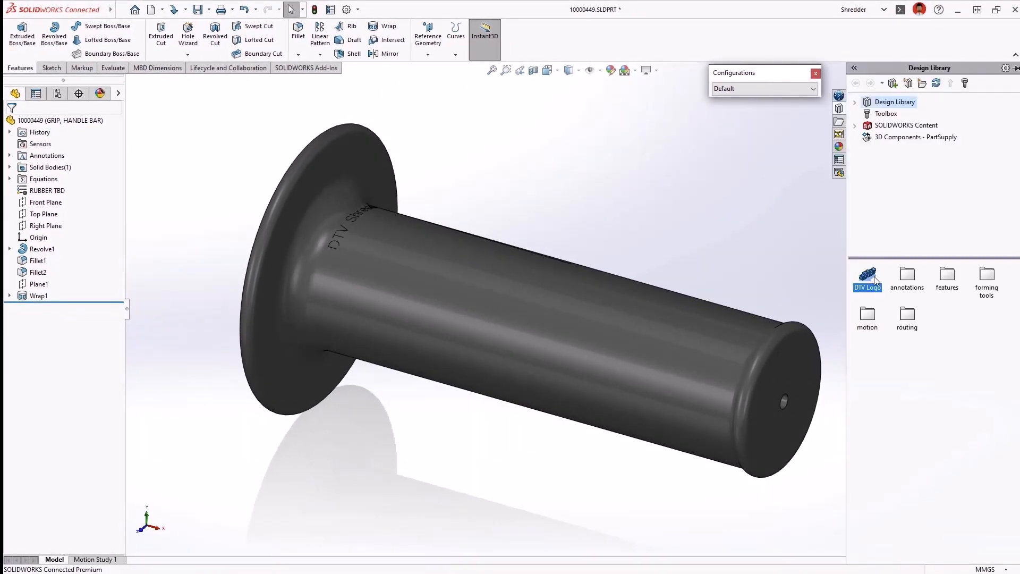
drag(826, 339, 772, 377)
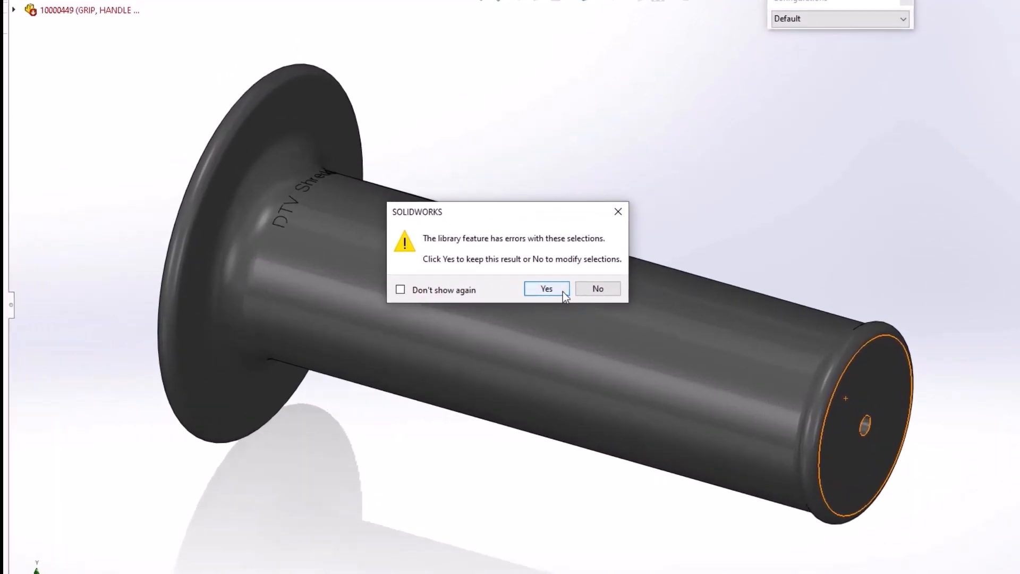
click(563, 291)
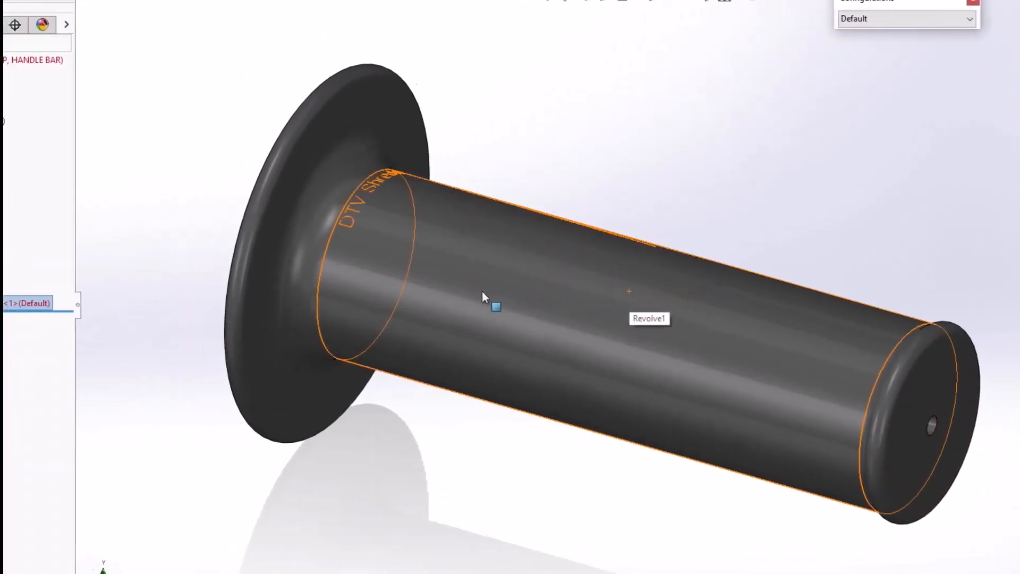
Edit the sketch of the DTV Logo's Cut-Extrude1 and move all its entities onto the end face, just above the centre hole
click(11, 303)
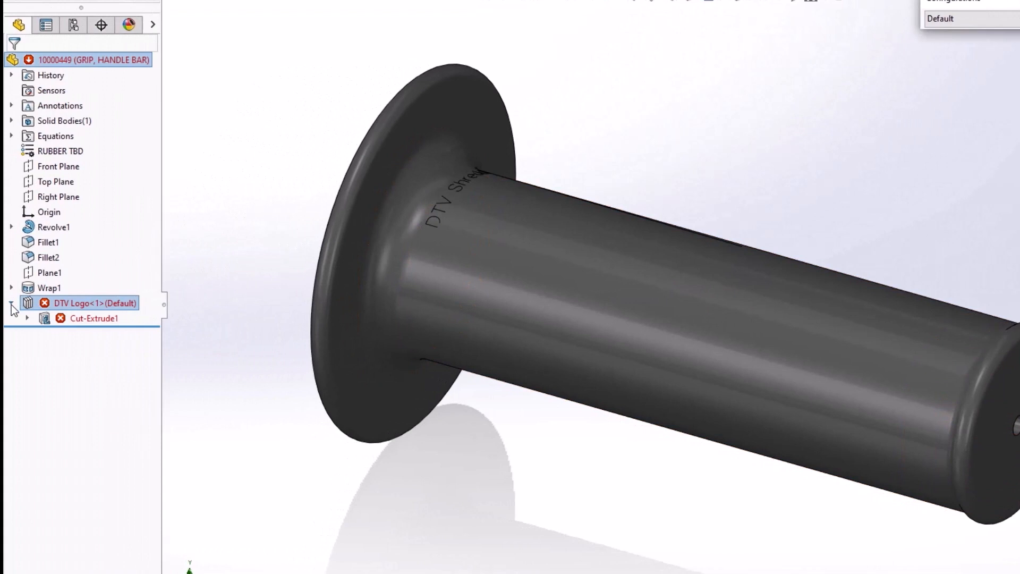
click(68, 318)
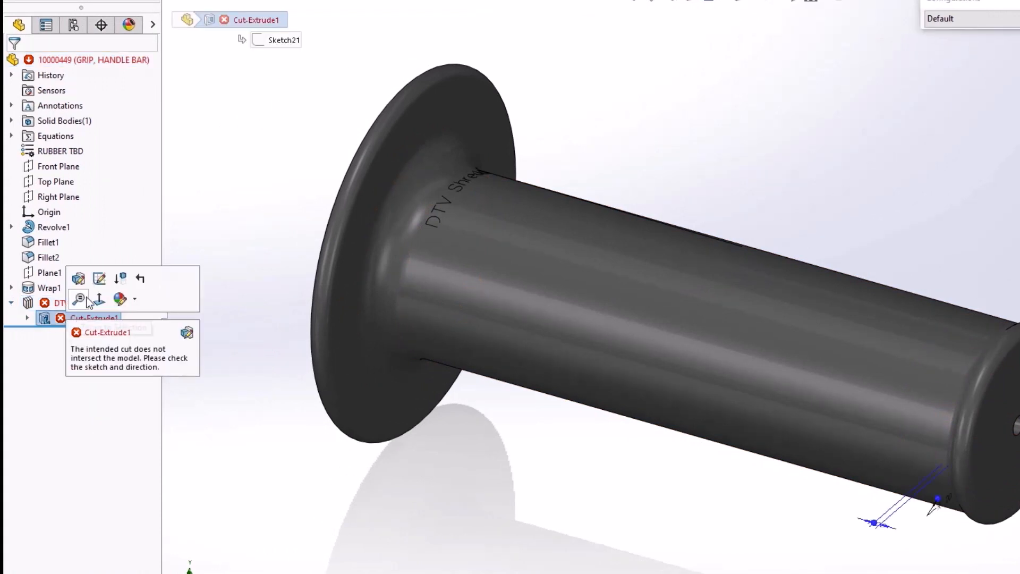
click(100, 278)
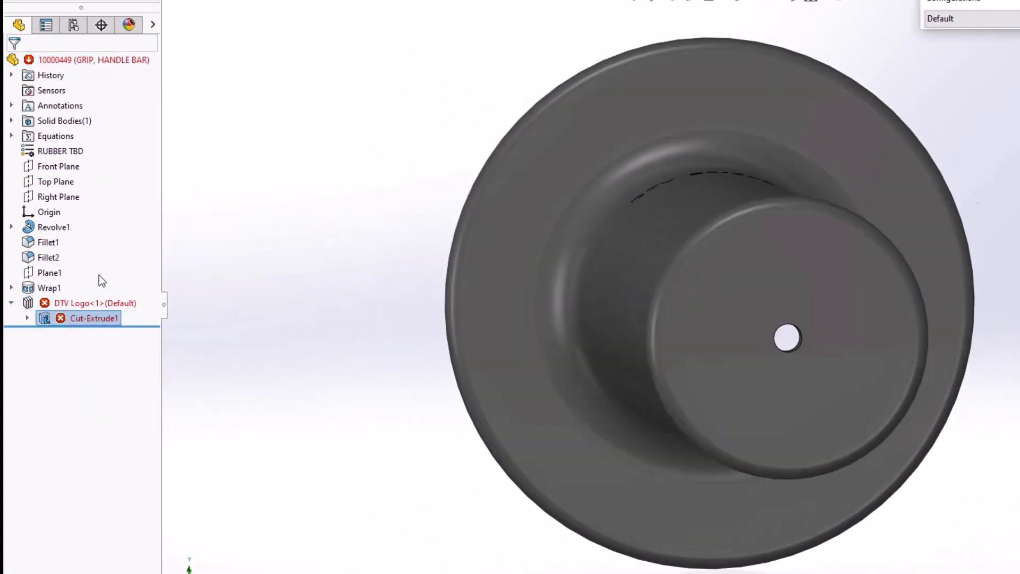
drag(264, 224, 582, 351)
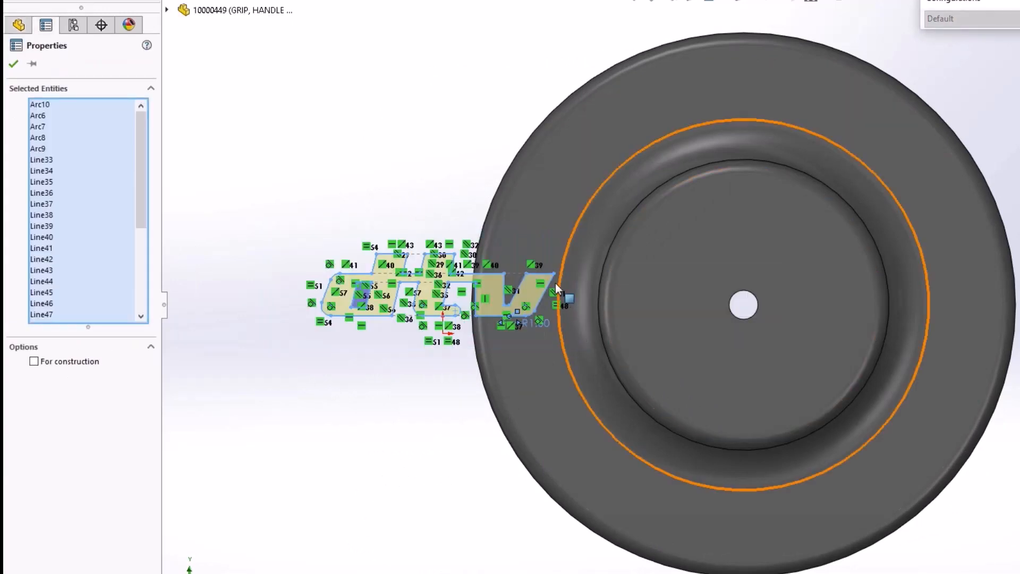
mouse_move(554, 278)
mouse_down()
mouse_move(700, 280)
mouse_move(849, 244)
mouse_up()
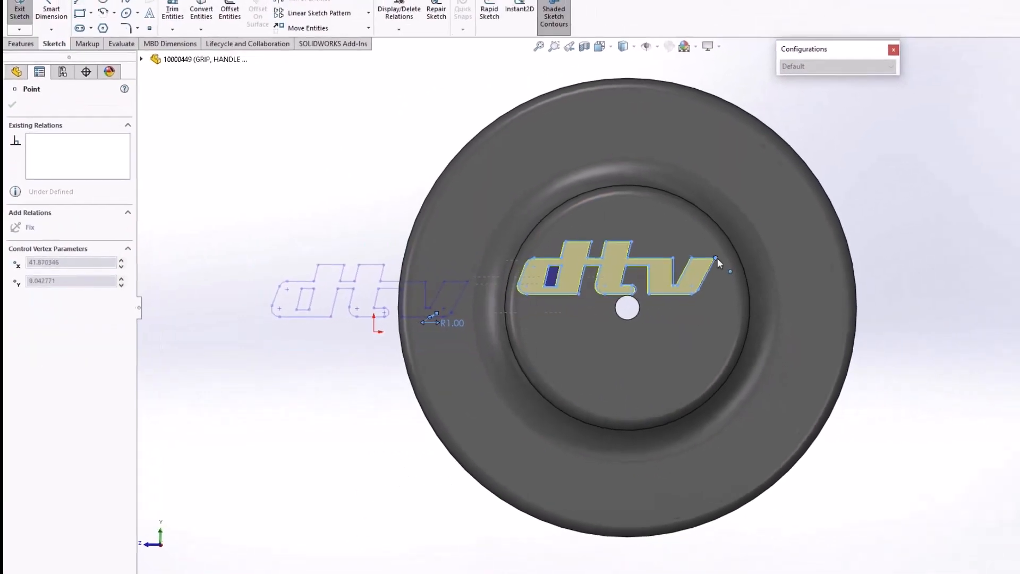
drag(716, 257, 721, 257)
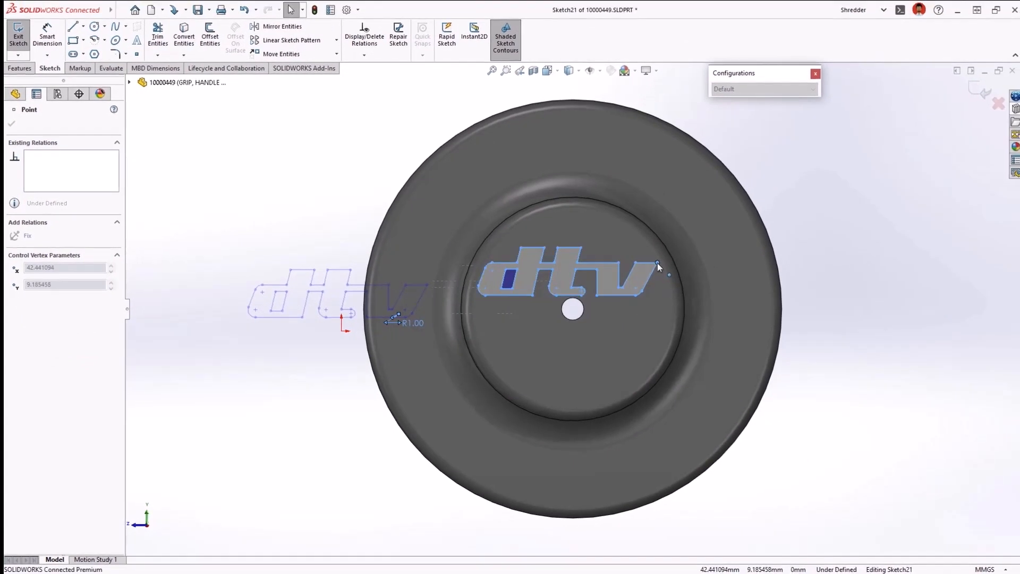
drag(658, 263, 658, 263)
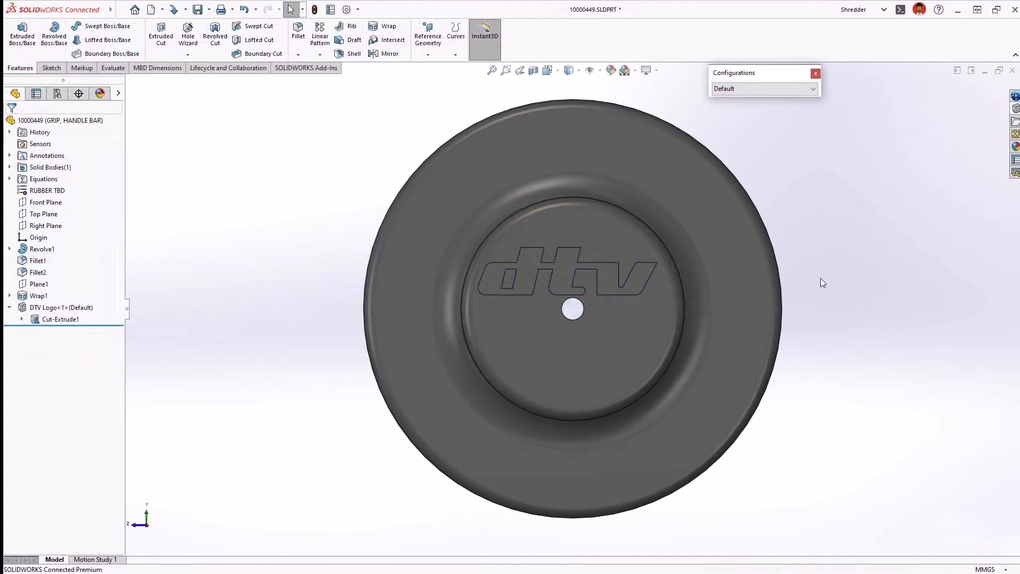
Show the reference planes and start a sketch on Plane1 above the grip
right_drag(821, 279, 891, 230)
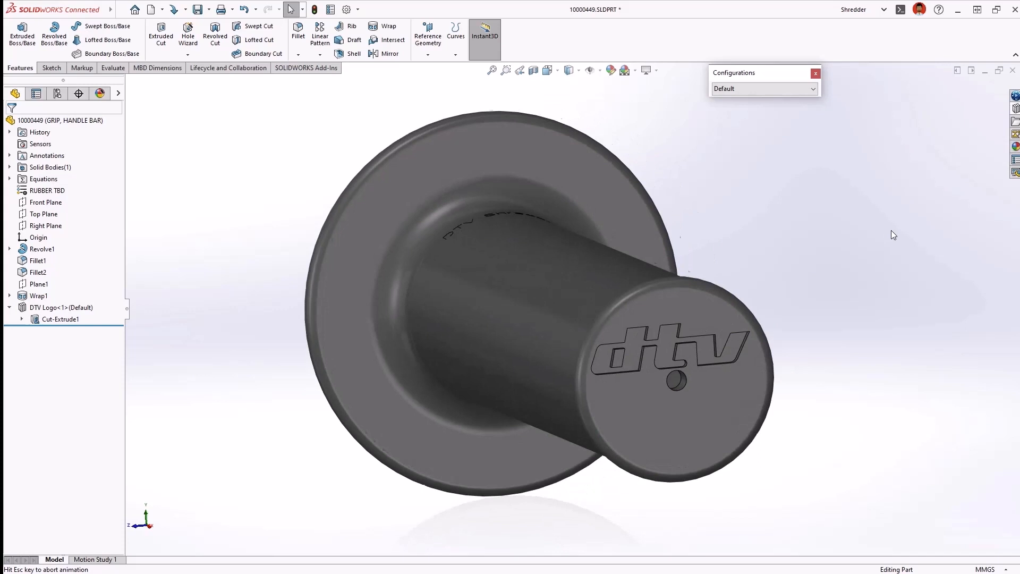
key(q)
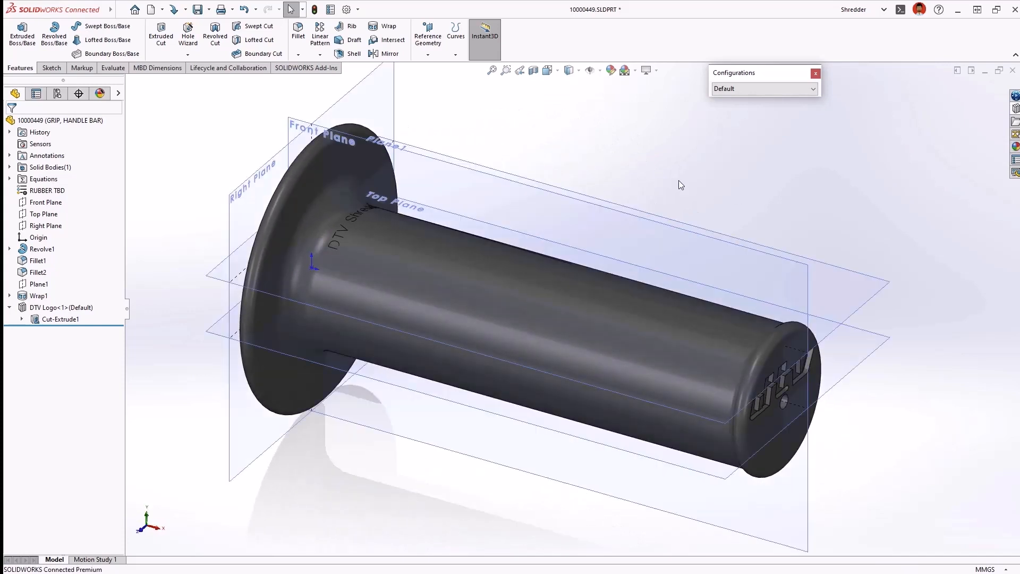
click(422, 151)
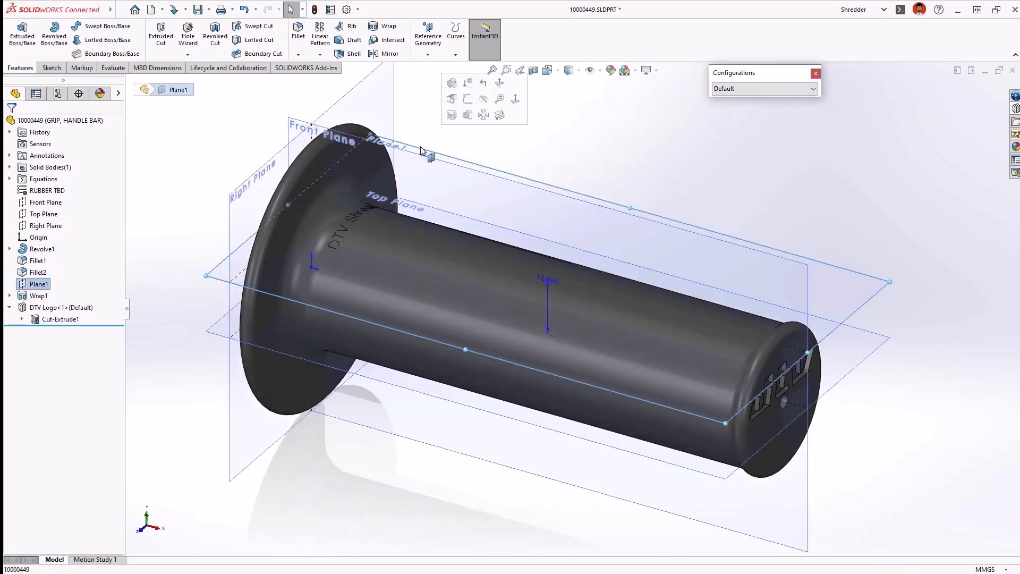
click(467, 115)
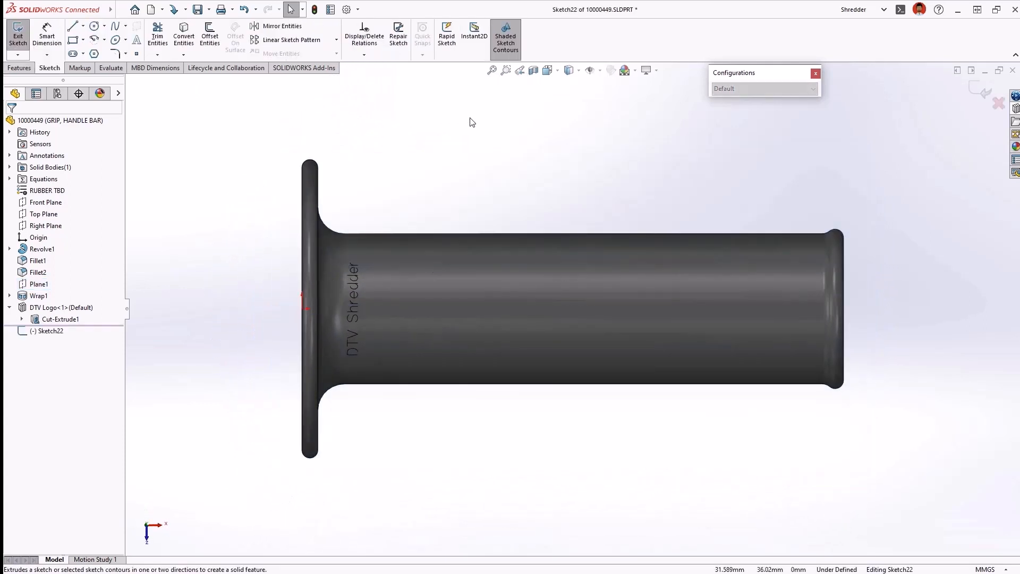
Sketch a slightly tilted ellipse with construction lines in the empty area beside the grip body, near the flange
key(s)
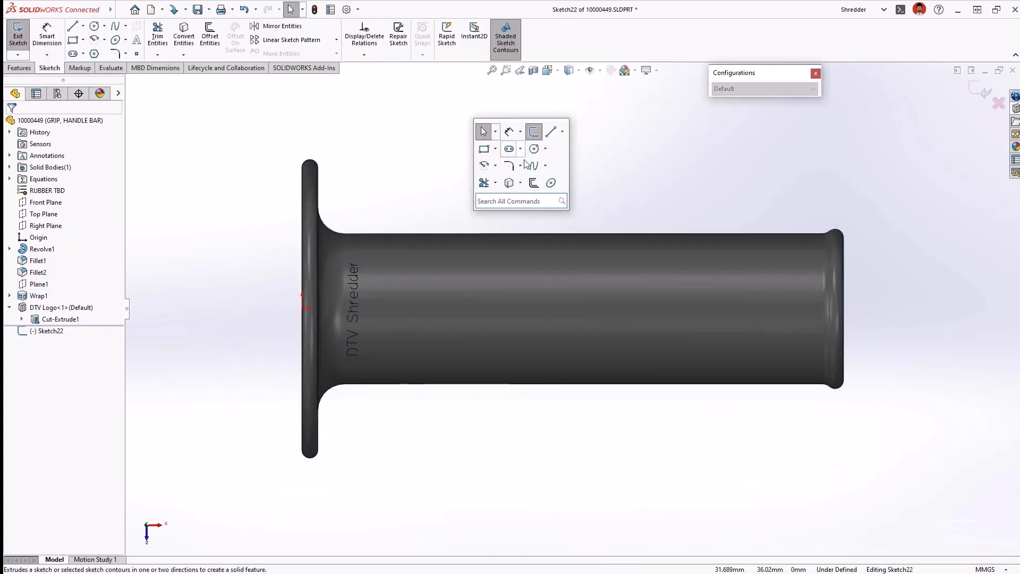
click(551, 184)
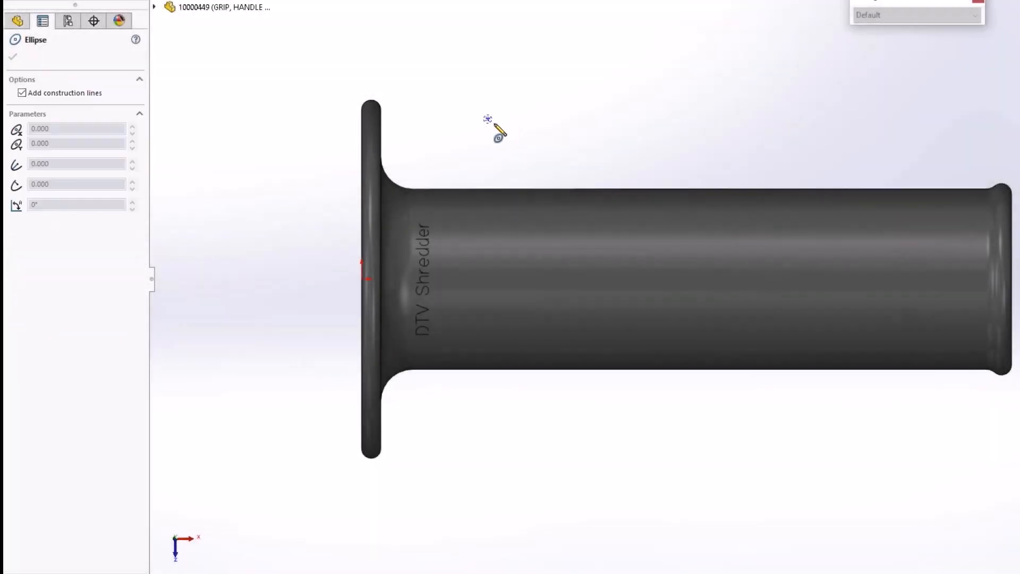
click(487, 118)
click(528, 129)
click(526, 151)
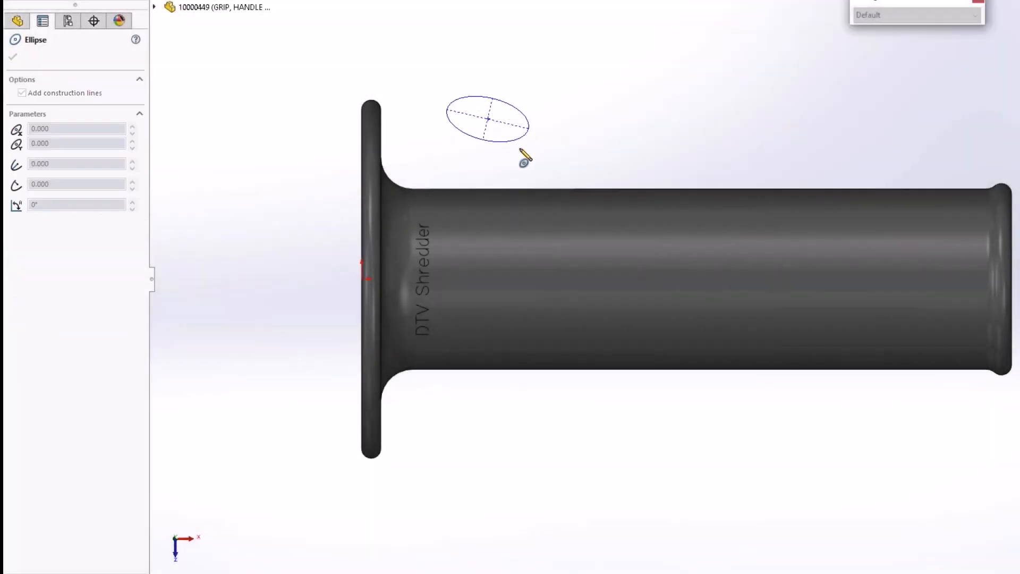
key(Escape)
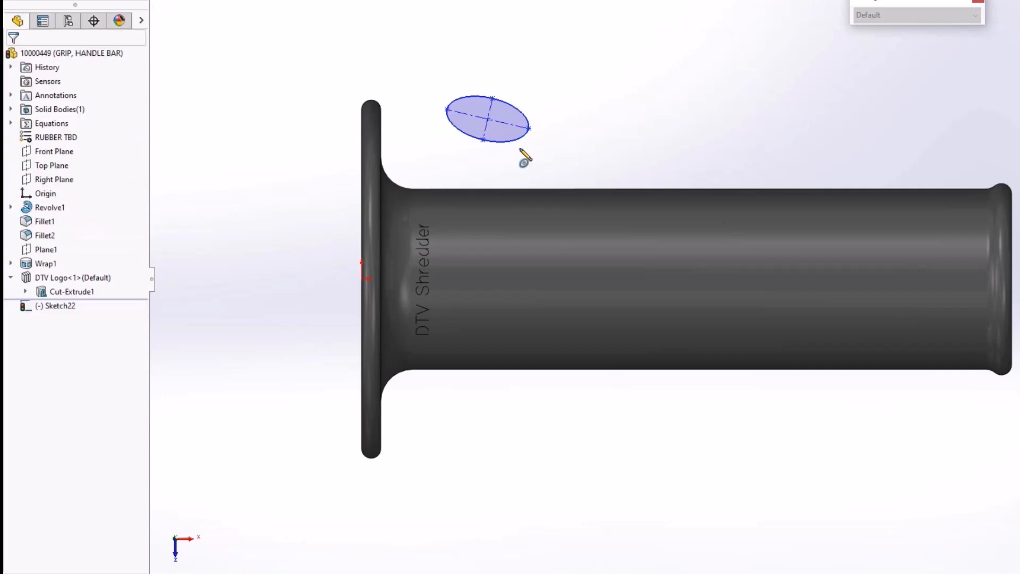
Make the ellipse's long construction line horizontal and coincident with the origin
click(513, 127)
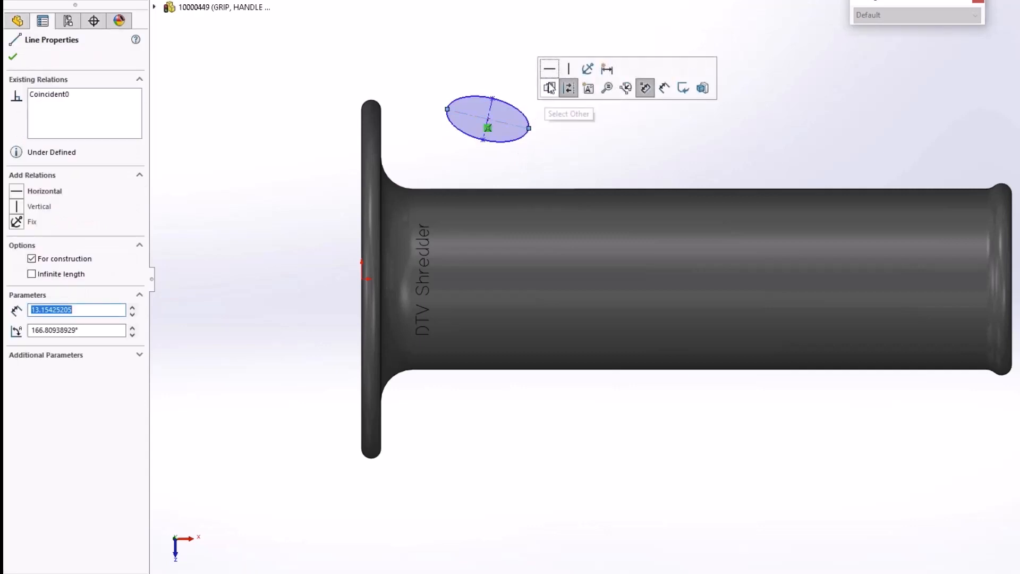
click(549, 71)
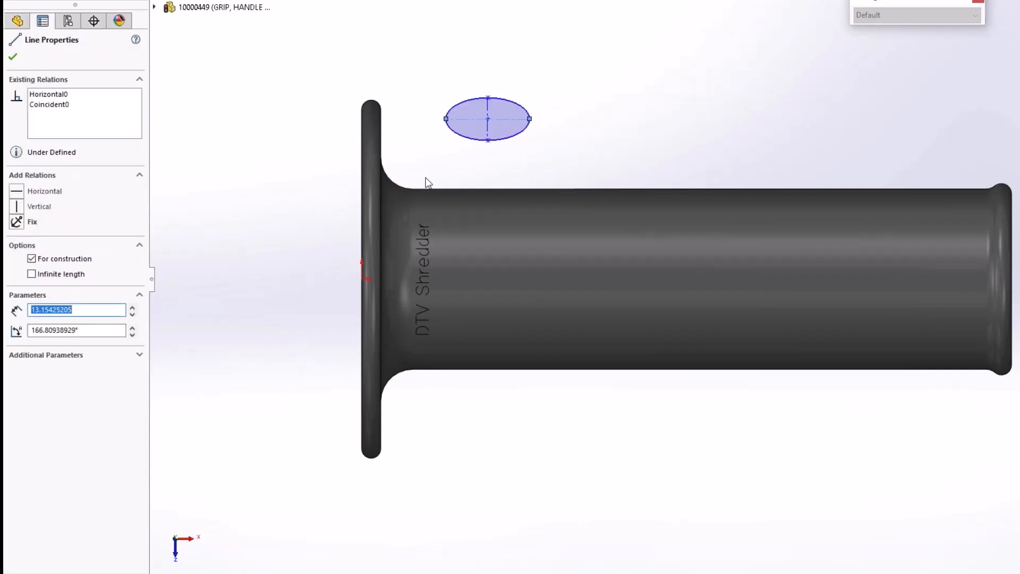
click(361, 278)
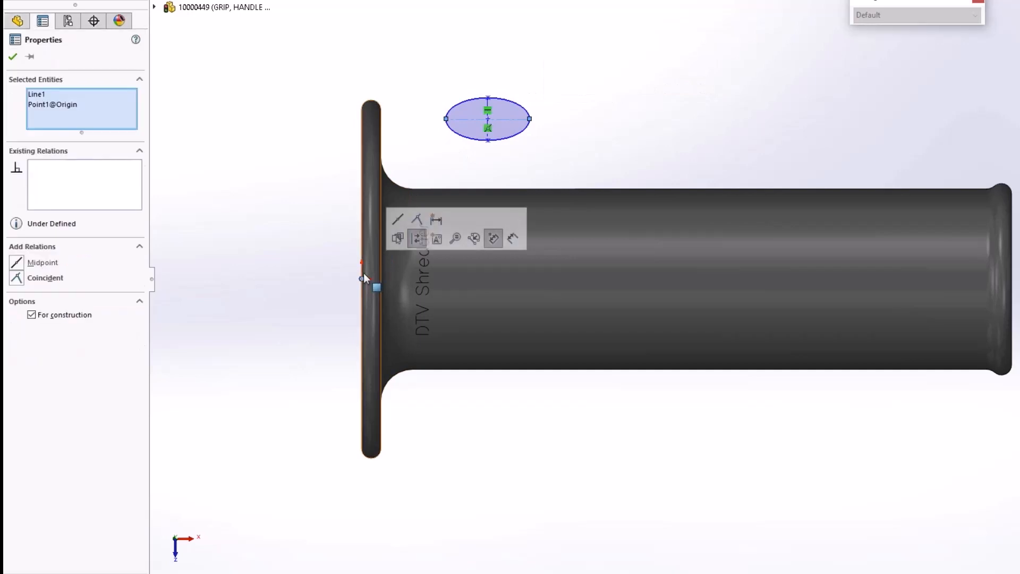
click(417, 217)
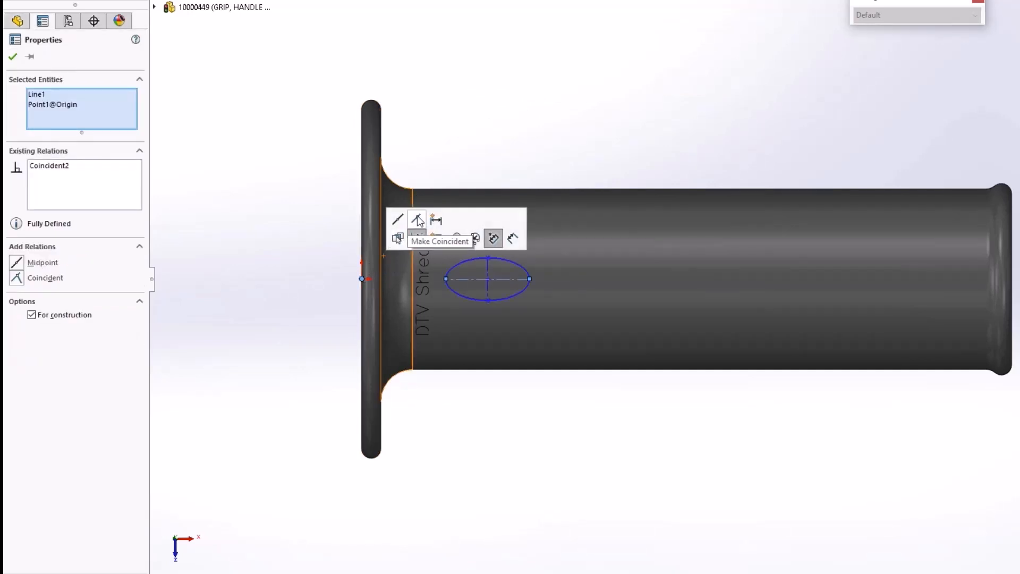
click(511, 405)
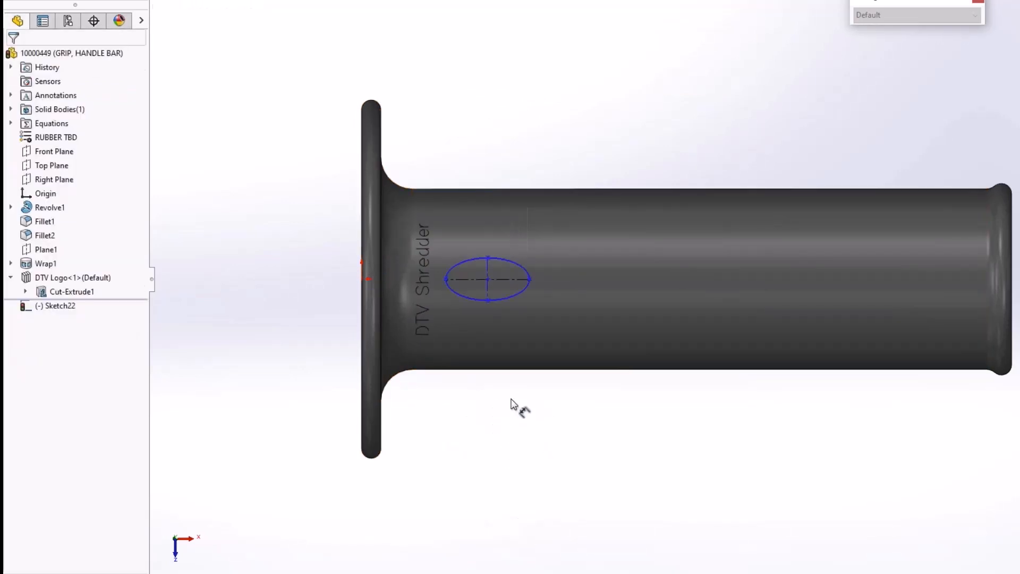
Dimension the ellipse's long construction line and link its value to the global variable "length"
click(508, 280)
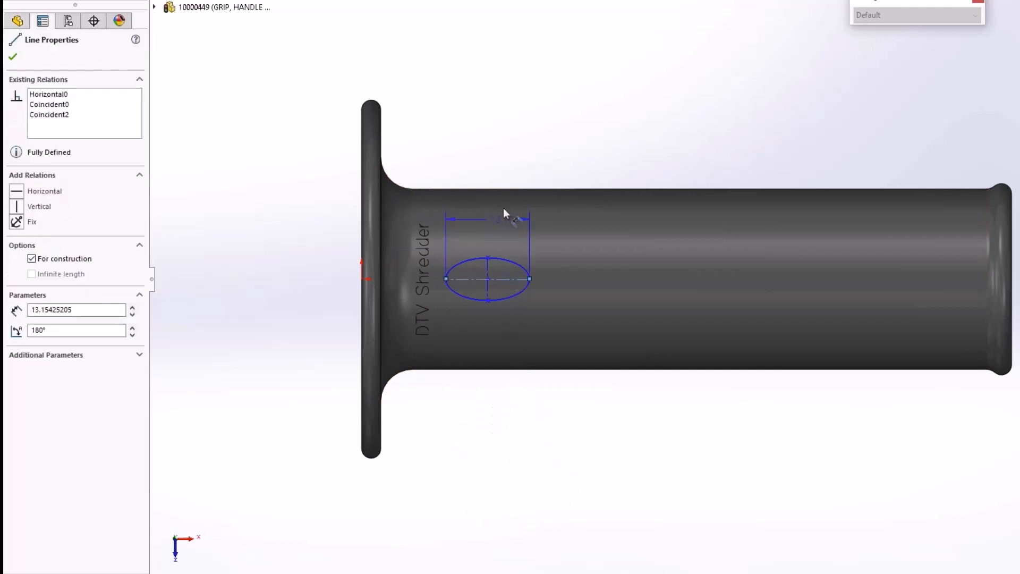
click(493, 159)
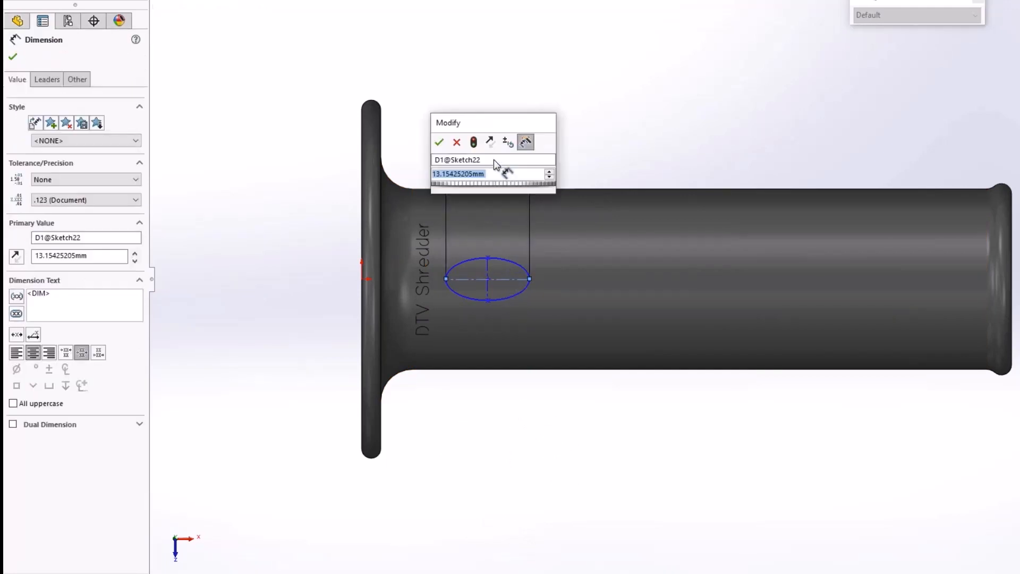
text(=)
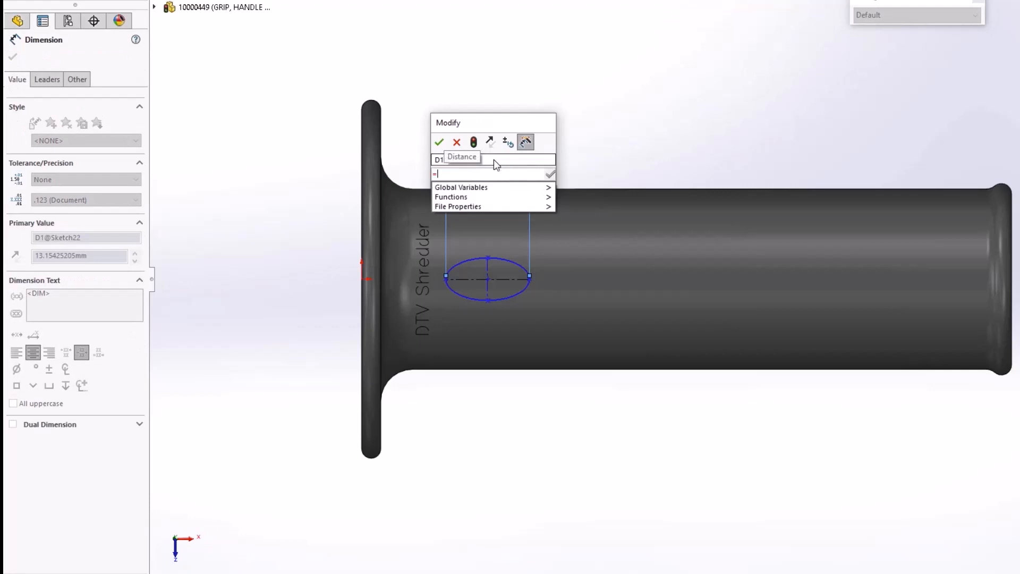
mouse_move(501, 189)
click(571, 189)
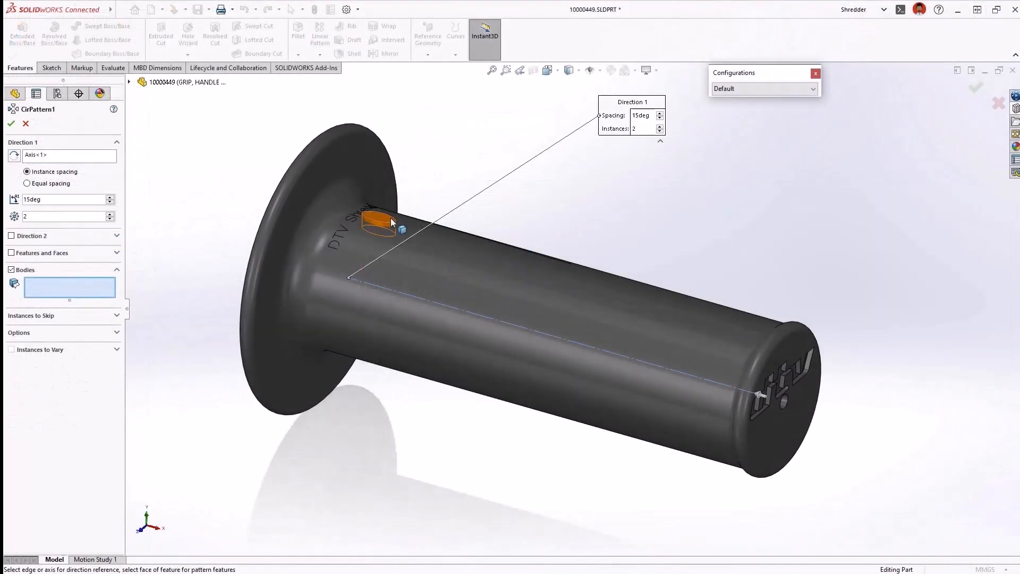
Circular-pattern the elliptical boss body about the grip's axis with two instances spaced 15 degrees apart
click(390, 217)
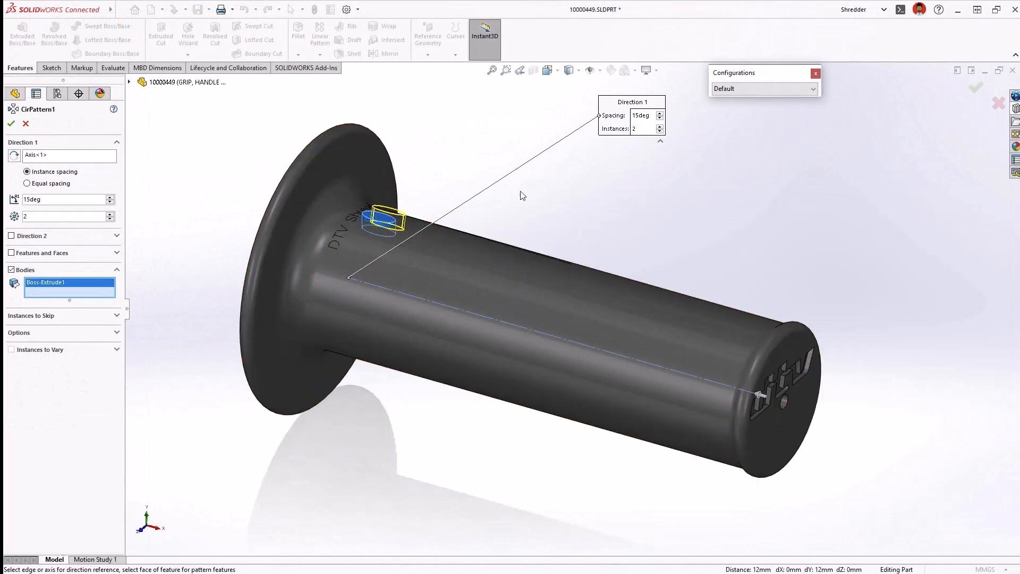
right_click(544, 187)
click(563, 274)
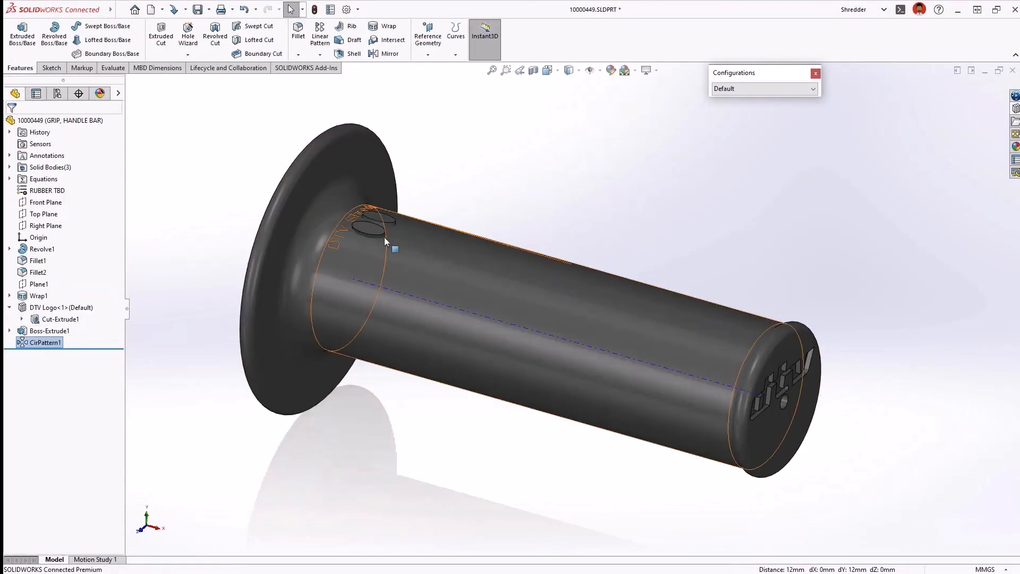
Move the patterned elliptical body along X by the equation "spacing"/2
click(368, 231)
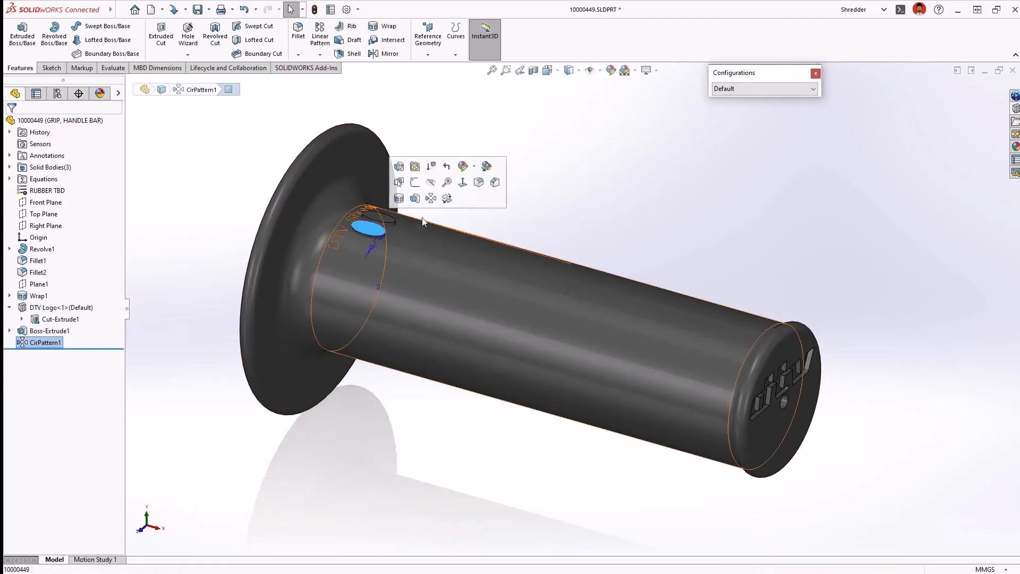
click(454, 209)
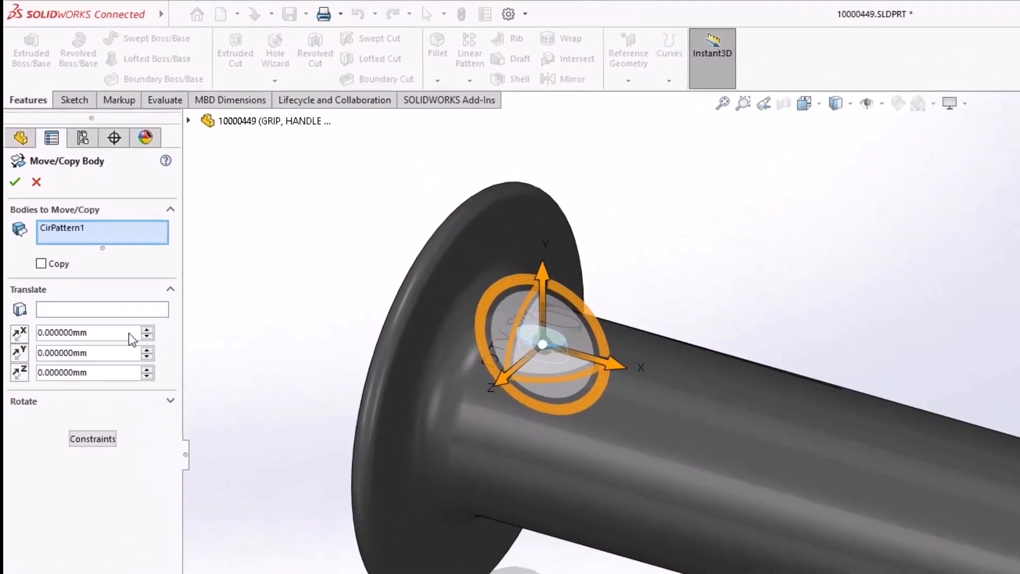
click(89, 225)
double_click(133, 339)
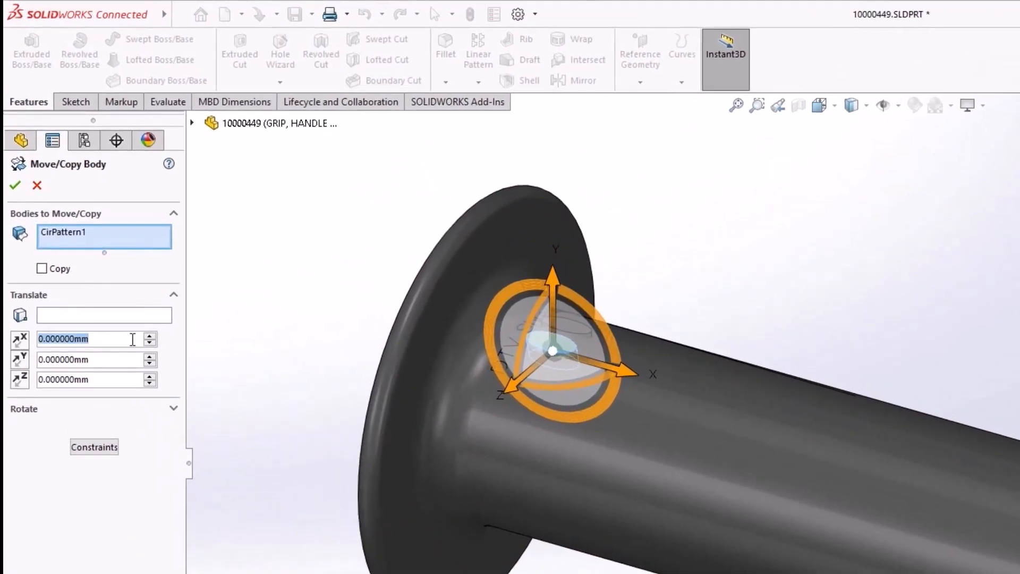
text(=)
mouse_move(136, 359)
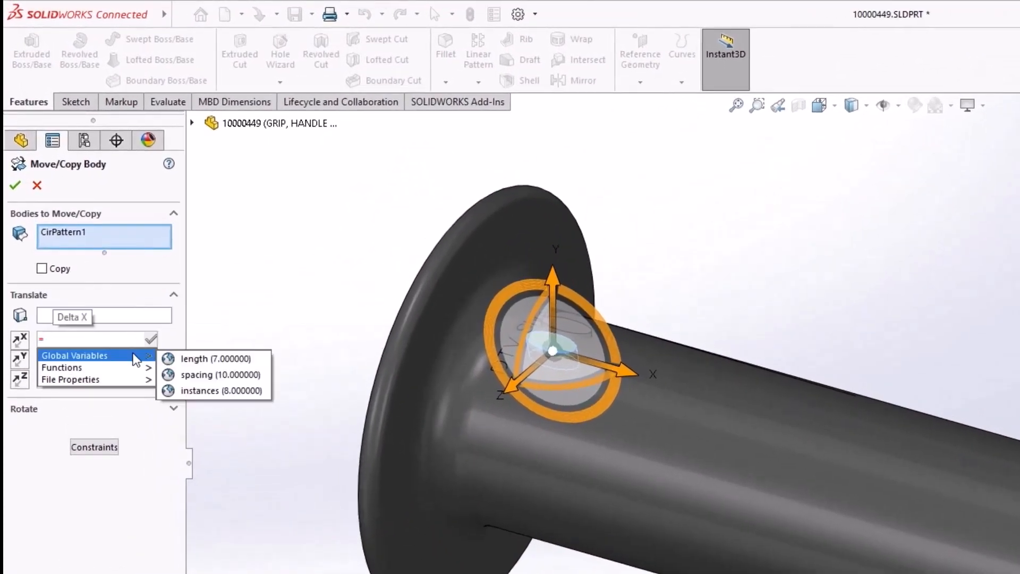
click(218, 374)
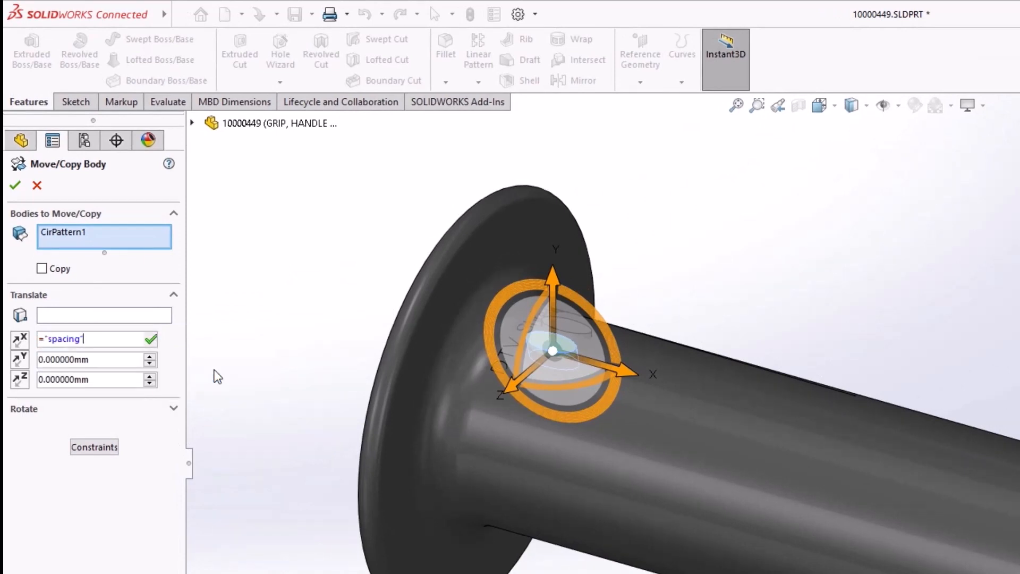
text(/2)
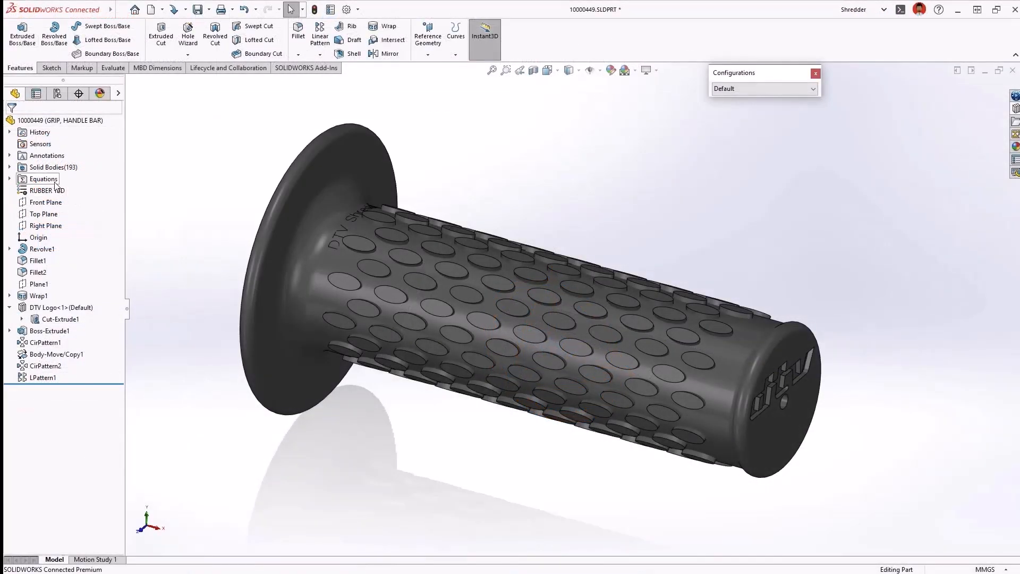
Set the part's global variables to length 10, spacing 14 and instances 6
right_click(55, 184)
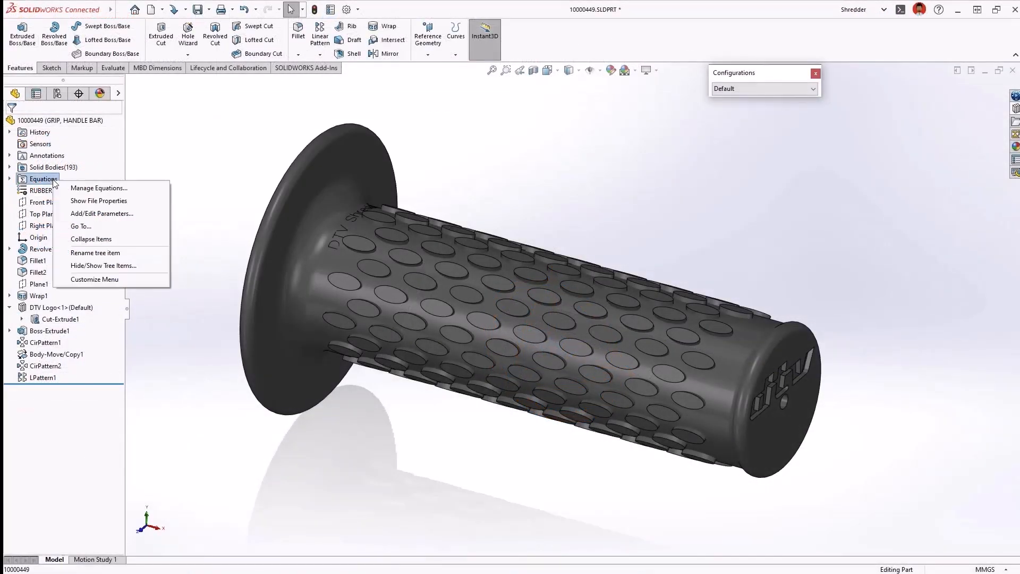
click(138, 191)
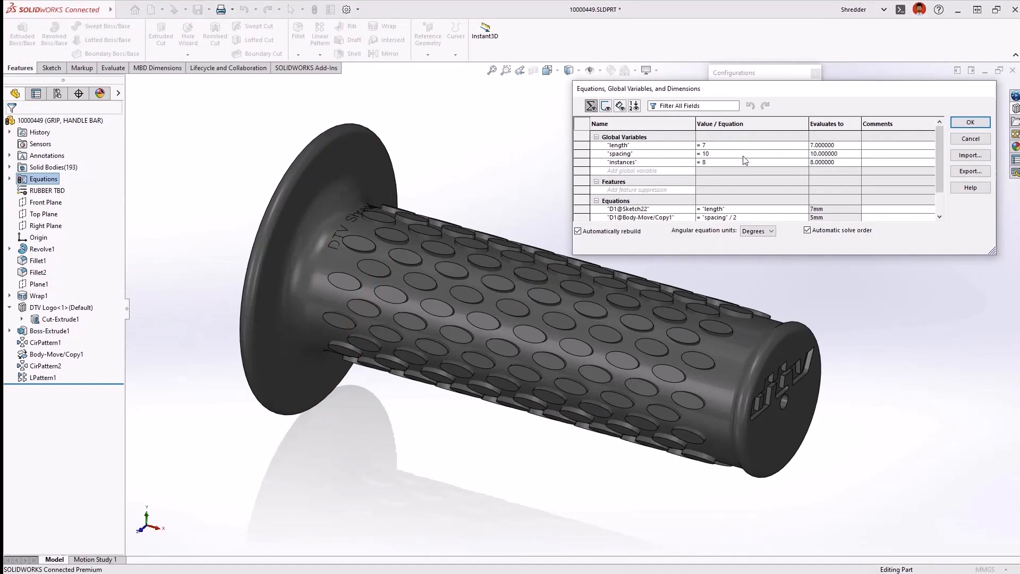
click(776, 145)
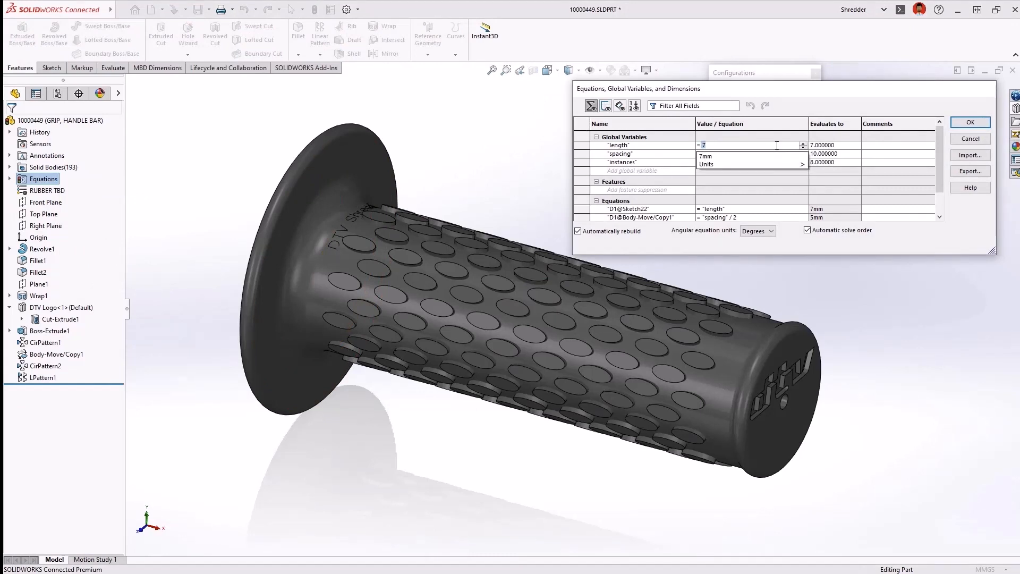
text(10)
key(Return)
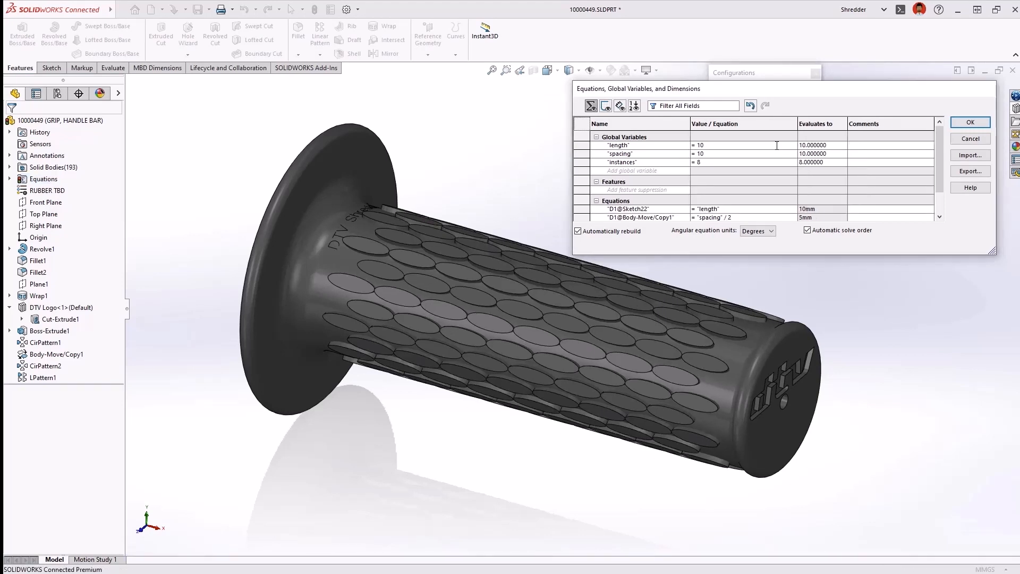
text(14)
key(Return)
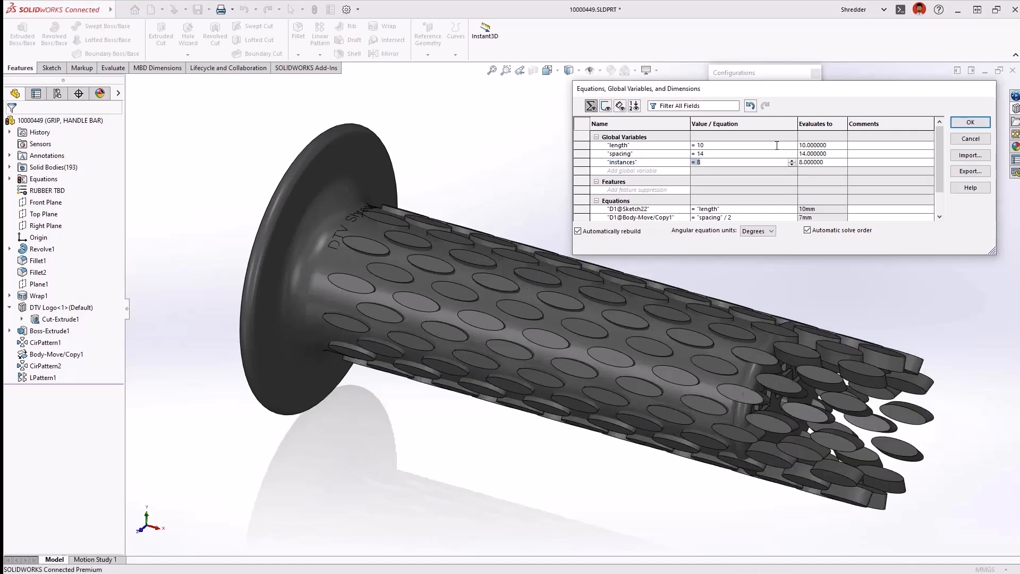
text(6)
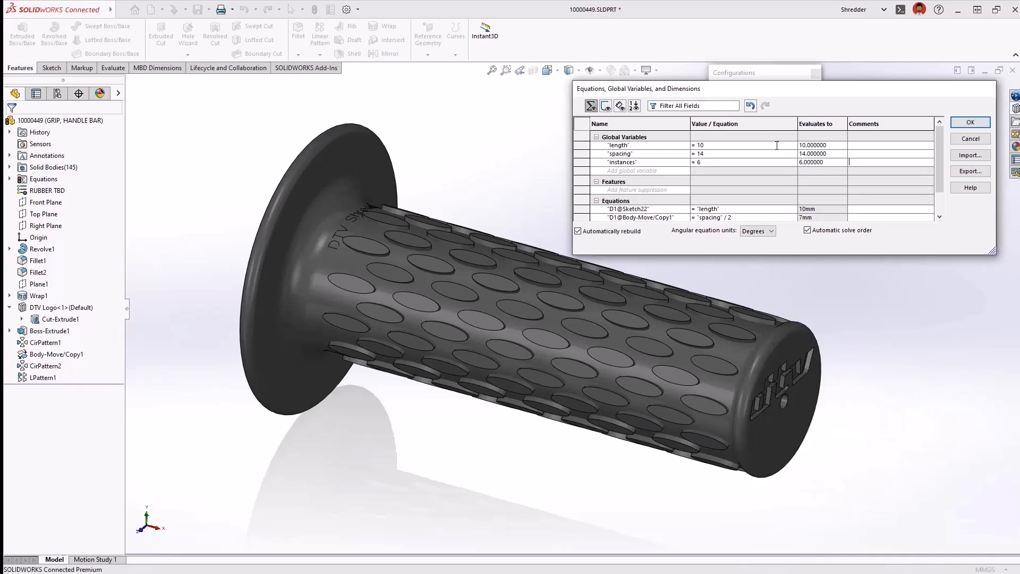
click(963, 125)
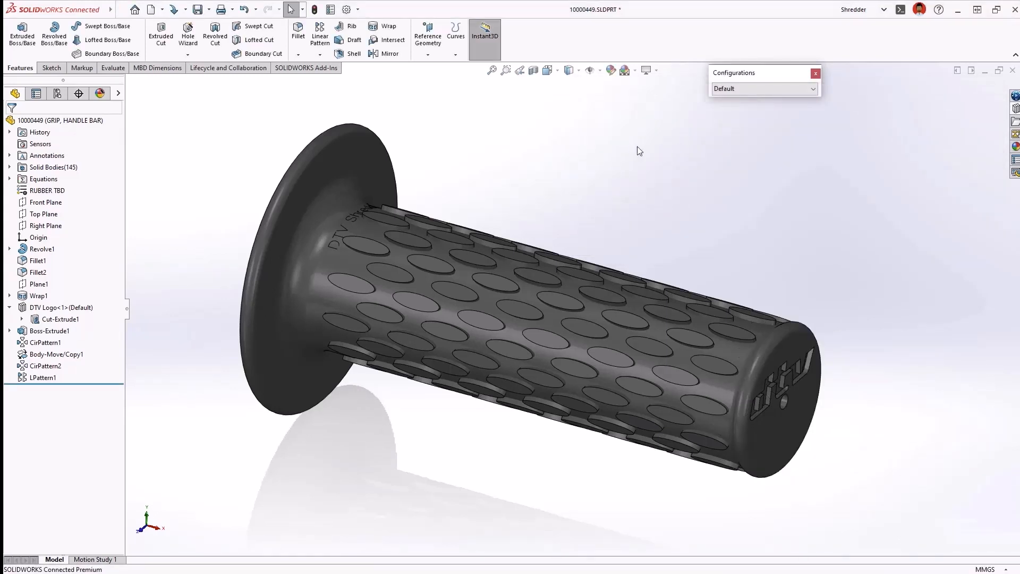
Start a Defeature of the grip without removing any bodies, and keep all holes
key(s)
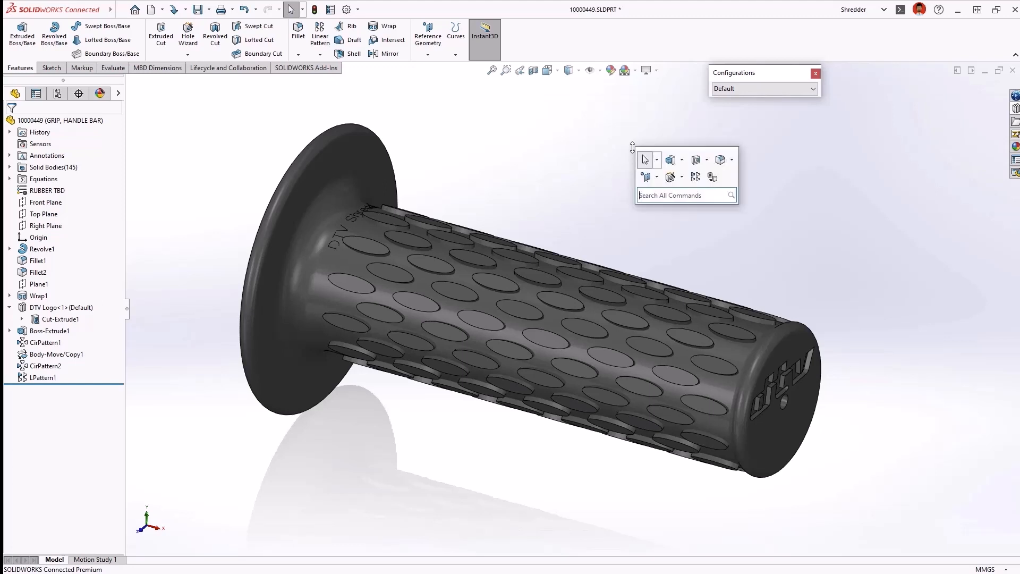
click(712, 177)
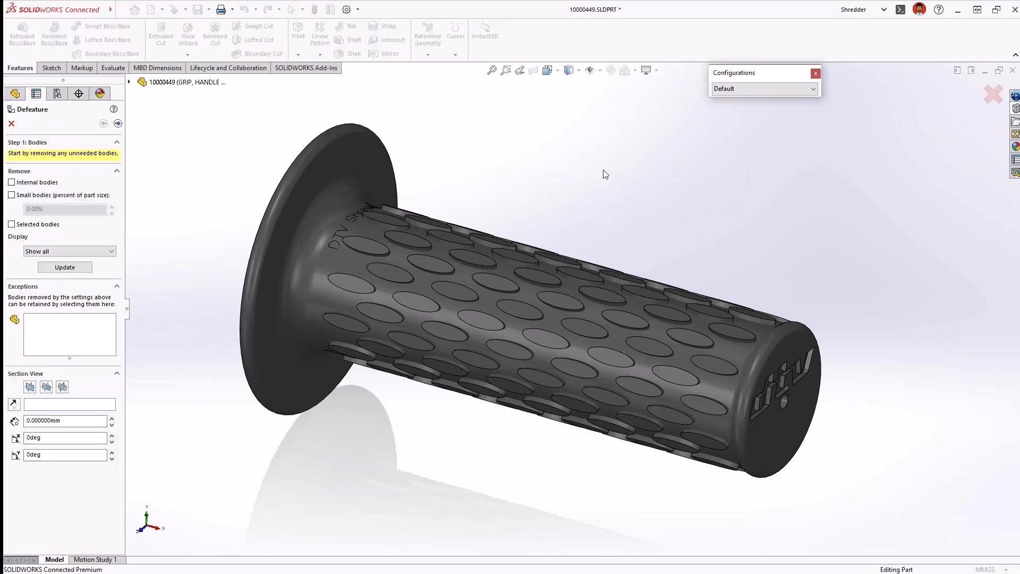
click(118, 123)
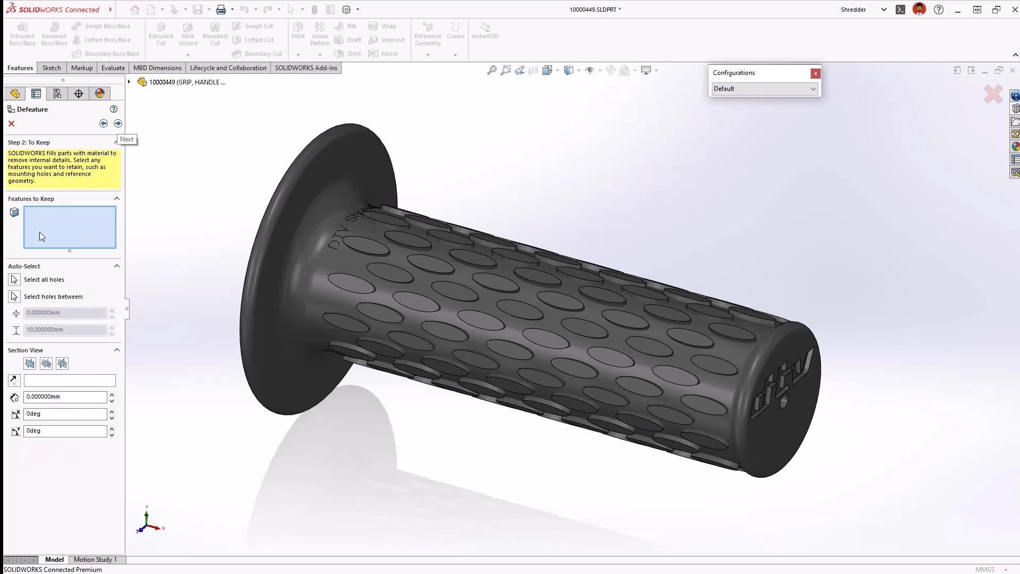
click(14, 279)
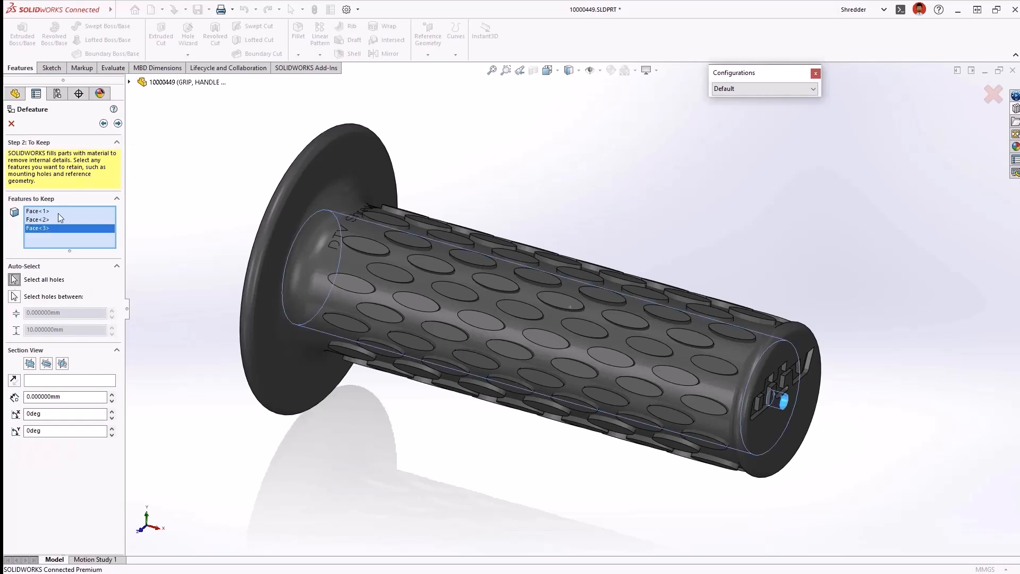
click(118, 123)
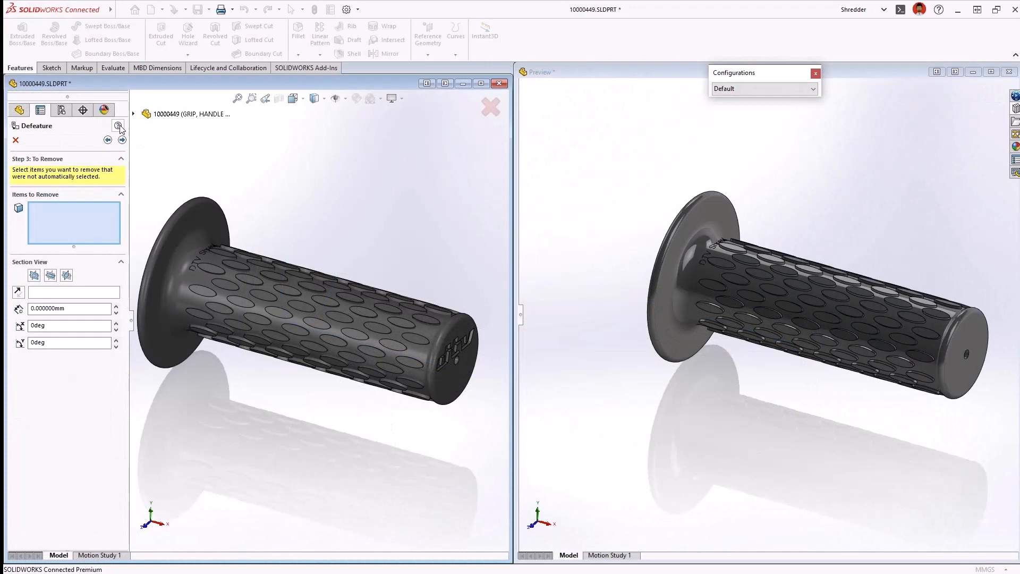
Remove the elliptical boss, its circular and linear patterns, the body move and Wrap1 in the Defeature
click(224, 258)
click(261, 238)
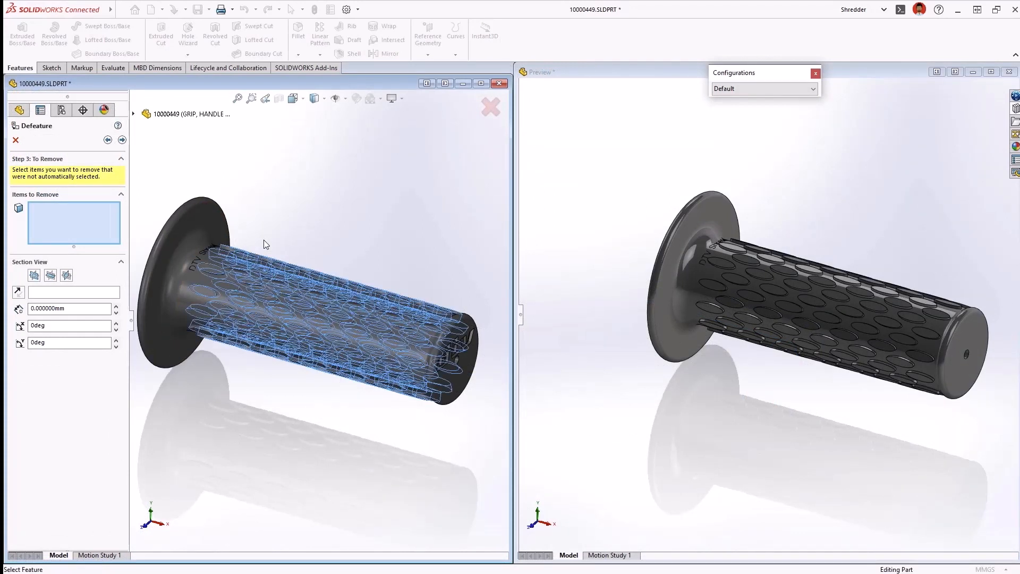
click(134, 113)
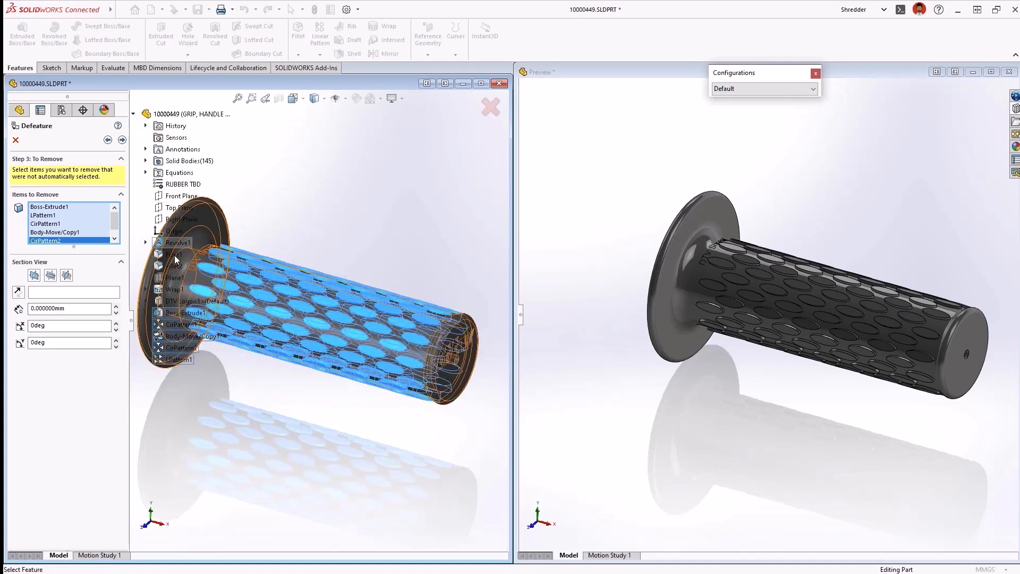
click(174, 289)
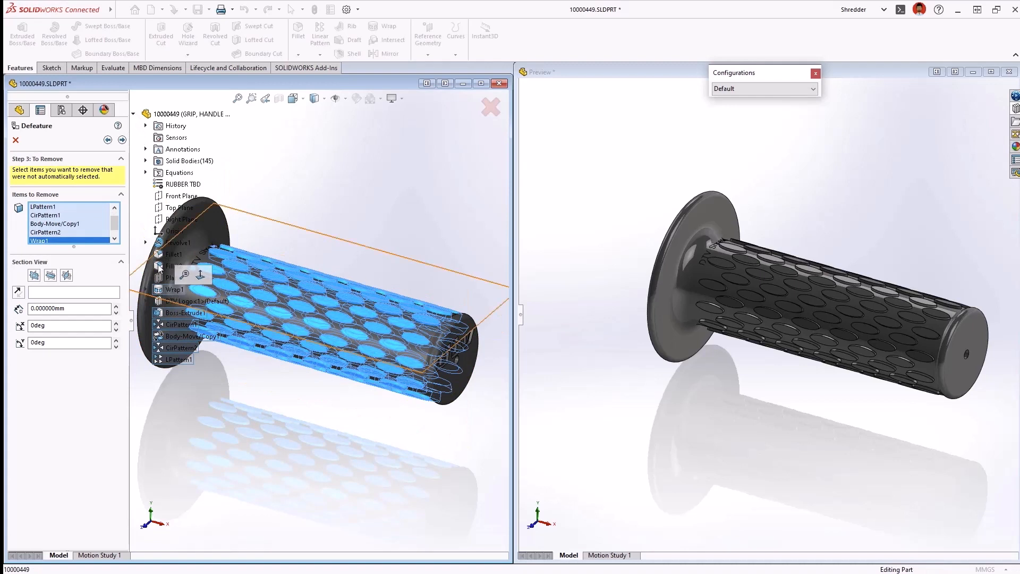
click(122, 140)
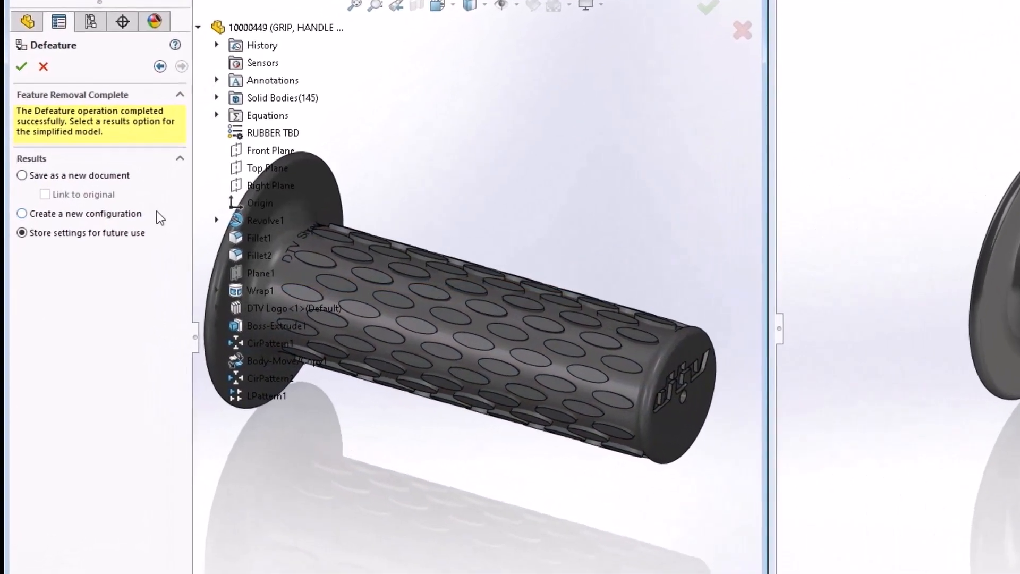
Create the Defeature result as a new configuration of the grip and switch the part back to the Default configuration
click(109, 235)
click(22, 67)
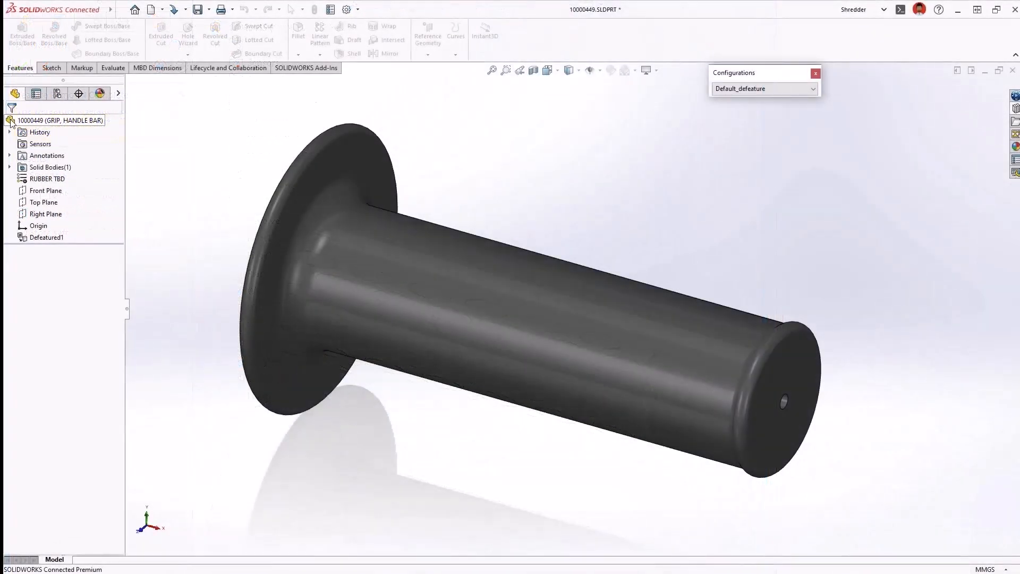
click(811, 90)
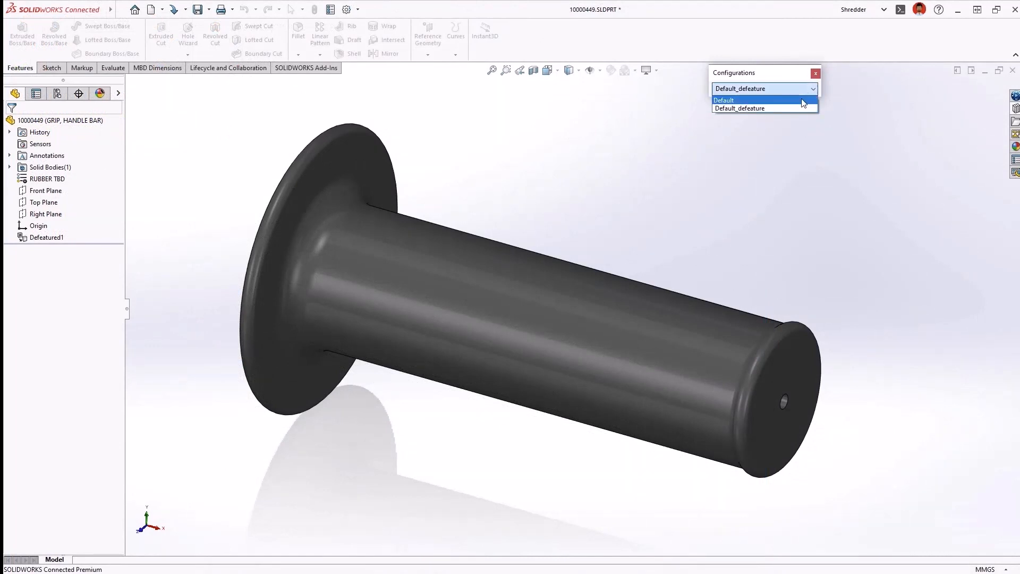
click(801, 99)
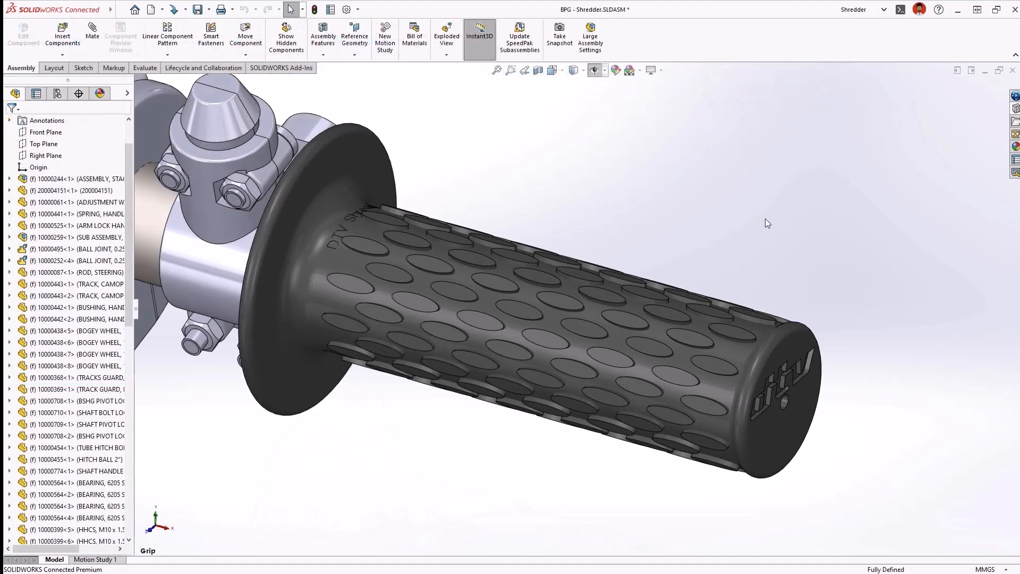
Switch the handlebar grip in the BPG - Shredder assembly to its defeatured configuration
click(791, 345)
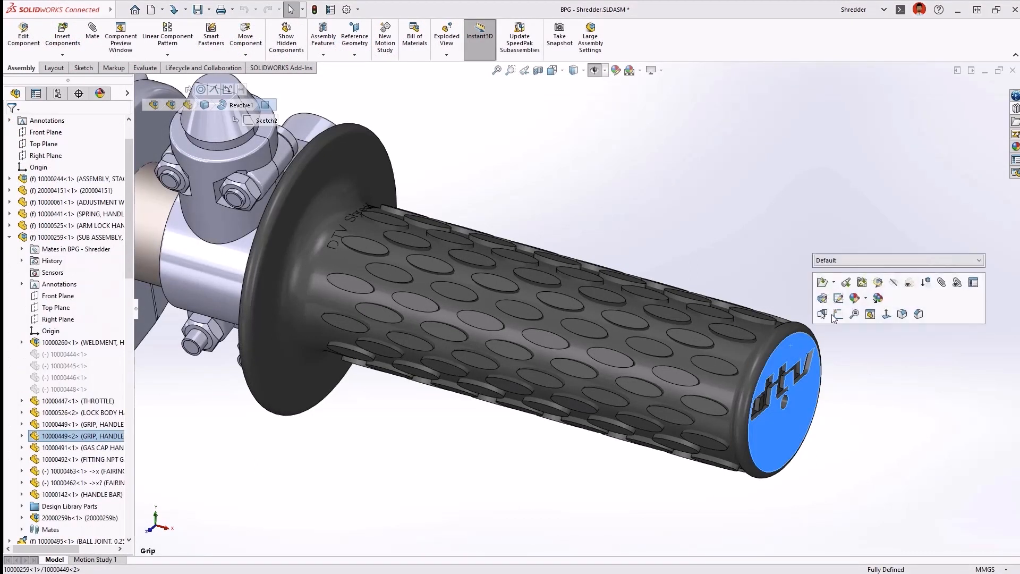
click(945, 259)
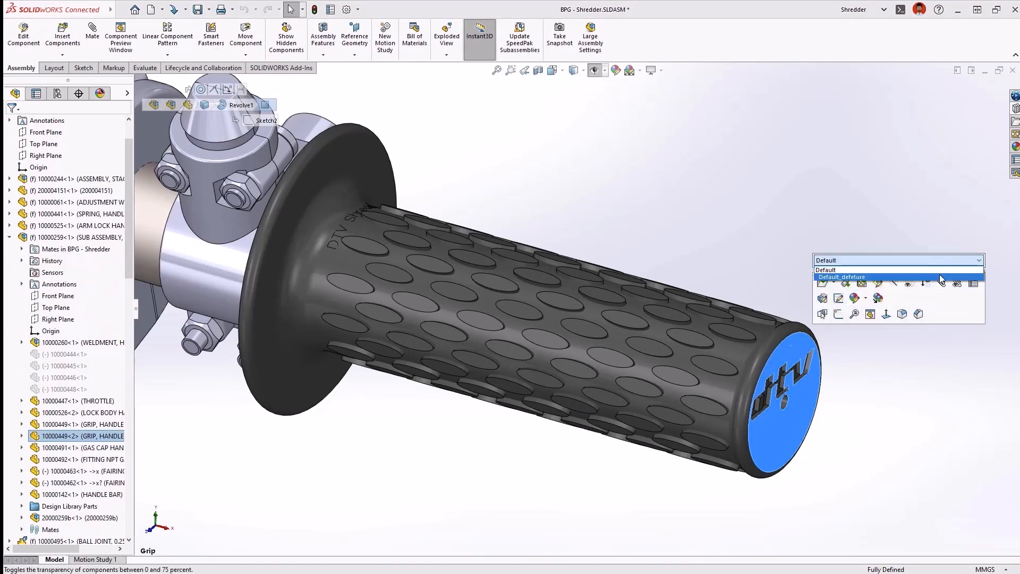
click(939, 275)
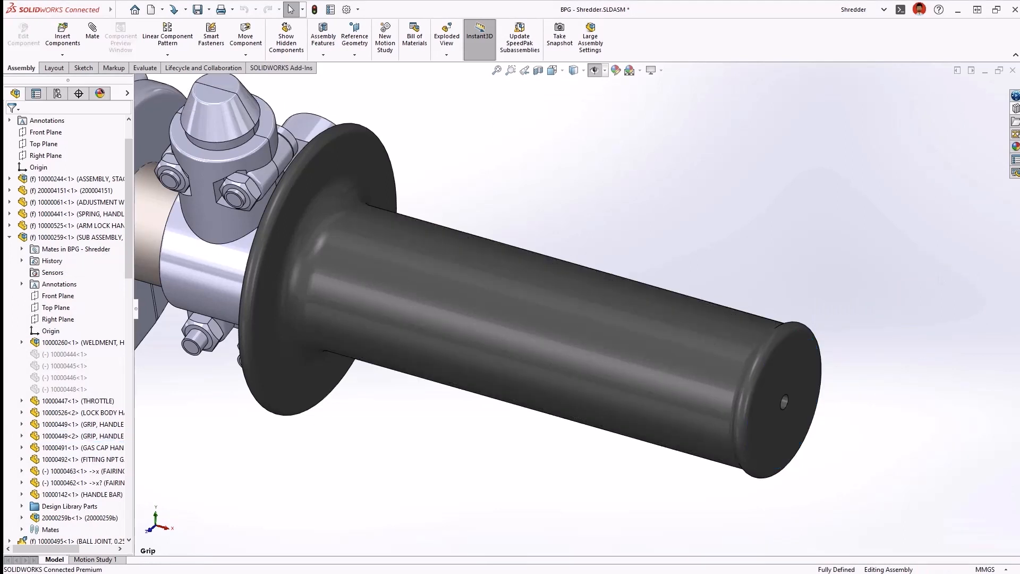
key(ctrl+shift+z)
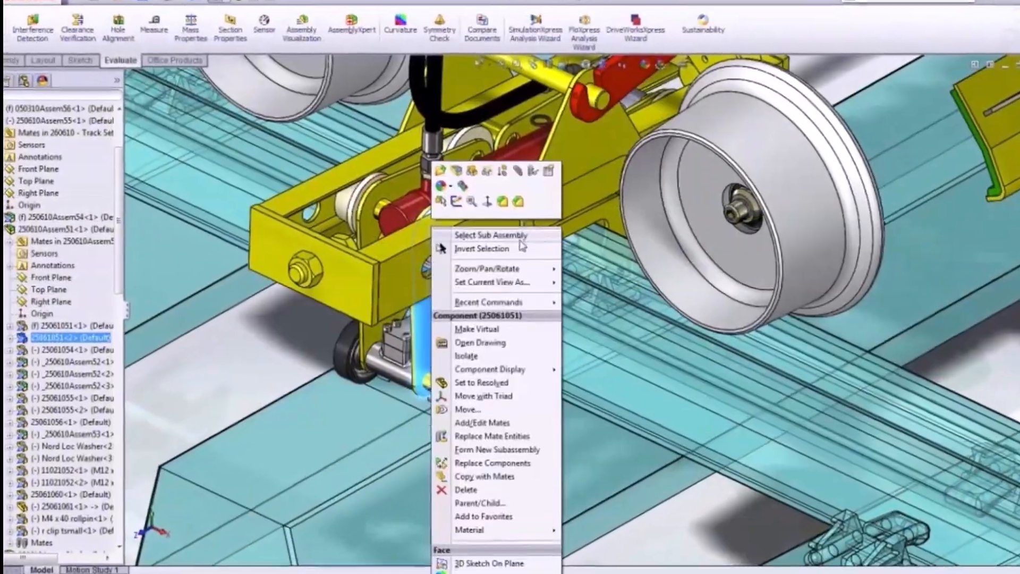
Select the subassembly containing the component and change the constraint type of the Width mate in the control box mount
click(520, 239)
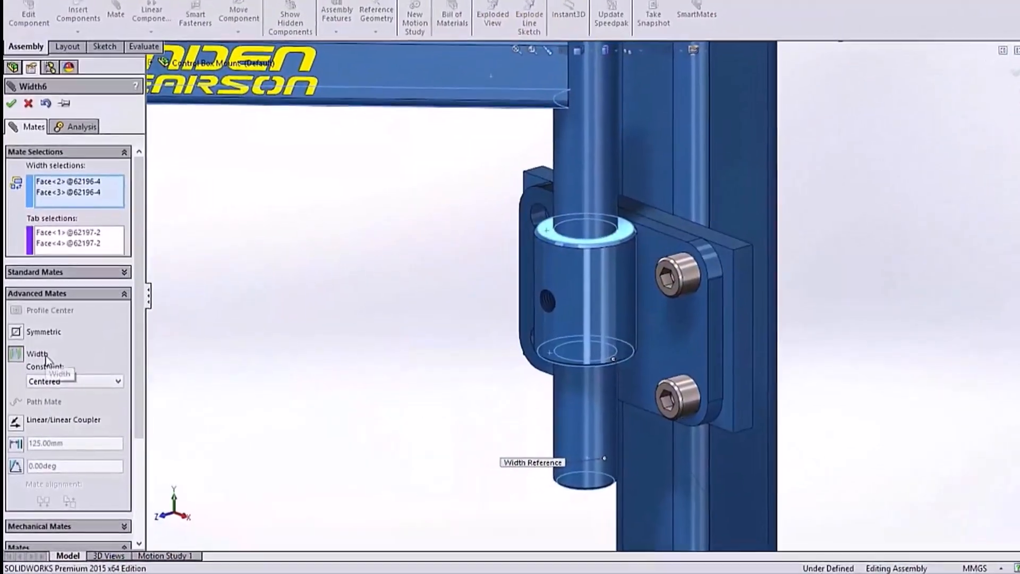
click(74, 381)
click(63, 400)
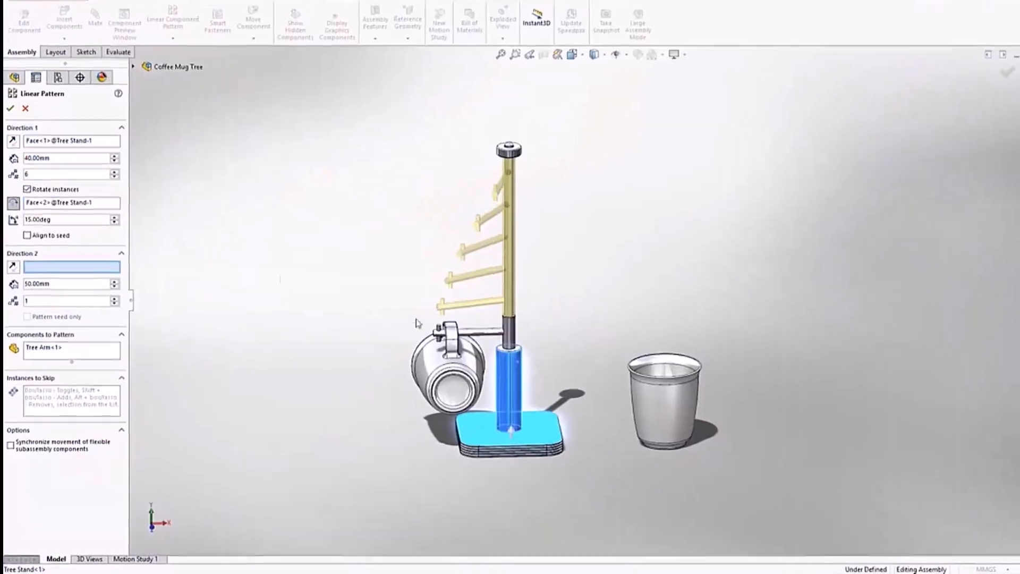
Run Auto Repair on the failed mates of the Roller Bearing Assembly in the 8 Roller Alt 2 configuration
right_click(183, 201)
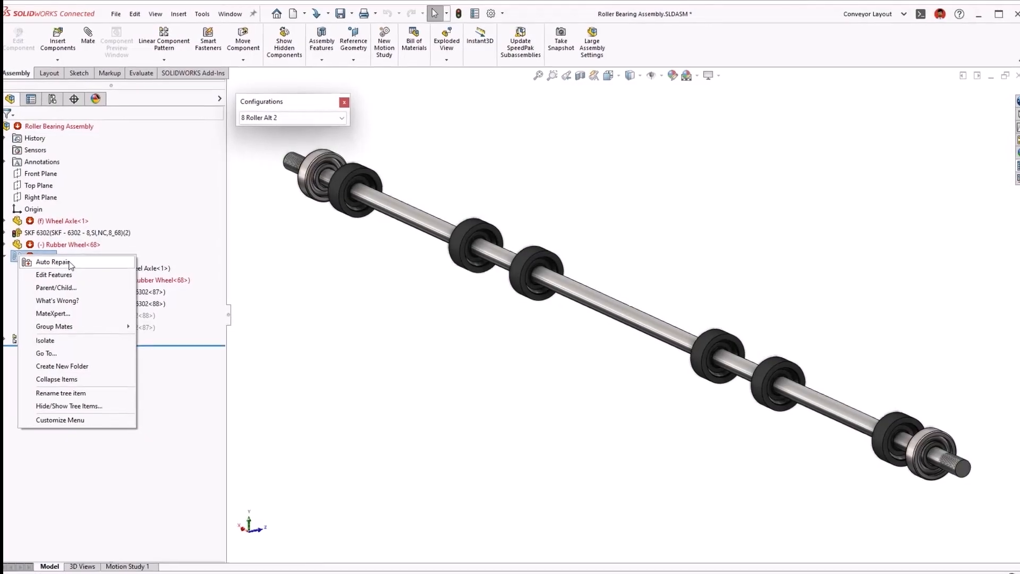
click(74, 264)
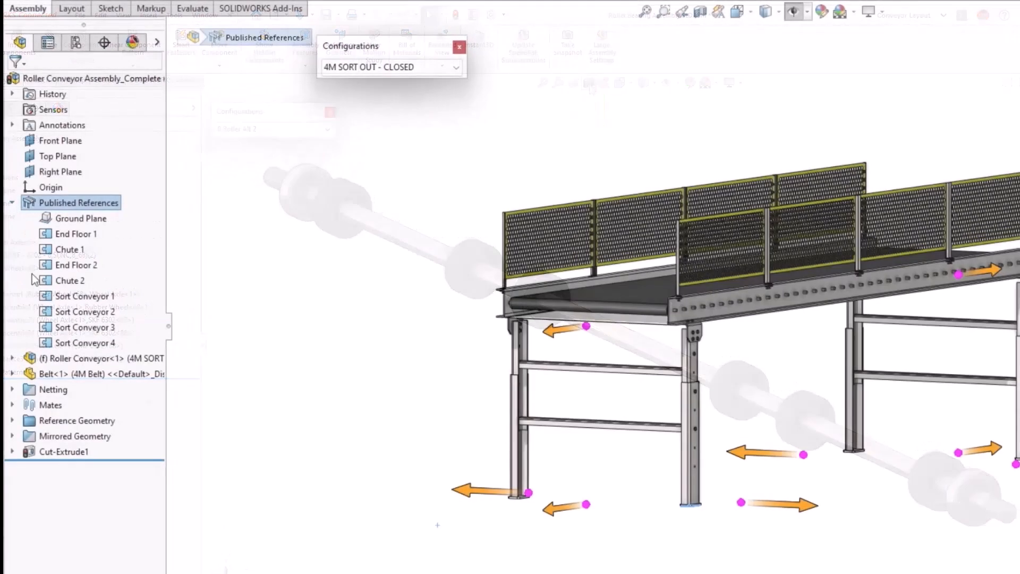
Suppress the published references Sort Conveyor 1 through Sort Conveyor 4 in the roller conveyor assembly
click(61, 286)
shift+click(56, 332)
right_click(56, 332)
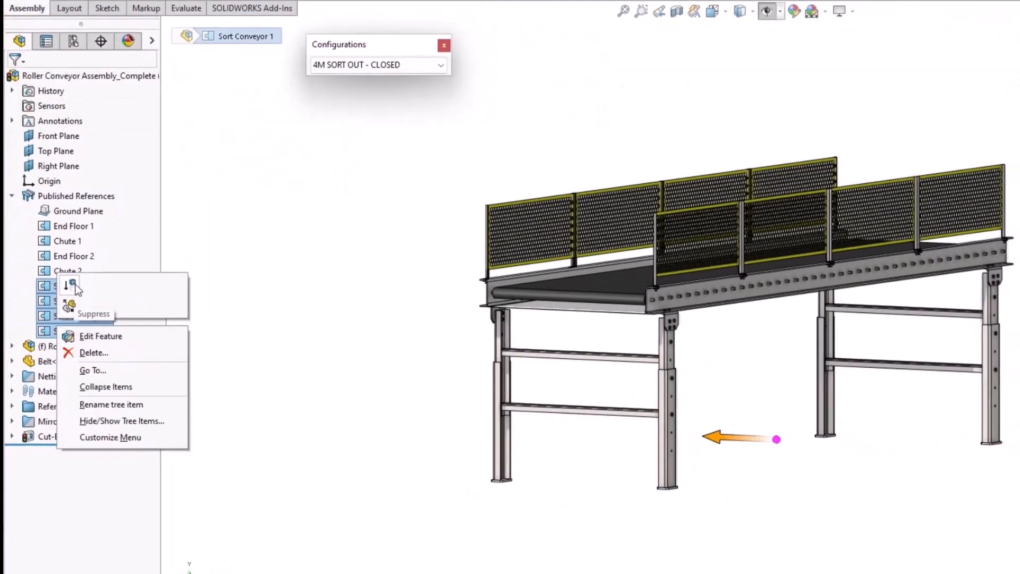
click(75, 286)
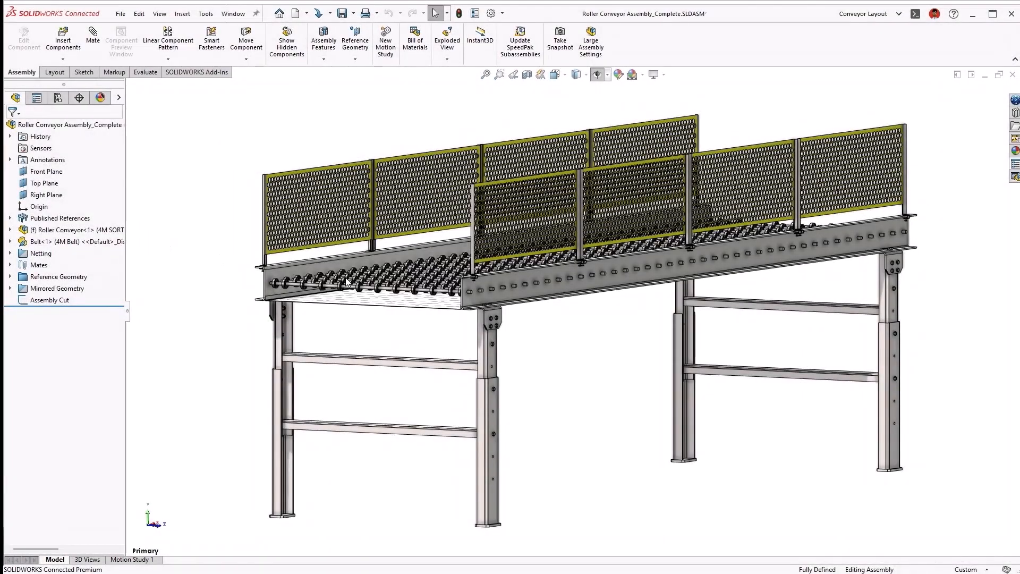
Open the Roller Bearing Assembly subassembly from the front axle of the roller conveyor
drag(235, 227, 512, 364)
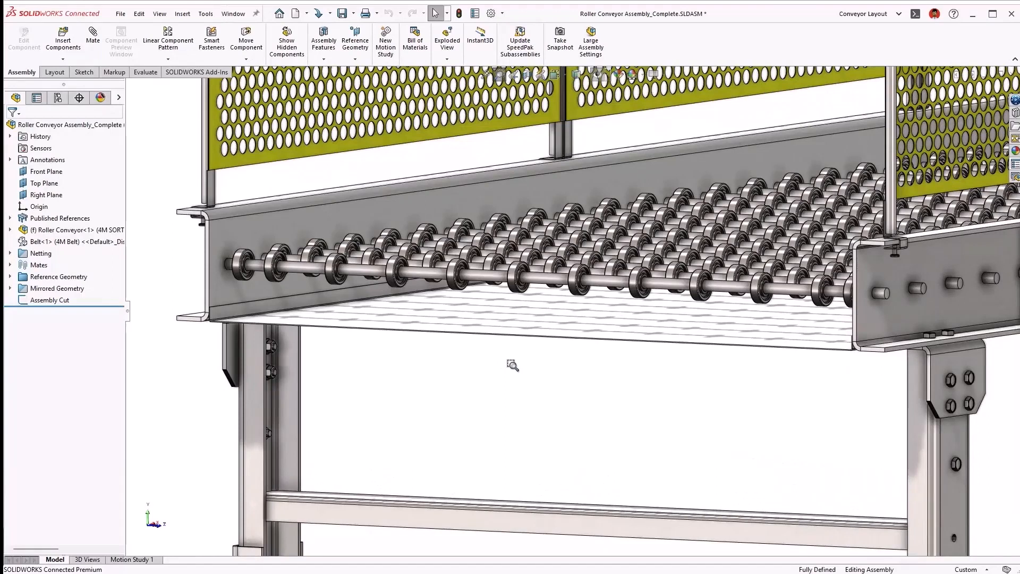
click(550, 283)
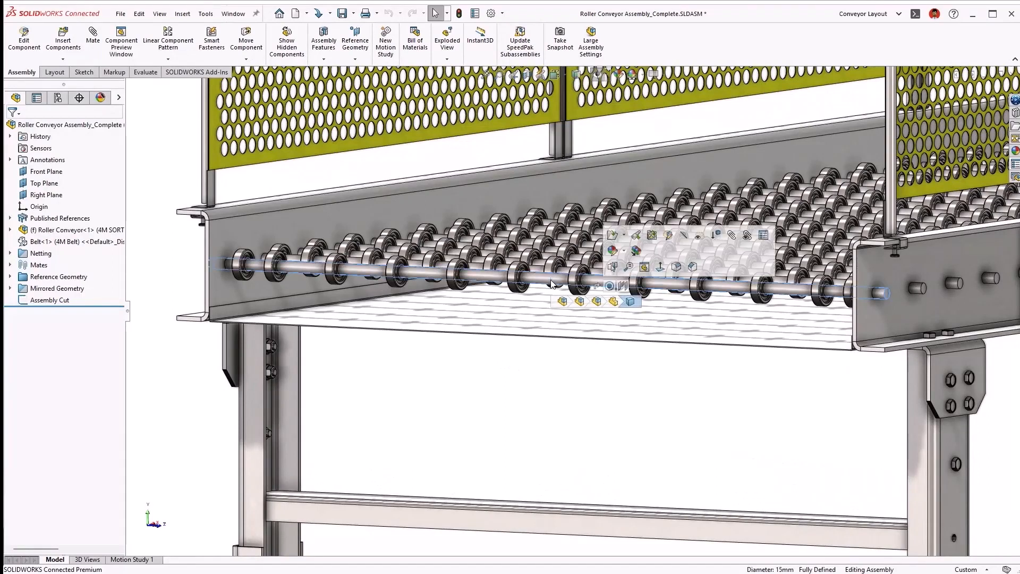
click(597, 302)
click(612, 235)
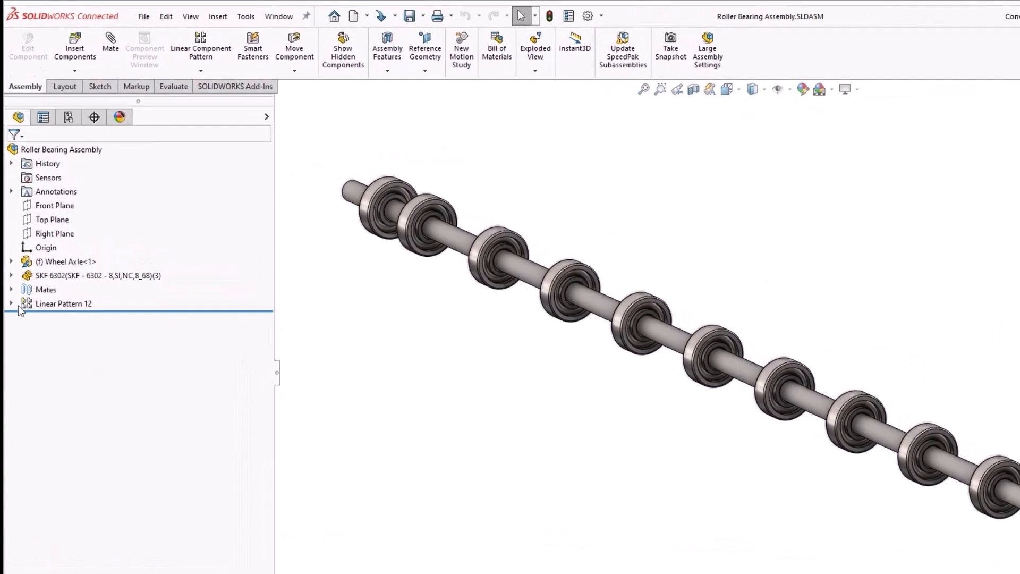
Review the bearings in Linear Pattern 12 and activate the 8 Roller Alt 1 configuration
click(11, 304)
click(43, 305)
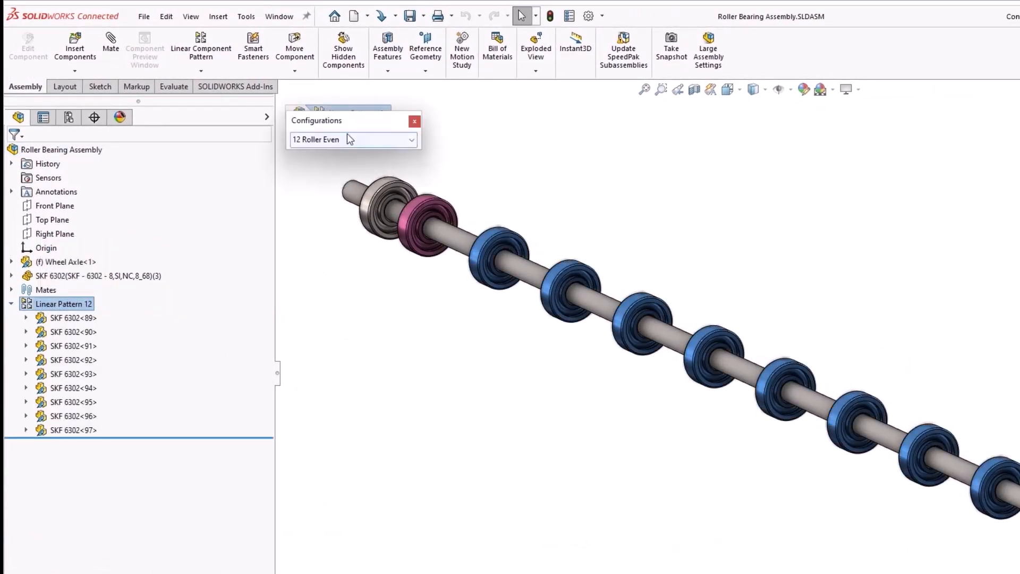
click(348, 138)
click(348, 163)
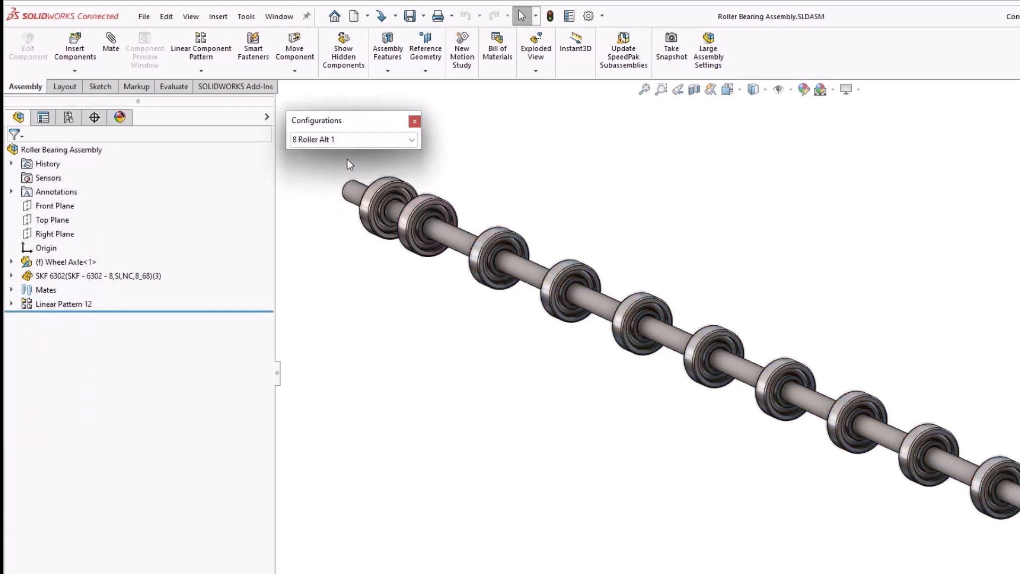
Suppress the patterned bearings SKF 6302<90>, <91>, <94> and <95> in Linear Pattern 12
click(11, 303)
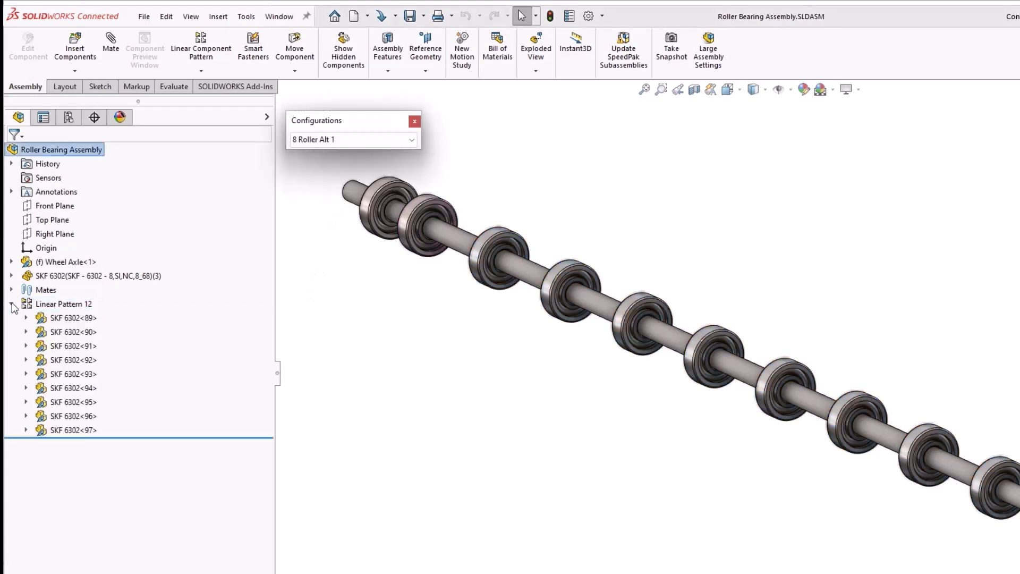
click(57, 333)
ctrl+click(57, 346)
ctrl+click(57, 389)
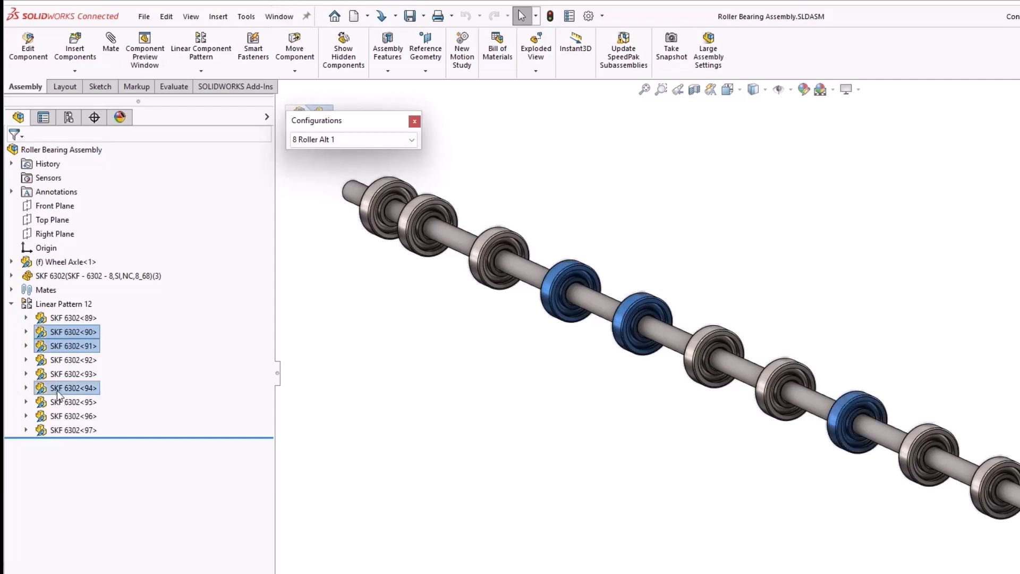
ctrl+click(57, 402)
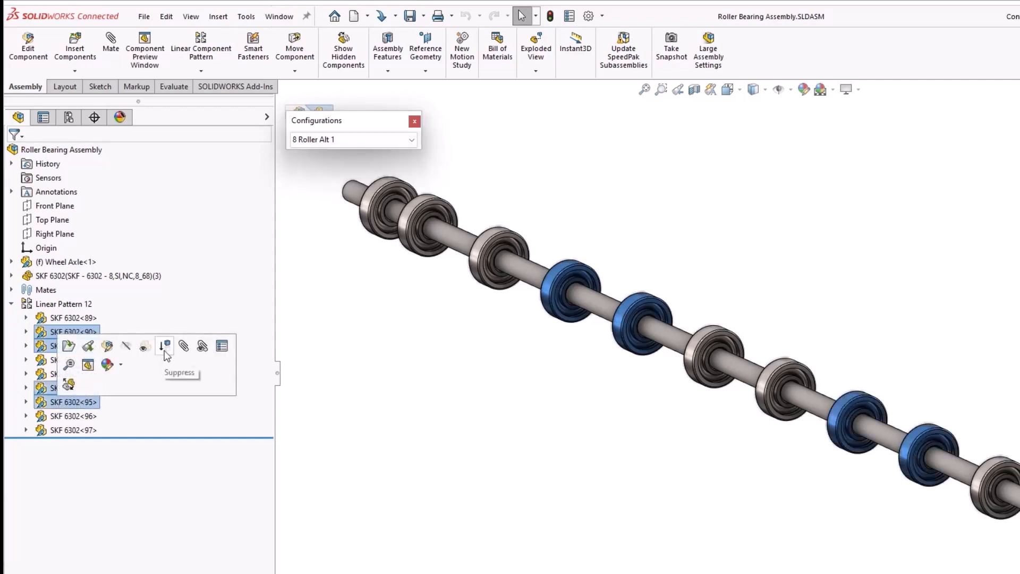
click(165, 347)
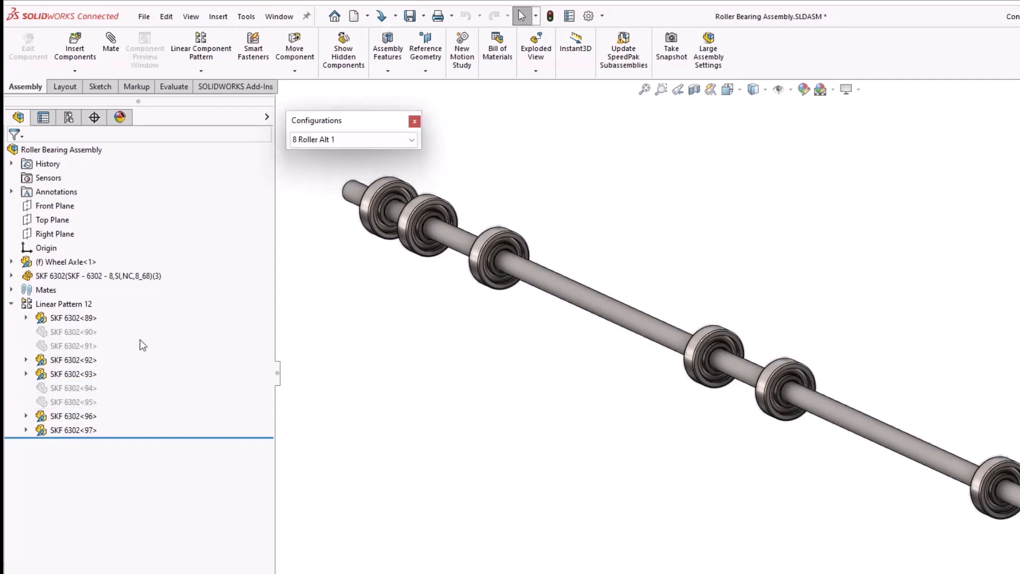
Edit Linear Pattern 12 to skip bearing instances <90>, <91>, <94> and <95> in this configuration only
click(47, 305)
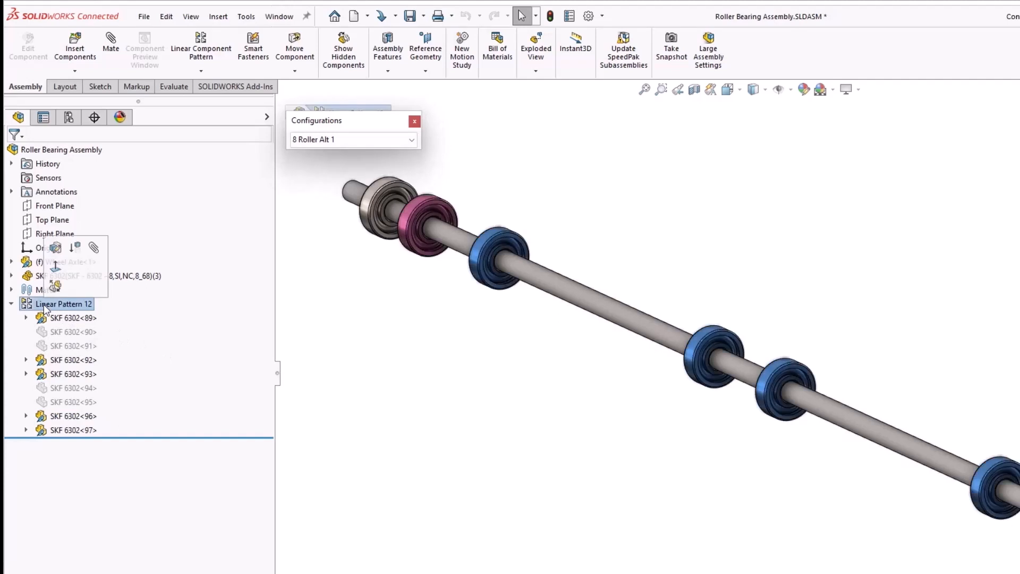
click(55, 247)
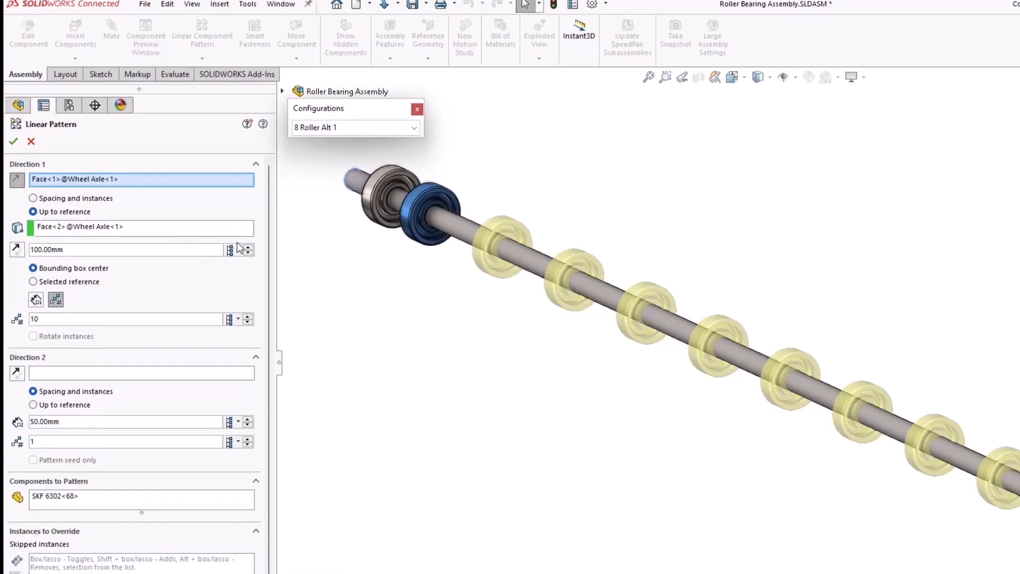
drag(261, 261, 268, 316)
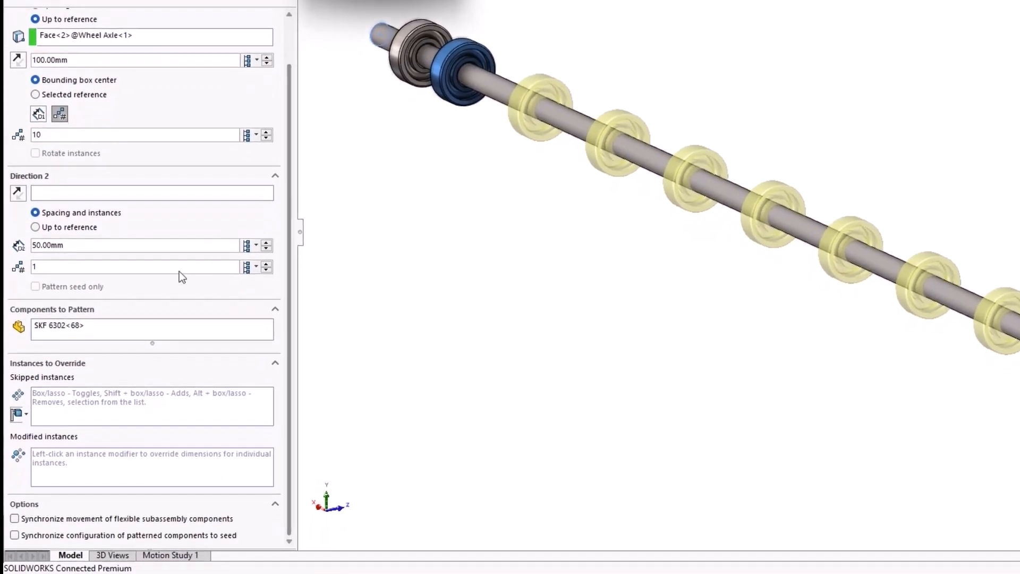
click(68, 391)
click(25, 417)
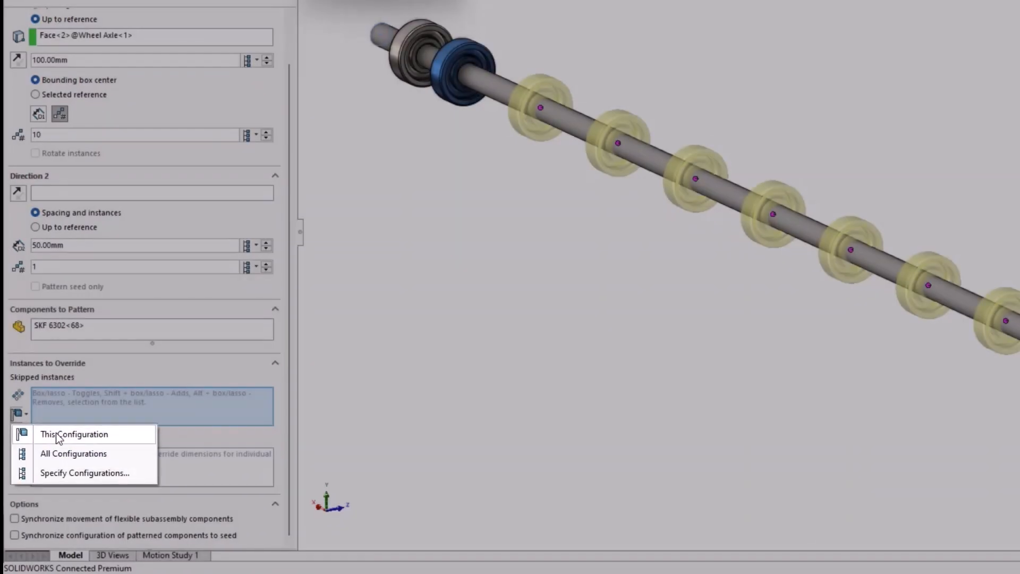
click(59, 434)
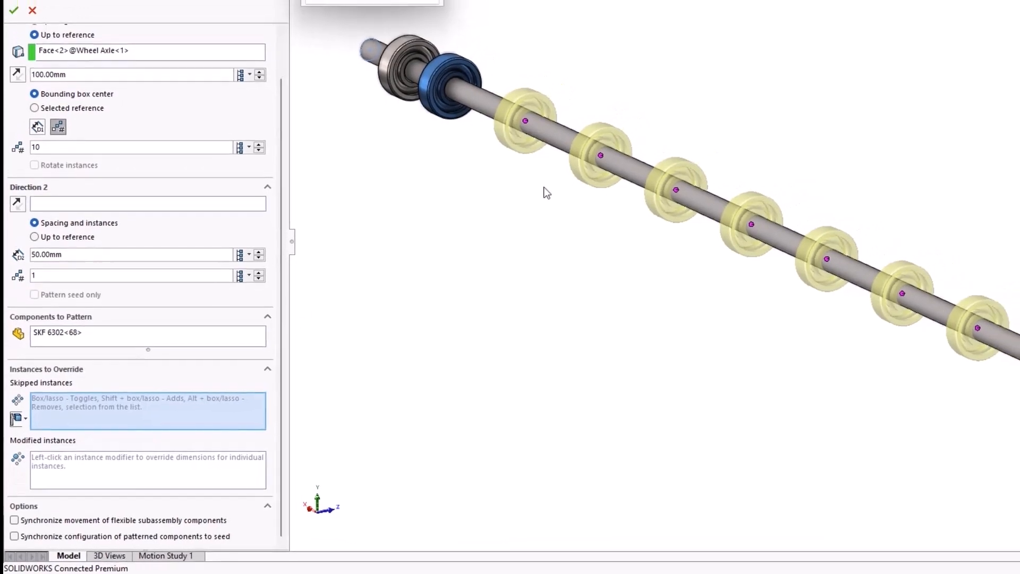
click(568, 178)
click(638, 211)
click(853, 309)
right_click(773, 379)
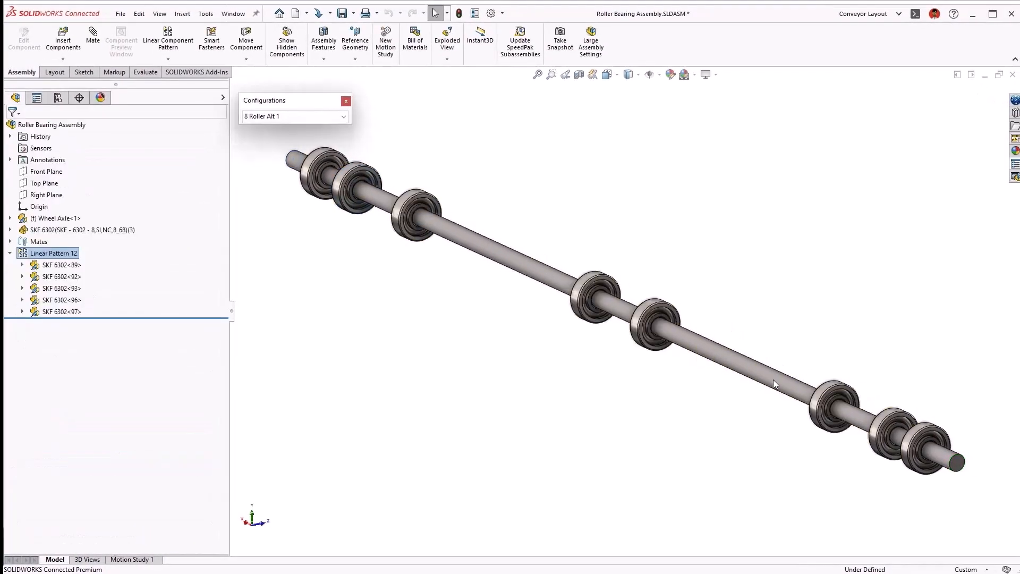
Activate the 8 Roller Alt 2 configuration and replace only the bearing SKF 6302-68 with Rubber Wheel.SLDPRT, matching the configuration by name
click(269, 117)
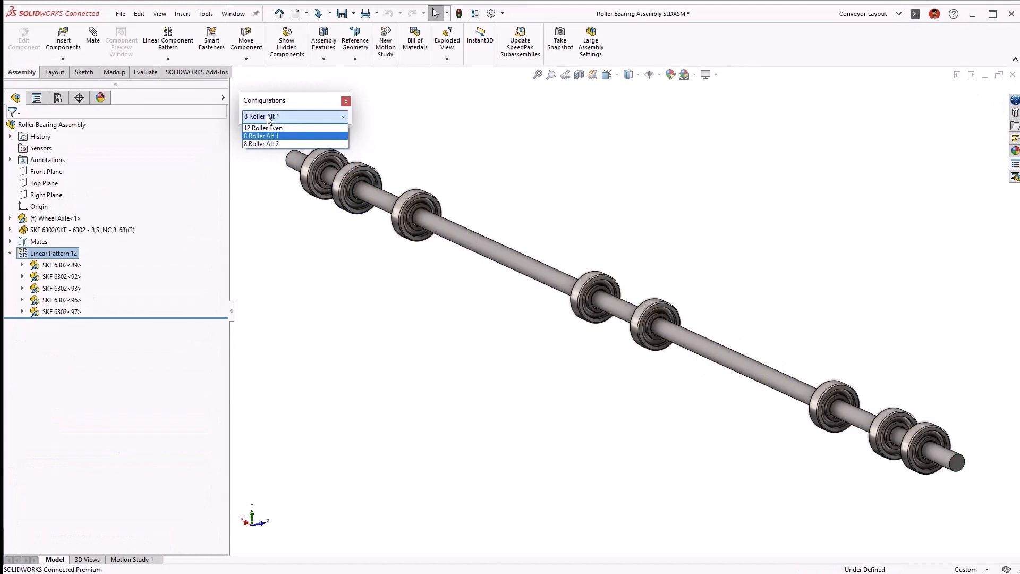
click(265, 144)
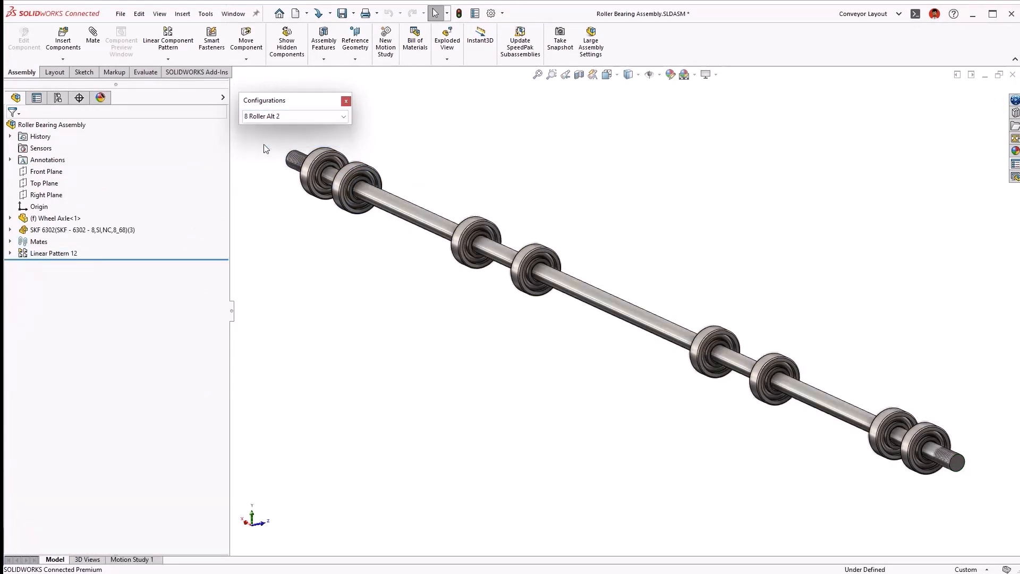
click(10, 229)
click(35, 265)
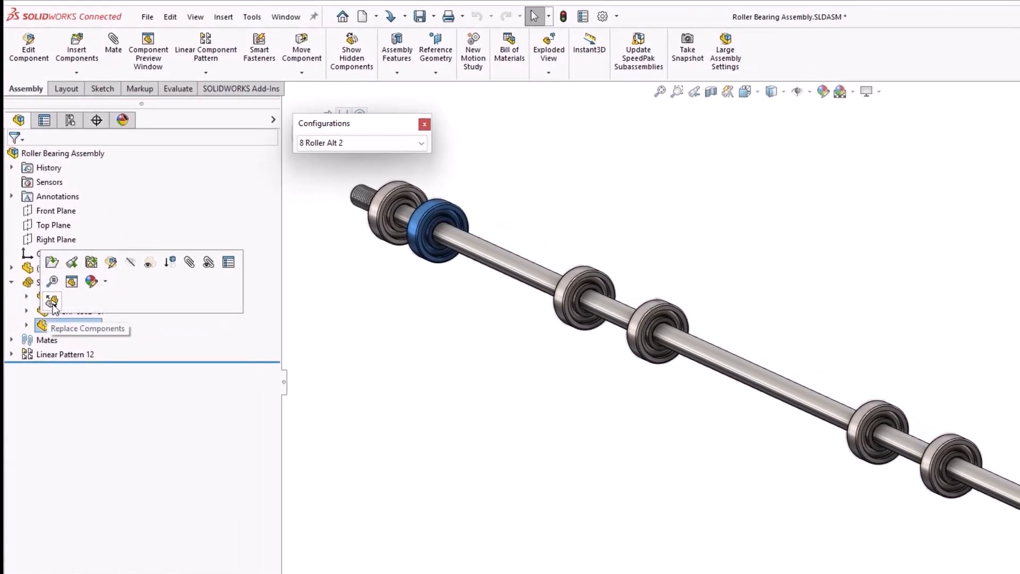
click(51, 301)
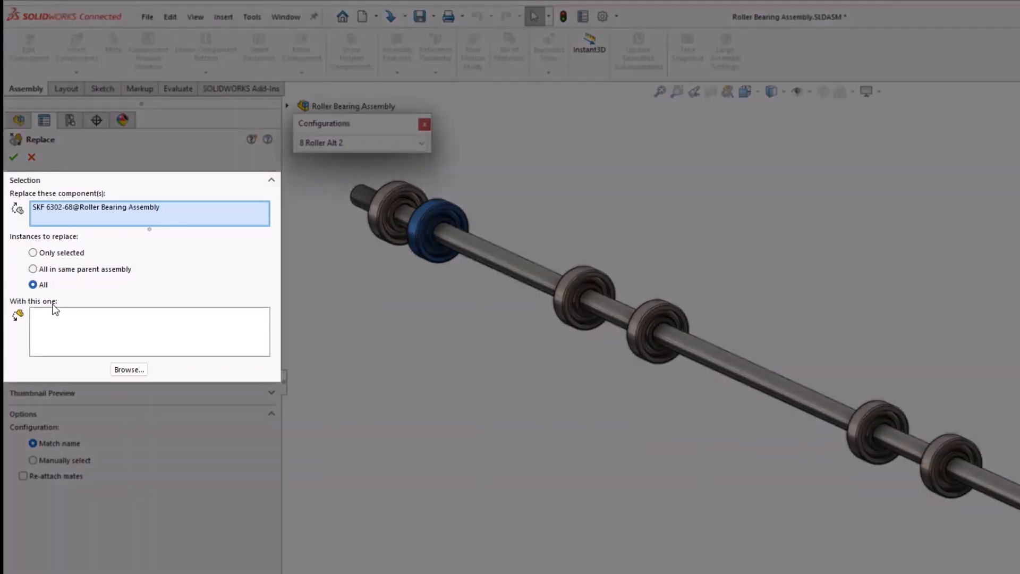
click(56, 253)
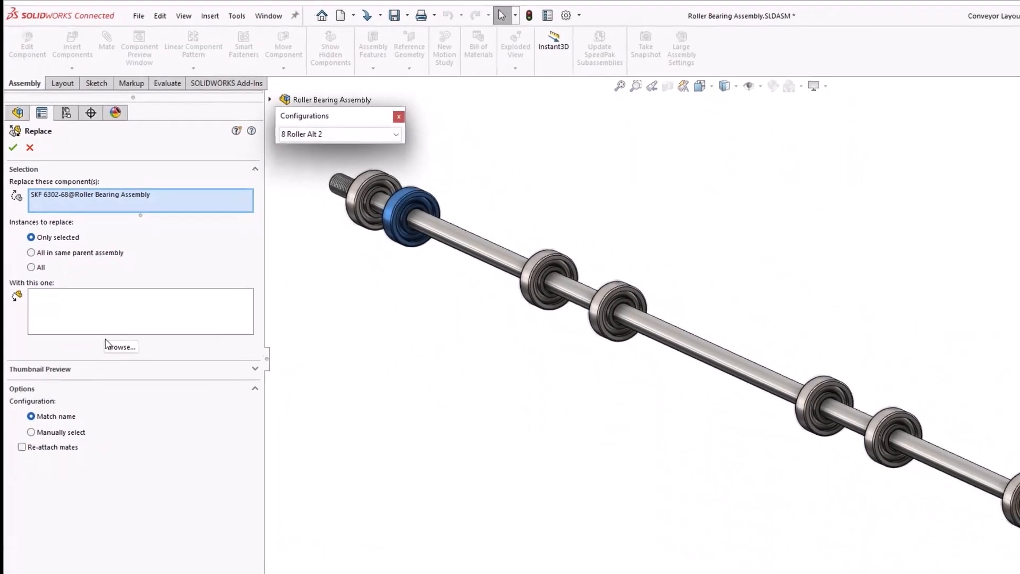
click(111, 350)
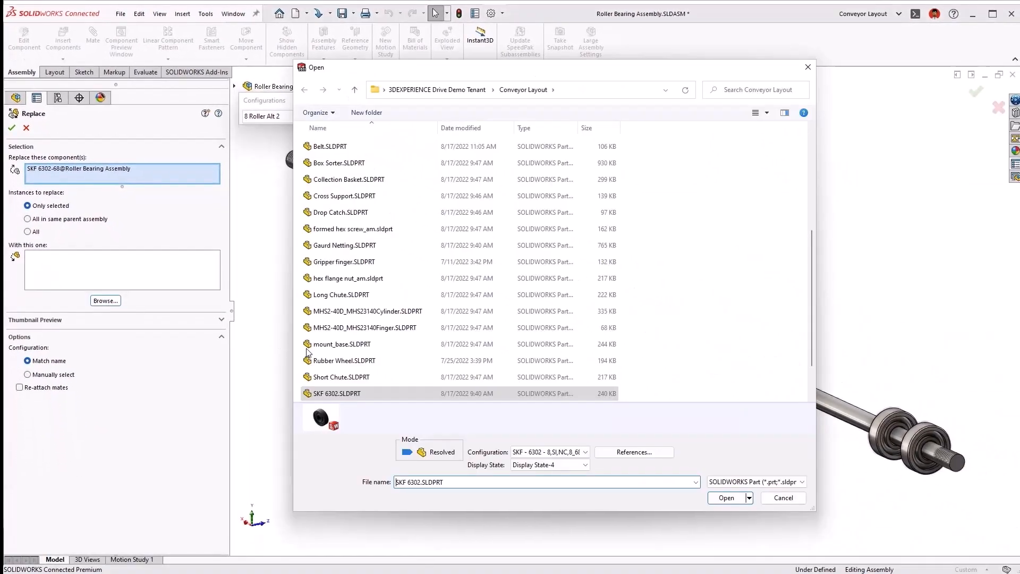
click(345, 361)
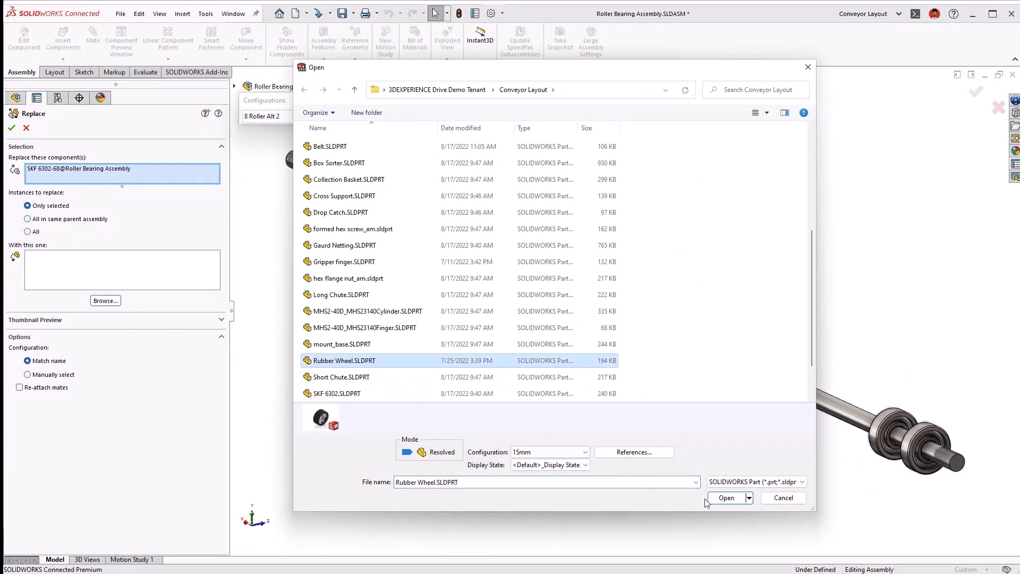
click(726, 498)
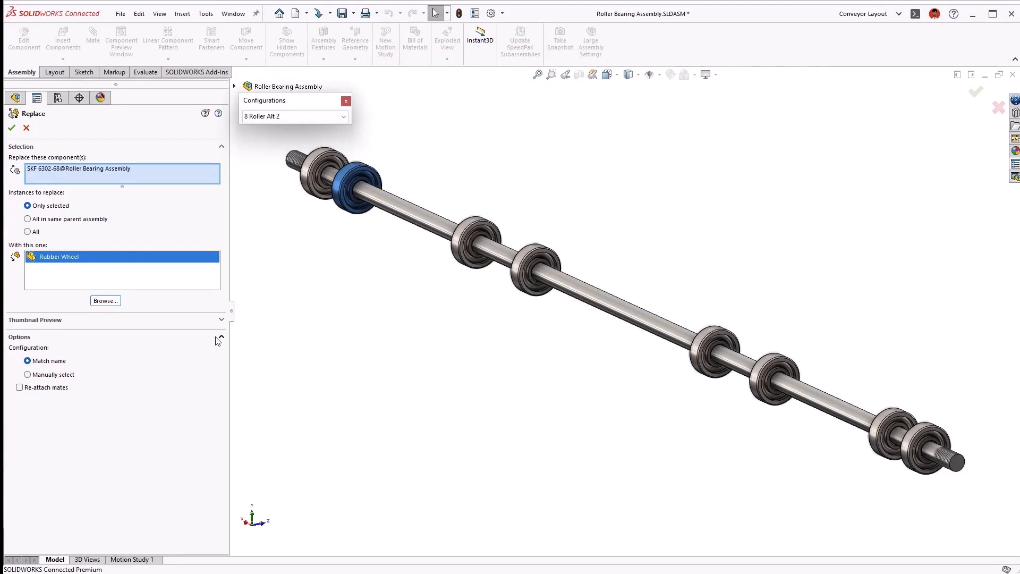
click(190, 321)
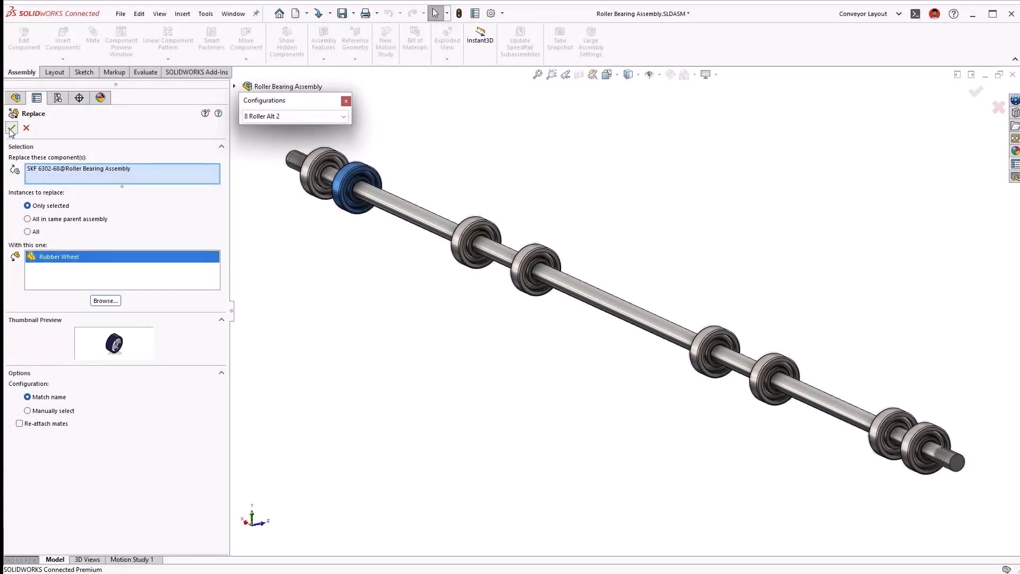
click(10, 128)
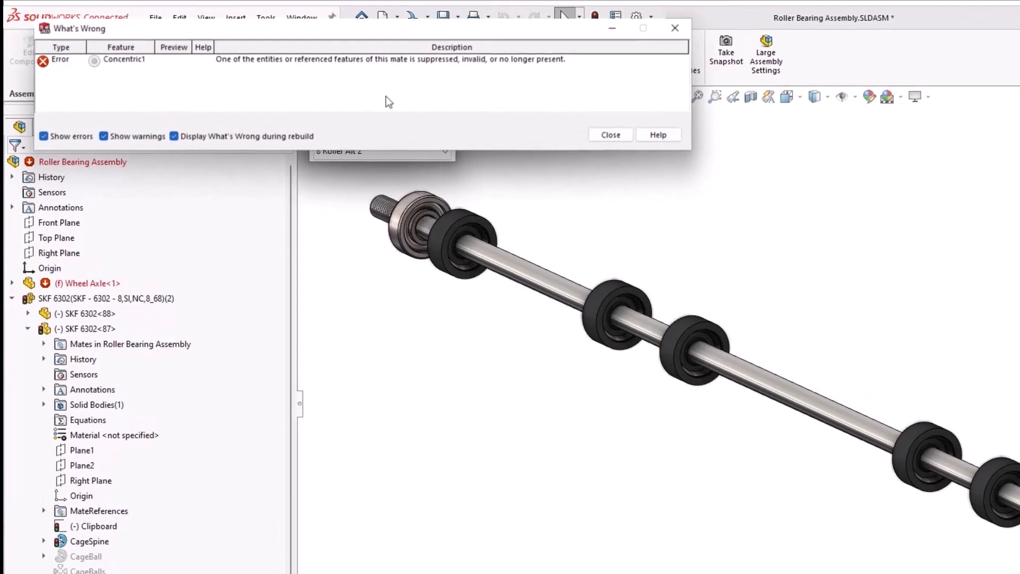
click(610, 136)
Examine the mate selections of the failed Concentric1 mate between the wheel axle and the rubber wheel
click(11, 299)
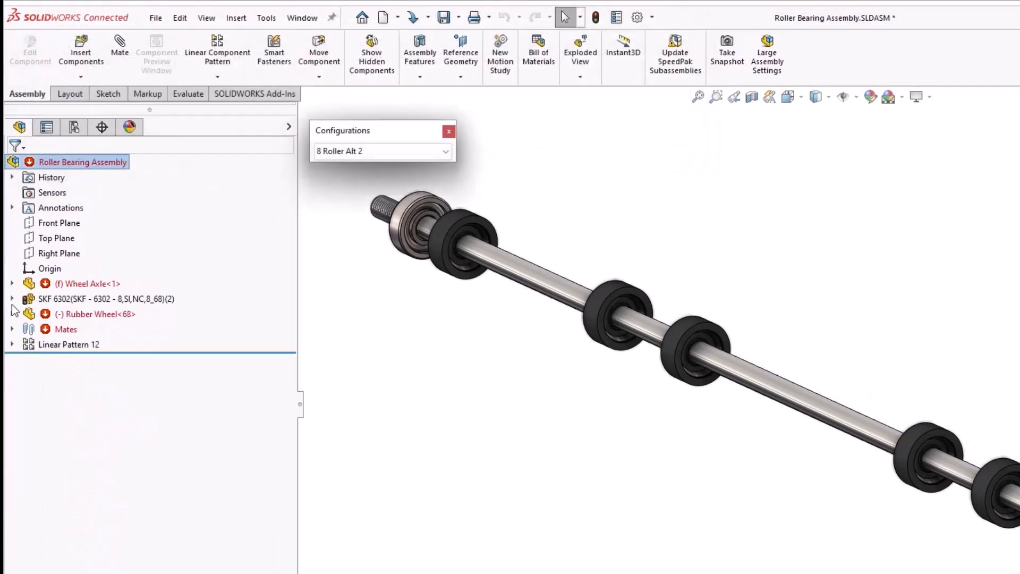
click(12, 328)
click(49, 359)
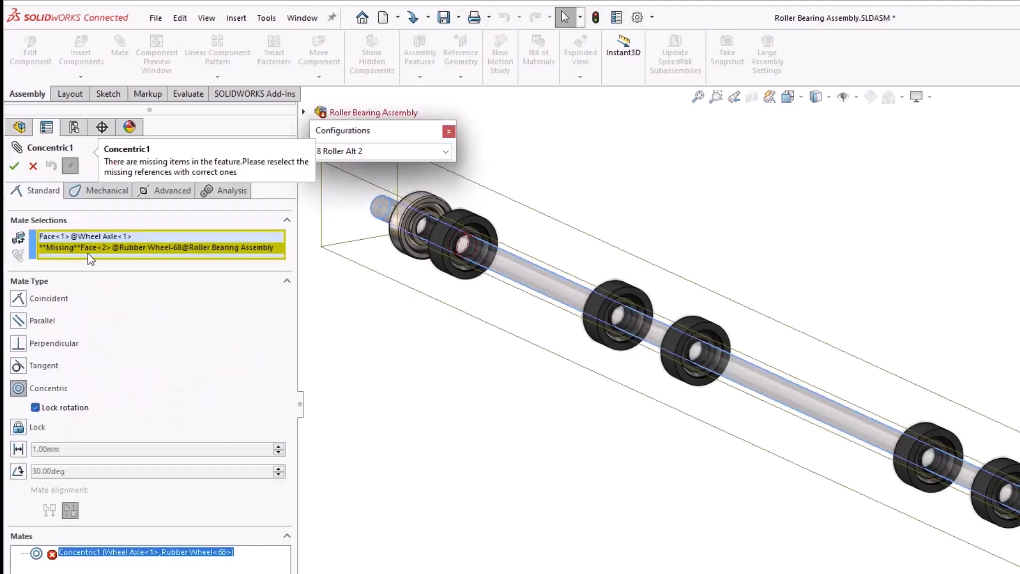
click(27, 170)
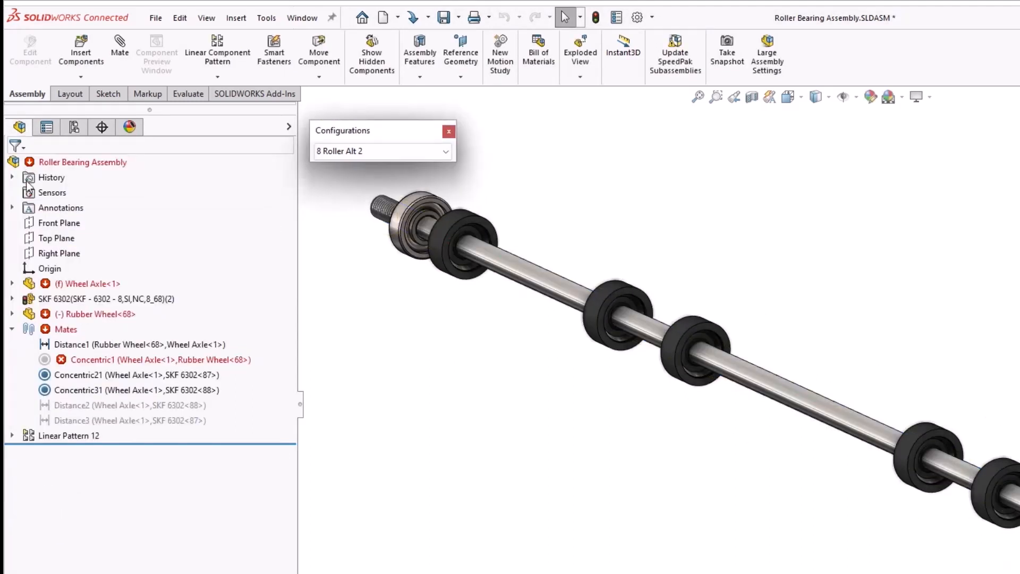
Auto-repair the missing references of the assembly's mates from the Mates folder
click(45, 360)
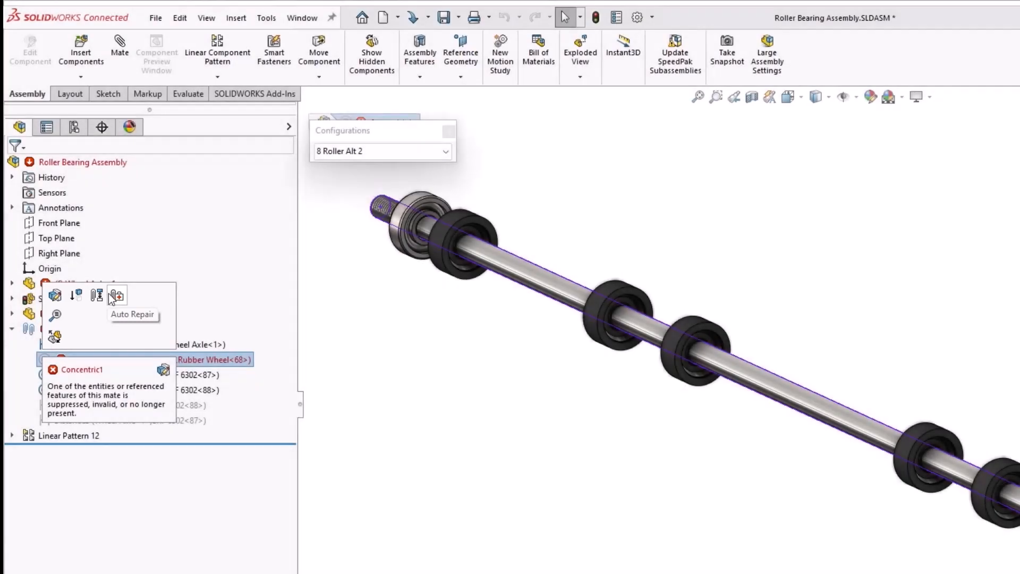
right_click(32, 329)
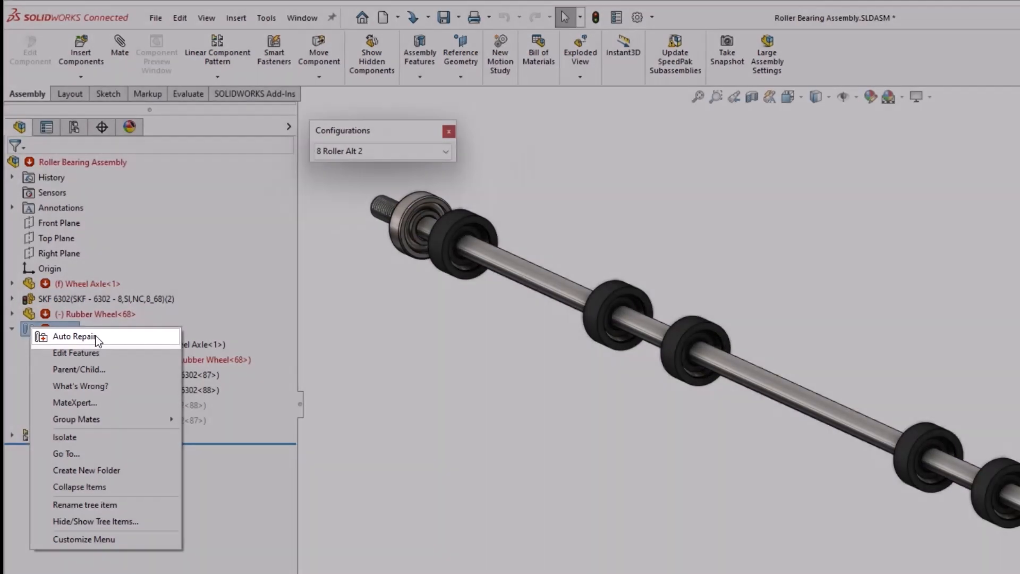
click(95, 337)
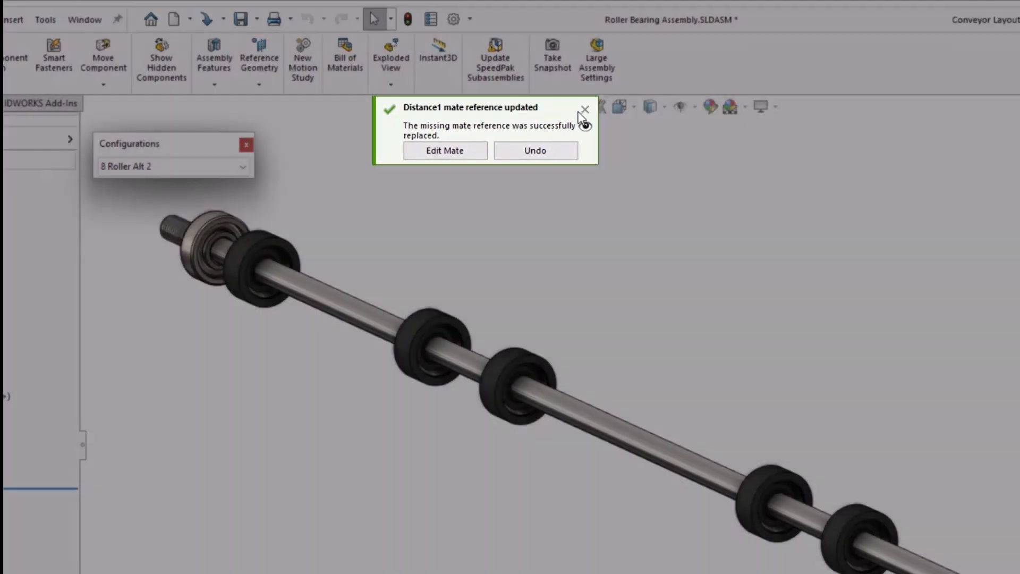
click(584, 109)
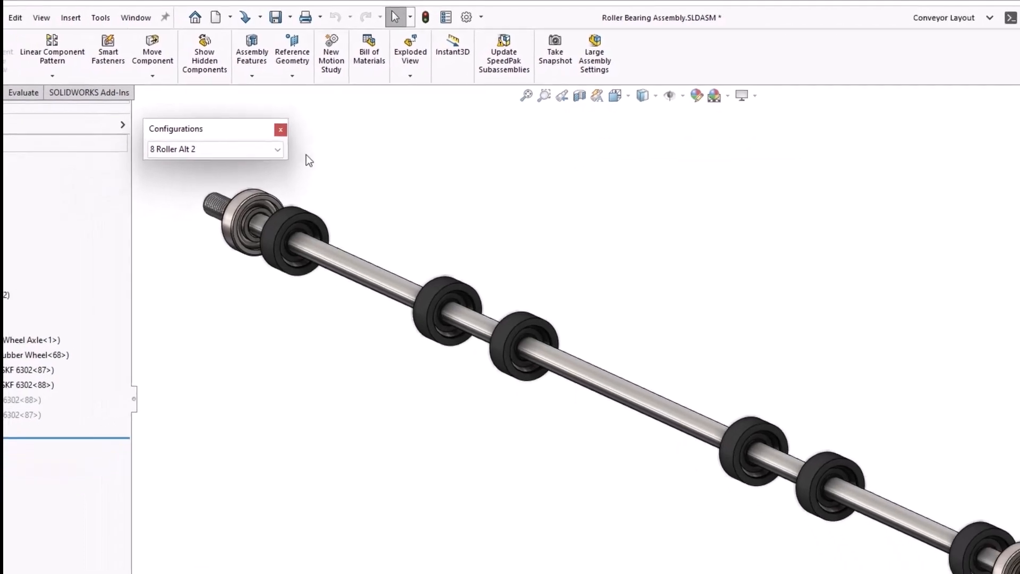
Check the replaced wheels in the 8 Roller Alt 1 configuration and activate the 12 Roller Even configuration
click(261, 156)
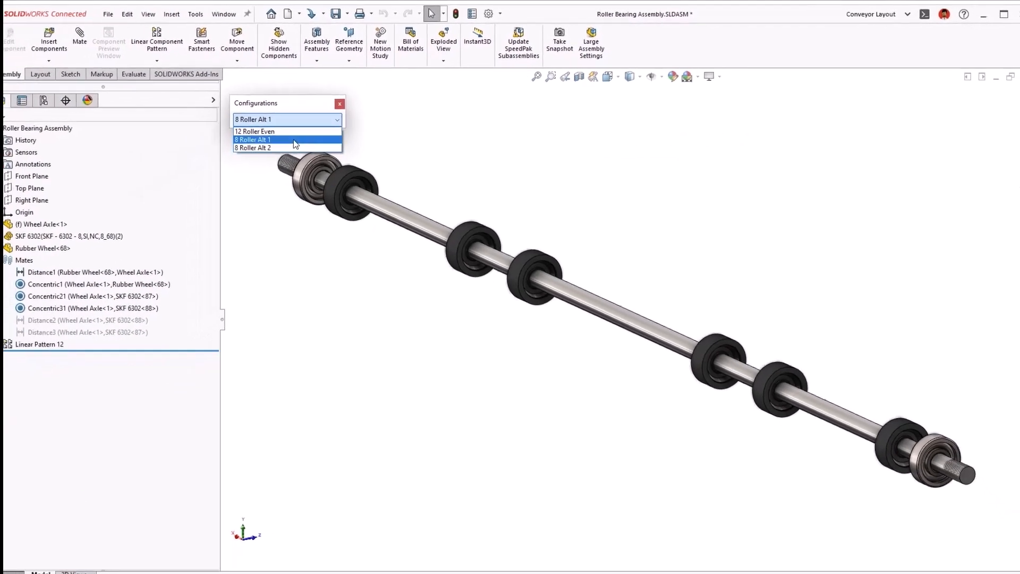
click(286, 144)
click(290, 124)
click(300, 127)
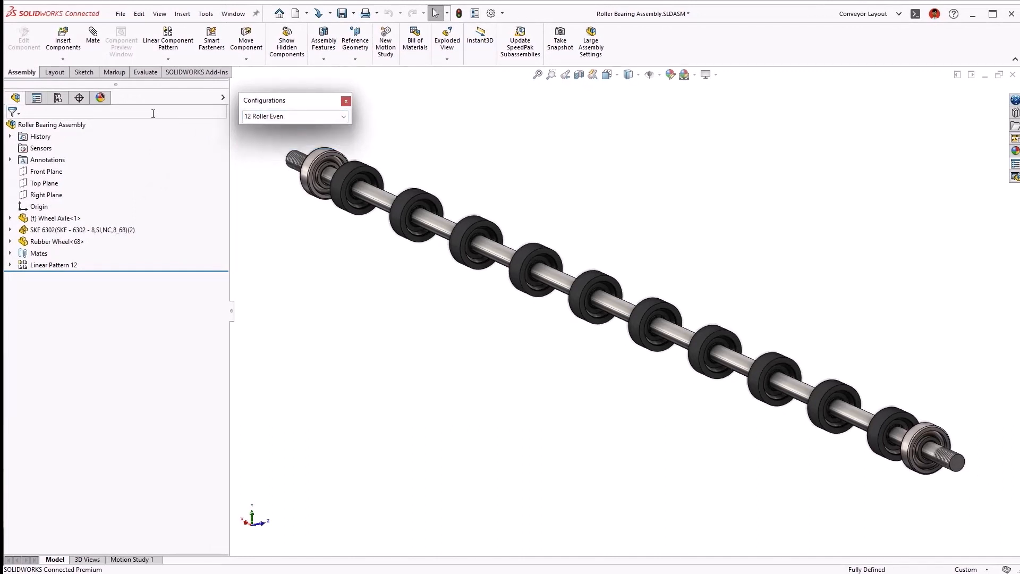
Review the bill of materials part number options in the properties of the 12 Roller Even configuration
click(58, 98)
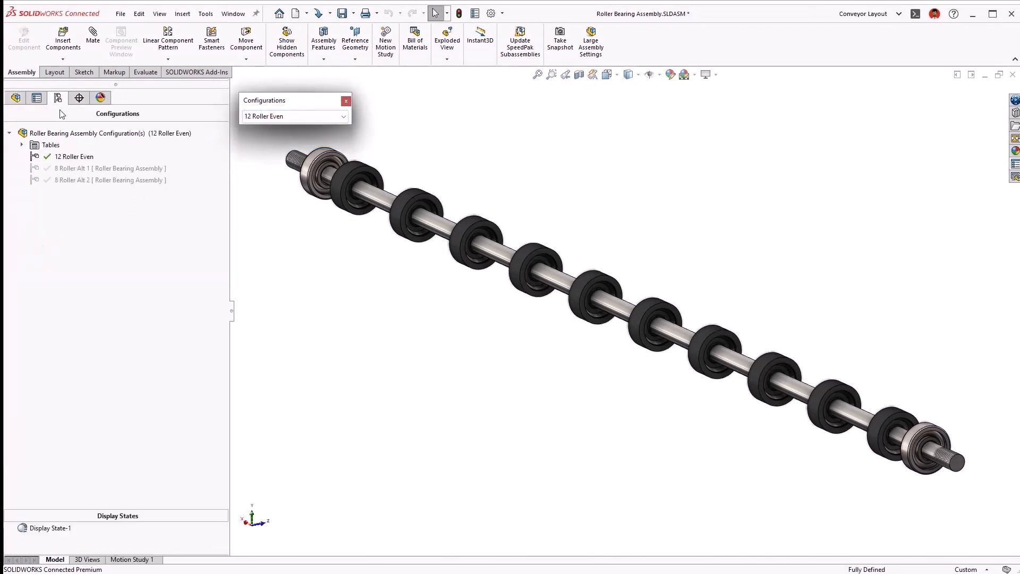
click(59, 157)
right_click(66, 156)
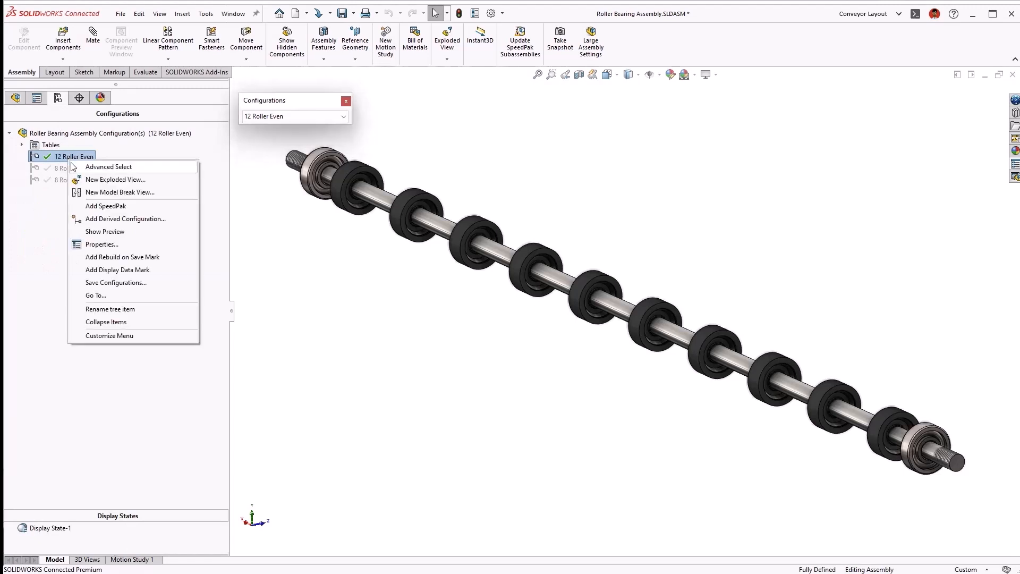
click(102, 244)
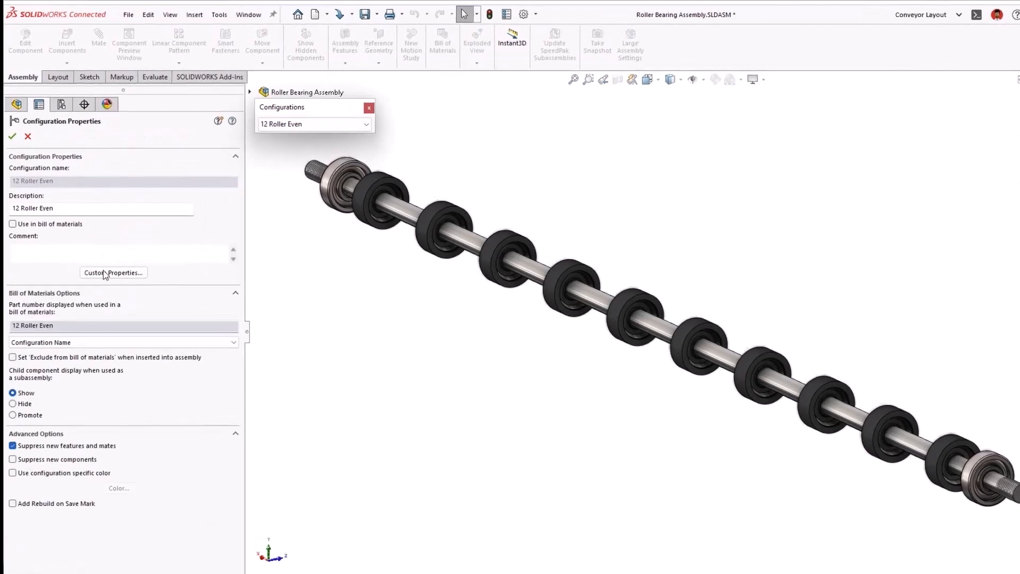
click(102, 354)
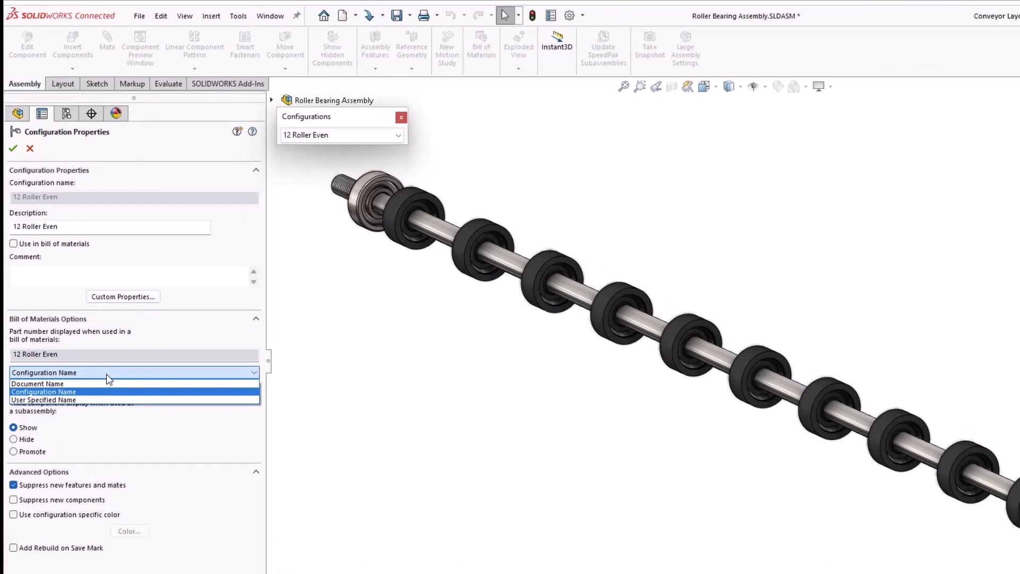
click(109, 378)
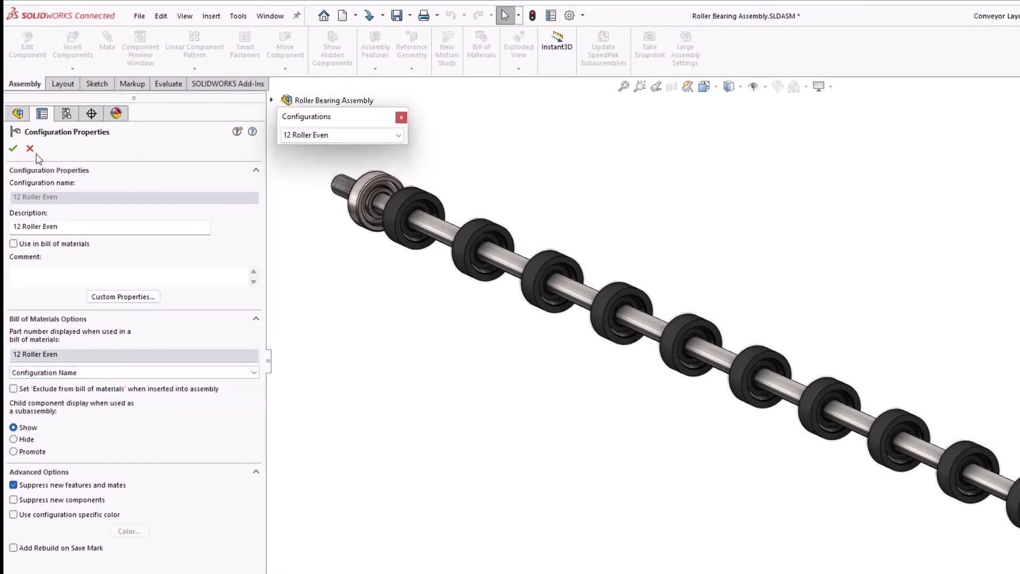
key(Return)
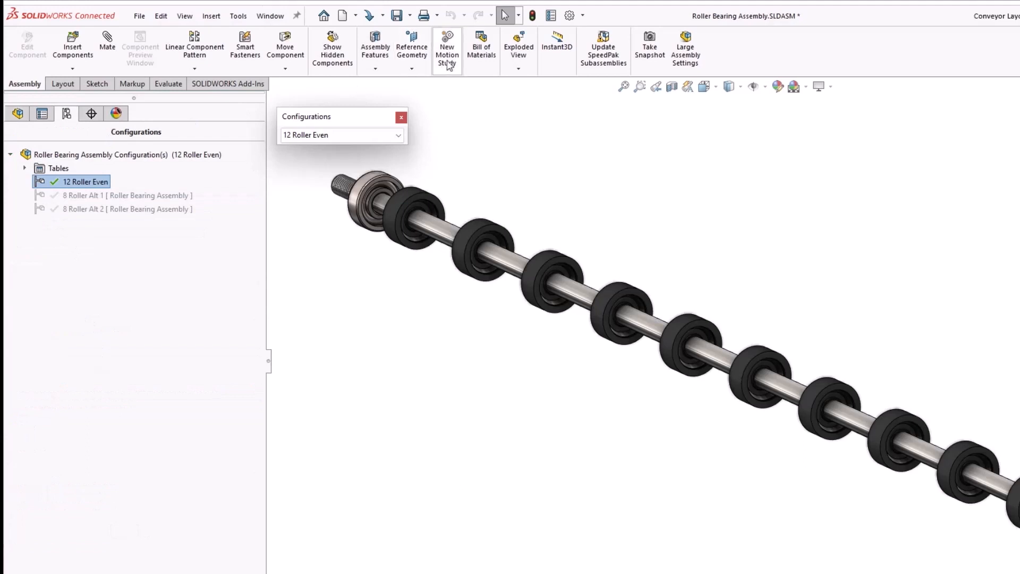
Set the document's default bill of materials part number for new configurations to Configuration Name
click(569, 15)
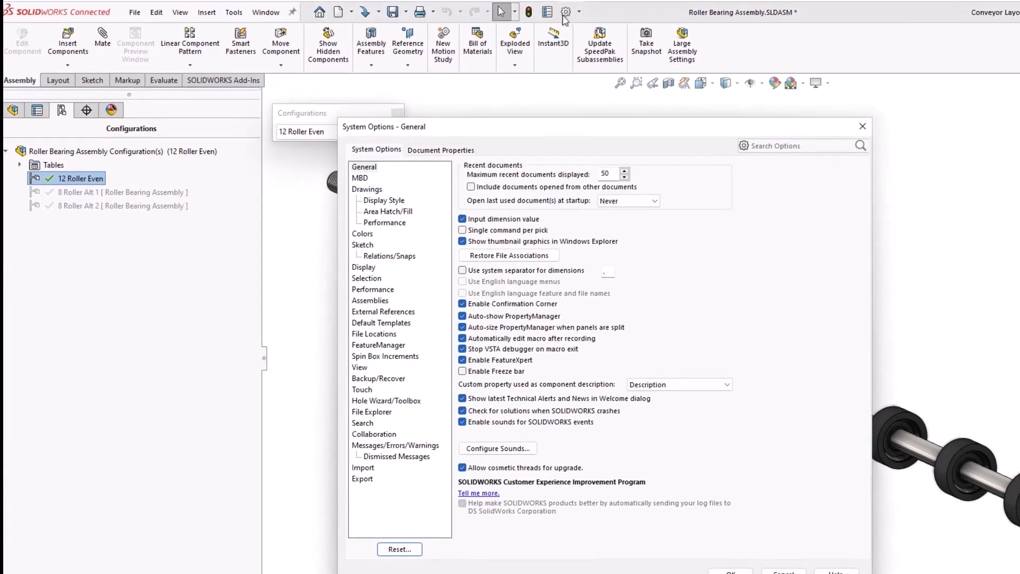
click(436, 151)
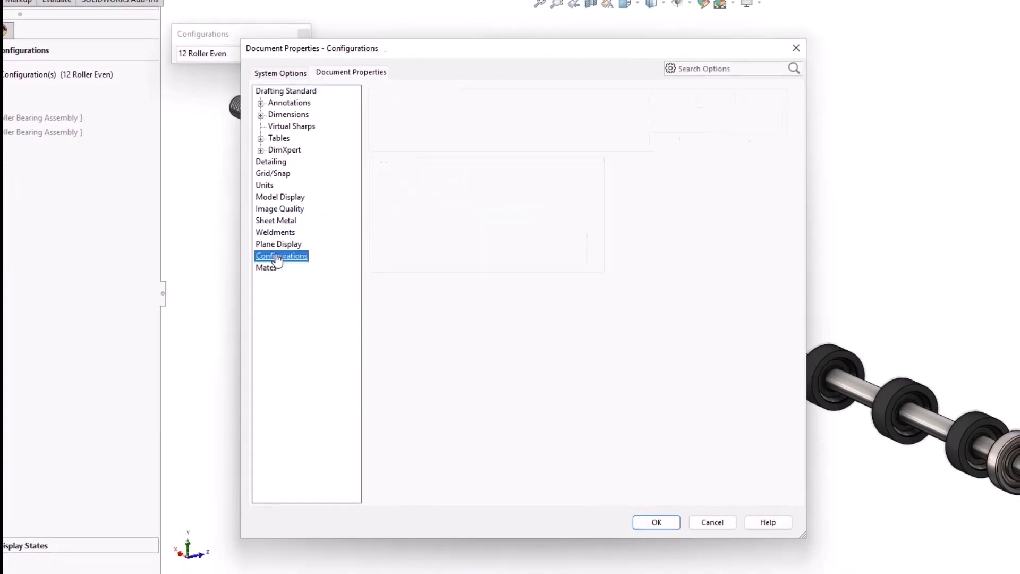
click(277, 257)
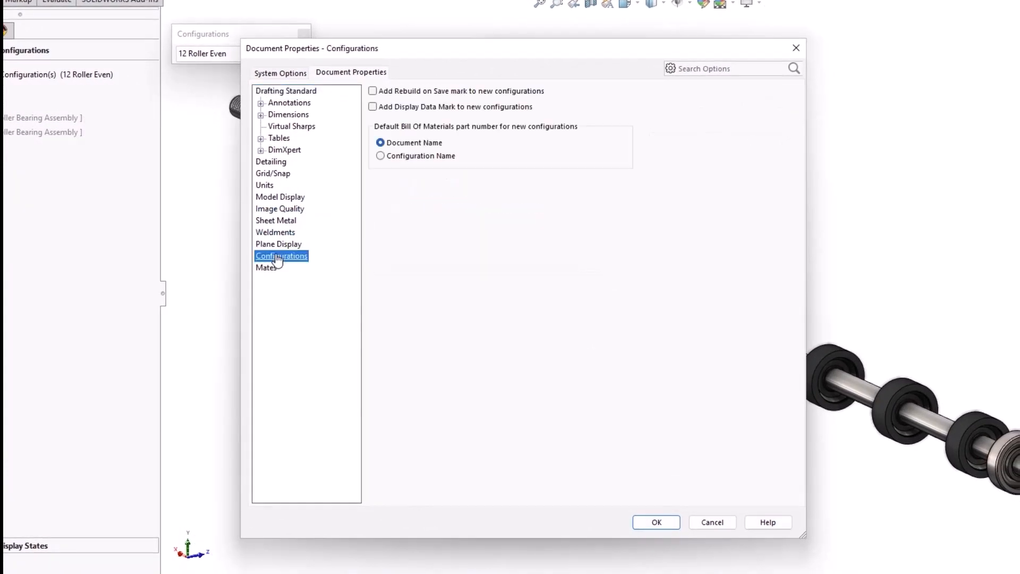
click(400, 158)
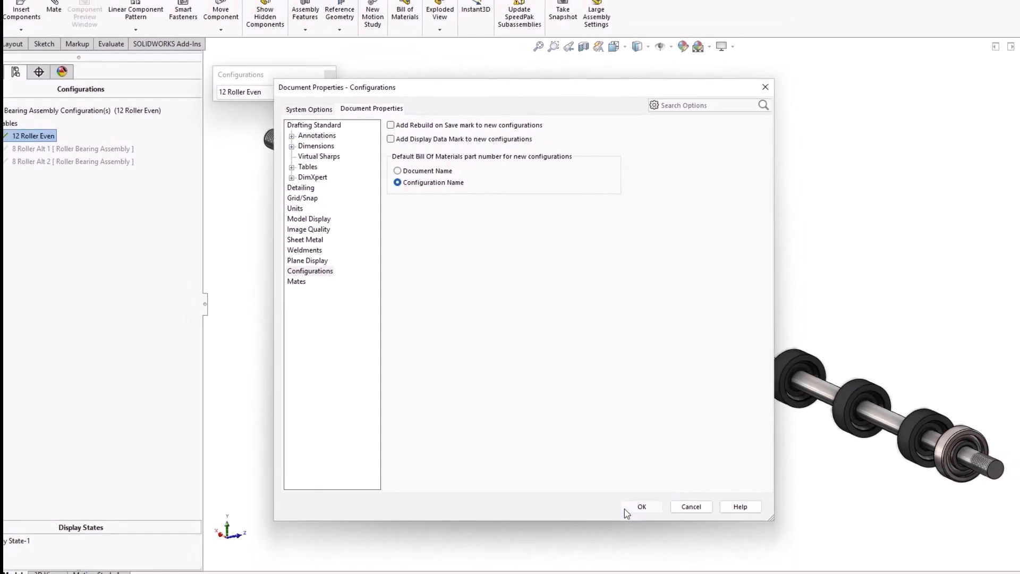
click(627, 507)
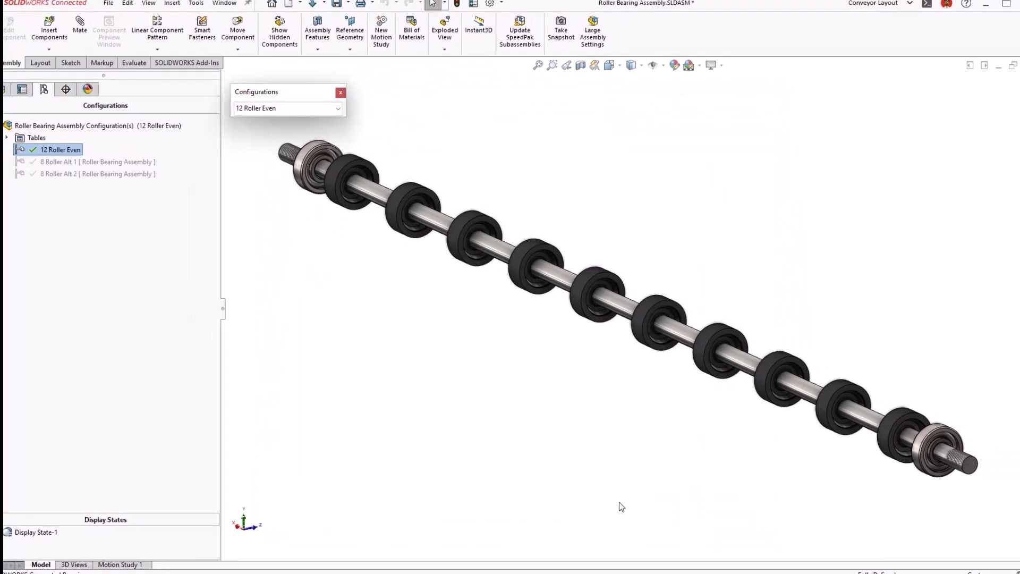
Switch to the Roller Conveyor Assembly_Complete document and show the Toolbox Clearance view of the bolted leg bracket
key(ctrl+Tab)
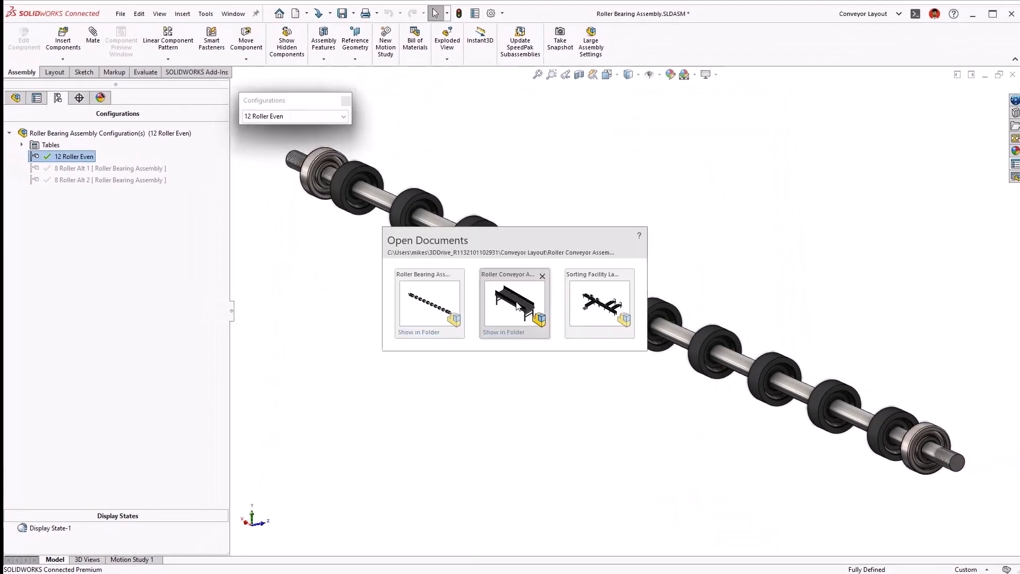
click(518, 306)
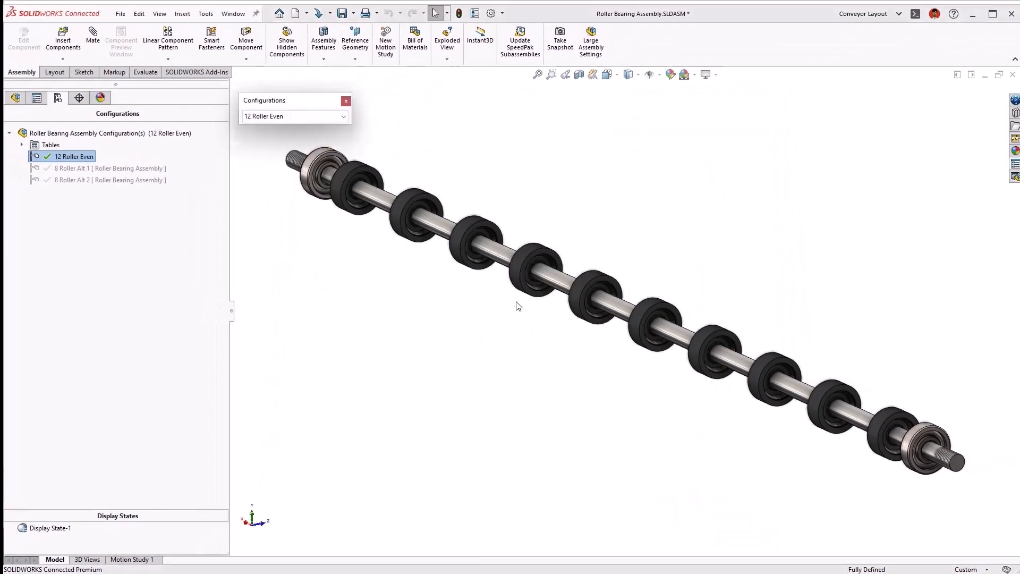
shift+click(73, 521)
click(142, 452)
click(142, 467)
click(236, 452)
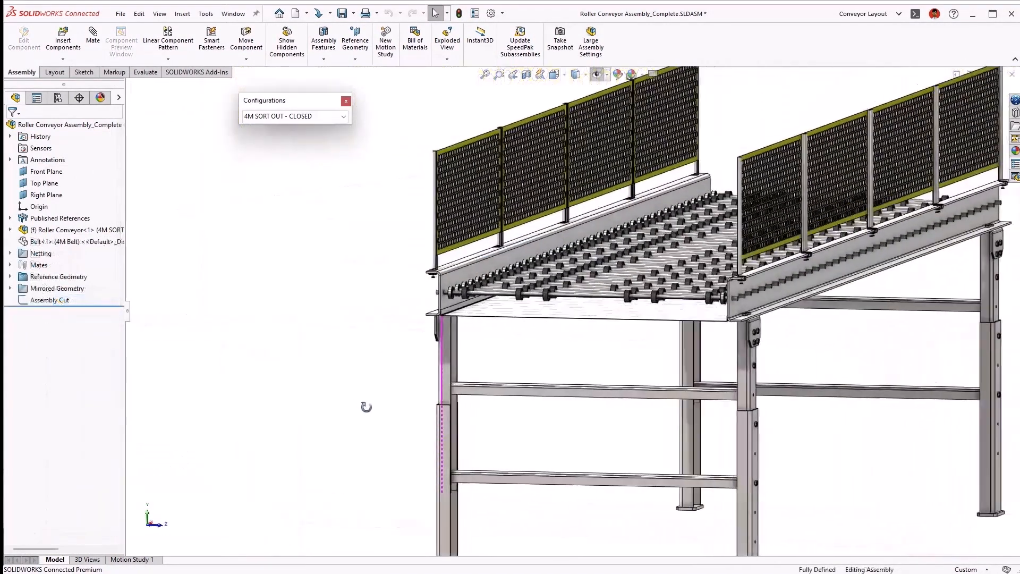
middle_drag(366, 407, 390, 410)
key(space)
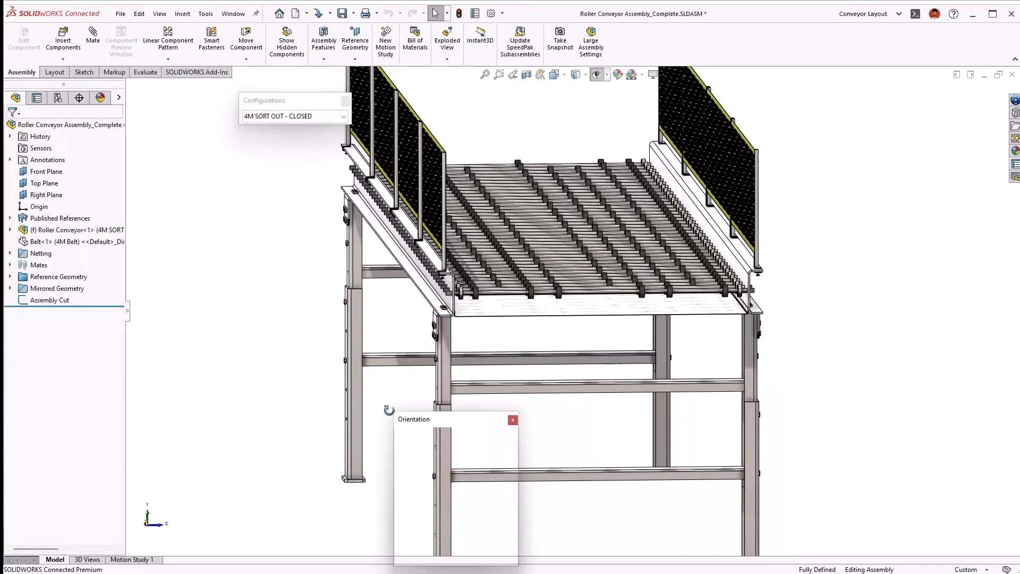
click(439, 528)
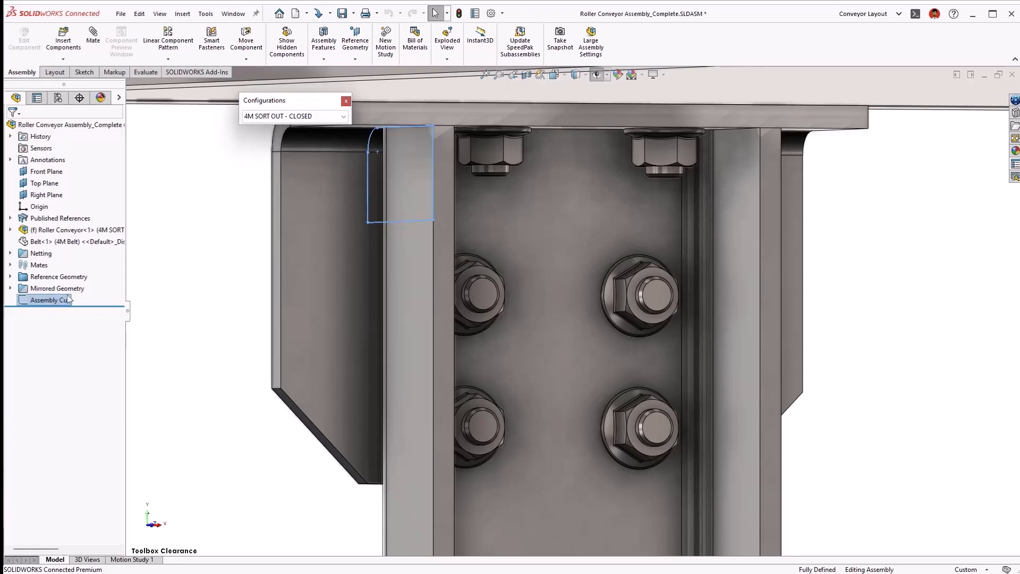
Start an extruded cut from the Assembly Cut sketch, ending Up To Surface at the hidden outer face on the leg's far side
key(s)
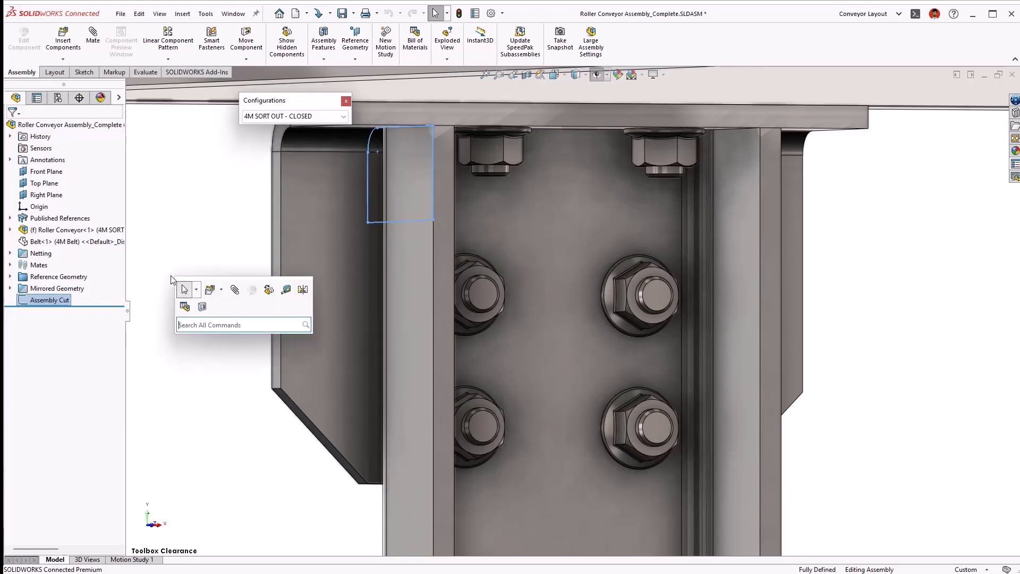
click(202, 308)
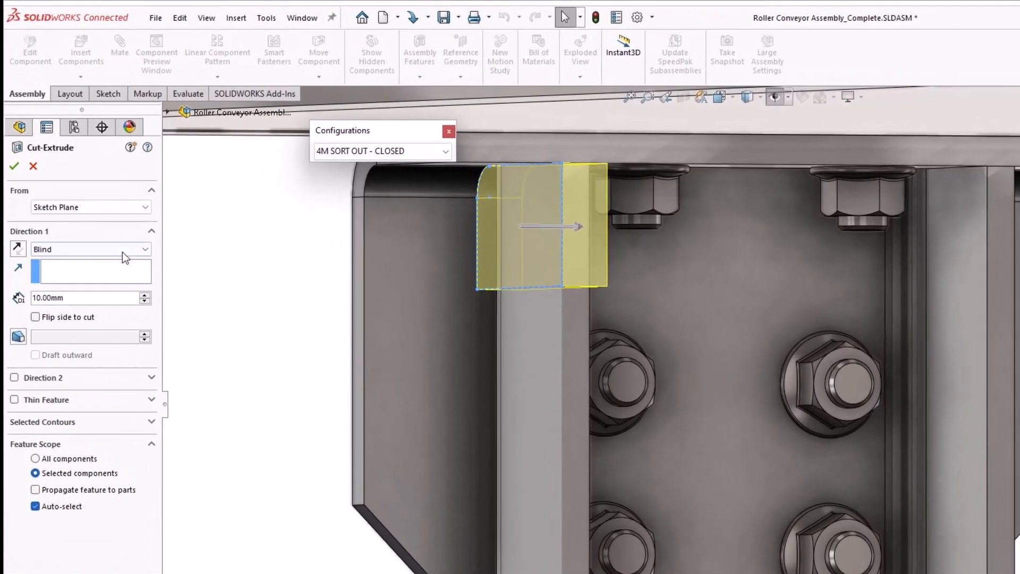
click(117, 243)
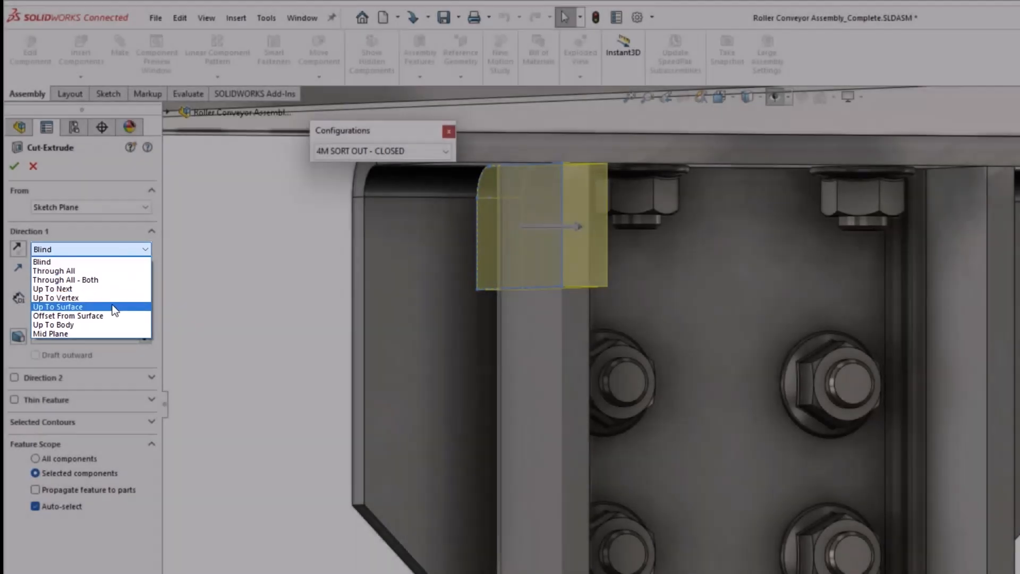
click(114, 308)
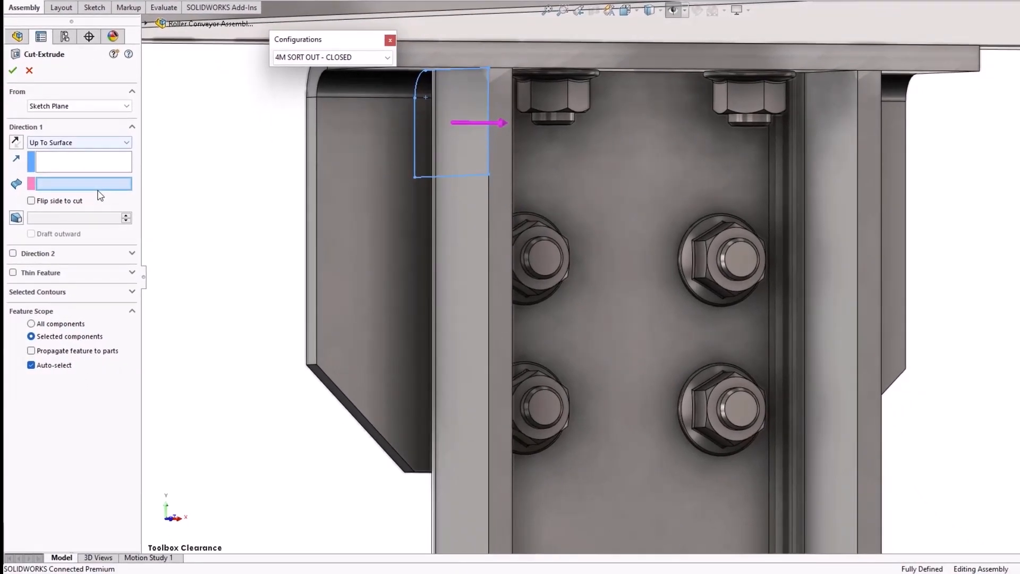
right_click(880, 205)
click(903, 255)
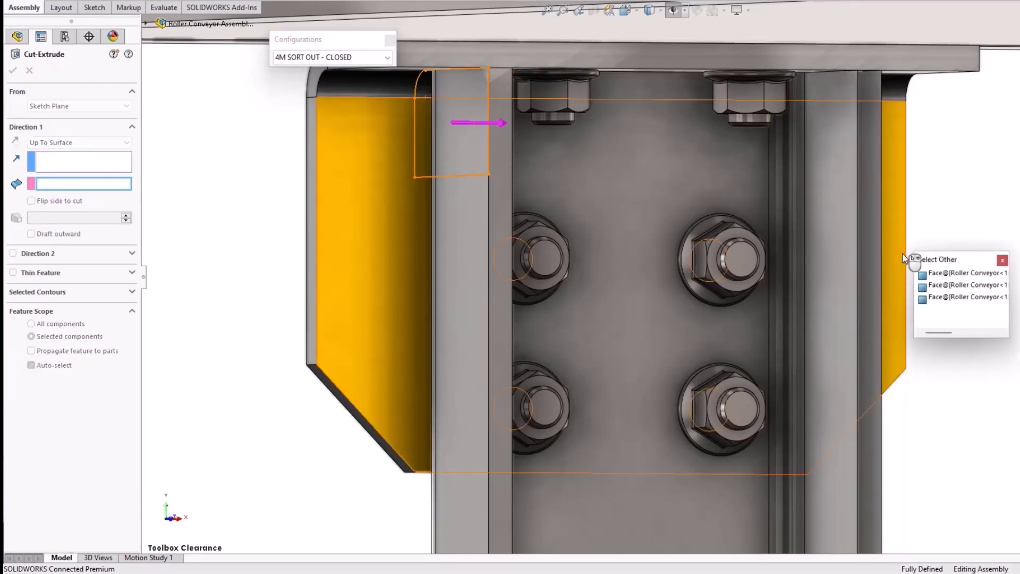
click(925, 273)
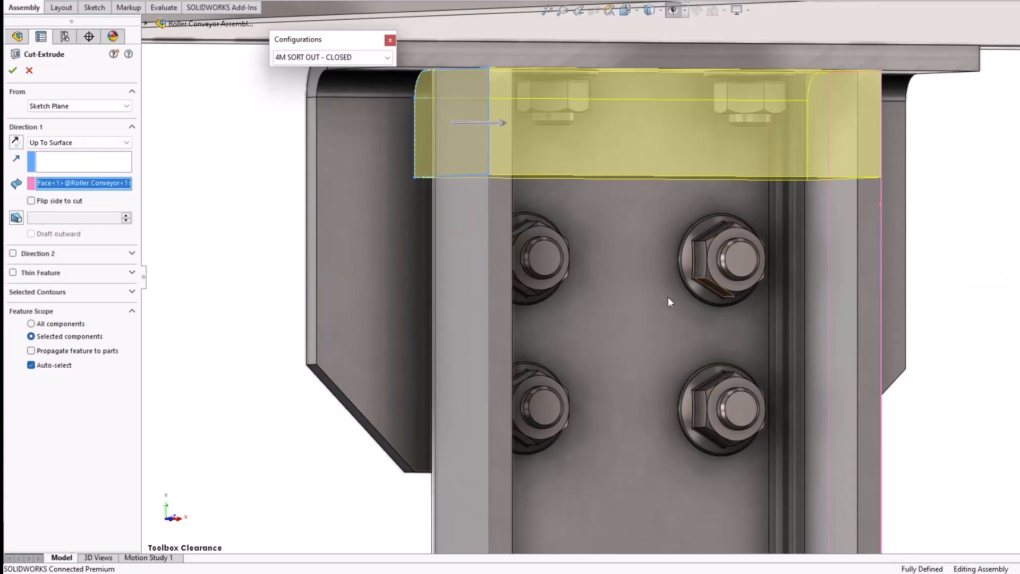
Limit the cut's scope to the manually selected bracket, leg and fastener components, propagate it to the parts and keep all bodies
click(76, 364)
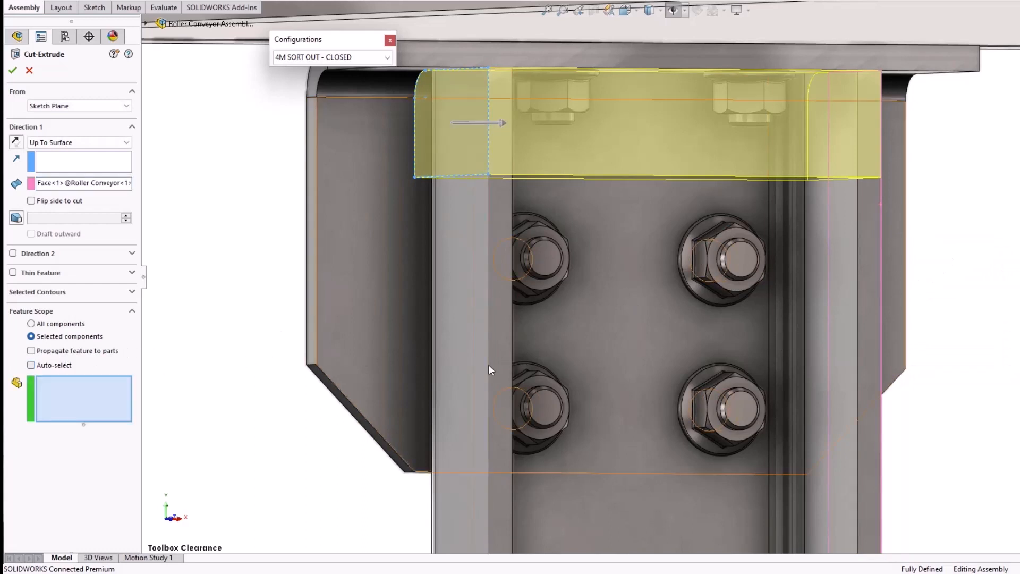
drag(499, 248, 234, 55)
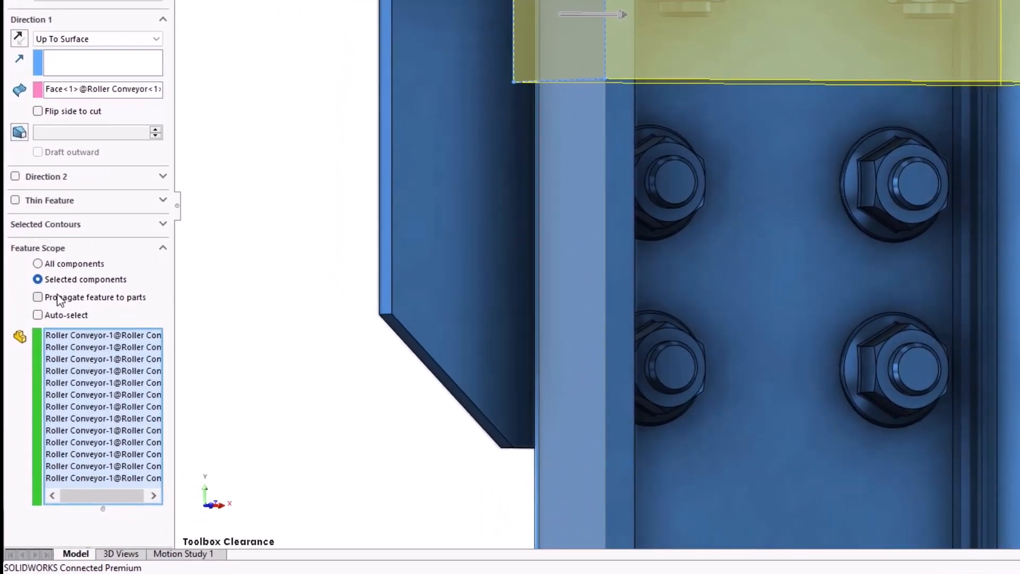
click(58, 297)
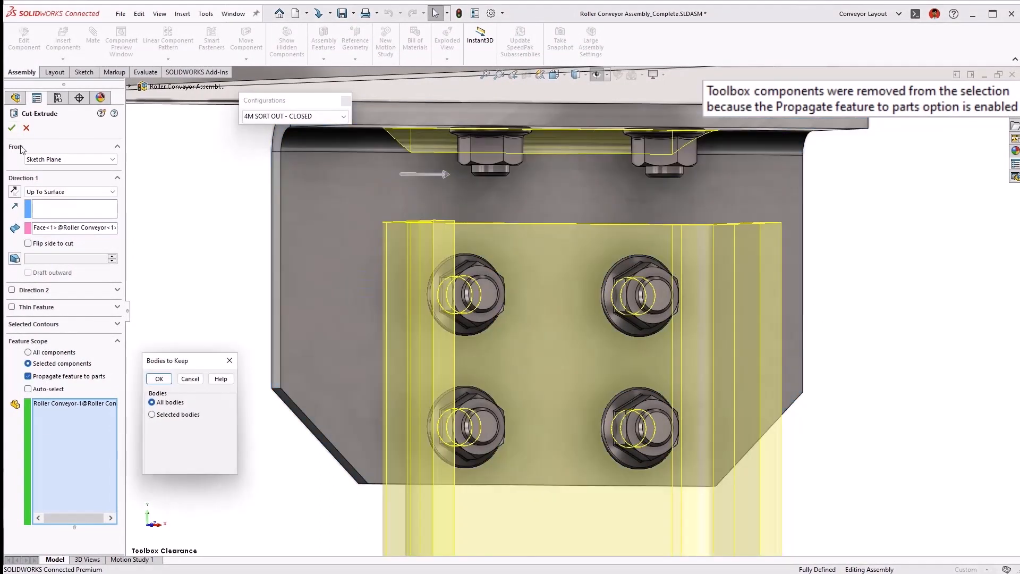
click(166, 380)
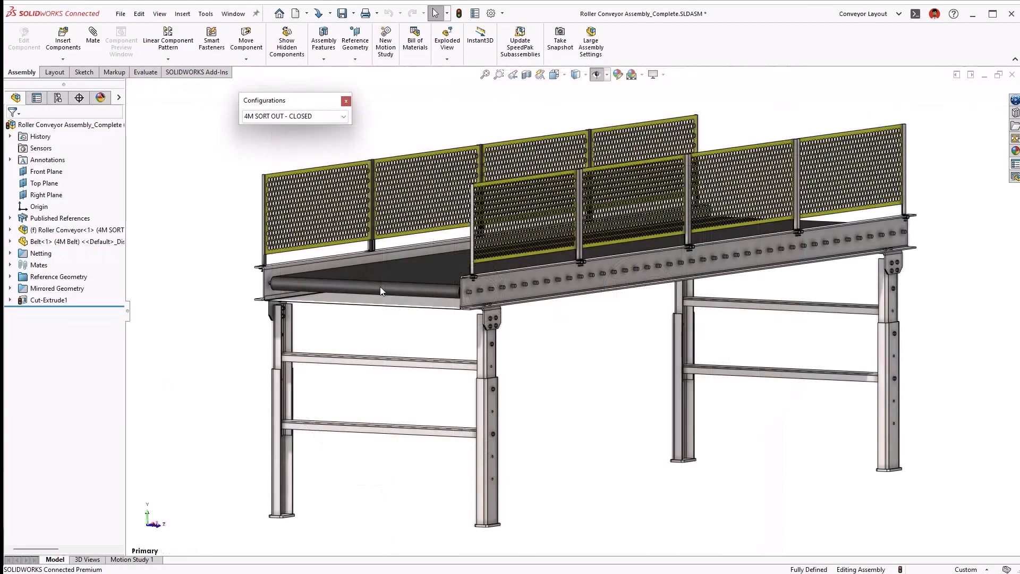
Compare the published references of the 8M SORT OUT - OPEN and 4M SORT OUT - CLOSED configurations, leaving the 4M one active
click(314, 120)
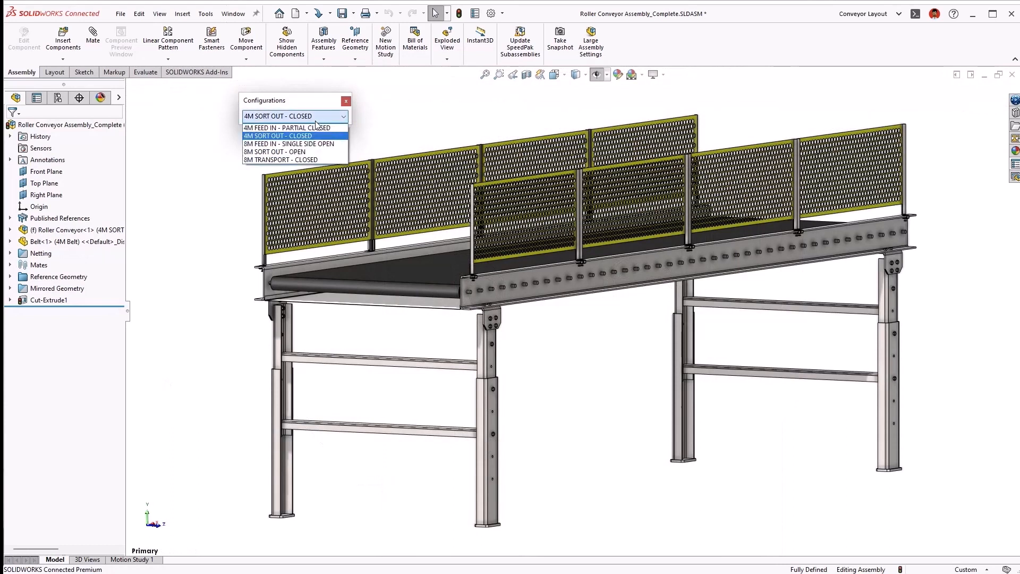
click(314, 152)
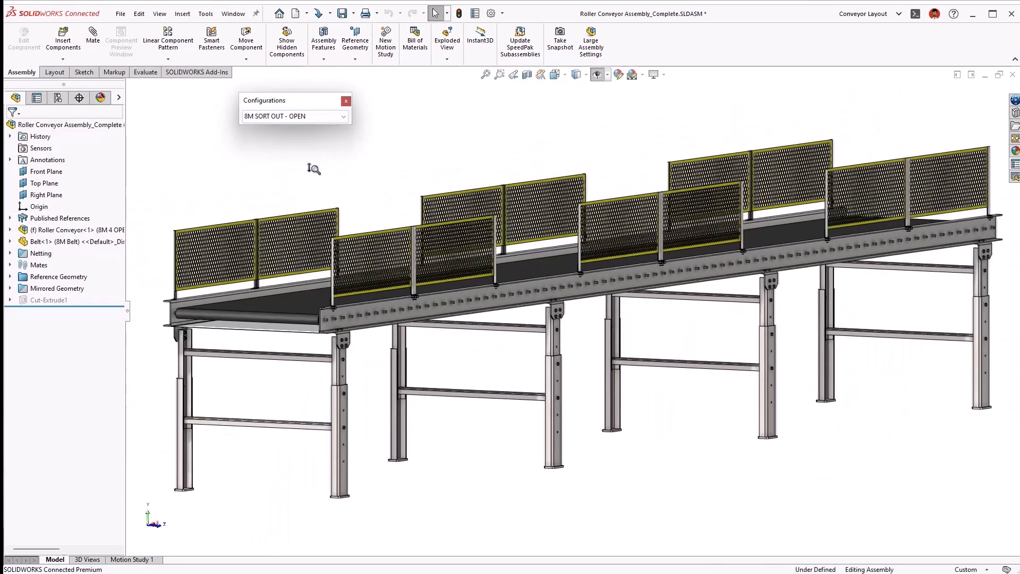
click(60, 218)
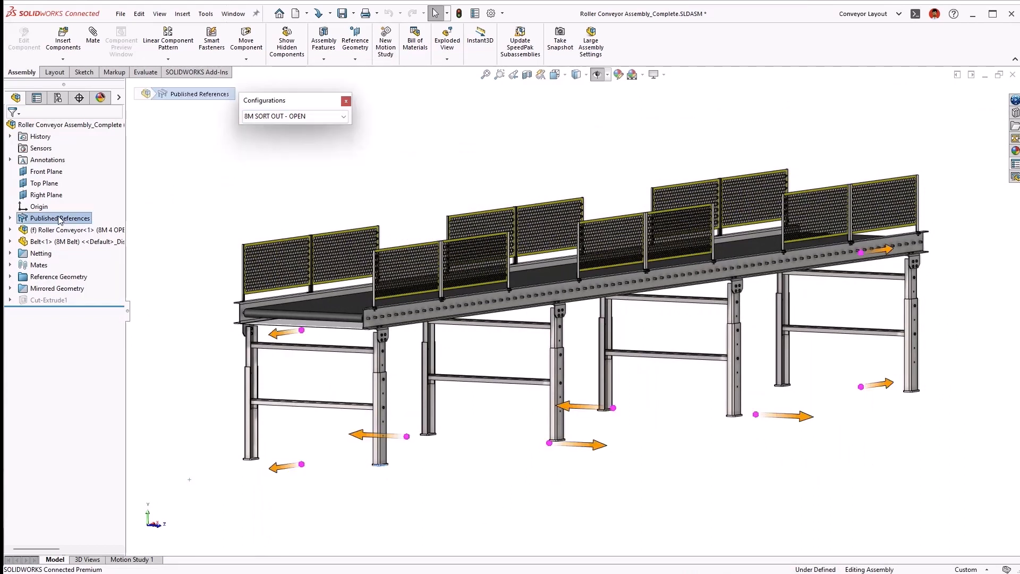
click(10, 218)
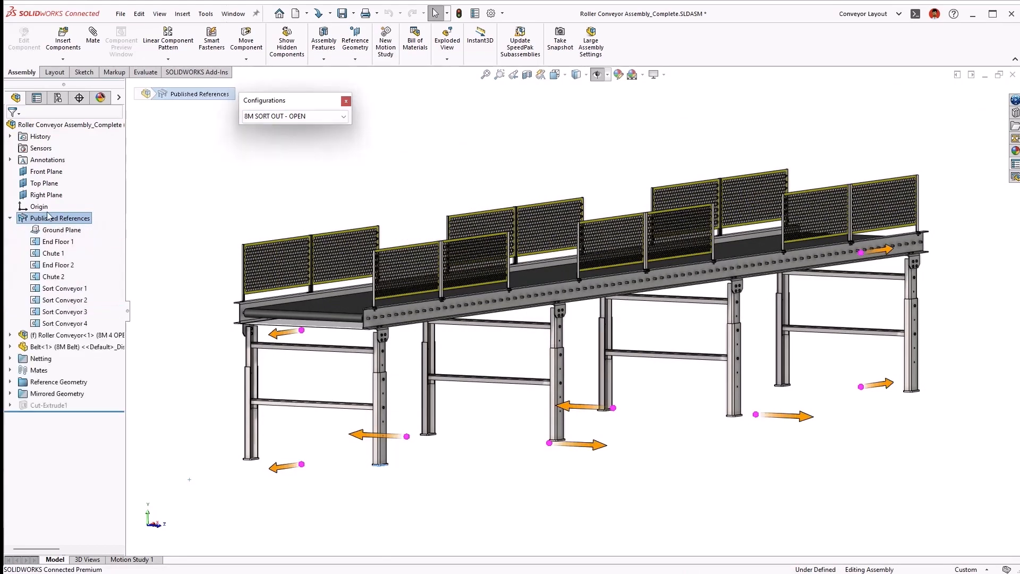
click(293, 117)
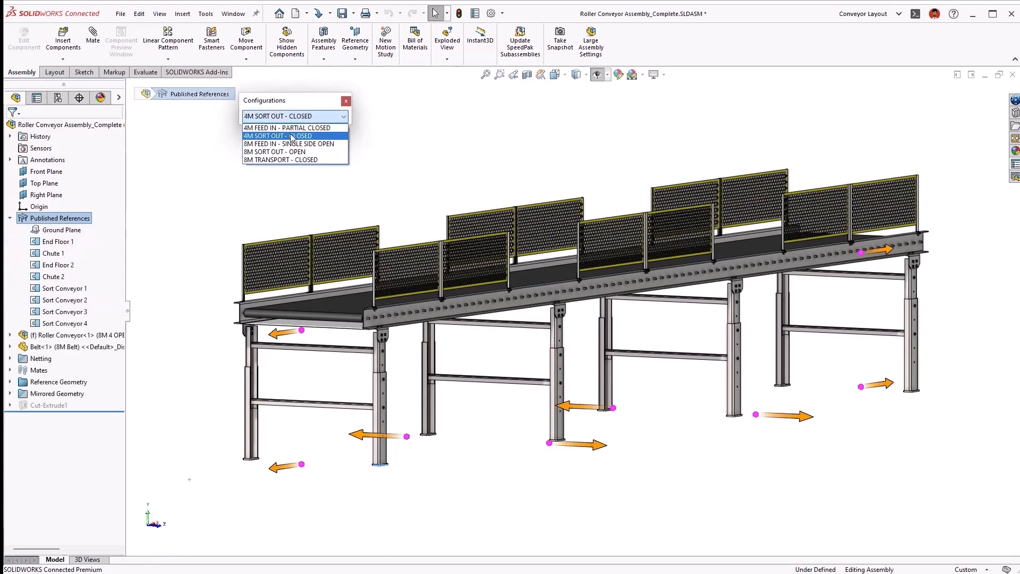
click(292, 137)
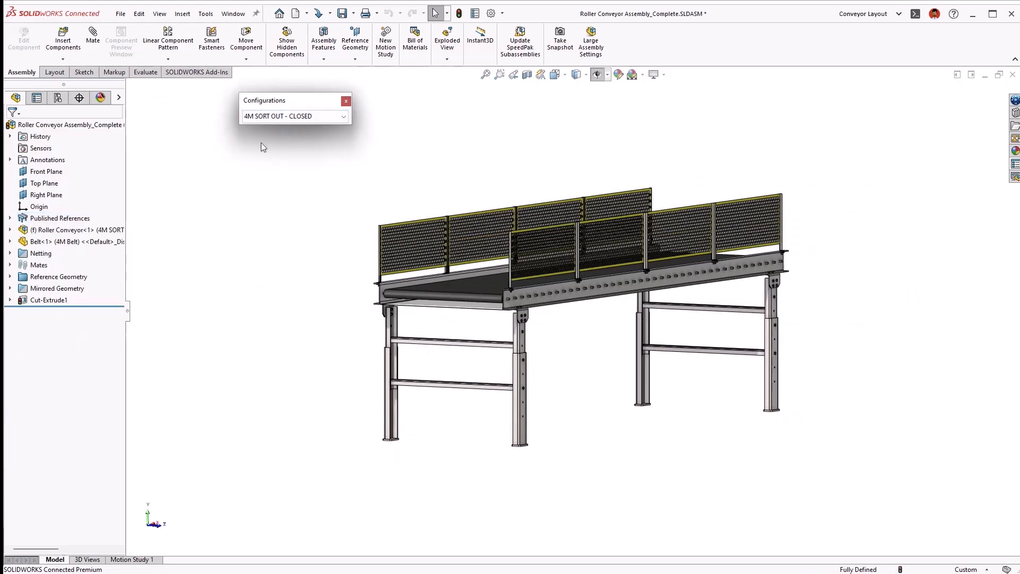
click(59, 218)
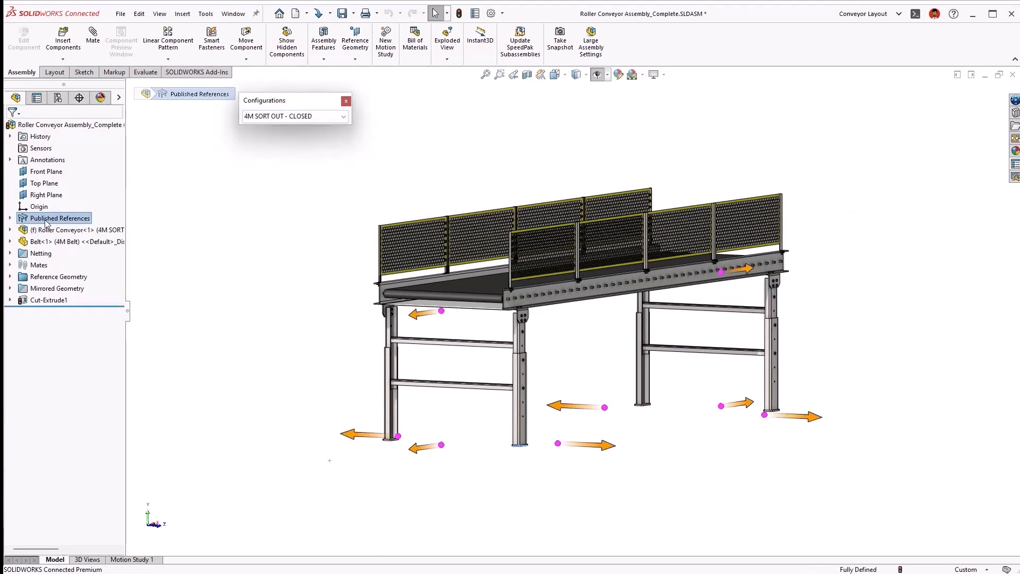
click(11, 219)
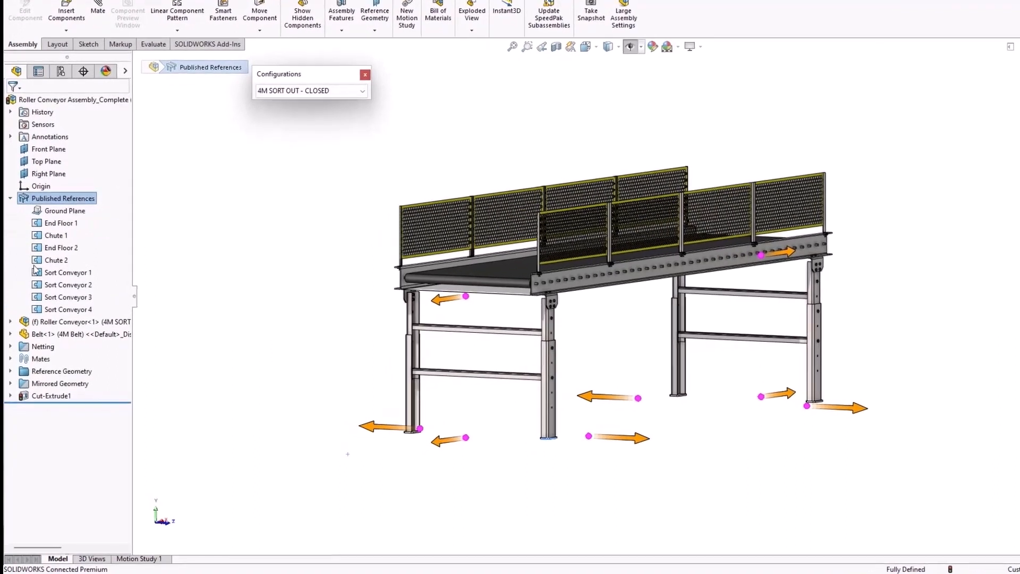
Suppress the published references Sort Conveyor 1 to Sort Conveyor 4 and switch to the Sorting Facility Layout document
click(63, 279)
shift+click(50, 288)
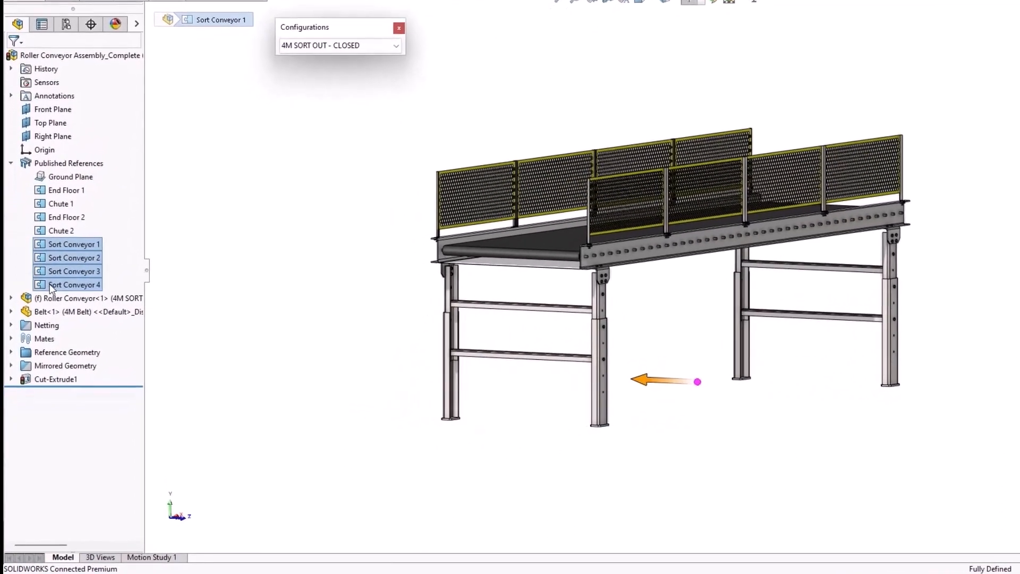
right_click(51, 285)
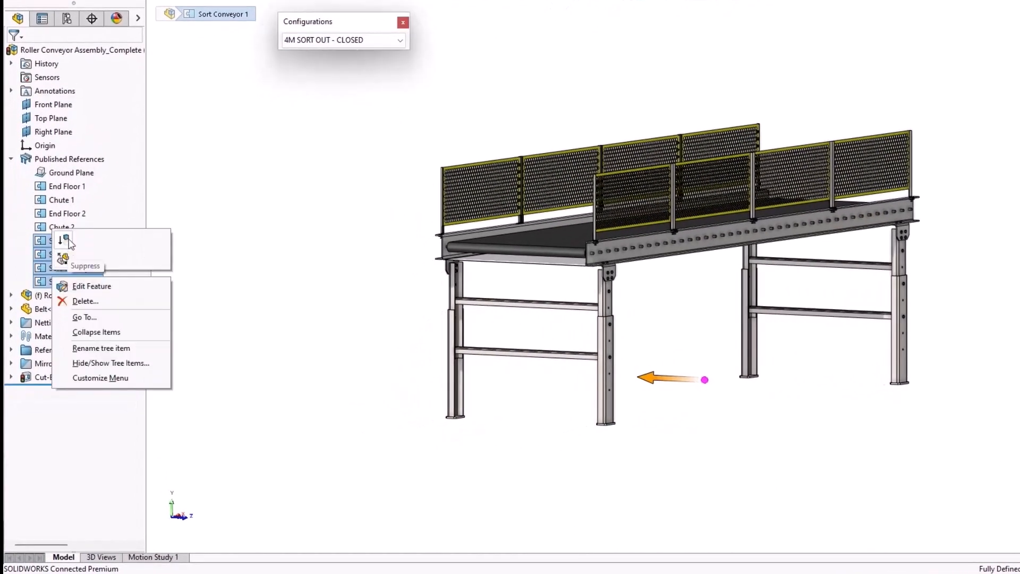
click(70, 242)
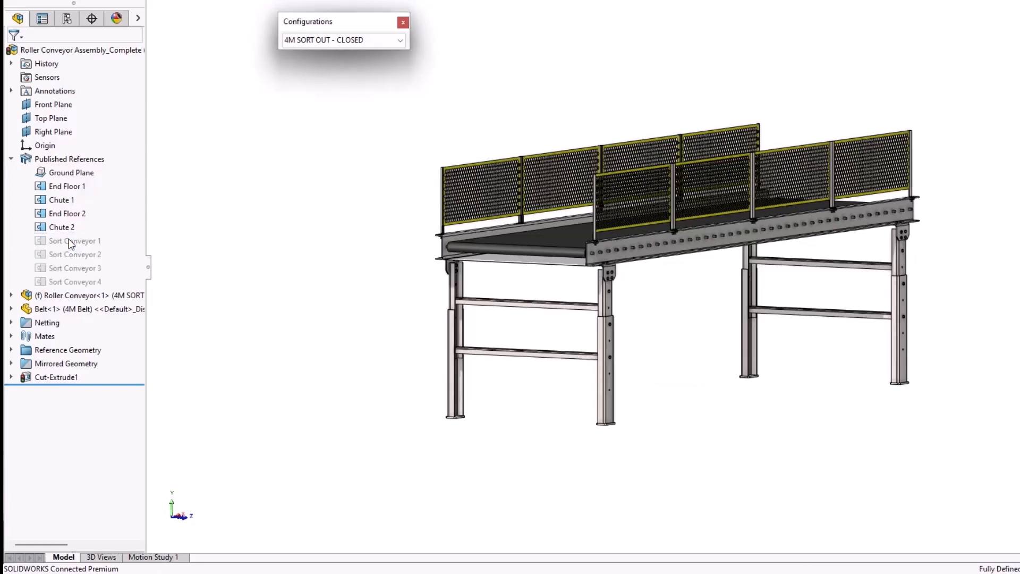
key(ctrl+Tab)
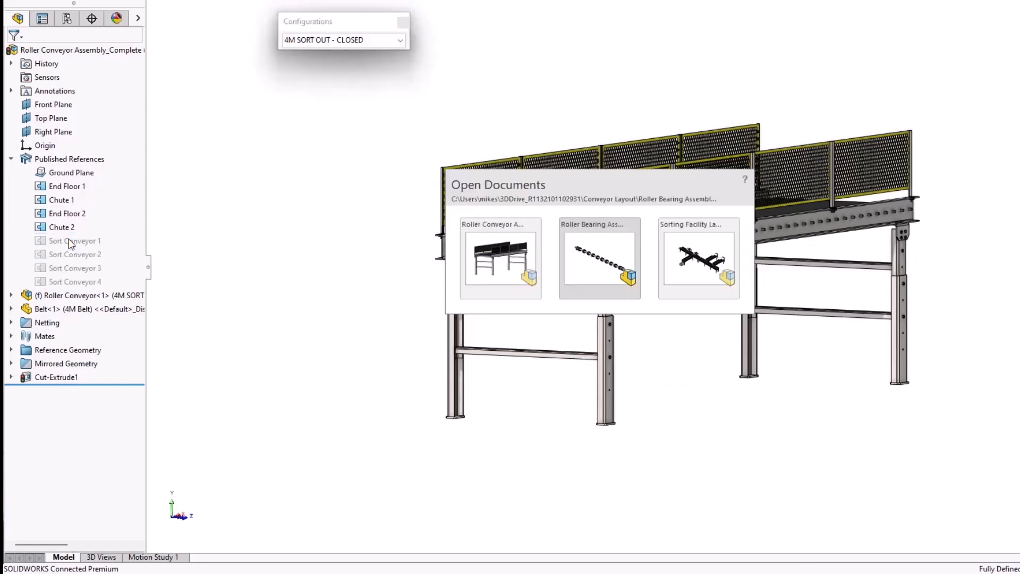
click(697, 257)
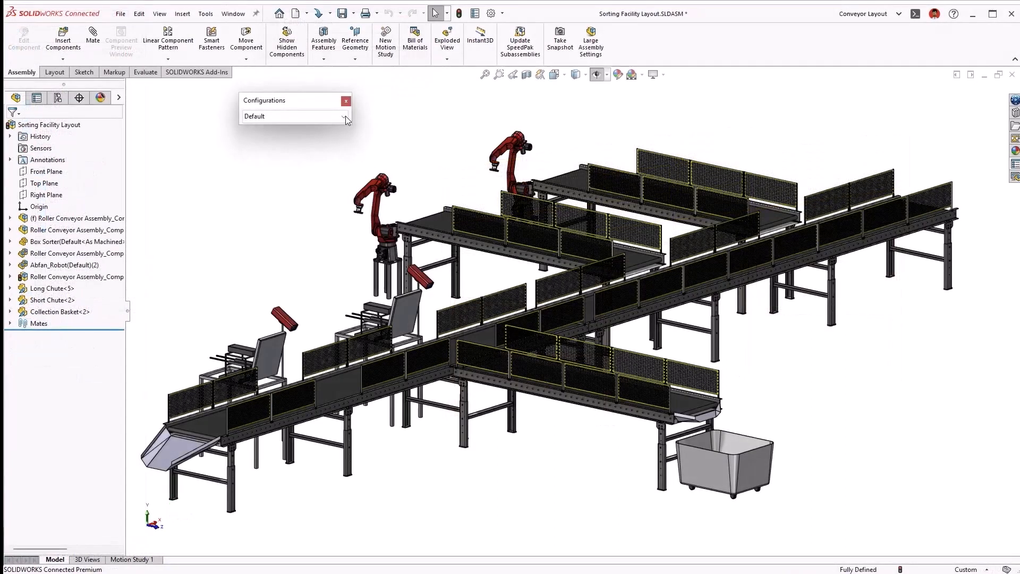
key(s)
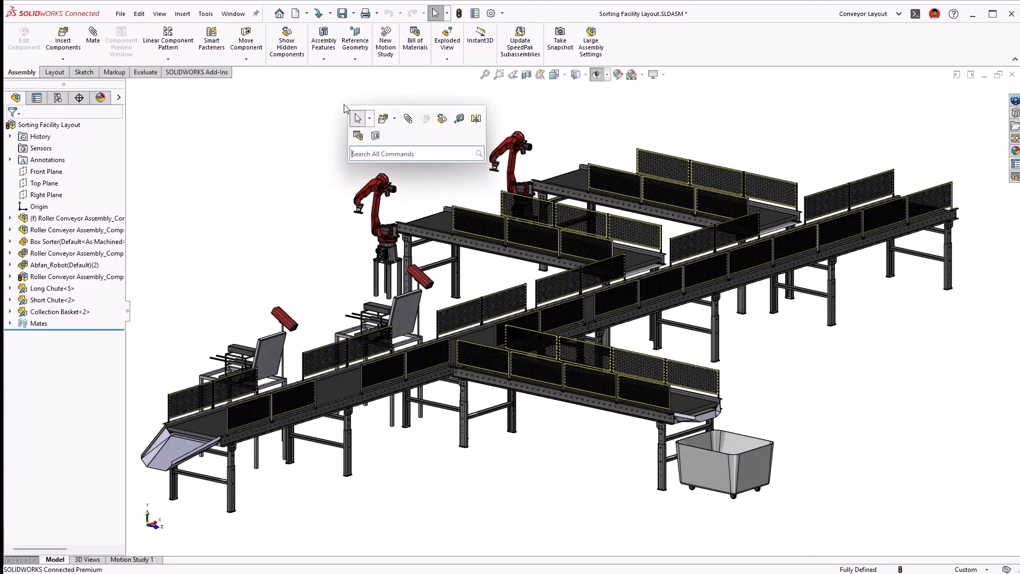
click(383, 120)
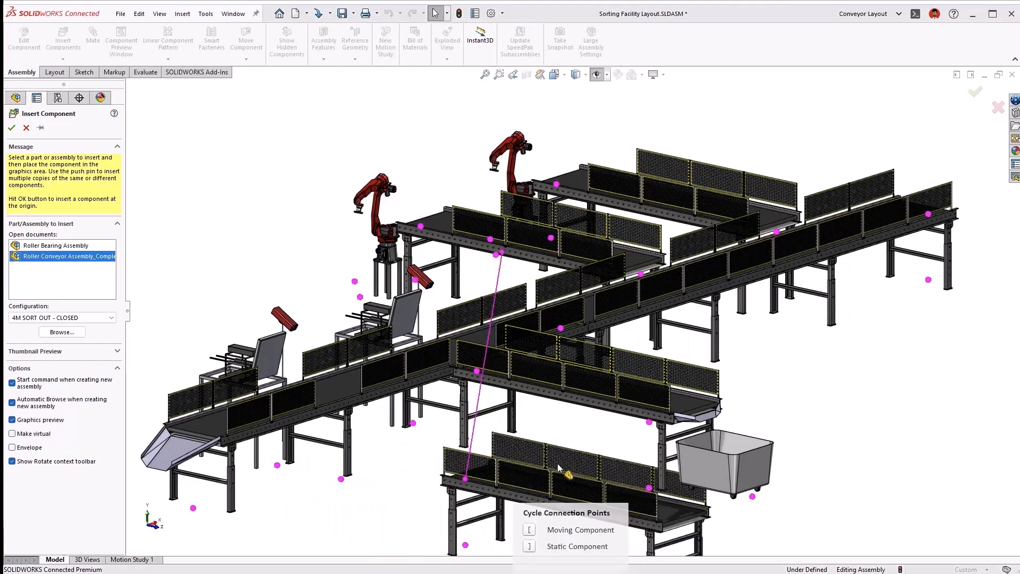
click(551, 432)
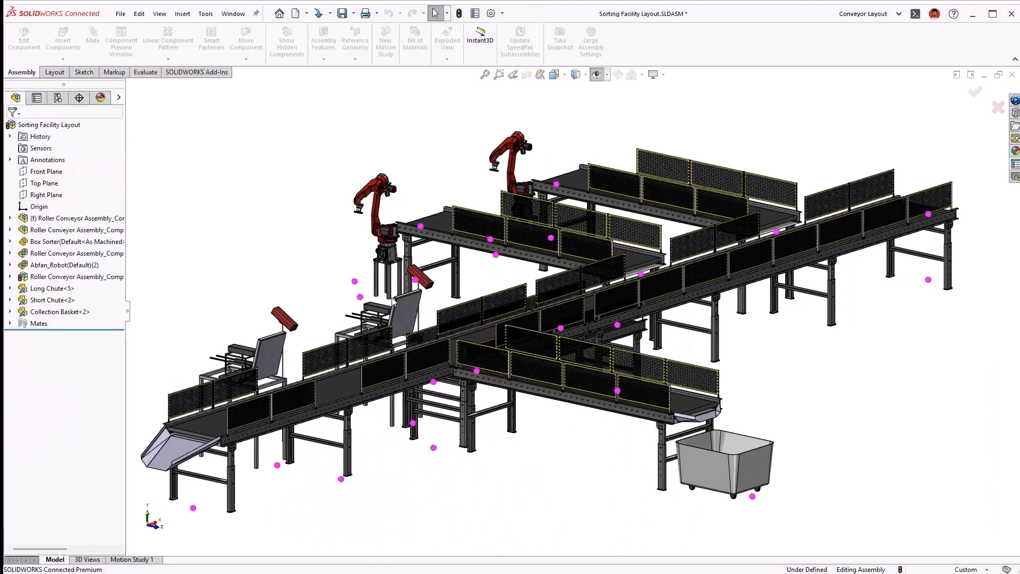
right_click(120, 99)
click(150, 129)
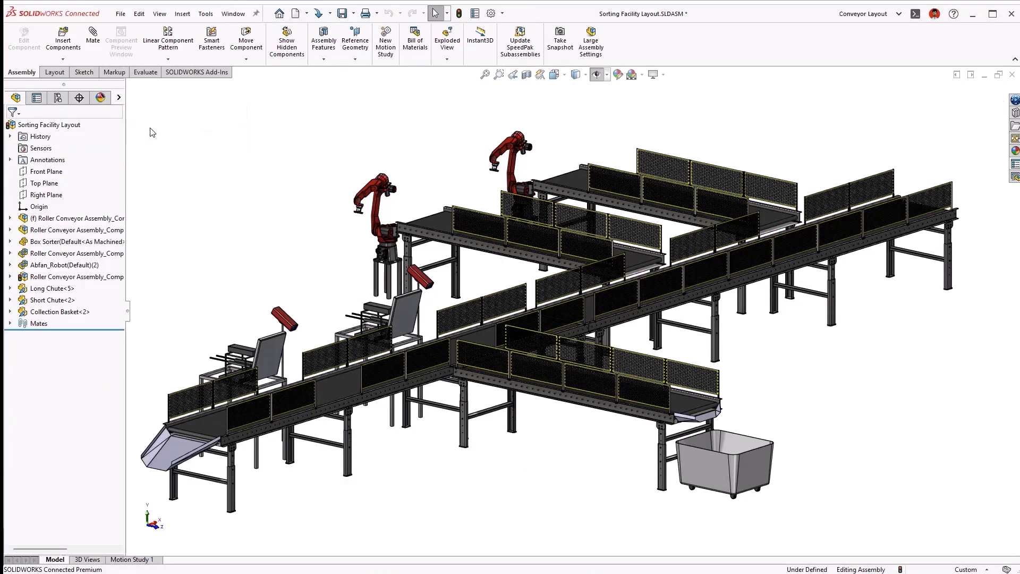
Insert Roller Conveyor Assembly_Complete in the 4M SORT OUT - CLOSED configuration at the main conveyor's near-side connection close to its chute end
ctrl+middle_drag(201, 280, 303, 185)
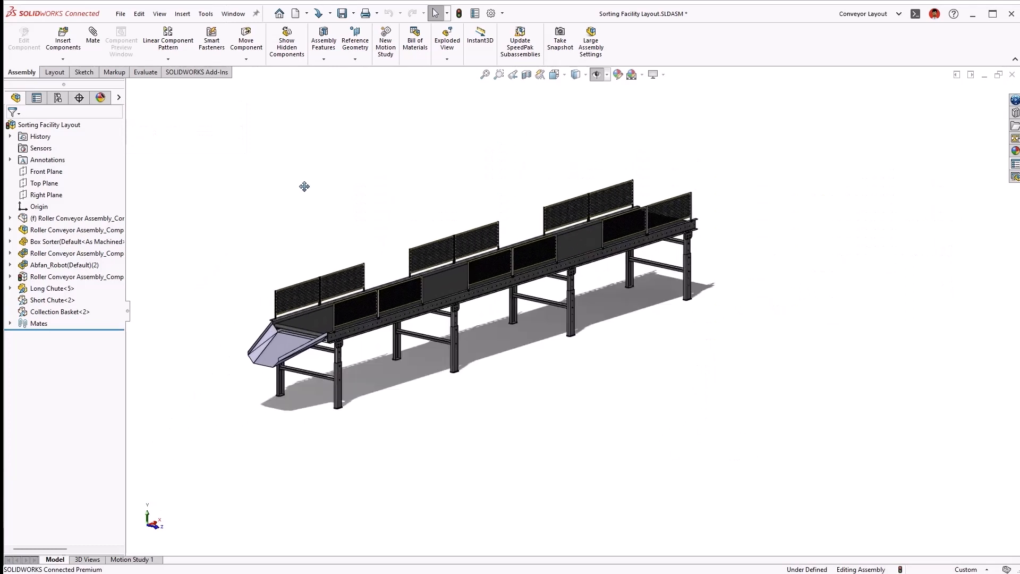
key(s)
click(343, 202)
click(83, 257)
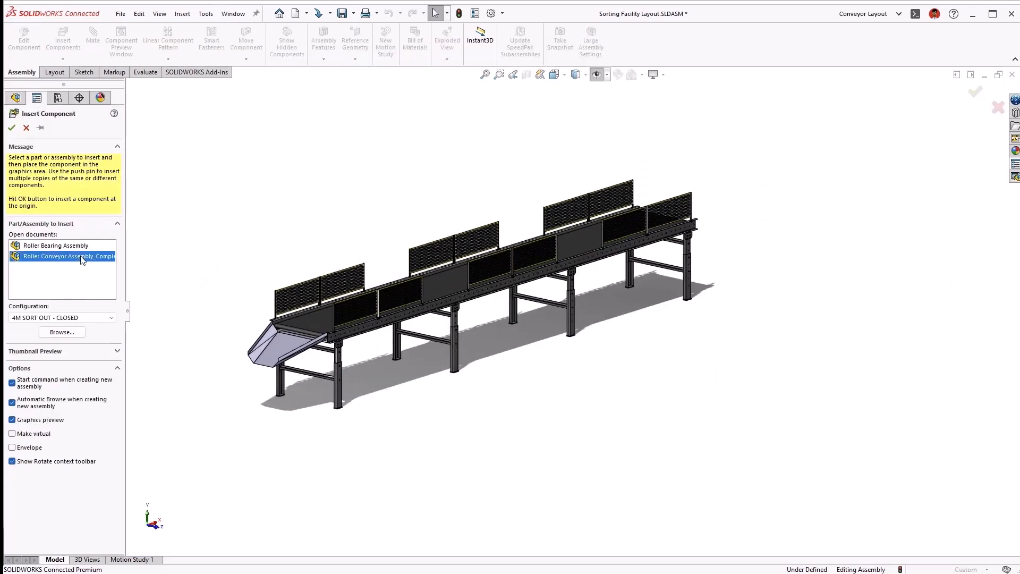
click(502, 383)
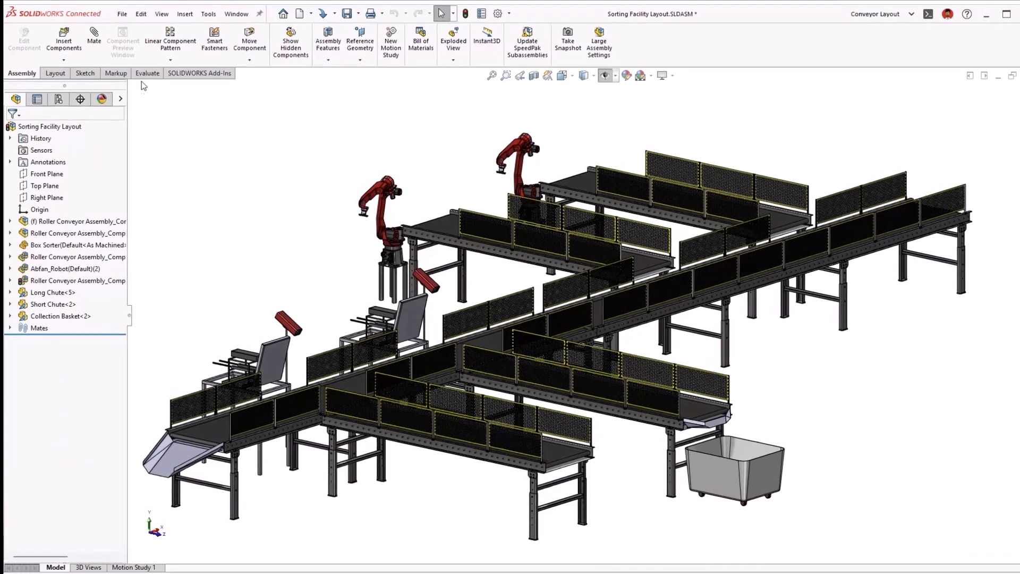
Start Assembly Visualization for the sorting facility layout, widen its component list and show the Total Weight property
click(141, 74)
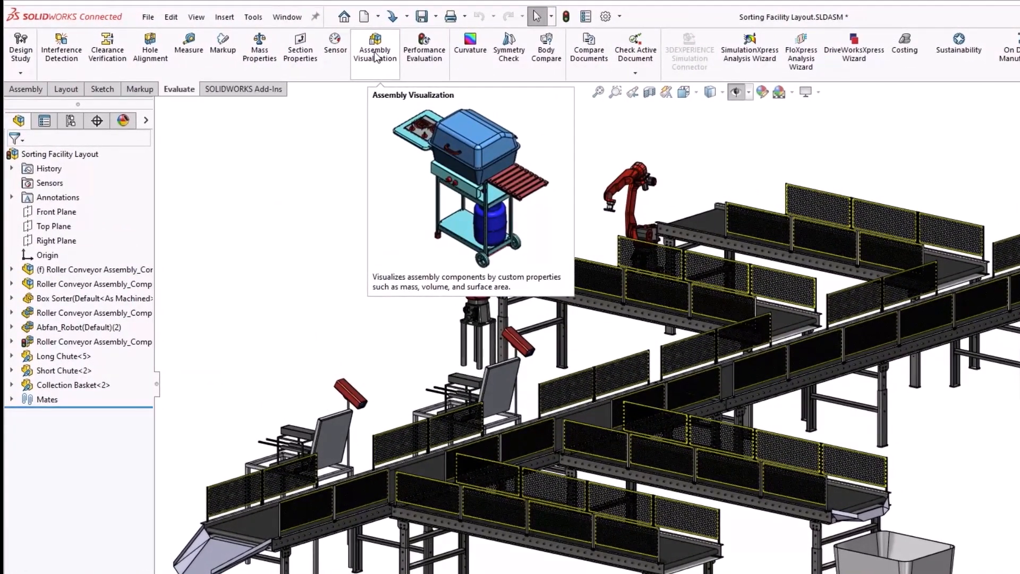
click(375, 54)
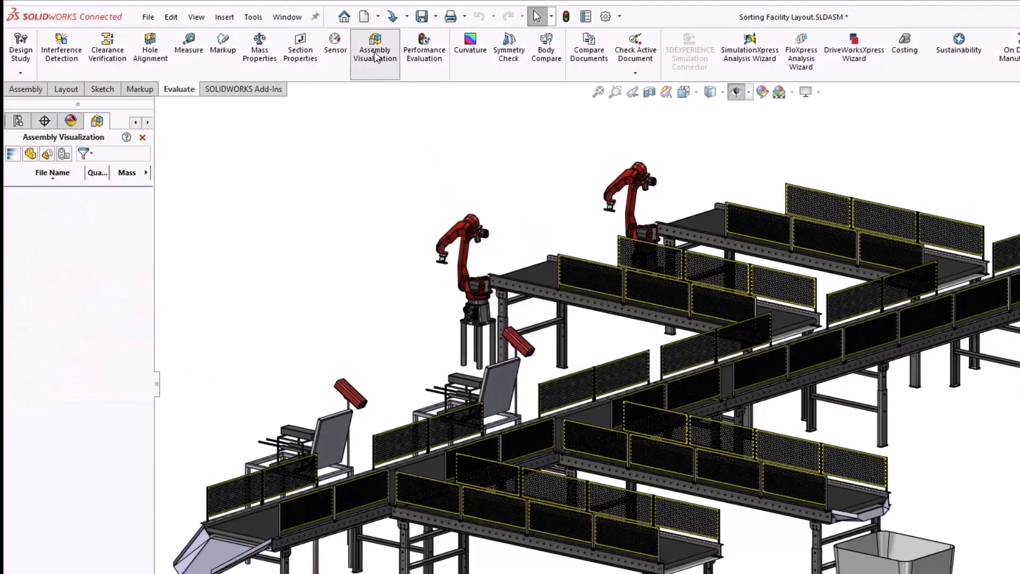
drag(160, 382, 308, 383)
click(298, 172)
click(324, 175)
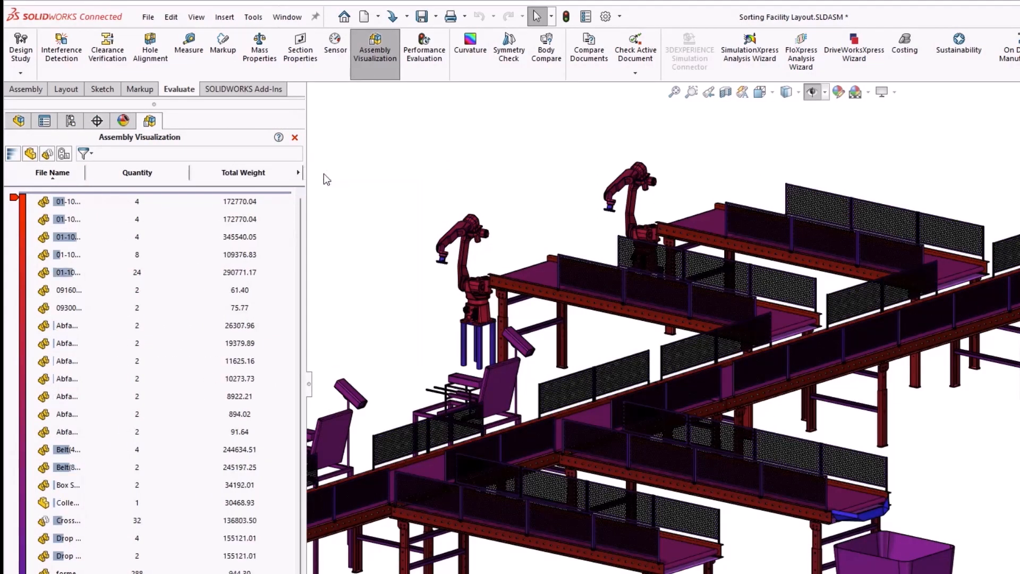
Sort the visualized components by total weight in descending order and add another property column
click(262, 175)
click(298, 172)
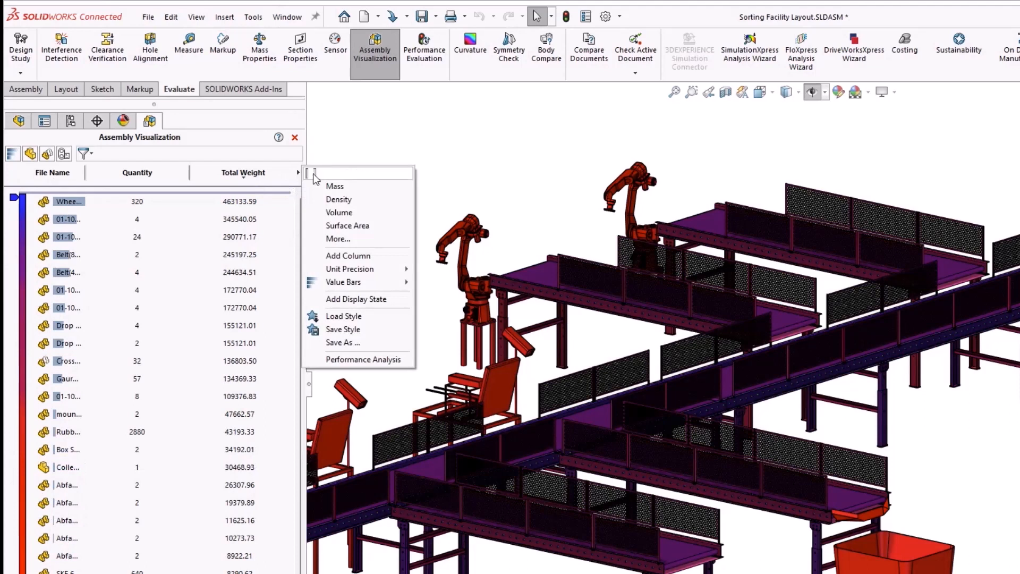
click(347, 256)
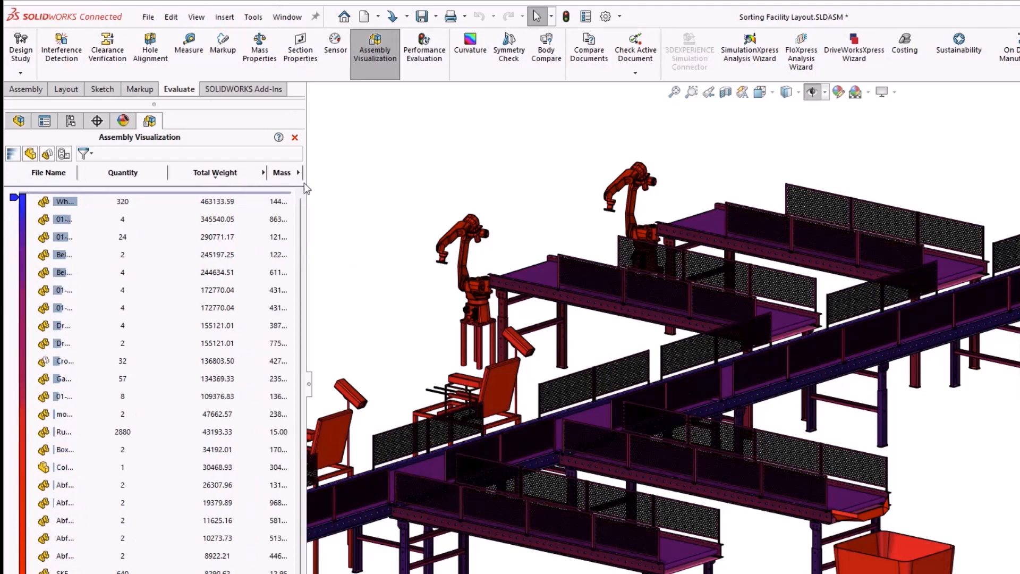
Replace the Mass column with the Graphics-Triangles property and sort the visualized components by it in descending order
click(298, 173)
click(334, 239)
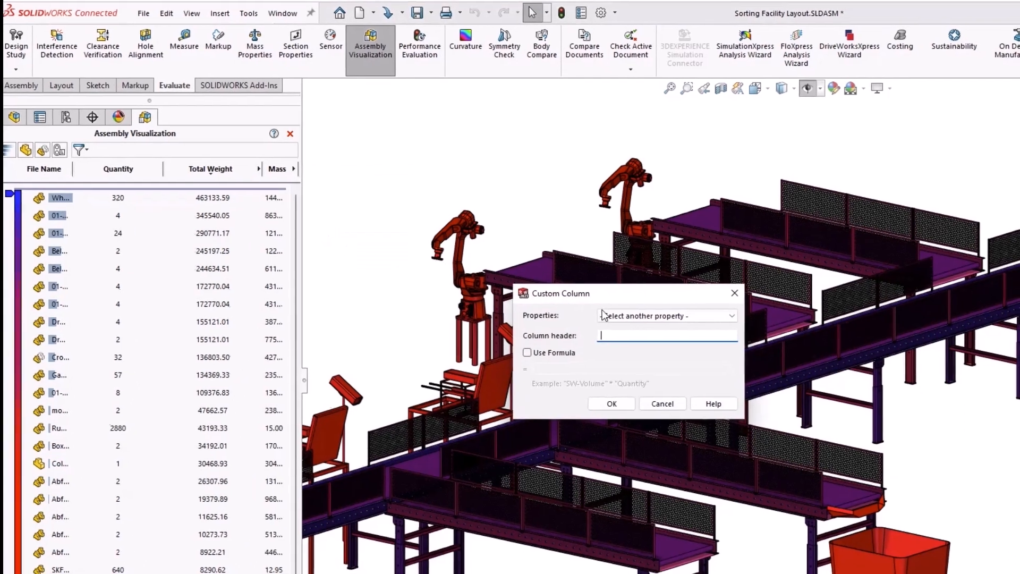
click(611, 319)
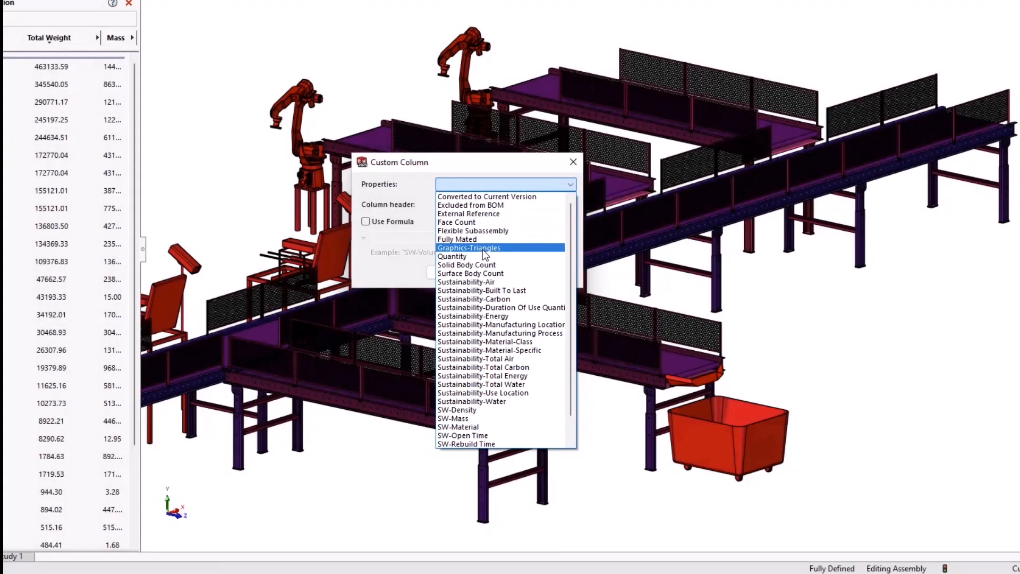
click(483, 249)
click(464, 273)
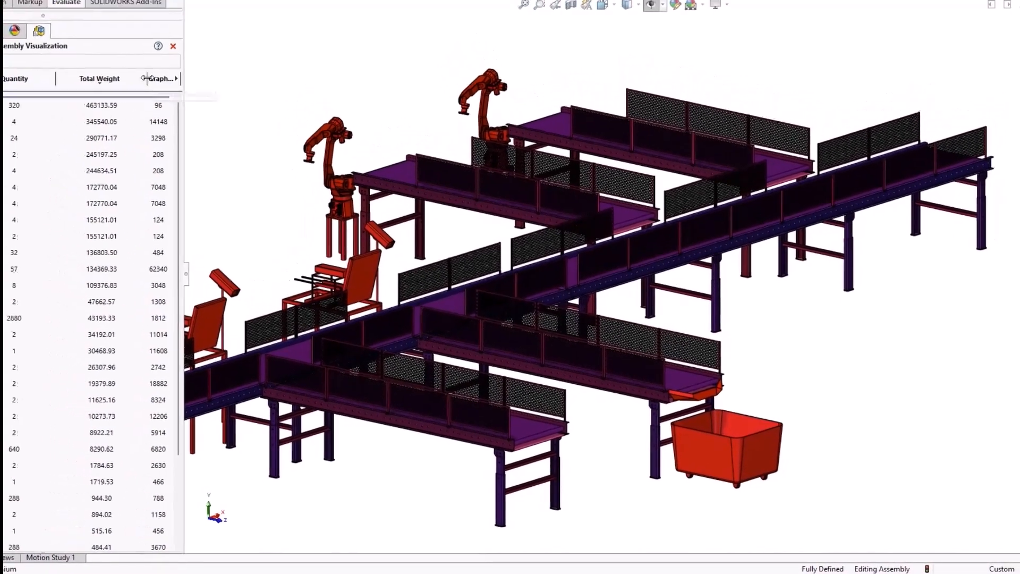
click(159, 78)
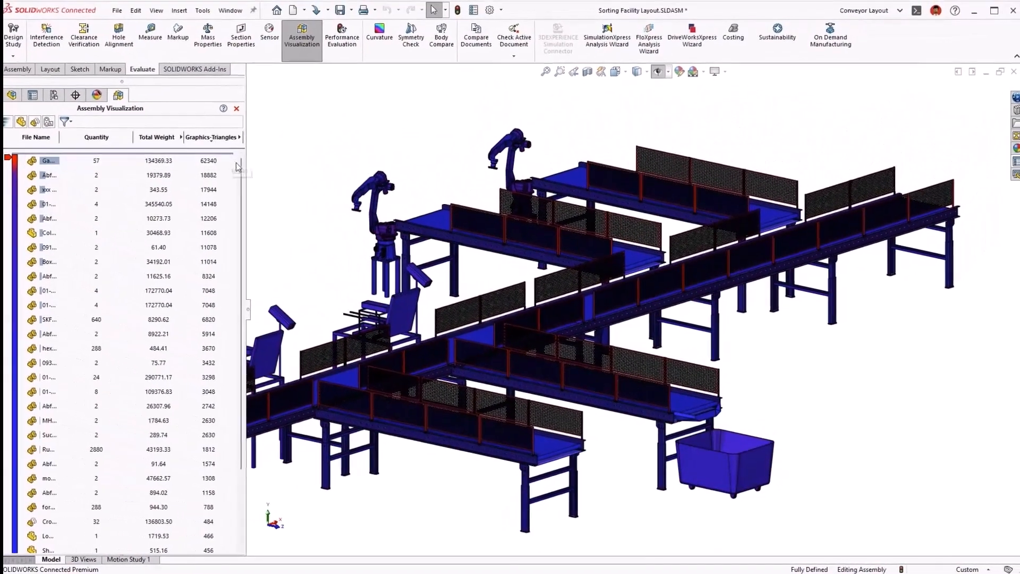
Roll the visualization list back to below the components with 7048 graphics triangles, hiding all components with fewer triangles
scroll(234, 212, down, 3)
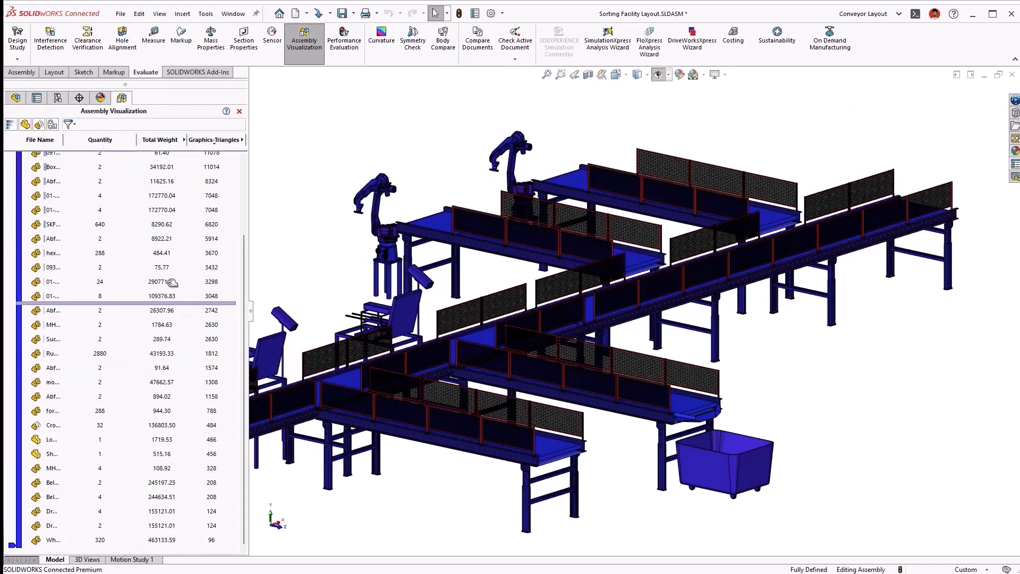
drag(162, 224, 162, 224)
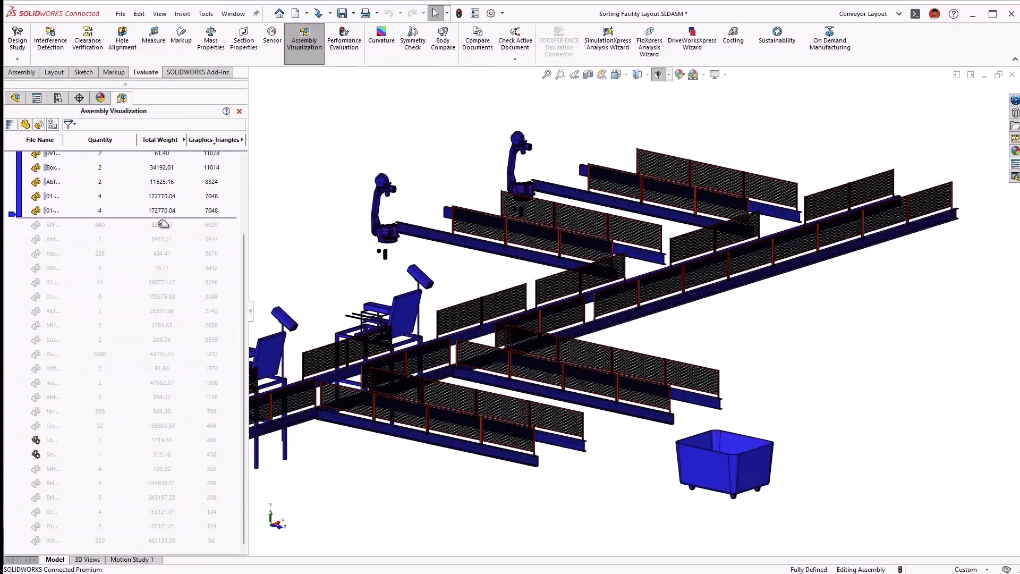
scroll(323, 220, up, 3)
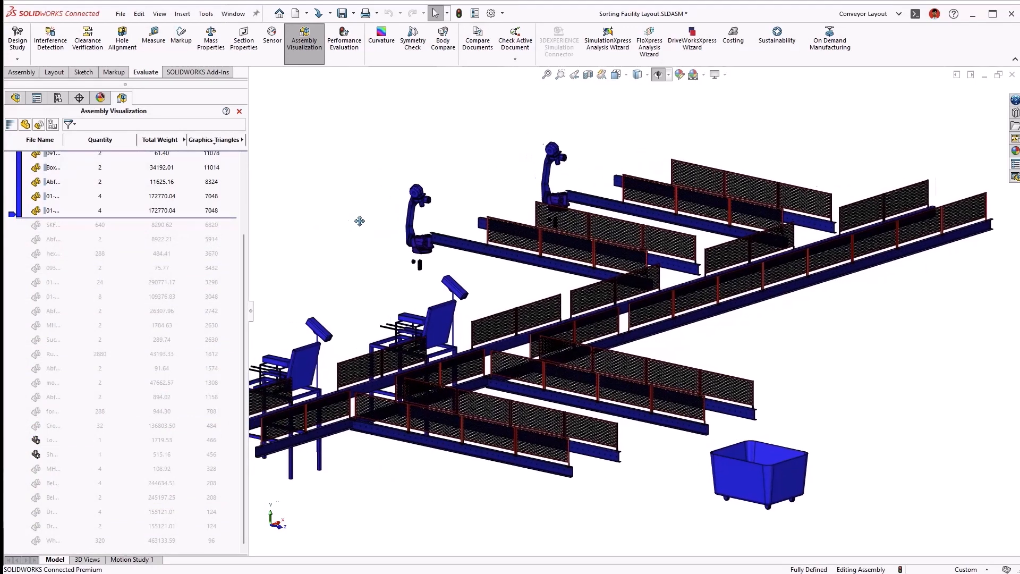
scroll(411, 183, up, 1)
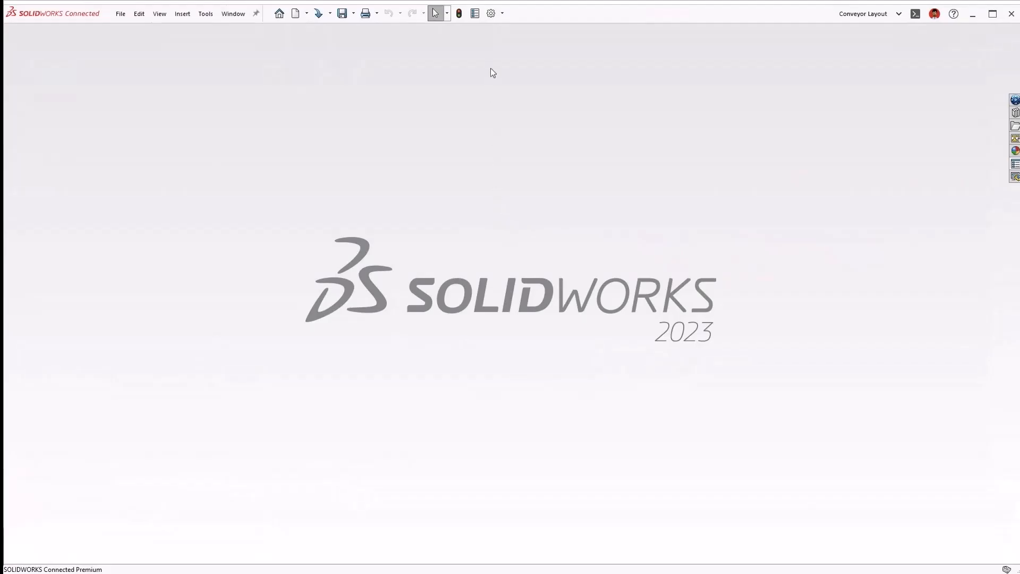
Show the Performance system options and open Sorting Facility Layout_Final.SLDASM in Resolved mode
click(490, 14)
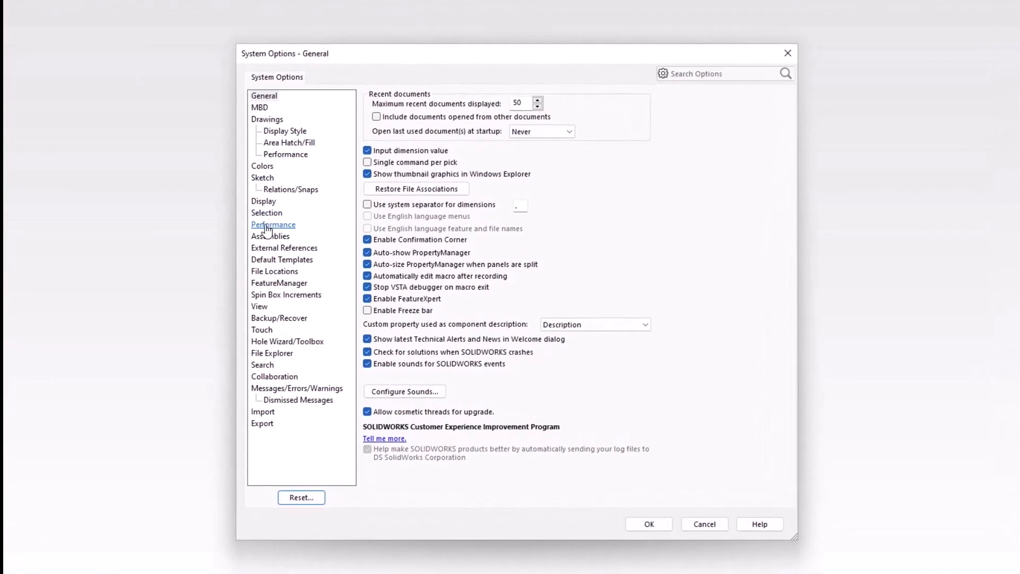
click(267, 226)
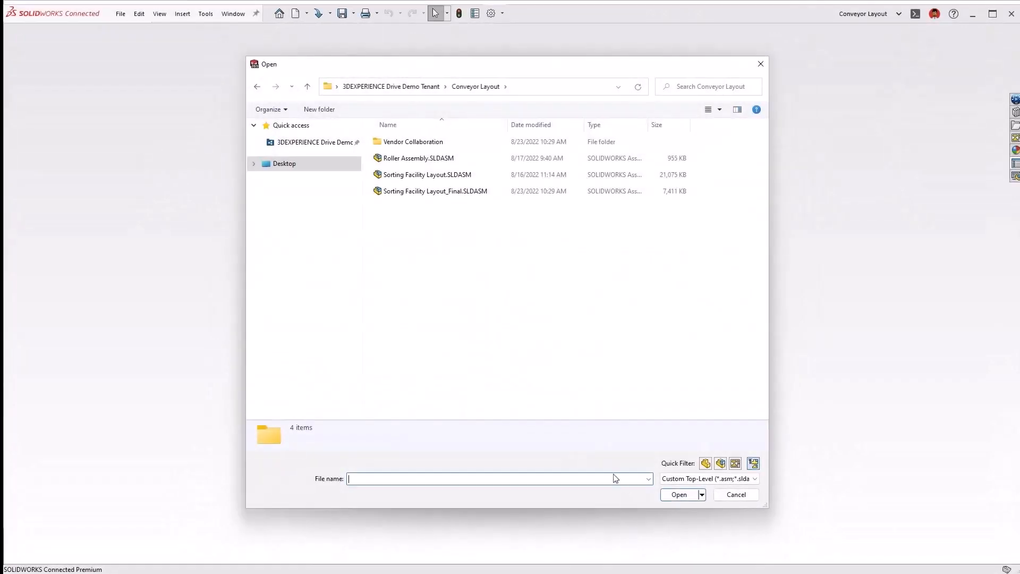
click(449, 191)
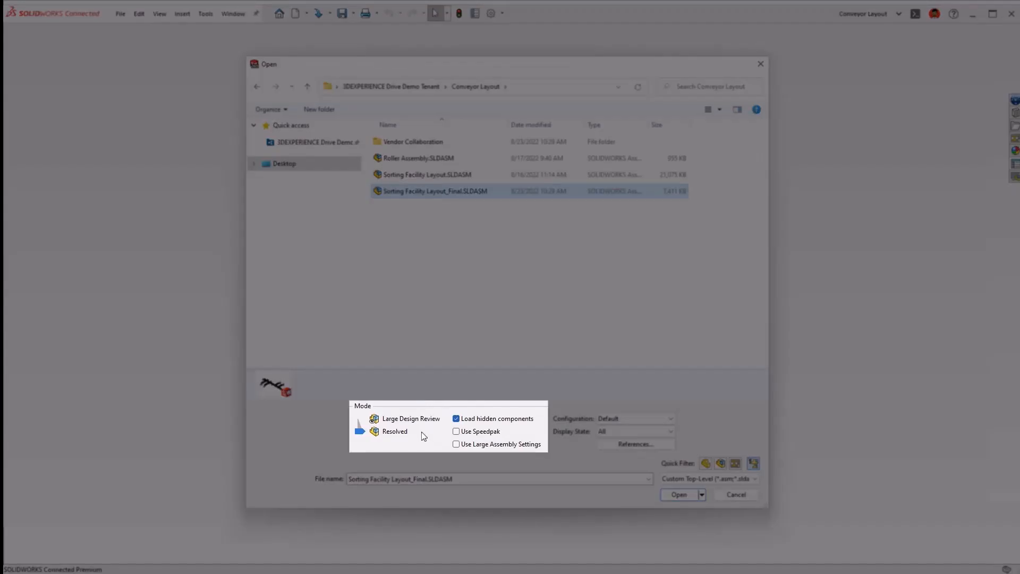
click(679, 494)
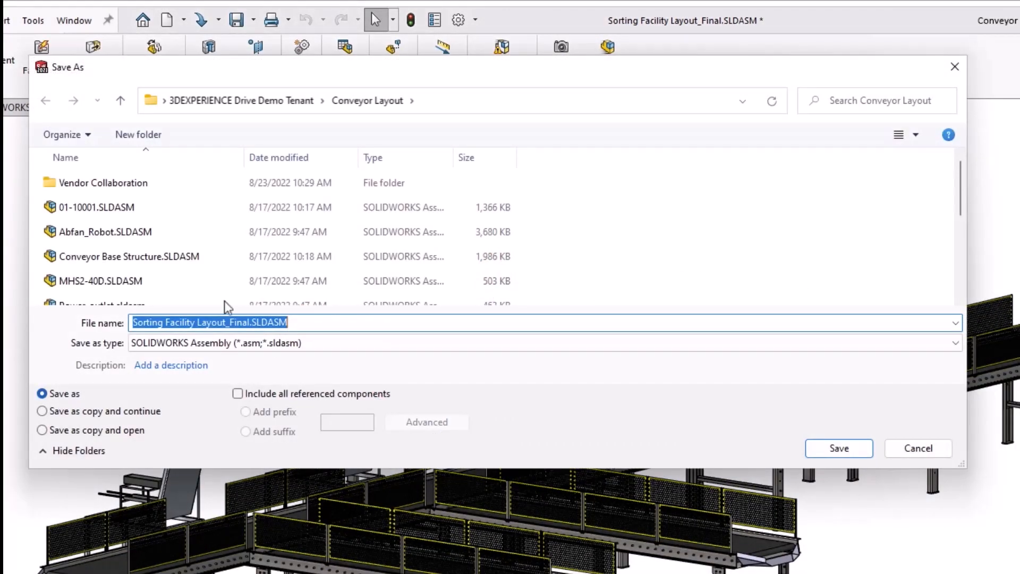
Export the assembly as STEP AP214 to the Vendor Collaboration folder, with its components written as separate STEP files
double_click(93, 182)
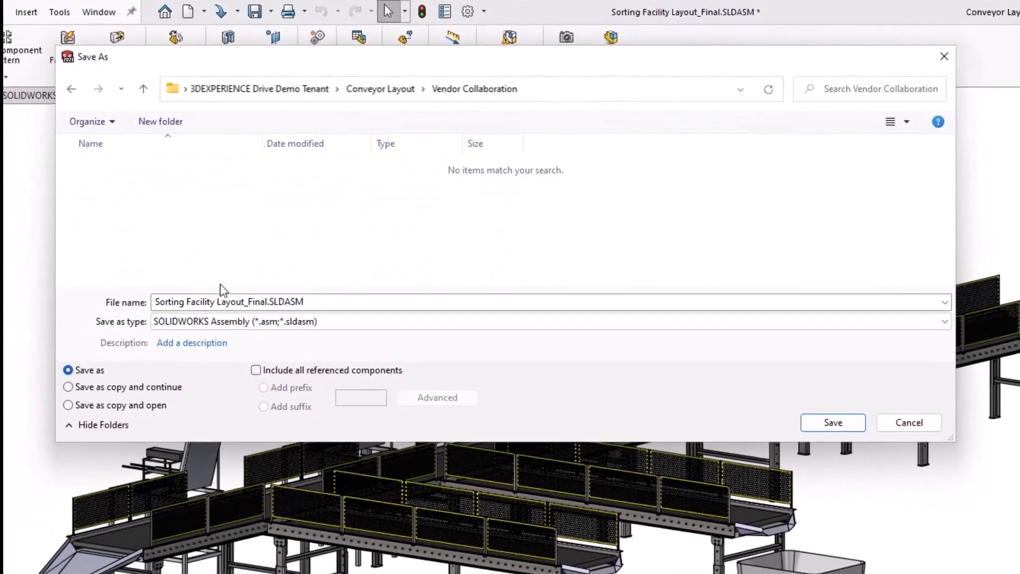
click(263, 322)
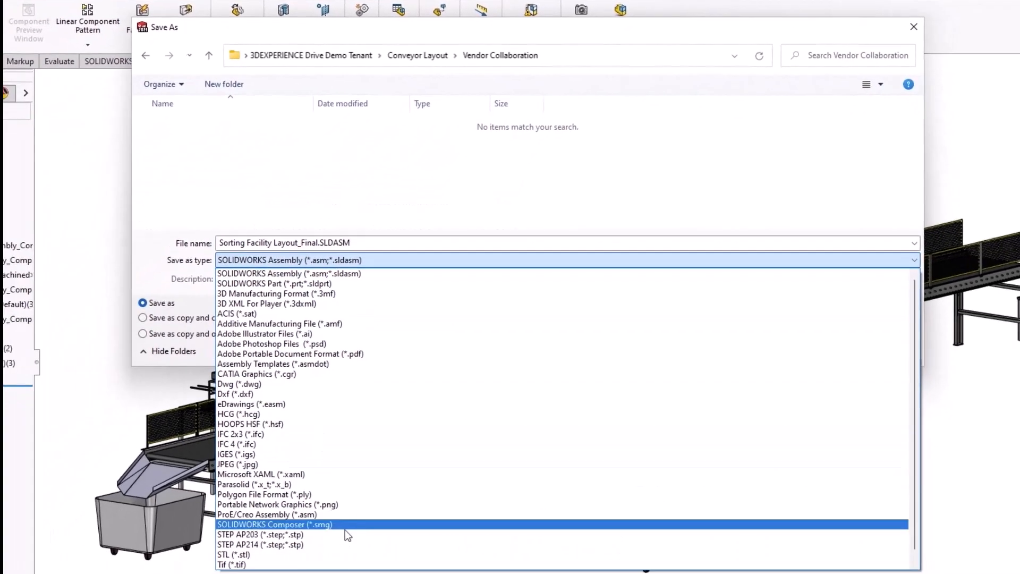
key(Escape)
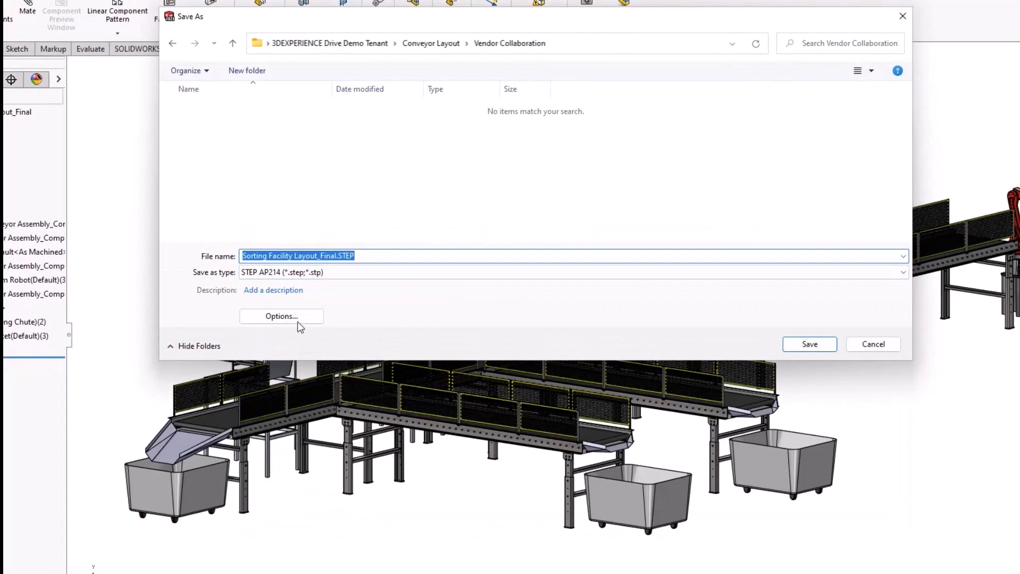
click(294, 317)
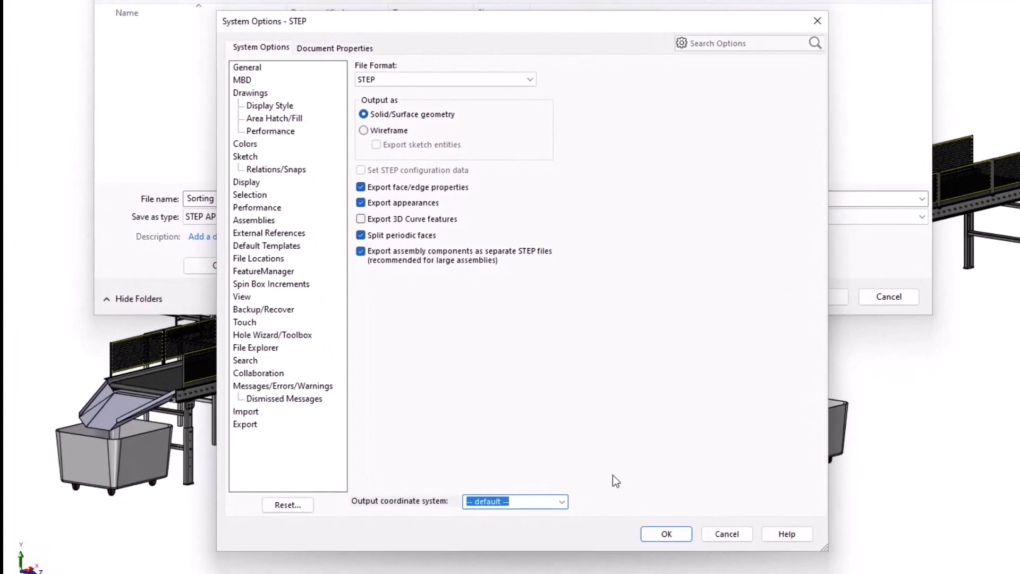
click(659, 532)
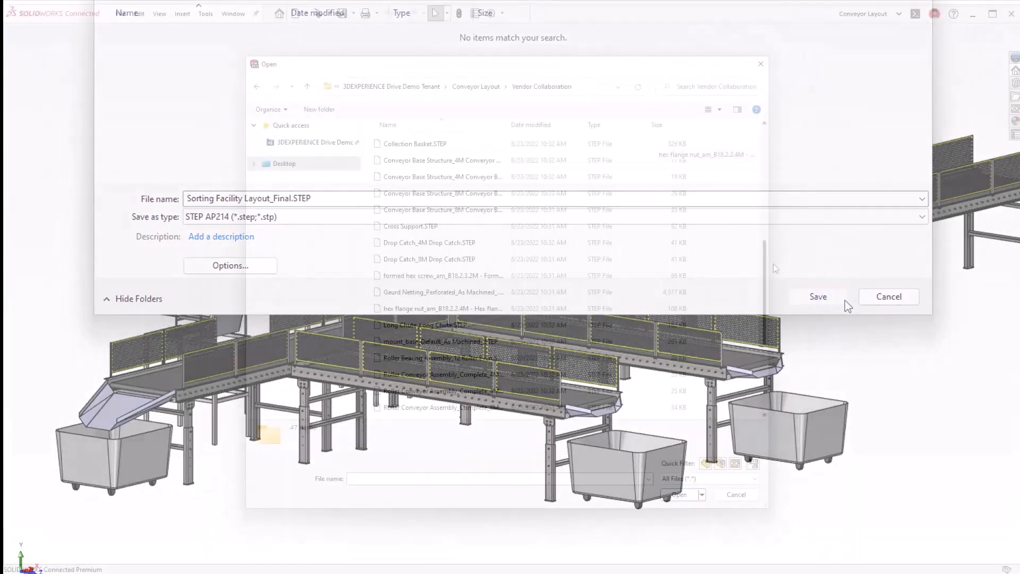
Open Sorting Facility Layout_Final.STEP from the Vendor Collaboration folder and expand the imported assembly's component structure
click(483, 380)
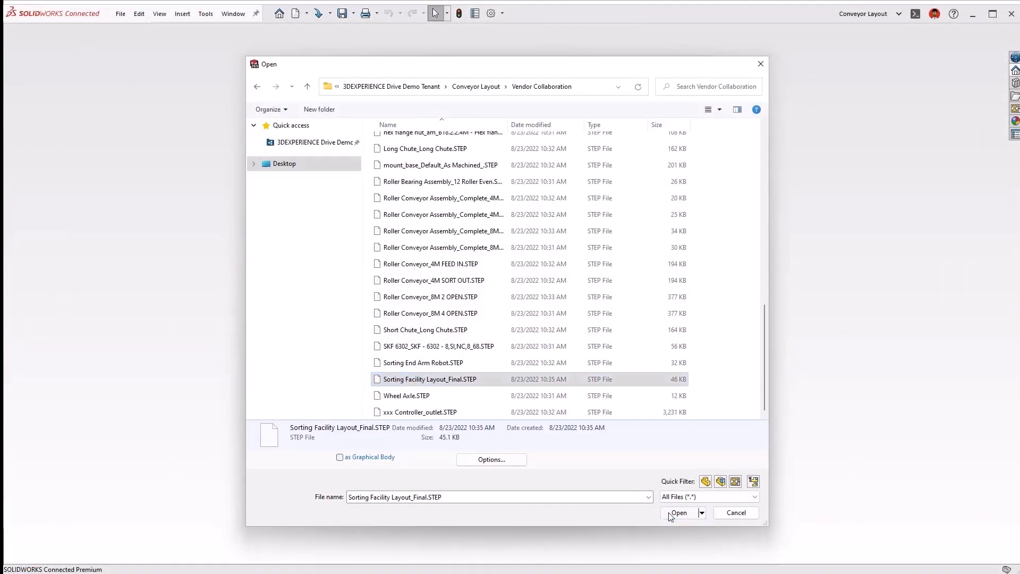
click(678, 512)
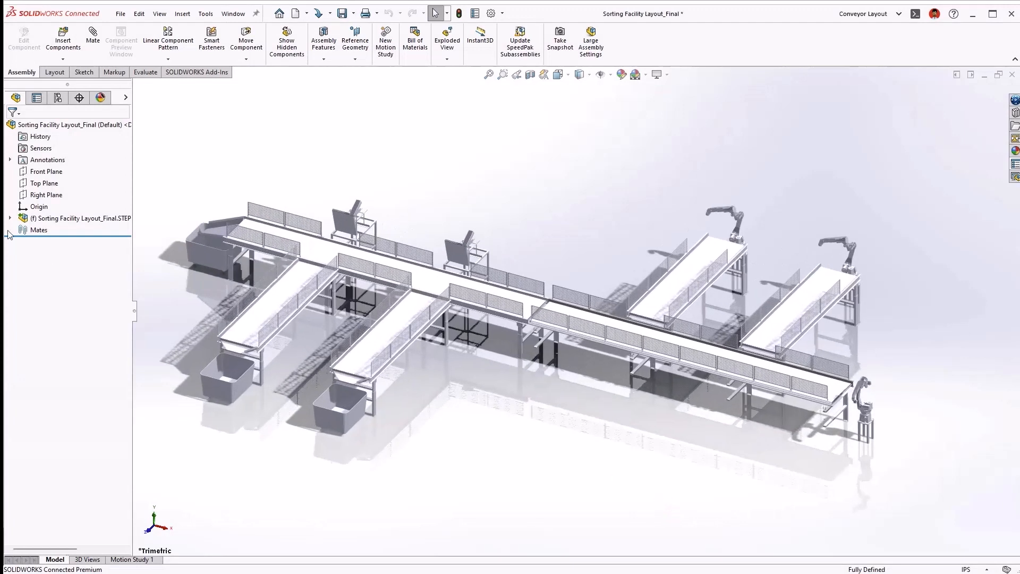
click(11, 218)
click(22, 312)
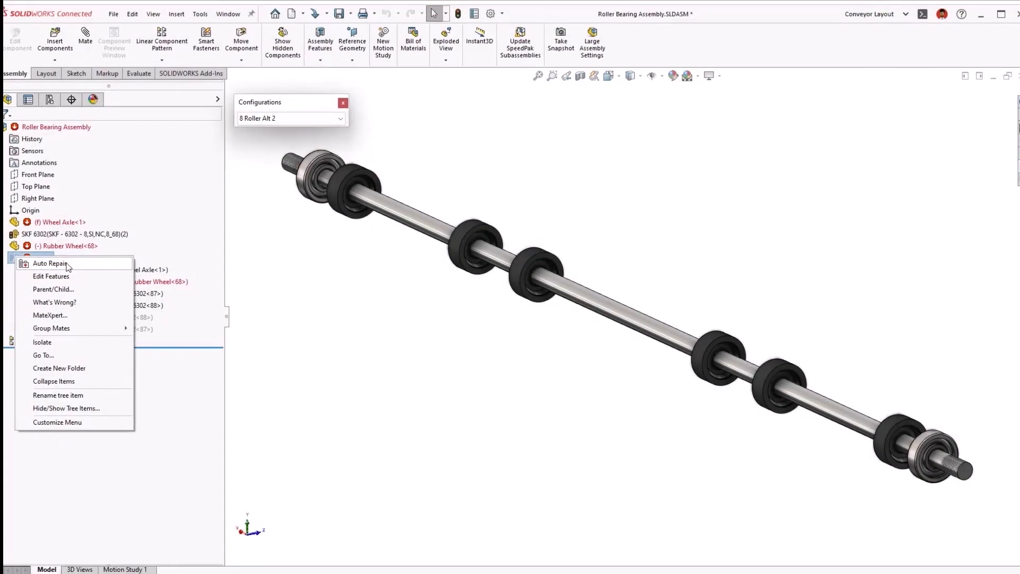
Auto-repair the broken mates in Roller Bearing Assembly and open the end condition choices for the Cut-Extrude in Roller Conveyor Assembly_Complete
click(85, 267)
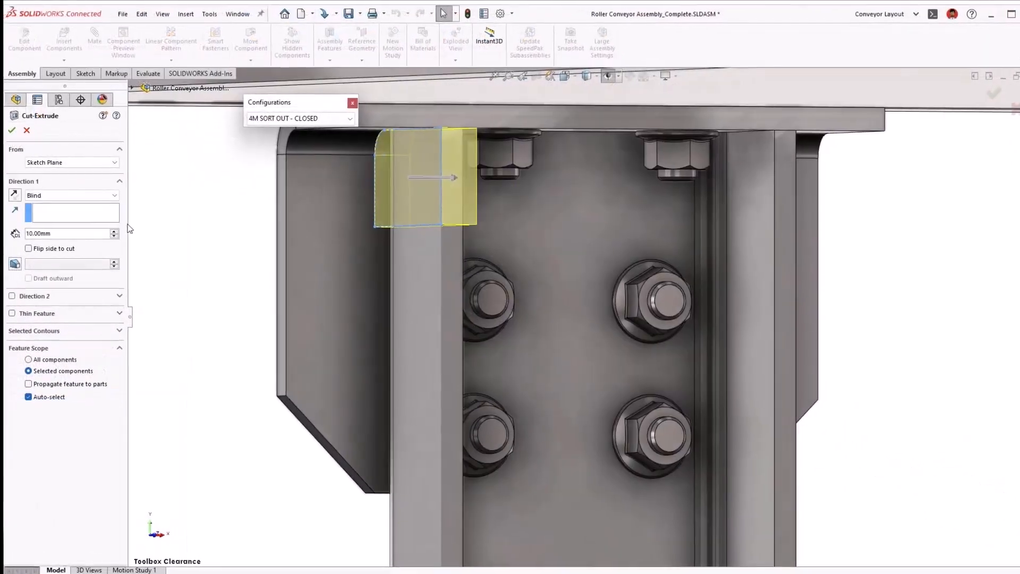
click(106, 195)
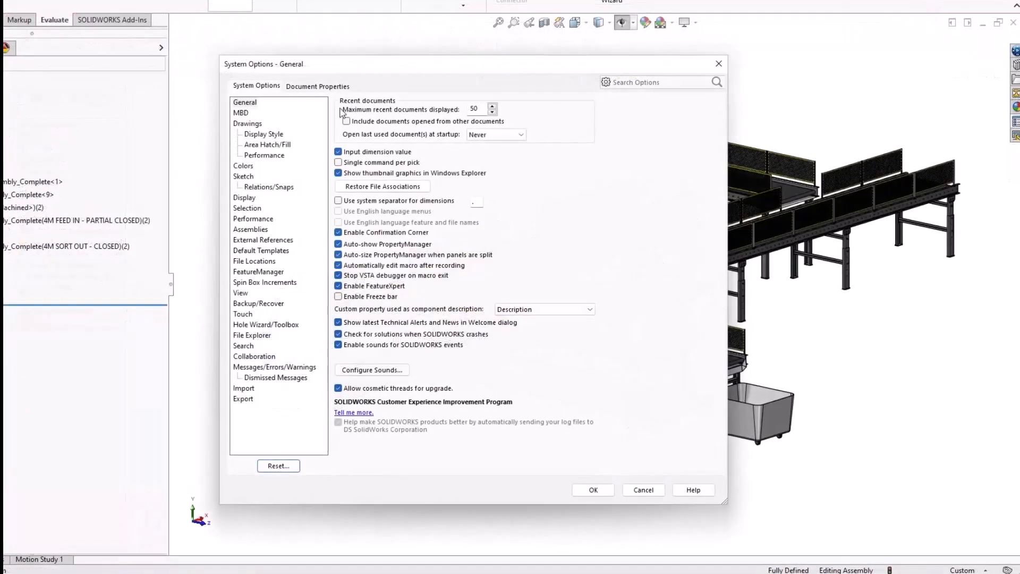
Set assembly loading in the Performance options to automatically optimize resolved mode and hide lightweight mode
click(253, 219)
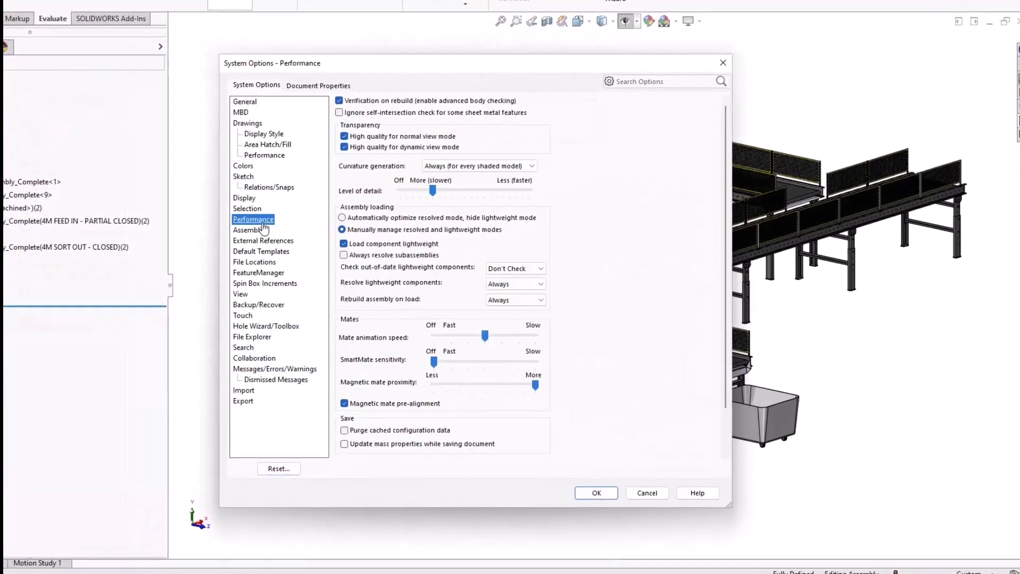
click(405, 220)
click(608, 504)
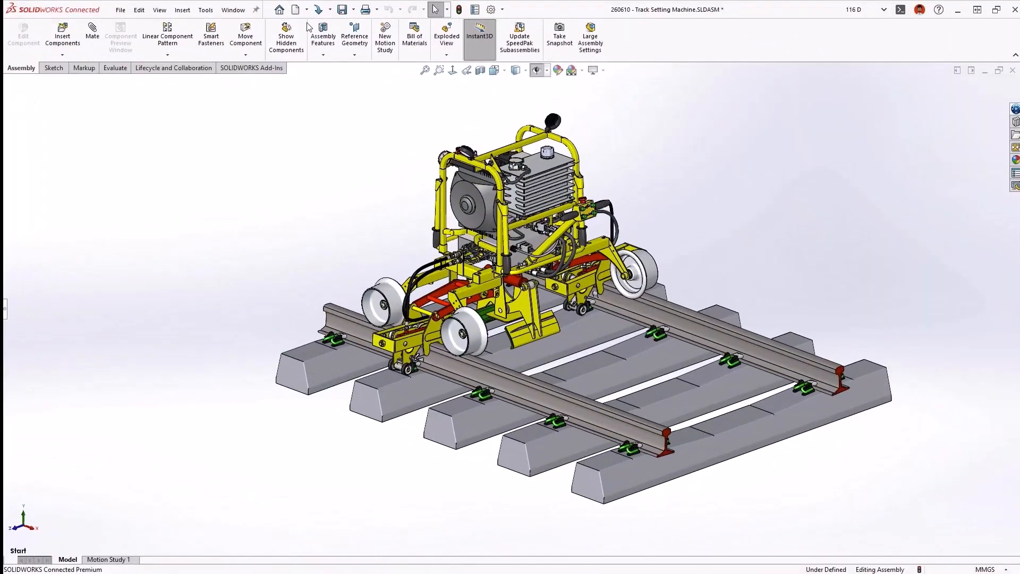
Create a new drawing from the 260610 - Track Setting Machine assembly
click(279, 51)
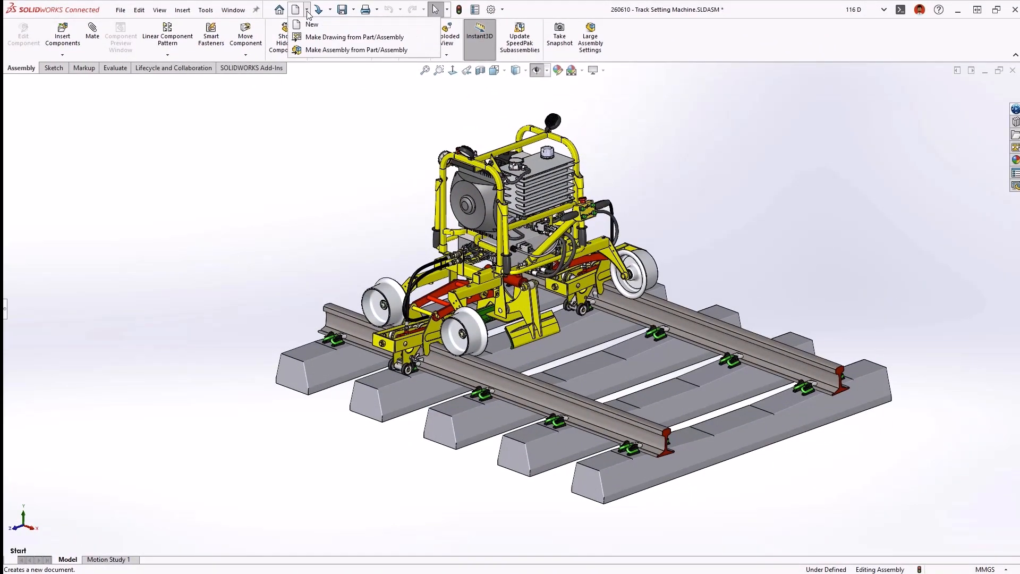
click(299, 38)
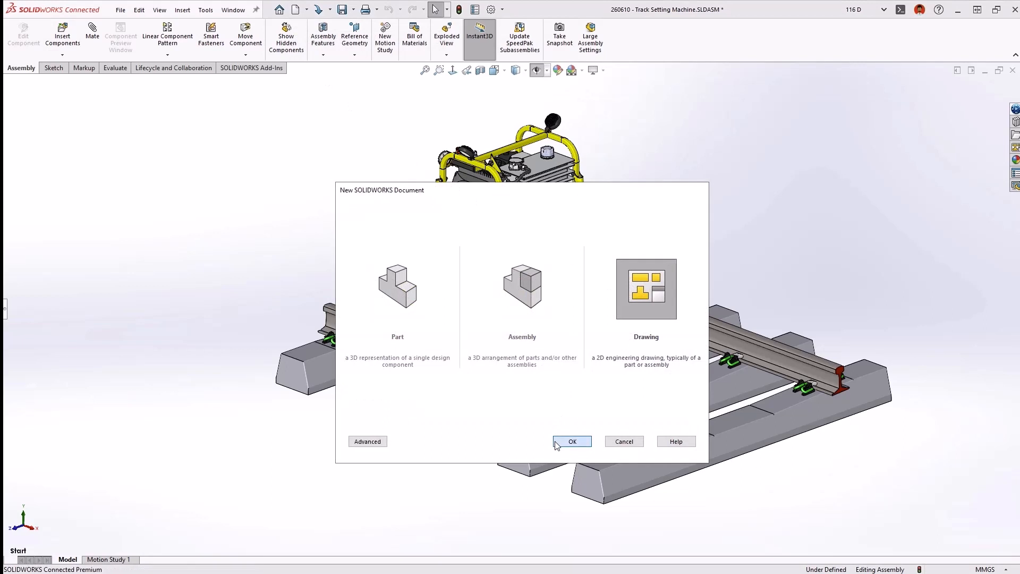
click(572, 441)
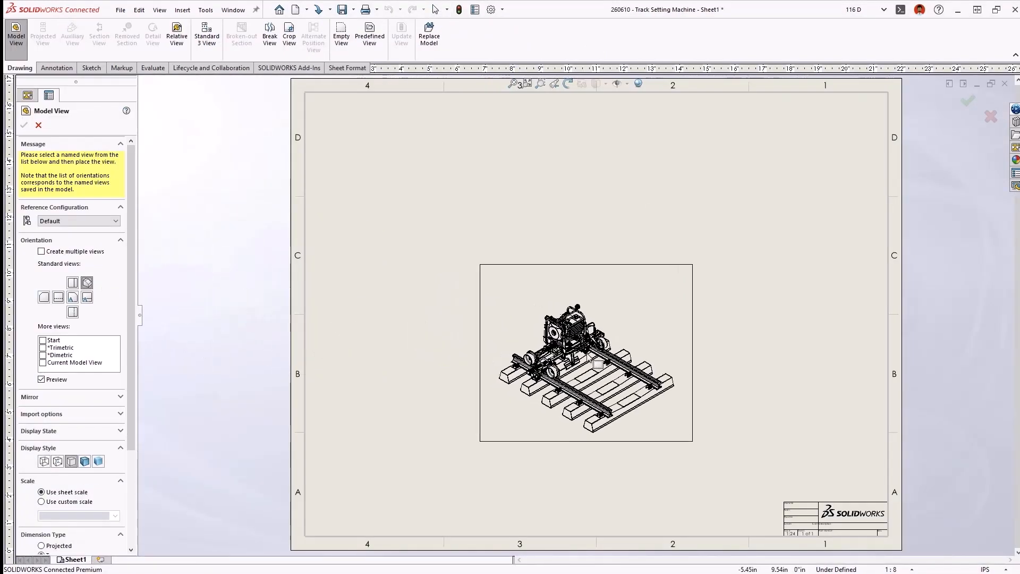
Place an isometric view of the machine just below the centre of the sheet and set the sheet scale to 1:12
click(589, 359)
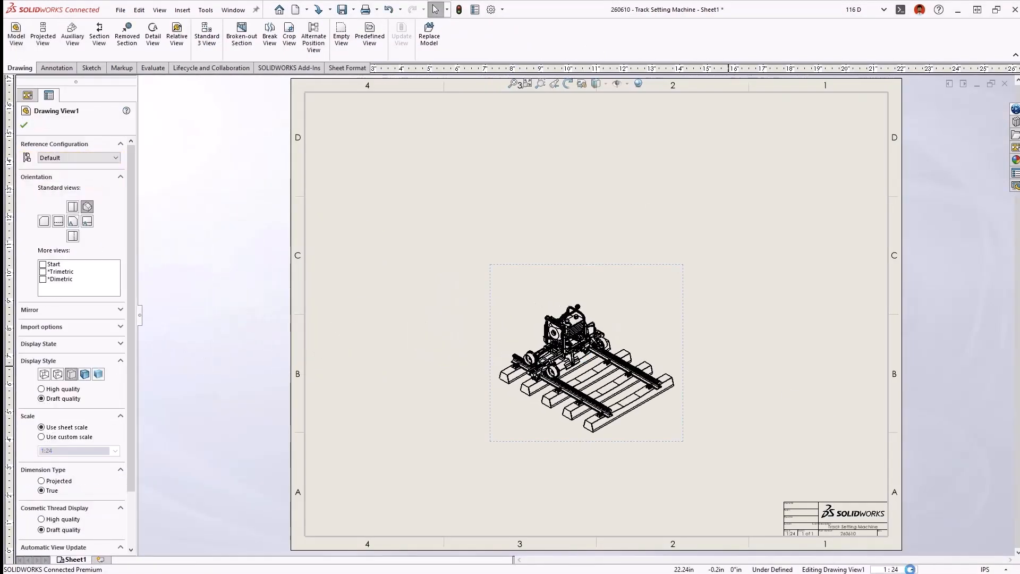
click(911, 567)
click(884, 359)
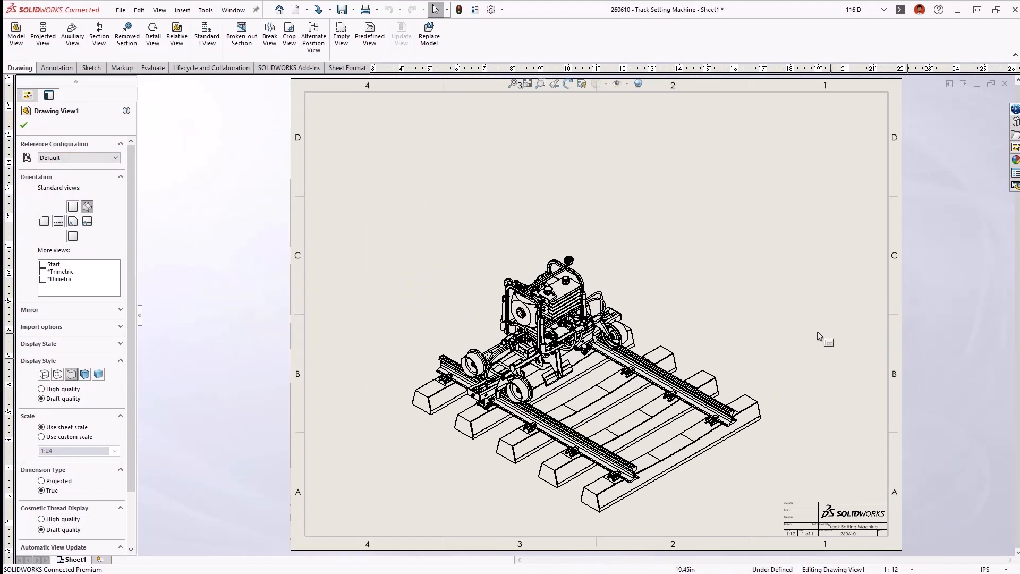
Insert a top-level-only bill of materials for the isometric view using the bom-simple template, attached to the sheet's anchor point
key(s)
click(846, 345)
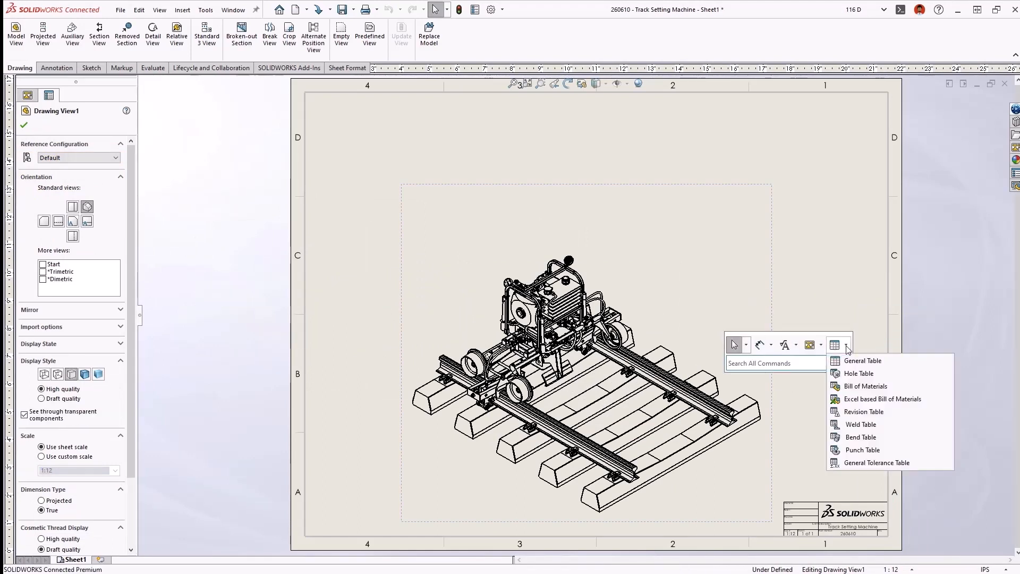
click(839, 387)
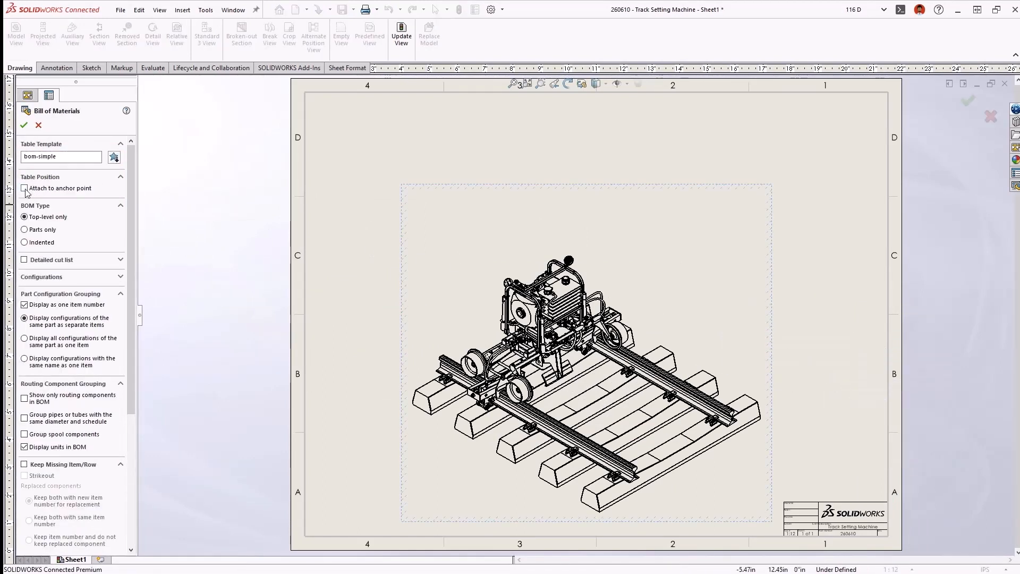
click(24, 126)
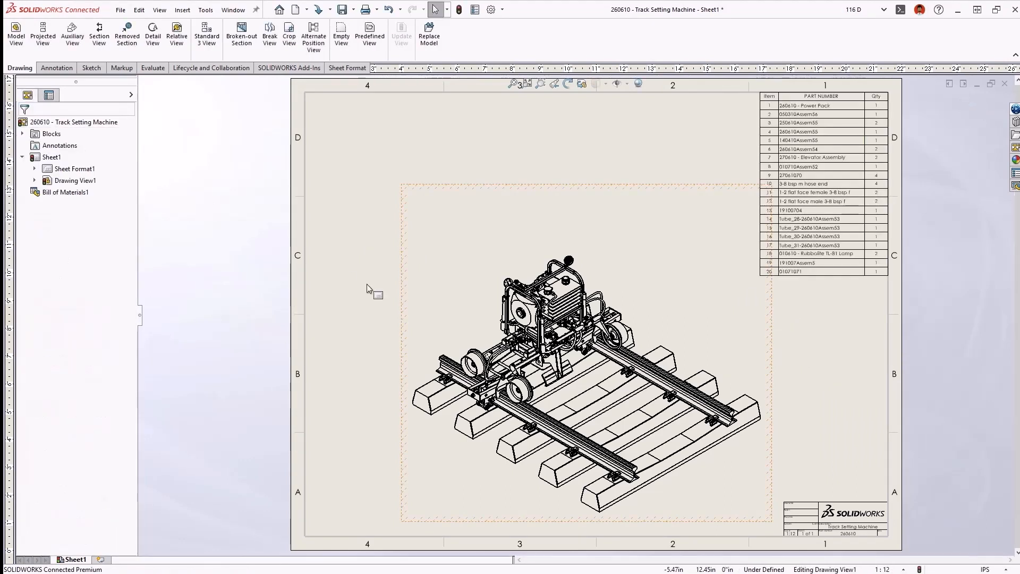
Add auto balloons to the isometric view and expand Drawing View1 down to the components of the Track Setting Machine assembly
right_drag(366, 284, 409, 285)
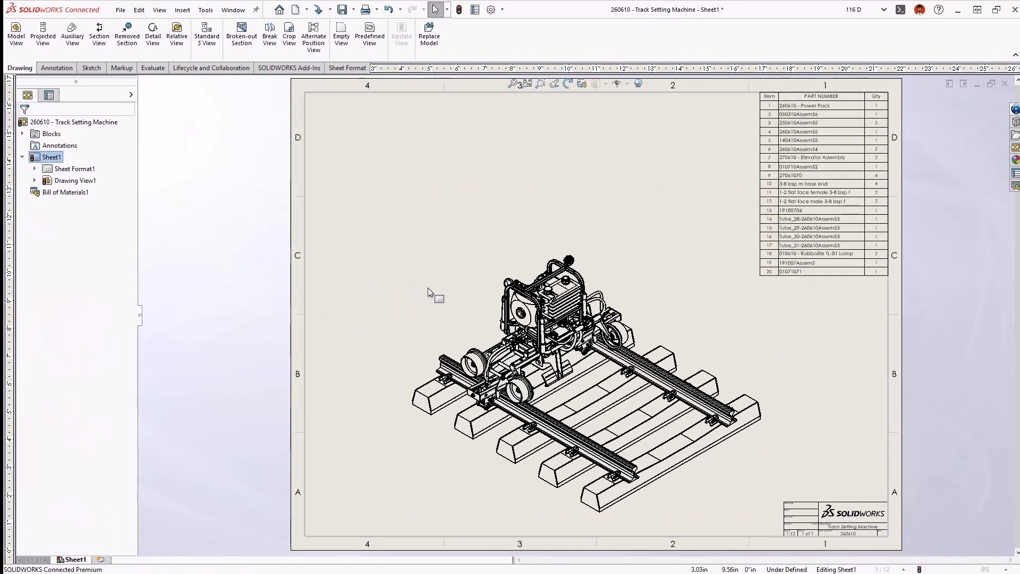
key(Return)
click(35, 189)
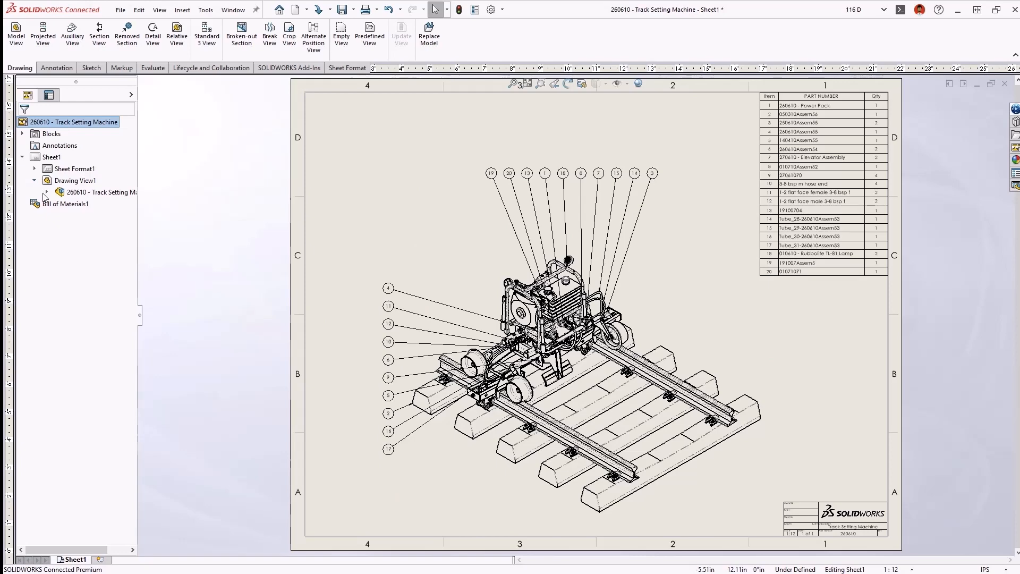
click(46, 200)
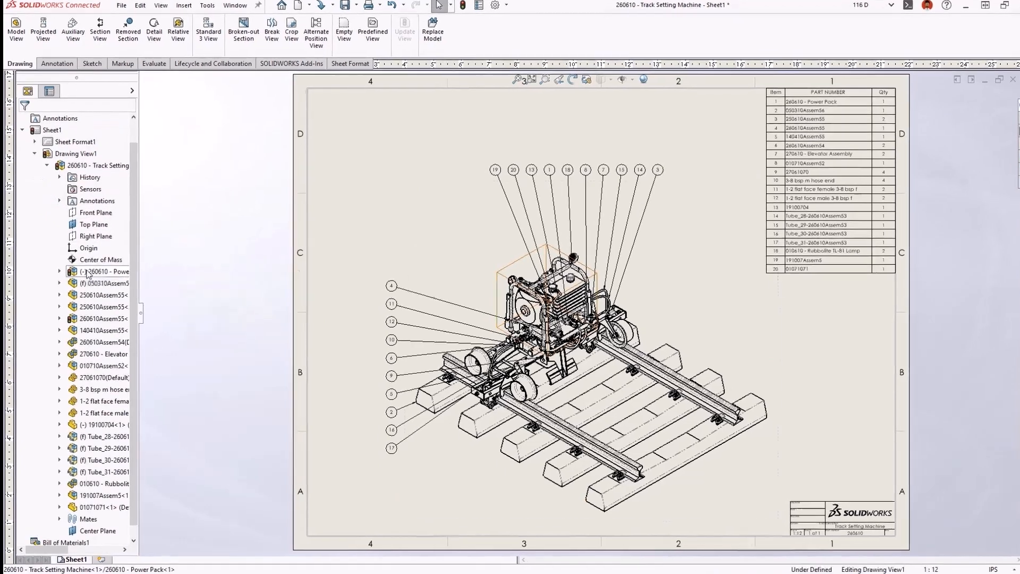
Open in turn the drawings of the Power Pack, its Power Pack Frame and the yellow frame weldment shown in the isometric view
right_click(86, 273)
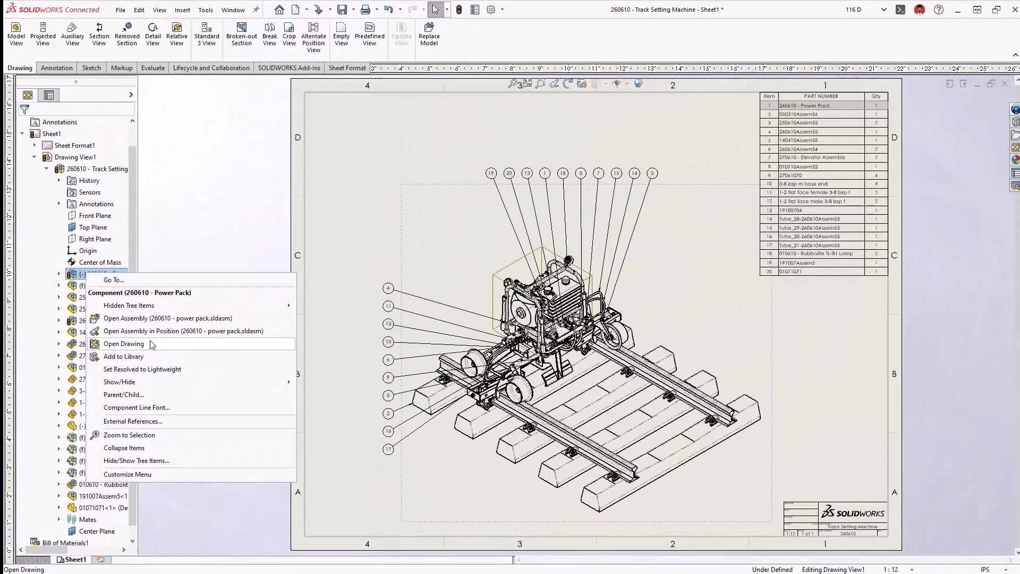
click(124, 344)
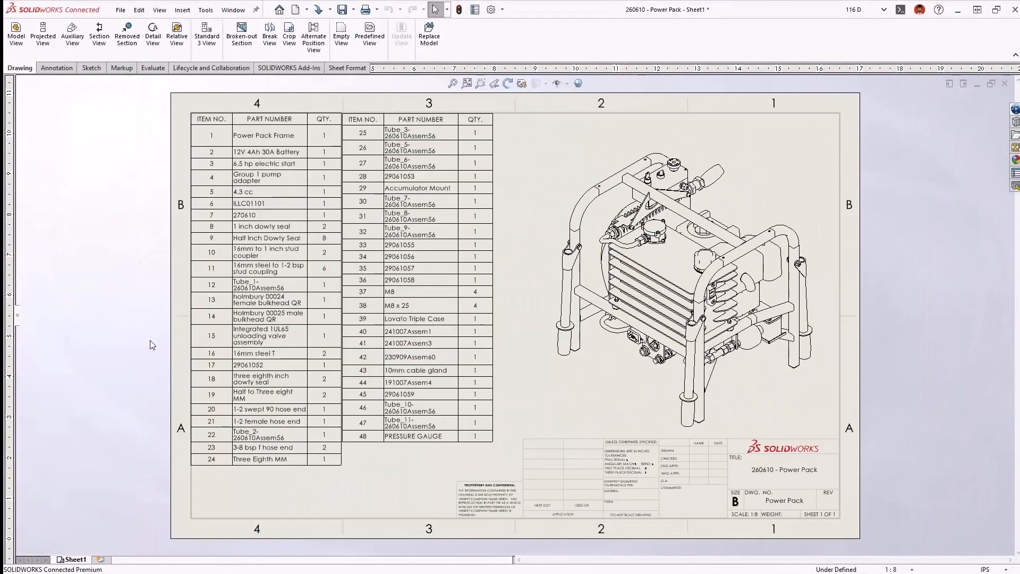
right_click(291, 140)
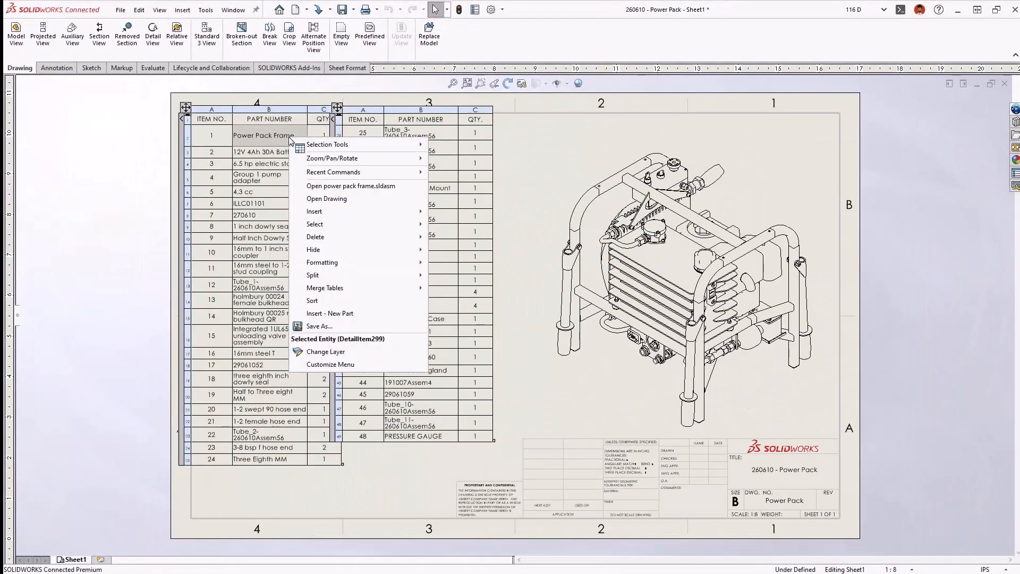
click(297, 200)
click(300, 166)
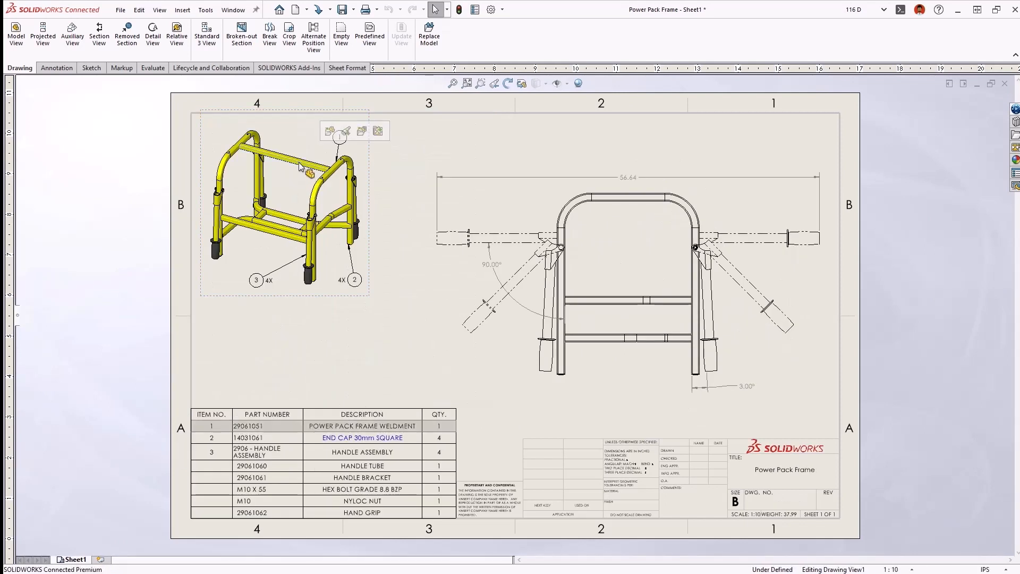
click(378, 131)
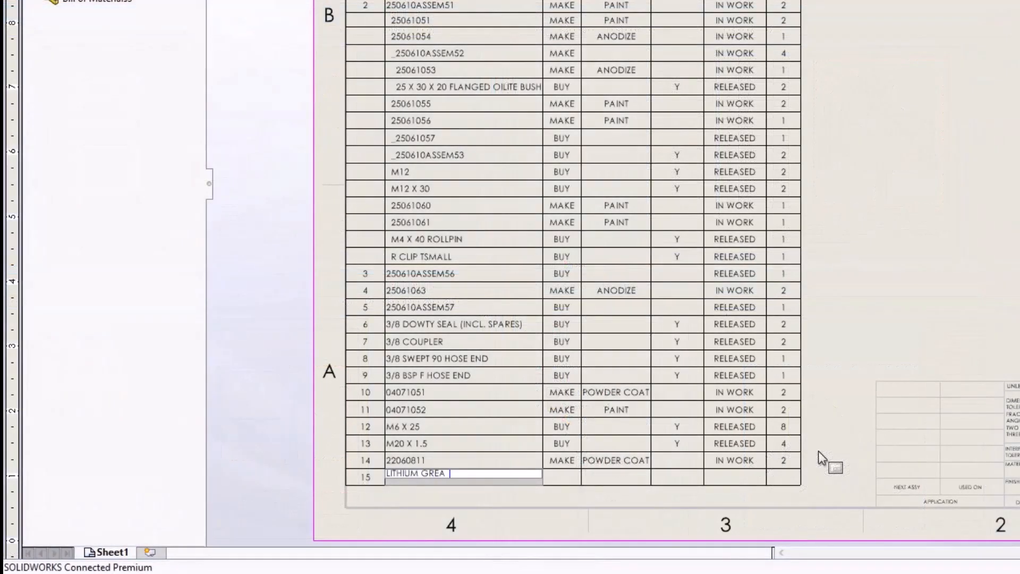
Fill in BOM item 15 as LITHIUM GREASE with source BUY, maturity RELEASED and quantity 1
text(SE)
key(Tab)
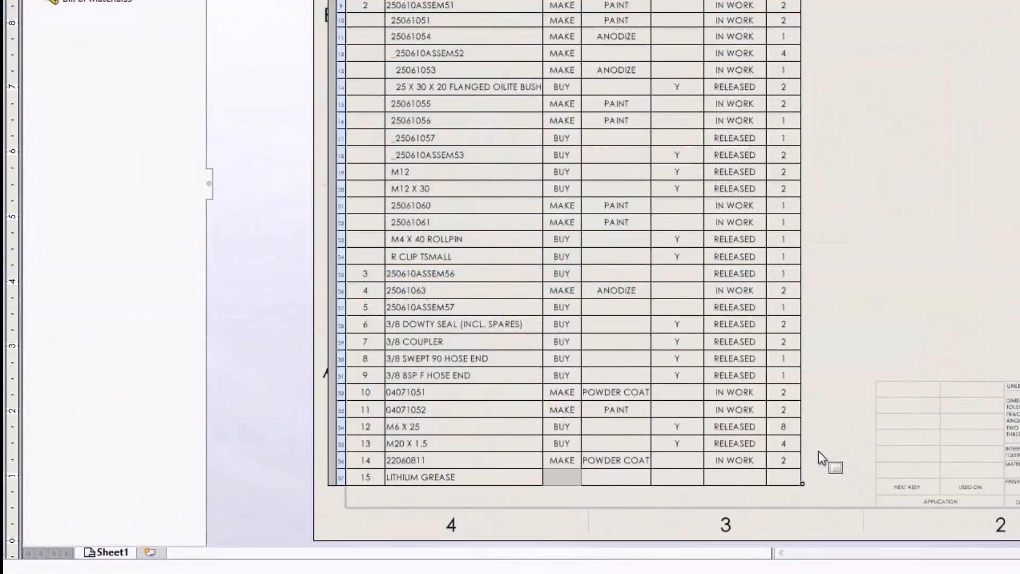
text(BUY)
key(Tab)
key(Tab)
key(Tab)
text(RELEASED)
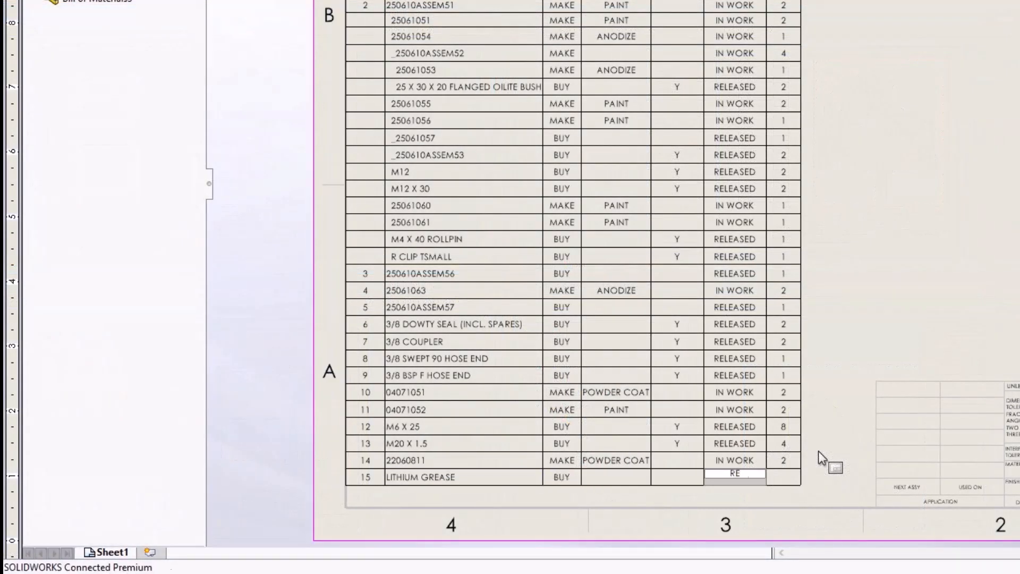
key(Tab)
text(1)
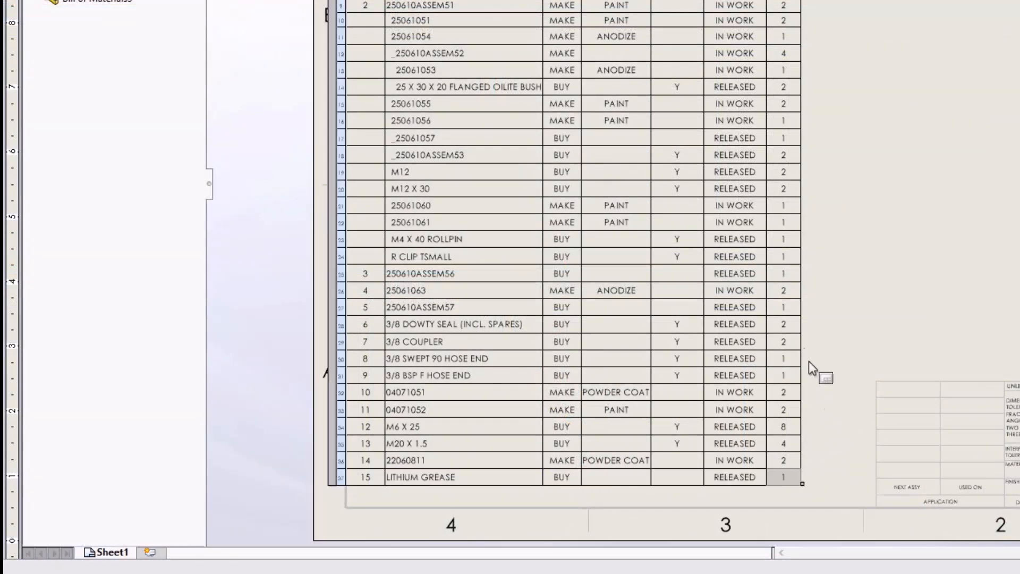
Override the quantity of BOM item 6, the 3/8 dowty seal, with 4 and restore its original value
text(4)
click(833, 330)
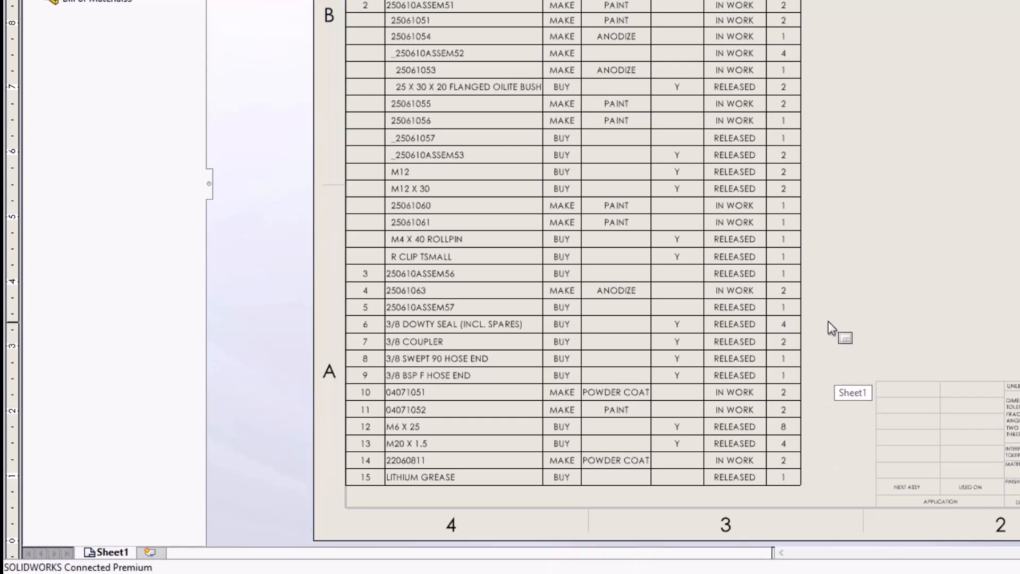
click(799, 321)
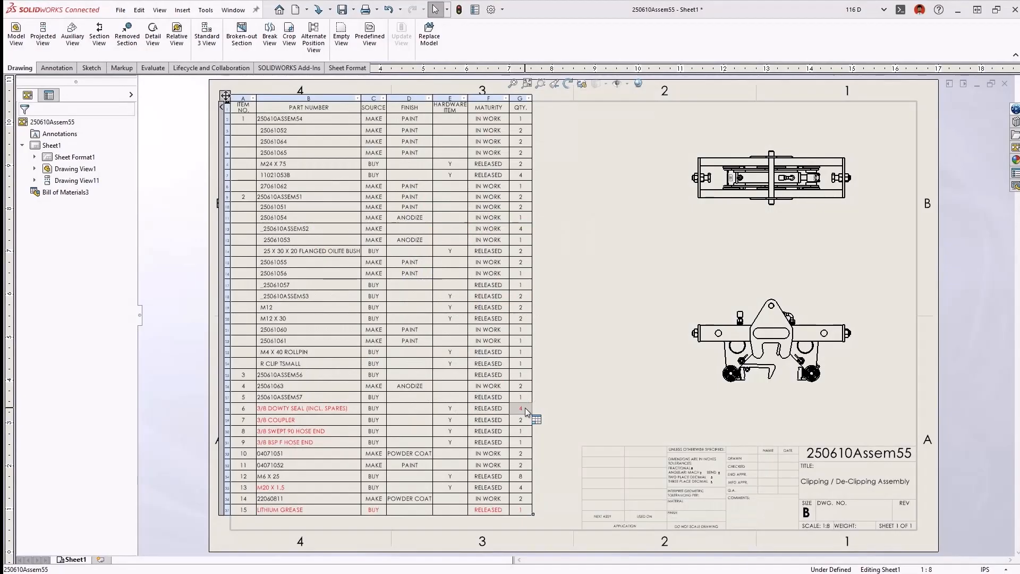
right_click(525, 410)
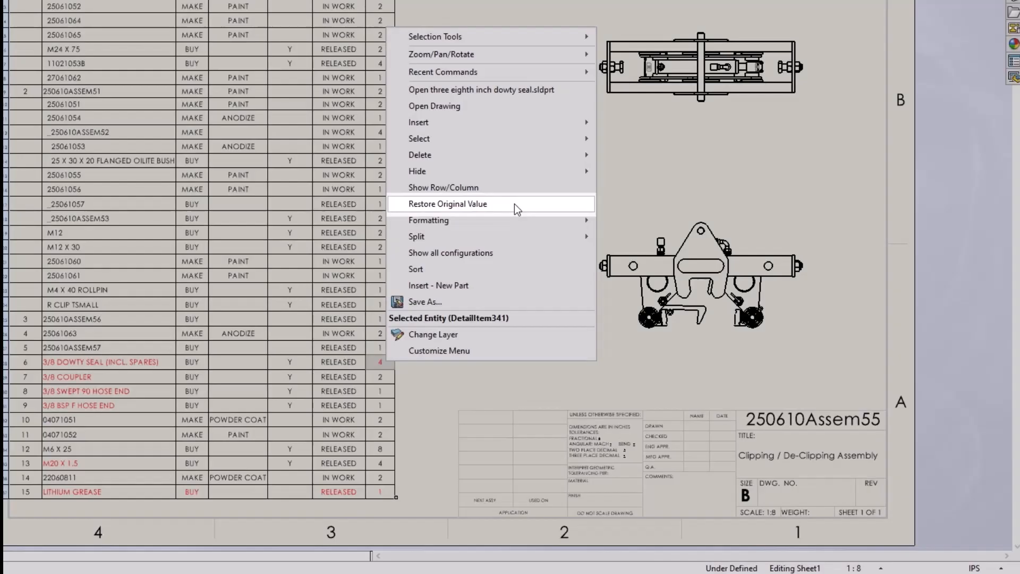
click(514, 204)
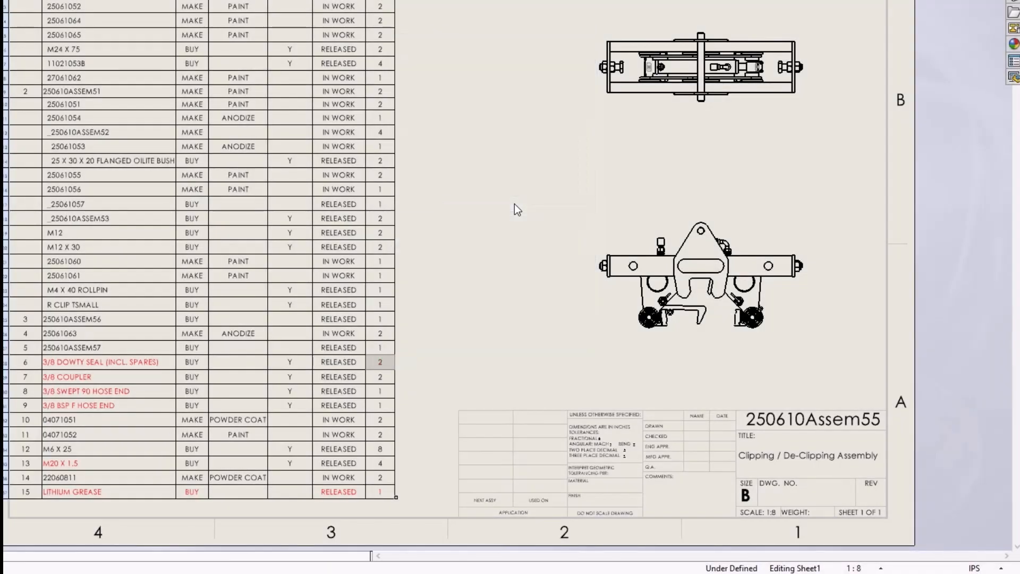
Add auto balloons with quantities shown to both views of the clipping assembly
right_drag(463, 171, 500, 174)
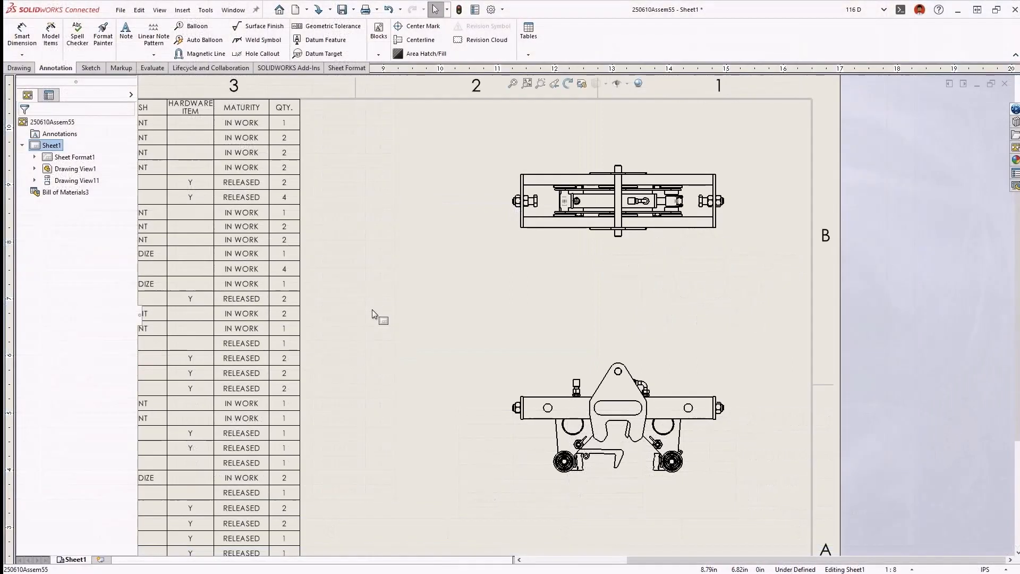
right_drag(411, 313, 421, 308)
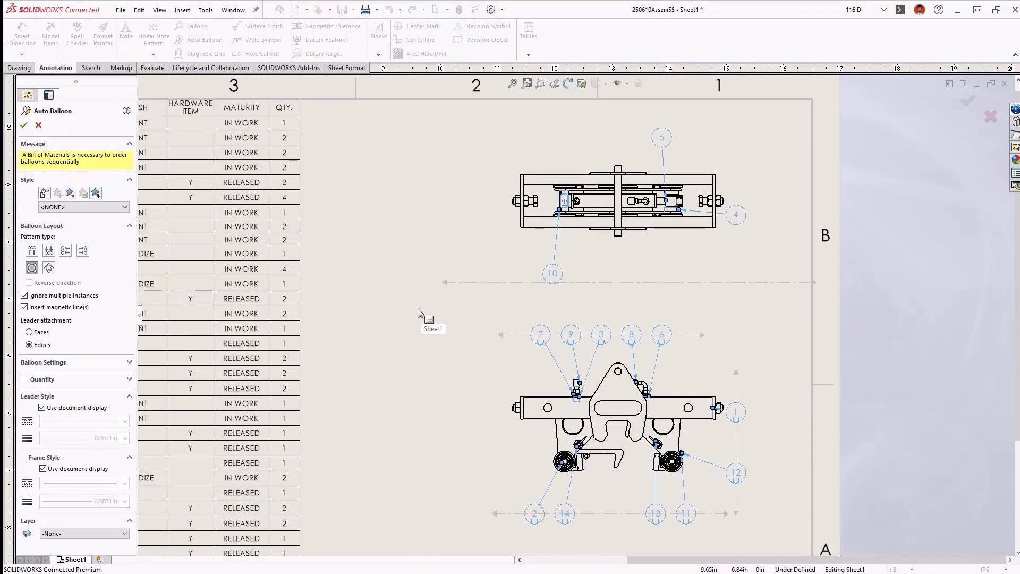
click(23, 378)
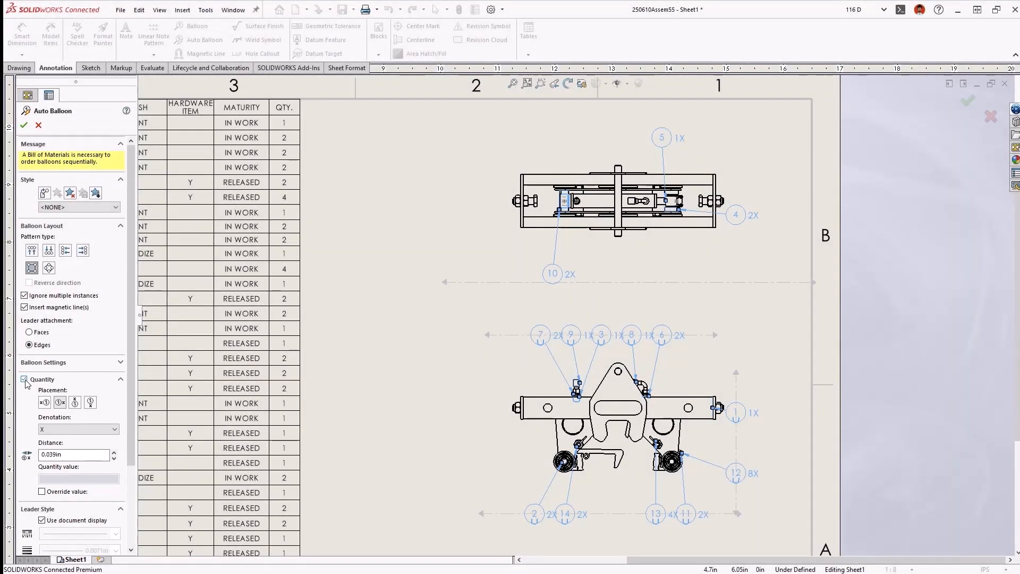
click(24, 125)
Place balloons 10, 5 and 4 on the magnetic line beneath the upper view and lengthen the magnetic line beneath the lower view
drag(552, 274, 622, 282)
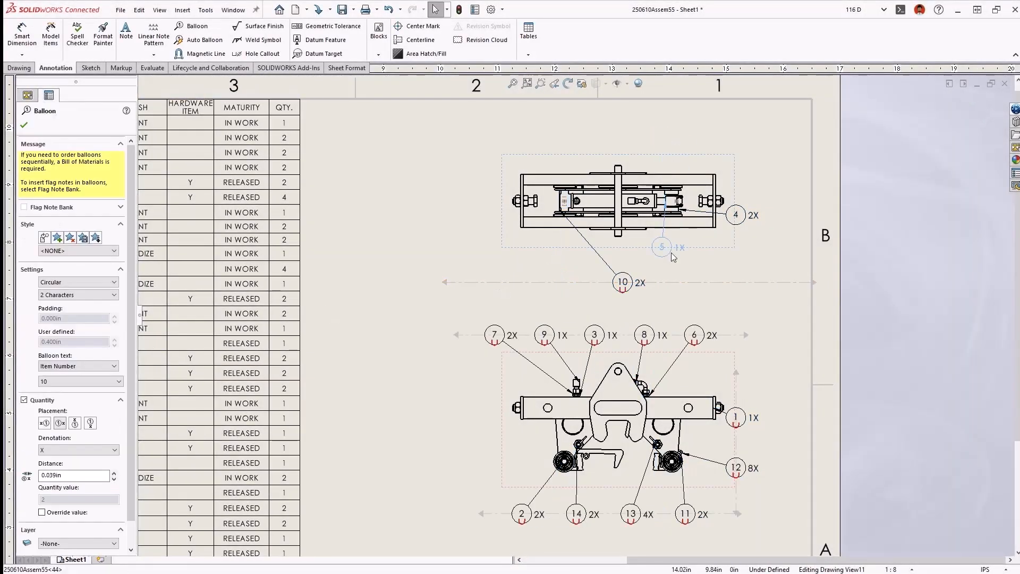
drag(662, 137, 623, 282)
drag(735, 215, 749, 276)
drag(480, 514, 422, 513)
Change the quantity denotation of all balloons on both views to a lowercase x
drag(738, 514, 430, 263)
click(125, 418)
click(42, 461)
click(377, 442)
Turn off the quantity on the 1x balloons 5, 9, 3, 8 and 1
drag(675, 342, 550, 281)
ctrl+click(738, 419)
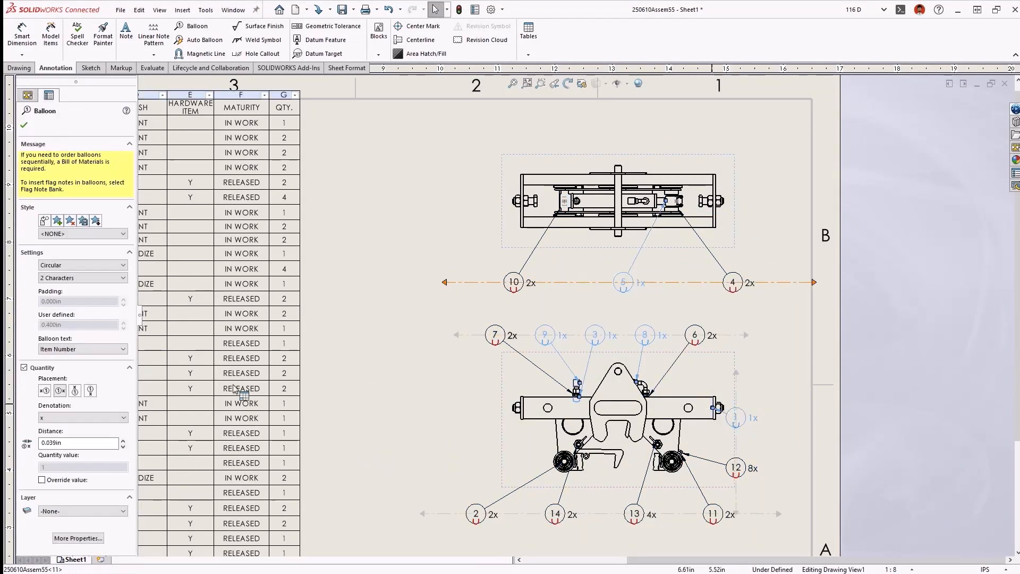
click(377, 380)
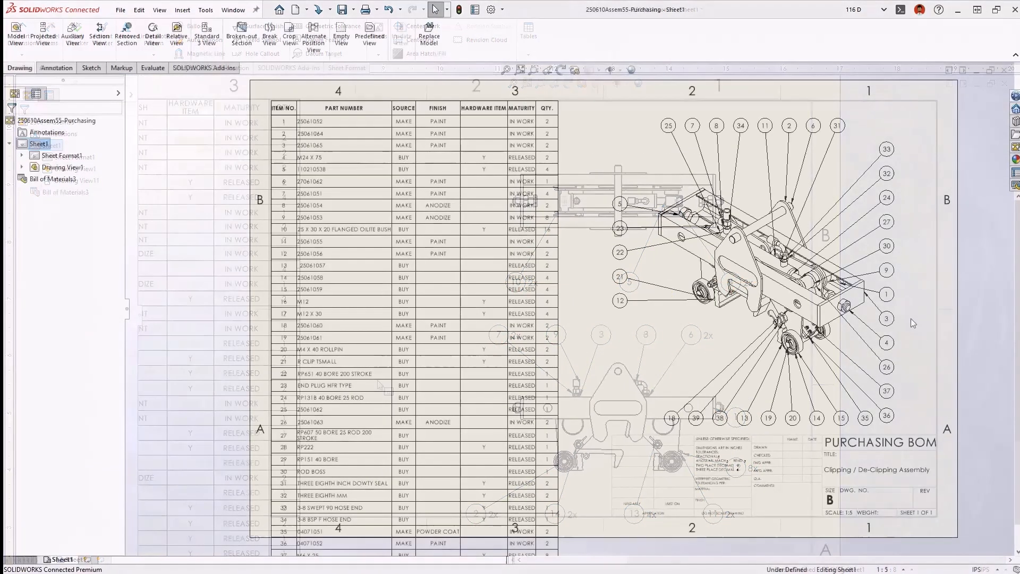
Filter the BOM in the 250610Assem55-Purchasing drawing to rows whose MATURITY is IN WORK
scroll(910, 317, down, 4)
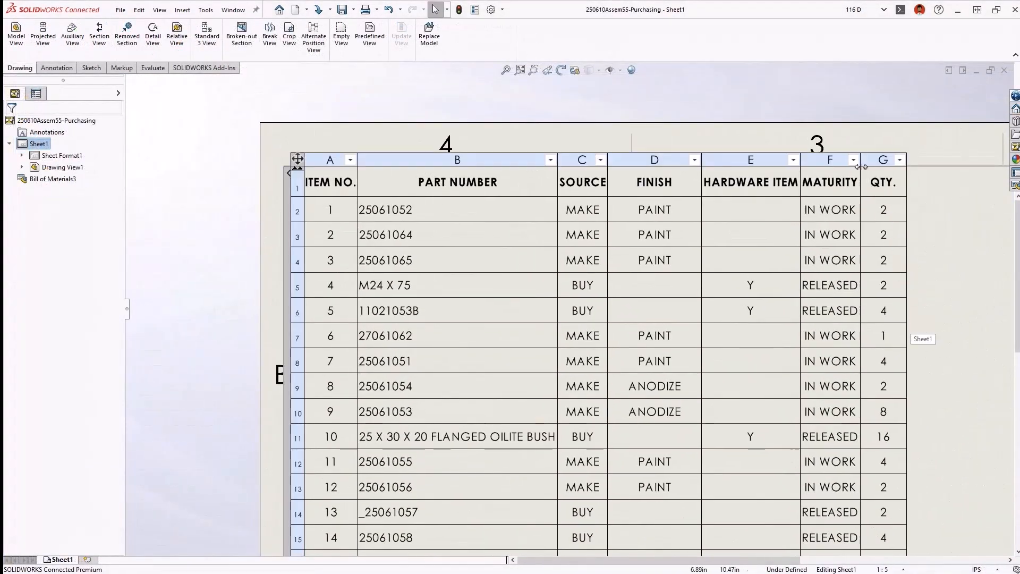
click(854, 160)
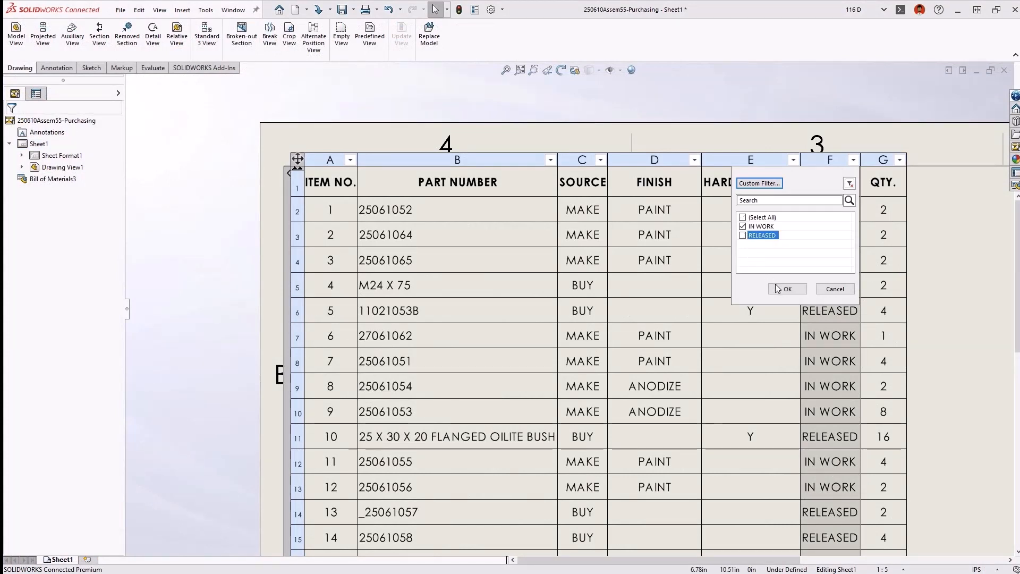
click(786, 288)
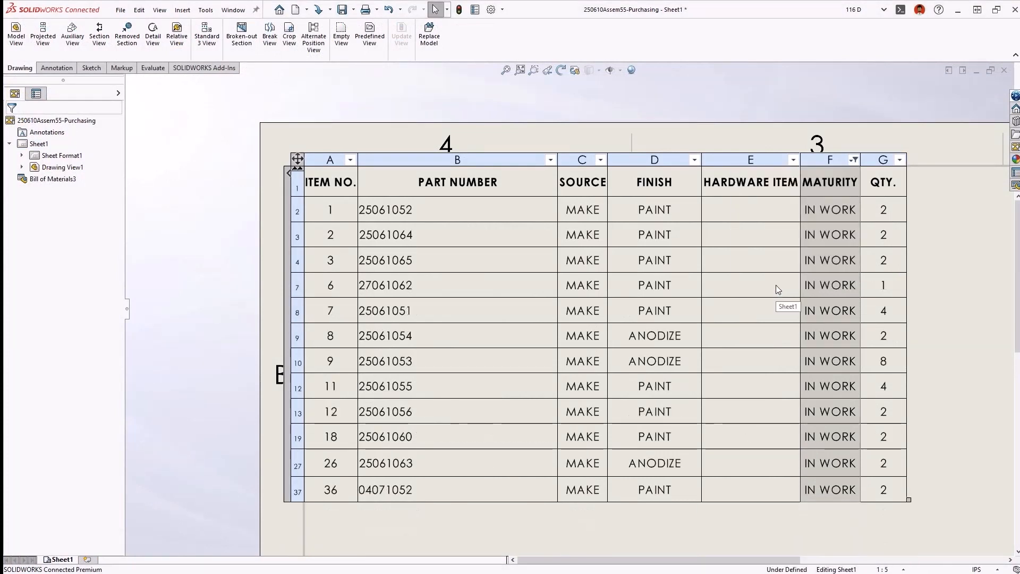
Clear the filter on the BOM's MATURITY column
click(852, 158)
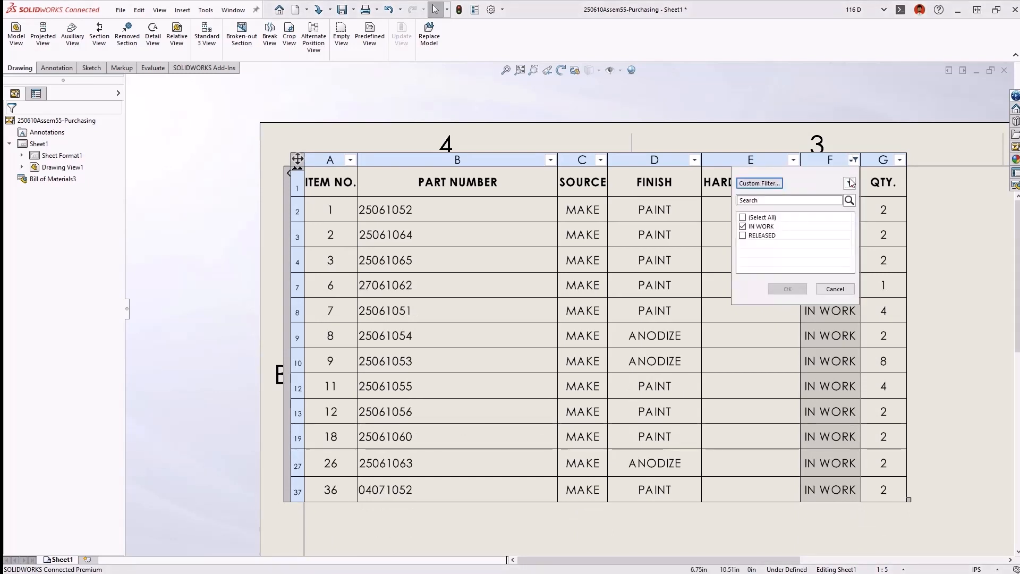
click(849, 183)
key(Escape)
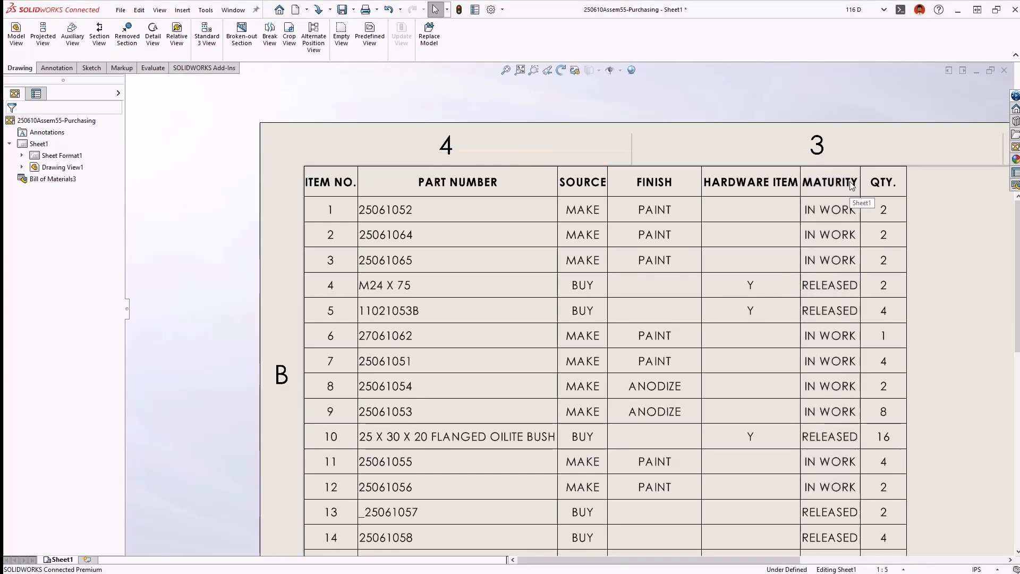
Search the PART NUMBER filter list for 25 and apply a custom filter to that column with the value 25
click(550, 159)
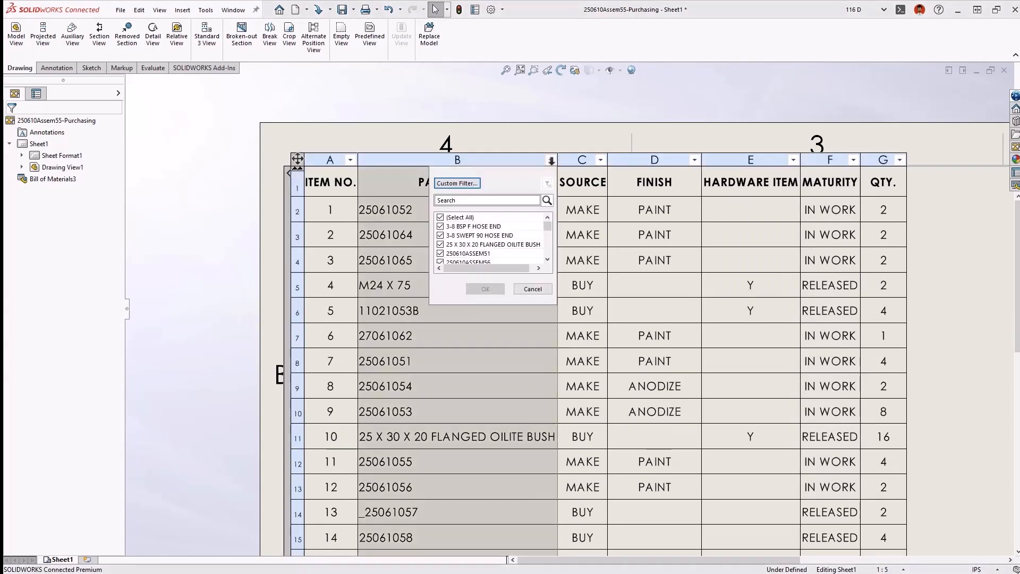
click(512, 199)
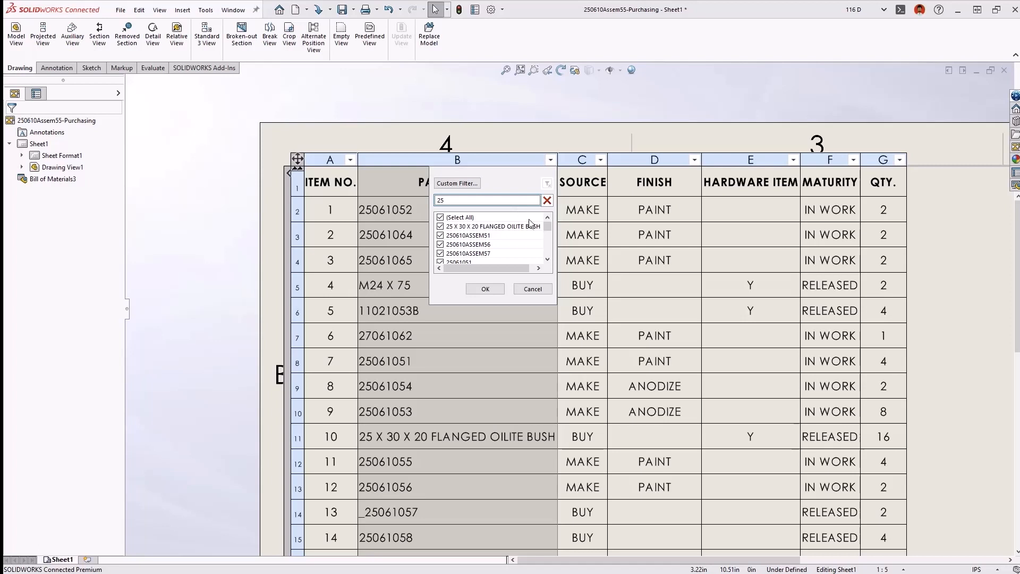
scroll(535, 246, down, 3)
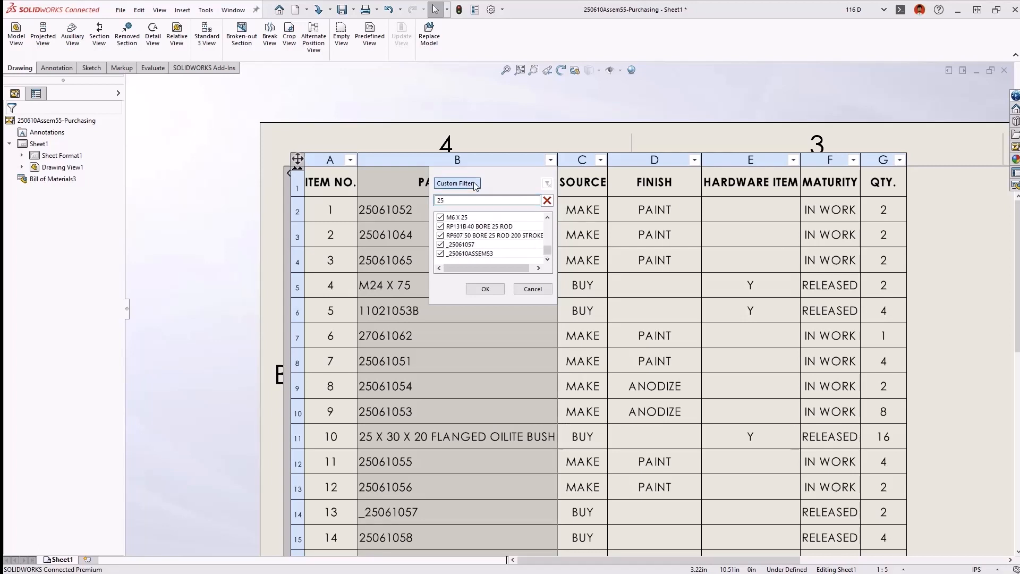
click(457, 182)
click(443, 216)
click(422, 268)
click(476, 215)
text(25)
key(Return)
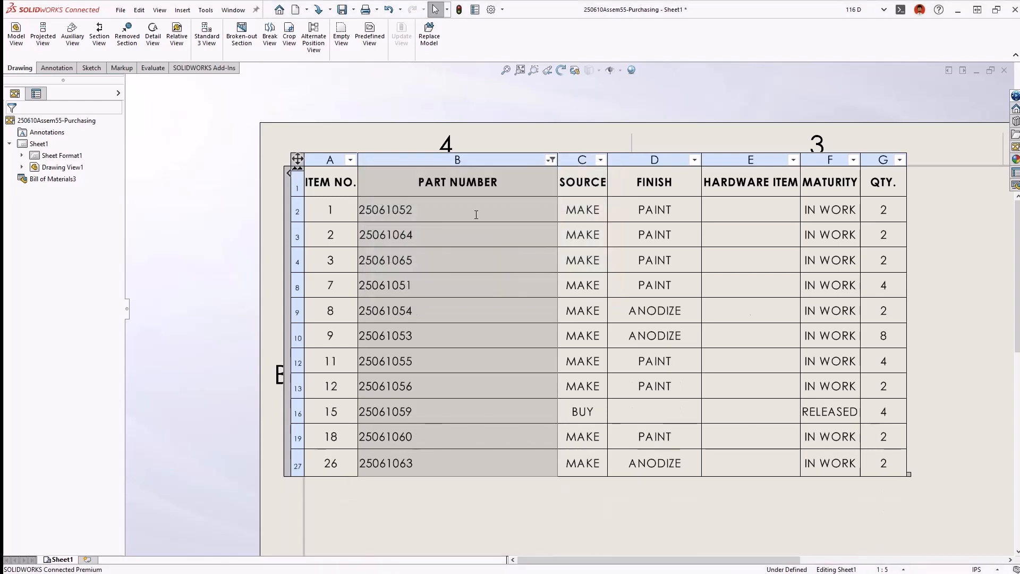
Clear all filters from the purchasing BOM
right_click(476, 215)
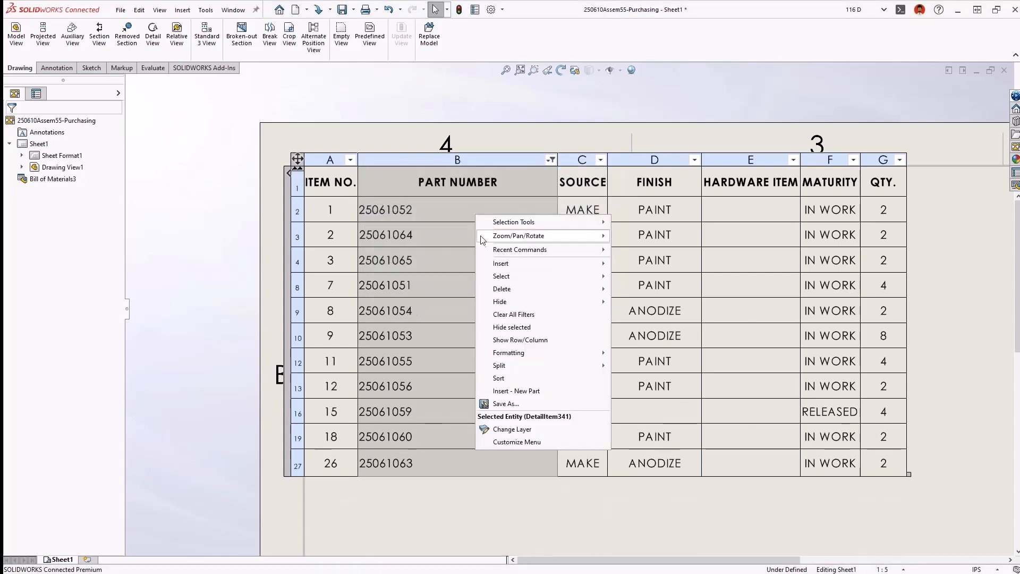
click(499, 314)
key(Escape)
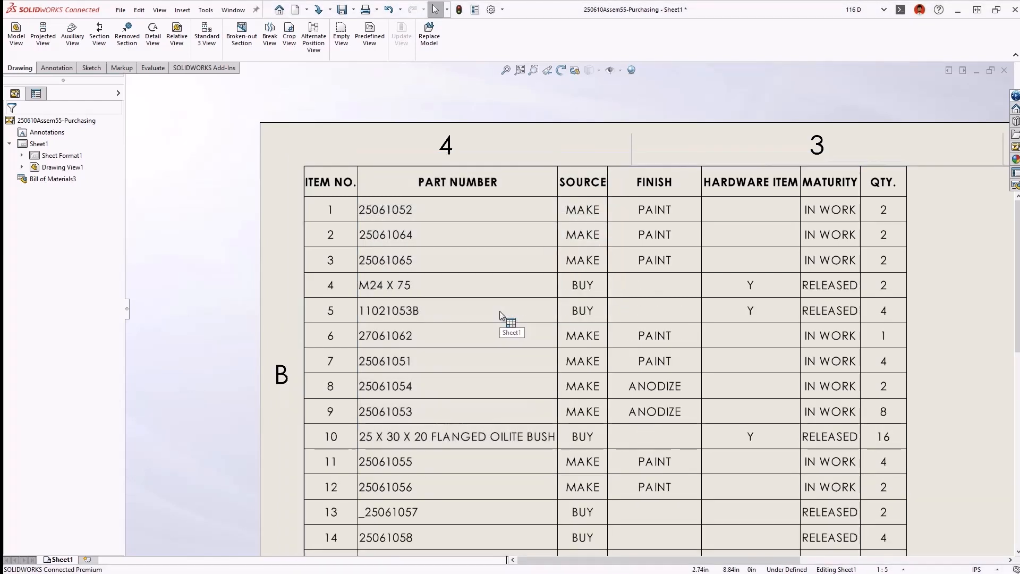
Filter the purchasing BOM's SOURCE column to BUY items only by excluding MAKE
key(space)
click(496, 300)
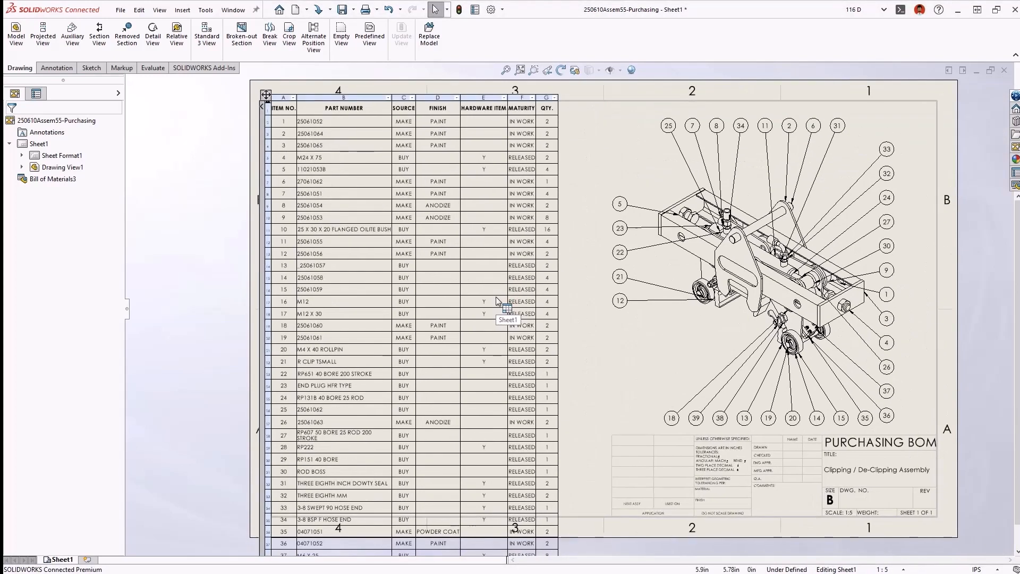
click(412, 96)
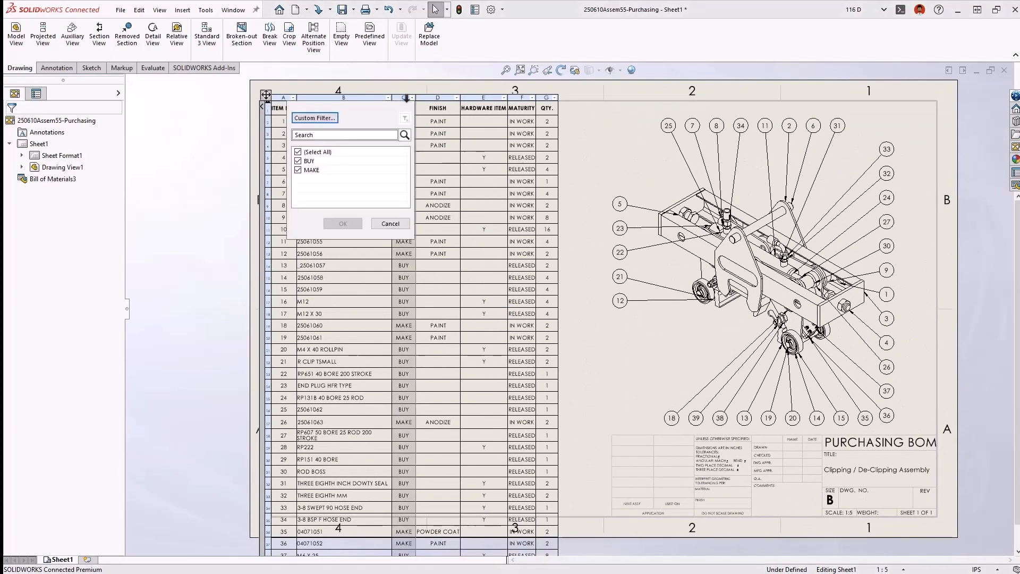
click(298, 170)
click(343, 223)
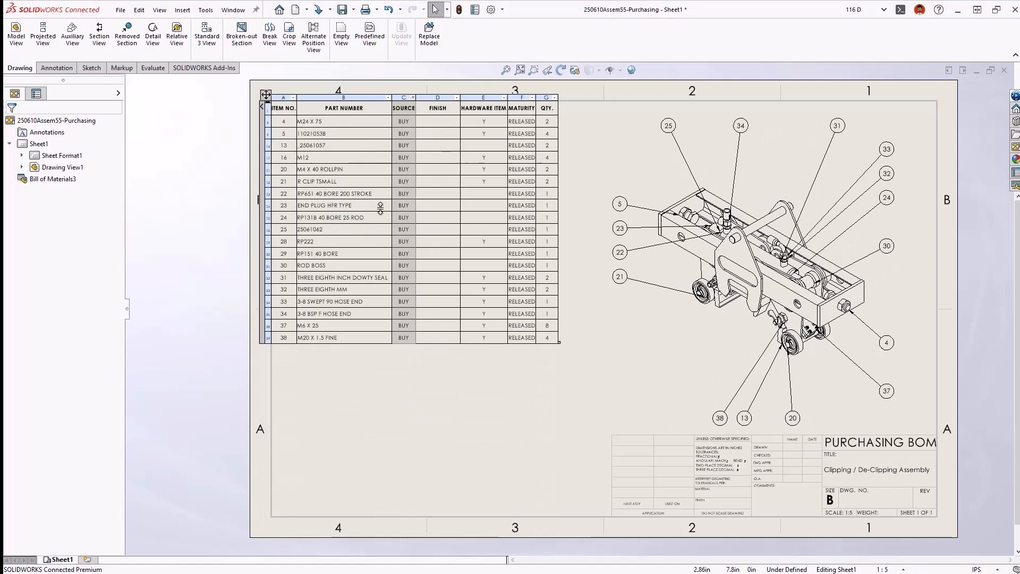
Filter the HARDWARE ITEM column of the purchasing BOM to rows marked Y
click(504, 97)
click(390, 170)
click(433, 223)
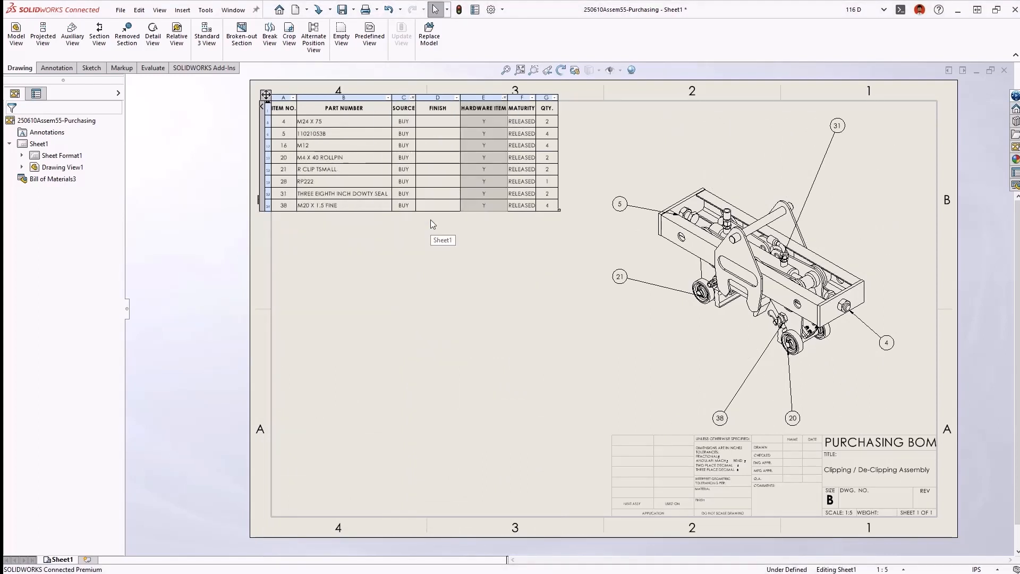
Hide the FINISH column of the purchasing BOM
click(440, 96)
right_click(441, 98)
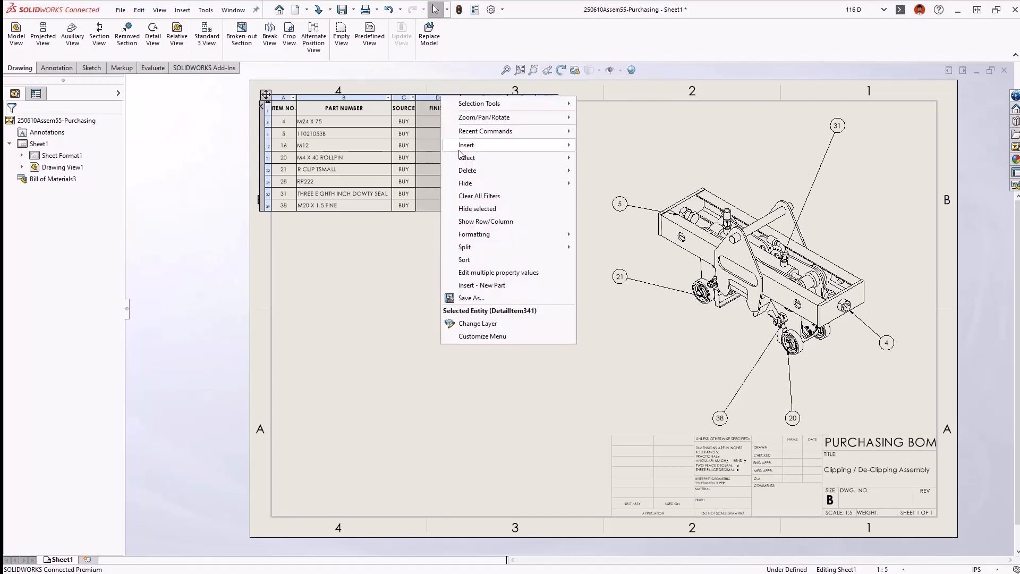
mouse_move(477, 183)
click(603, 195)
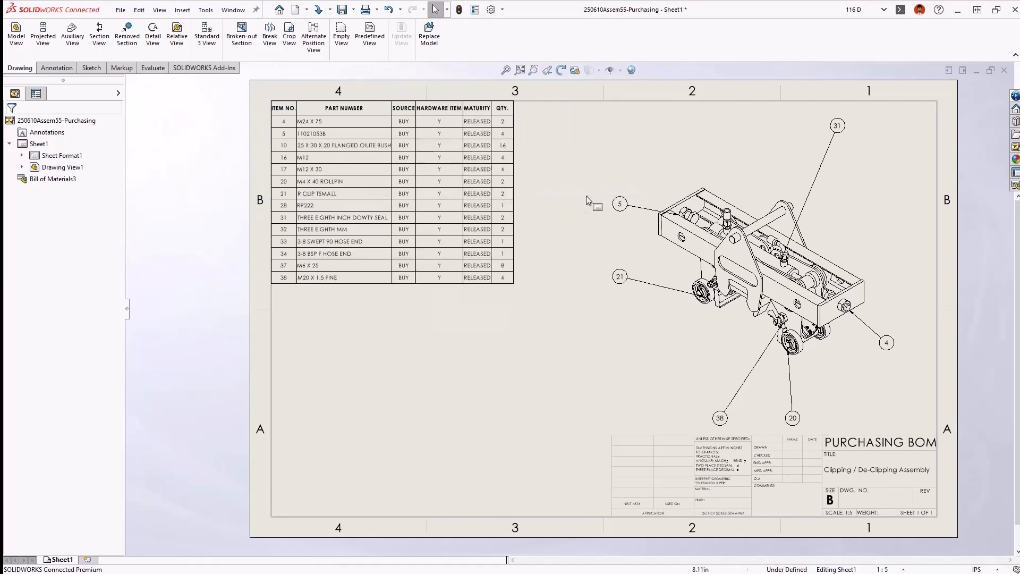
Save the filtered purchasing BOM table as a CSV file named Purchasing BOM in the tmp folder
right_click(490, 234)
click(503, 447)
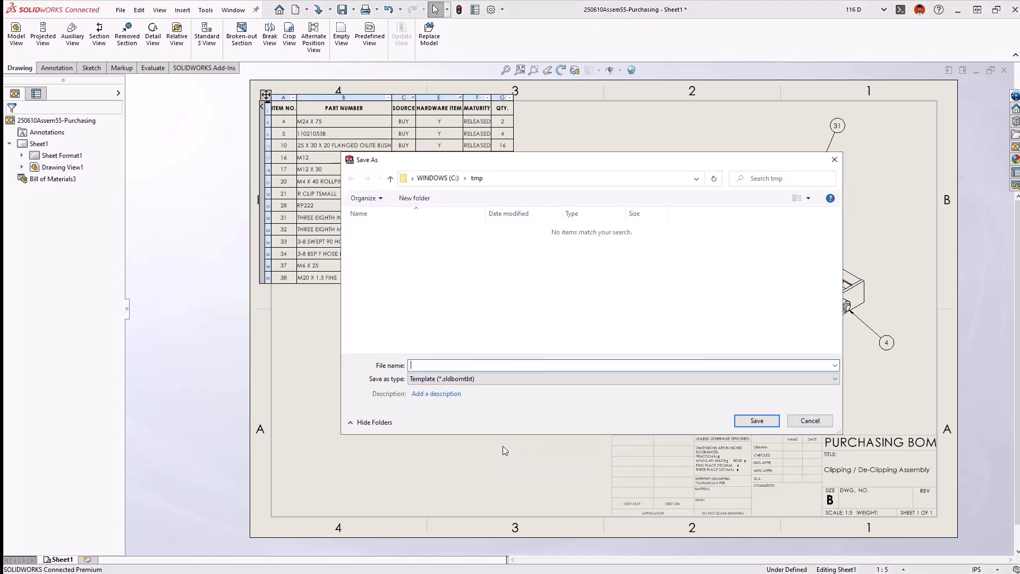
click(485, 379)
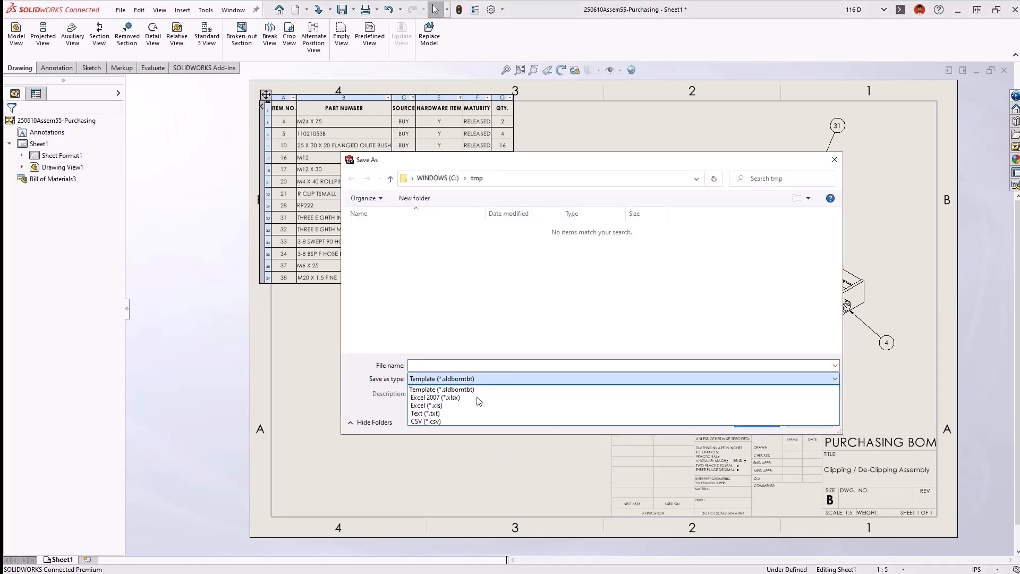
click(476, 415)
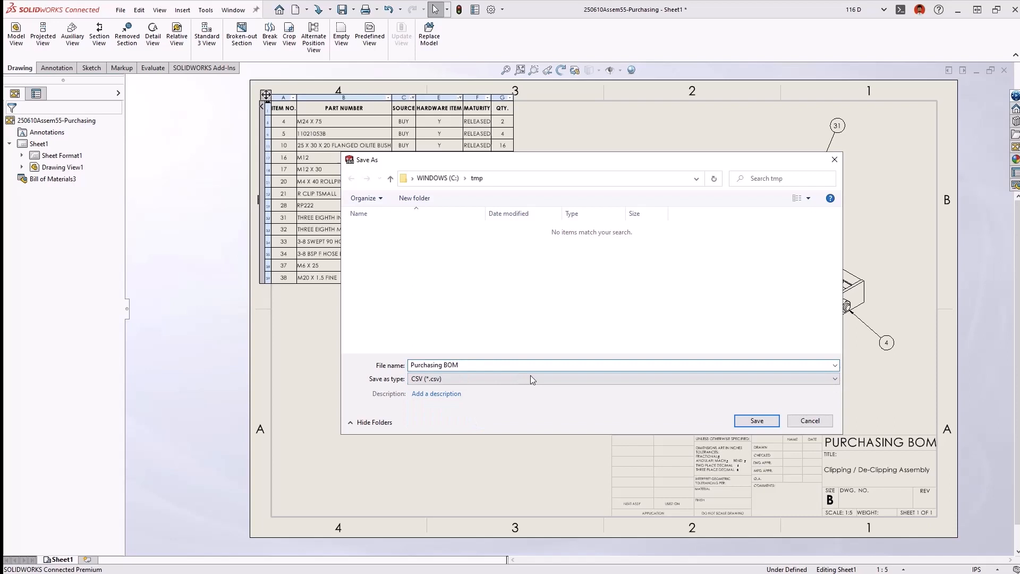
click(749, 422)
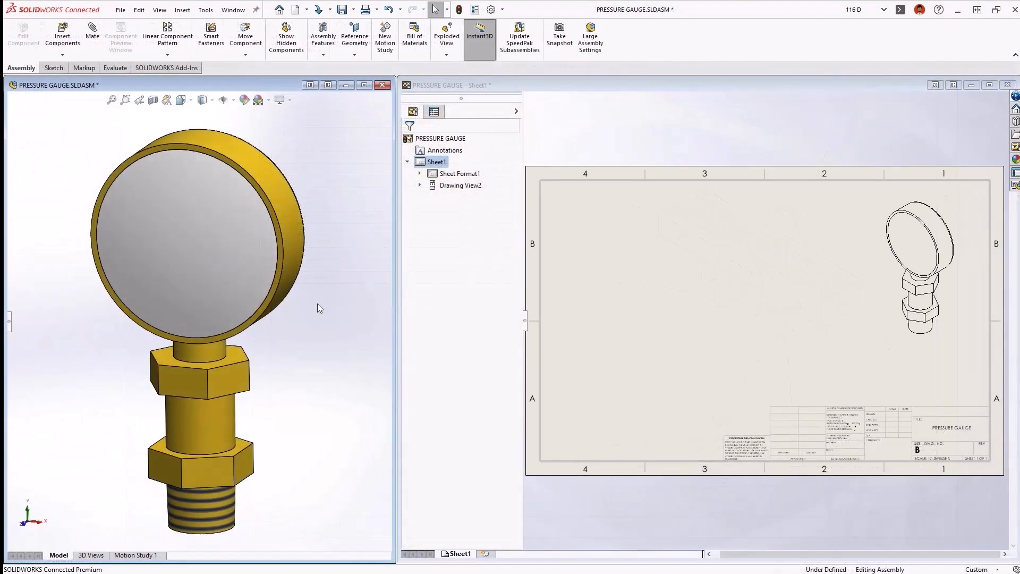
Make the pressure gauge's front cover transparent in the assembly and enable See through transparent components for the isometric drawing view
click(253, 279)
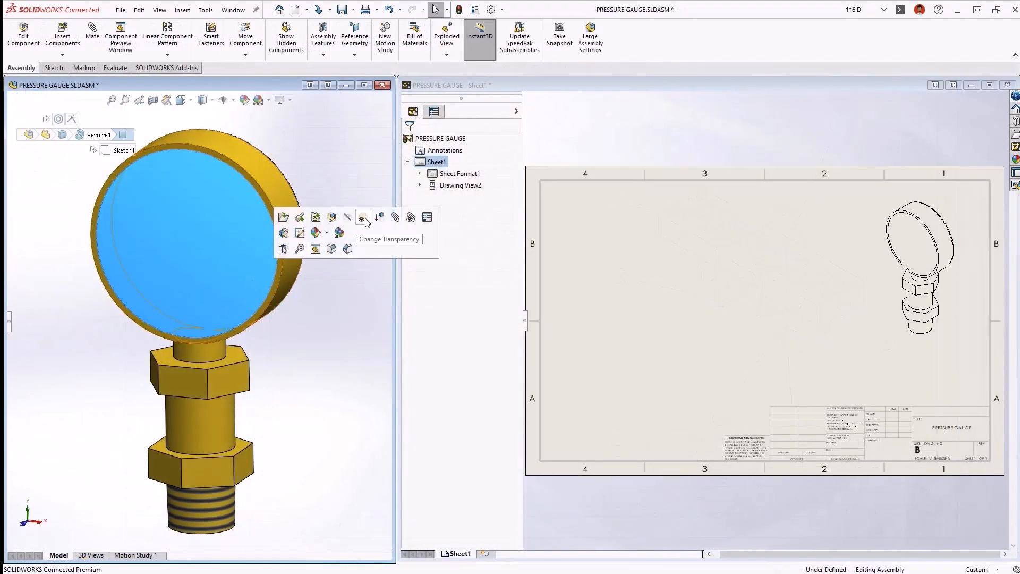
click(360, 221)
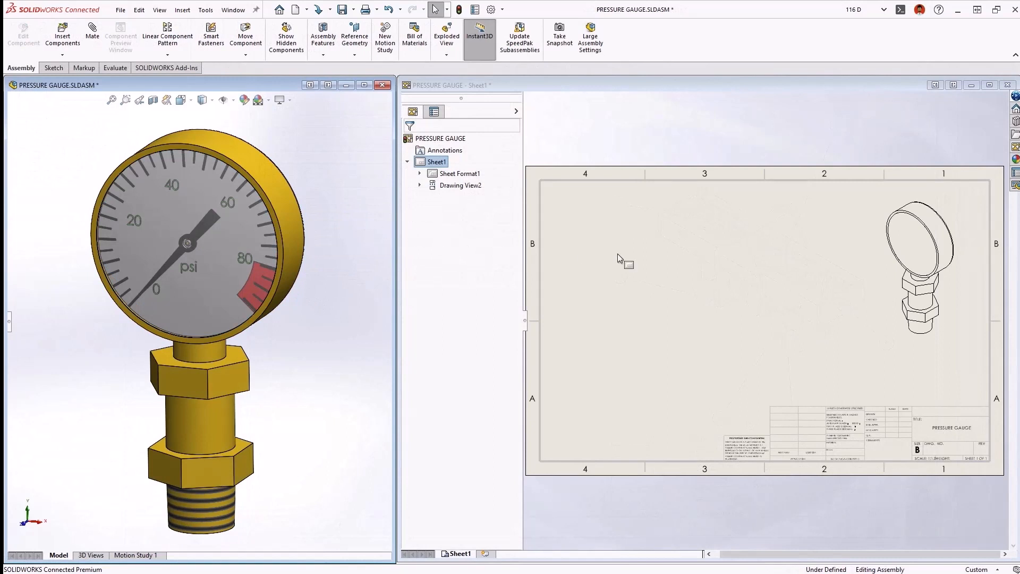
click(881, 268)
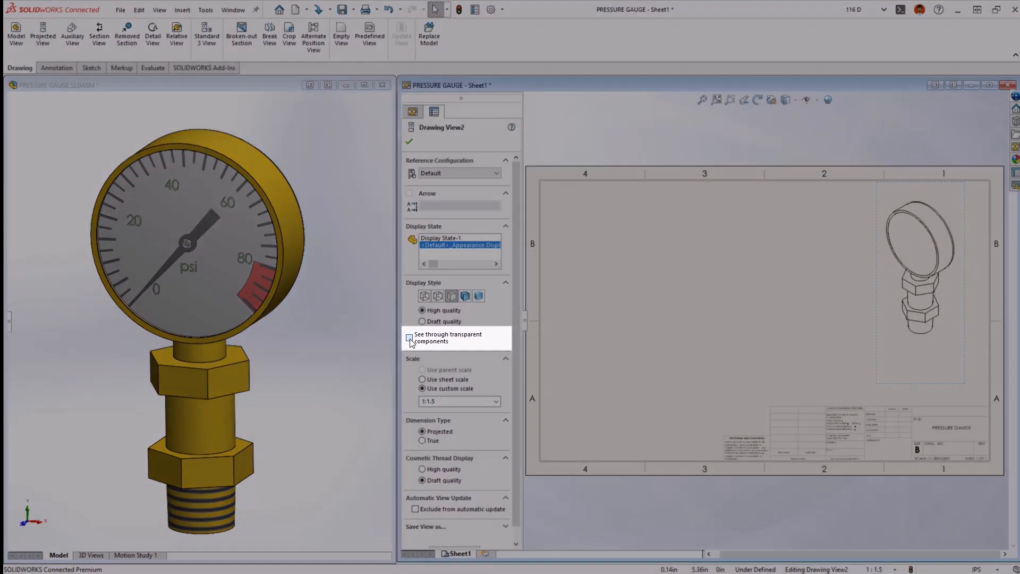
click(409, 338)
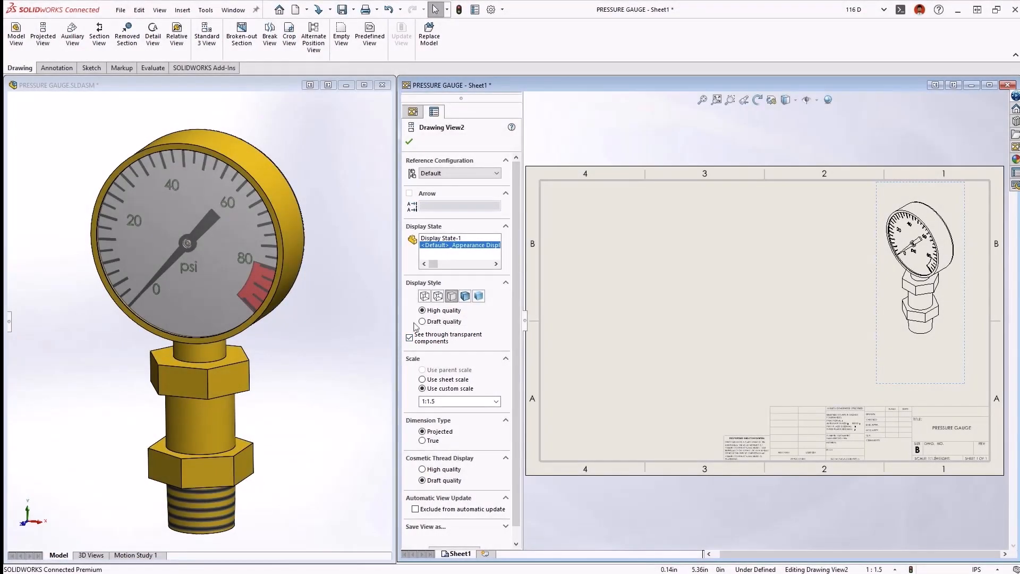
Enable See through transparent components in HLR/HLV in the drawing's Detailing document properties
click(491, 9)
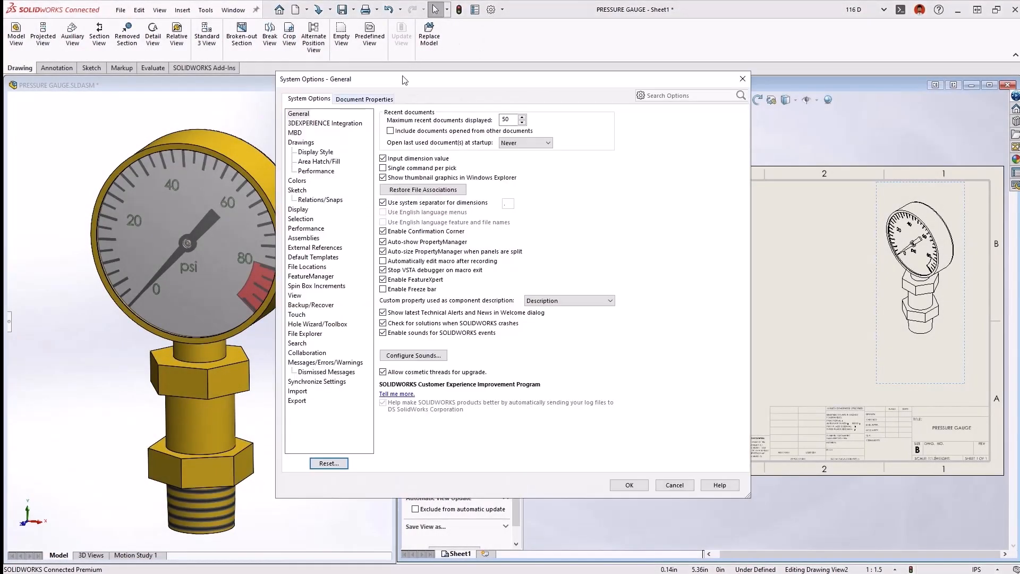
click(365, 98)
click(301, 201)
click(383, 273)
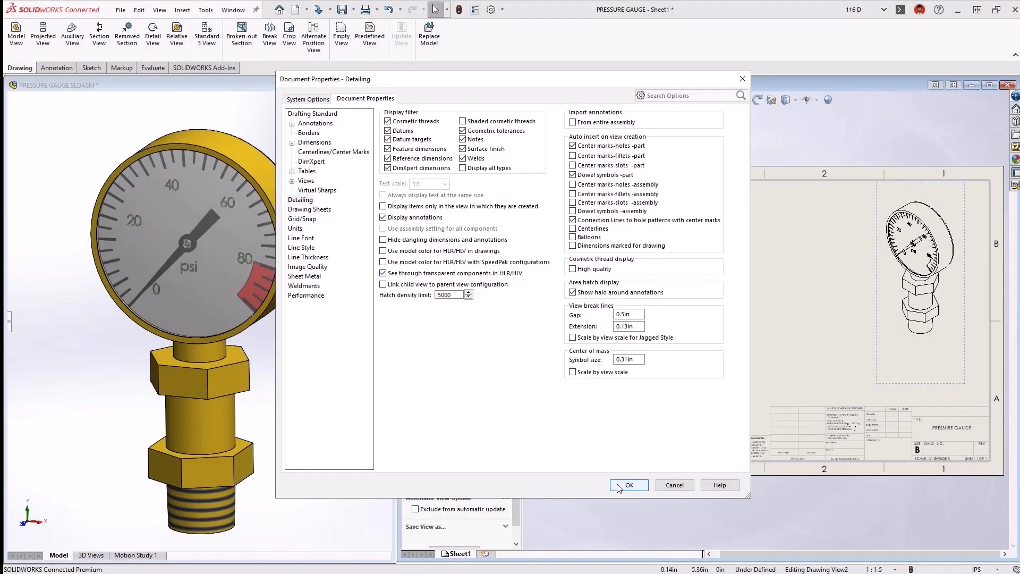
click(628, 485)
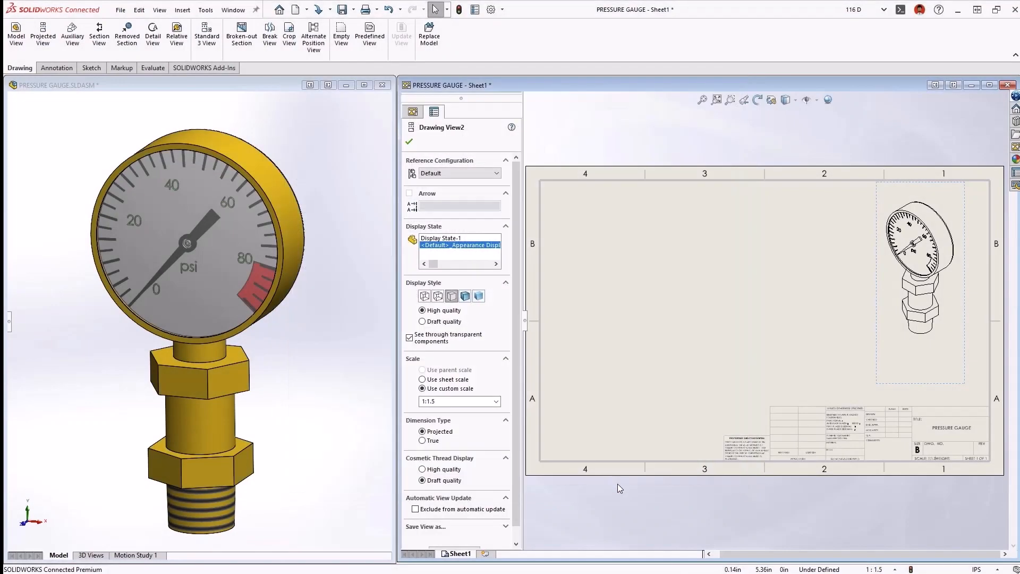
Place a front view of the pressure gauge on the empty side of the sheet and project a top view above it
click(1014, 147)
drag(919, 210, 631, 360)
click(636, 223)
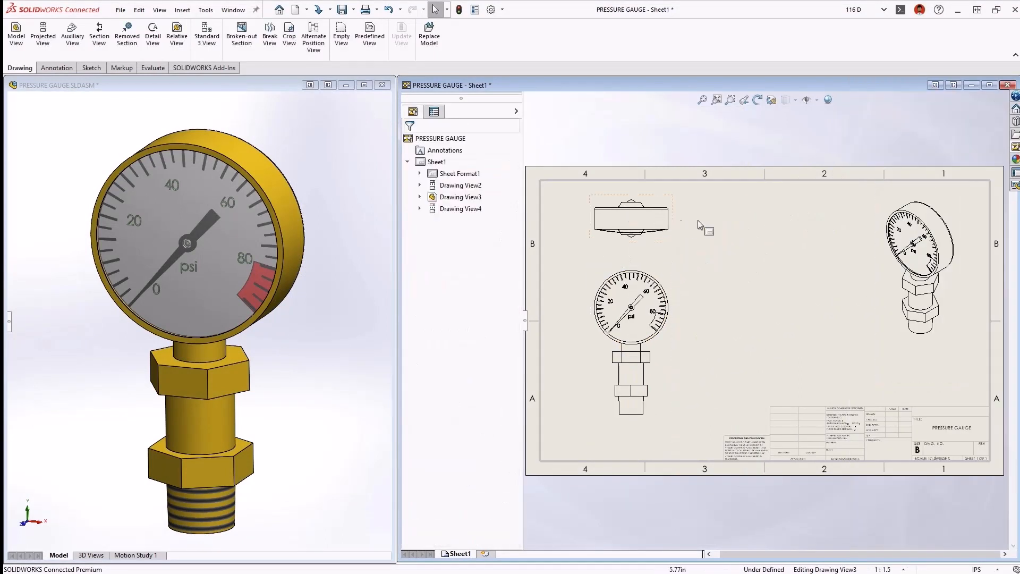
double_click(764, 87)
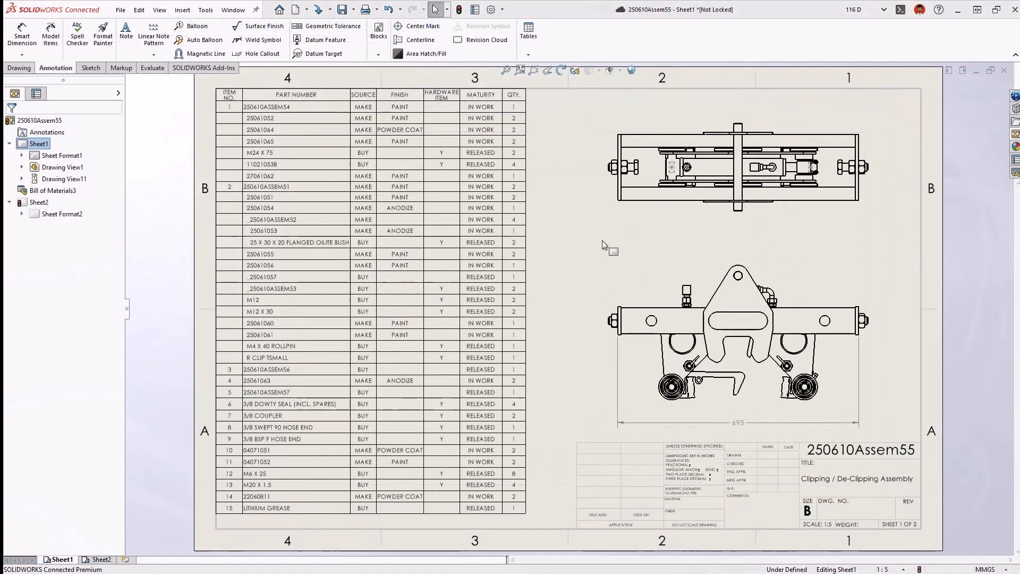
Attach a balloon to the triangular lifting plate in the front view of 250610Assem55
key(b)
click(718, 287)
click(617, 243)
key(Escape)
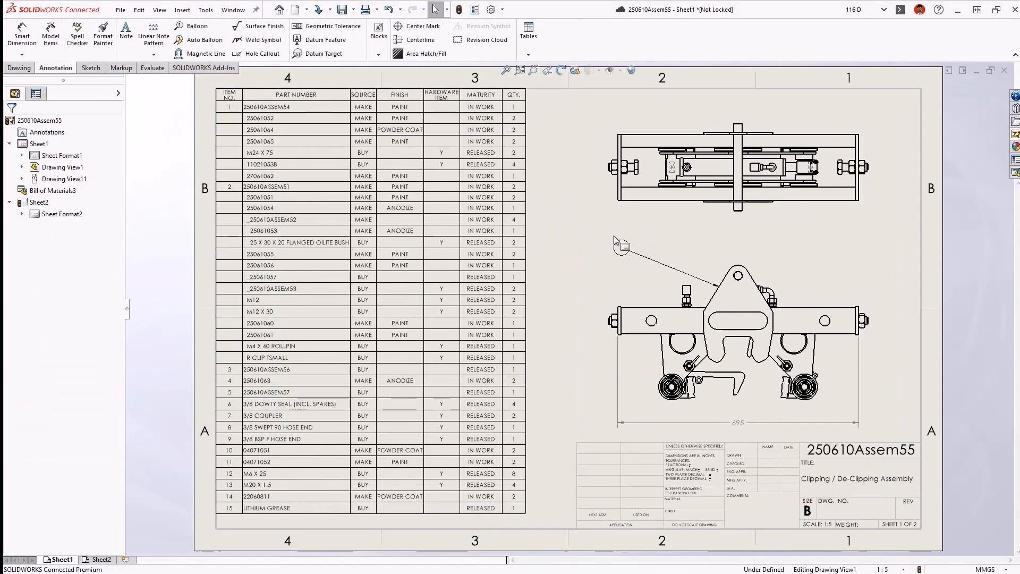
Restore the original value of the FINISH cell for part 25061064 in the BOM
right_click(412, 133)
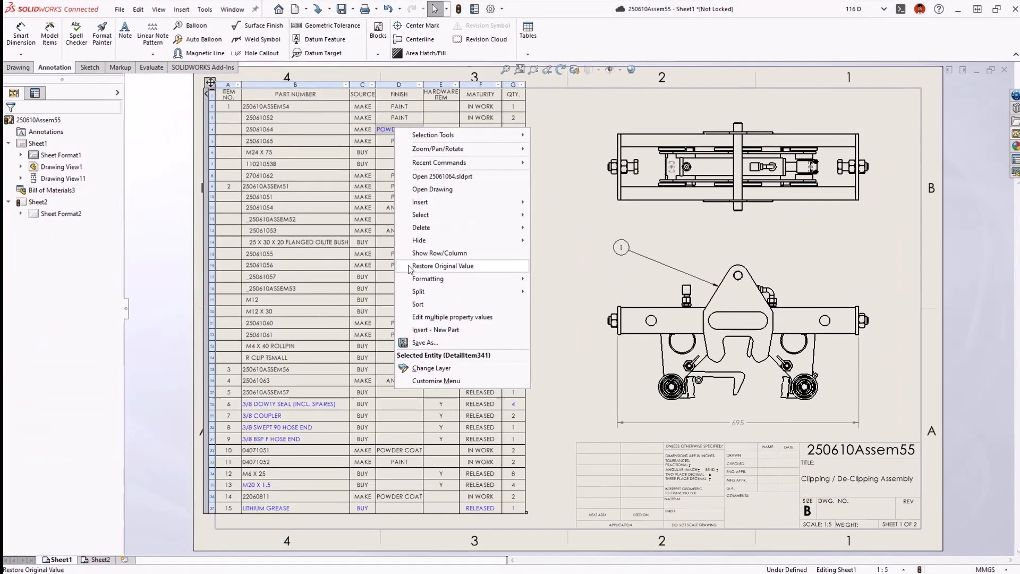